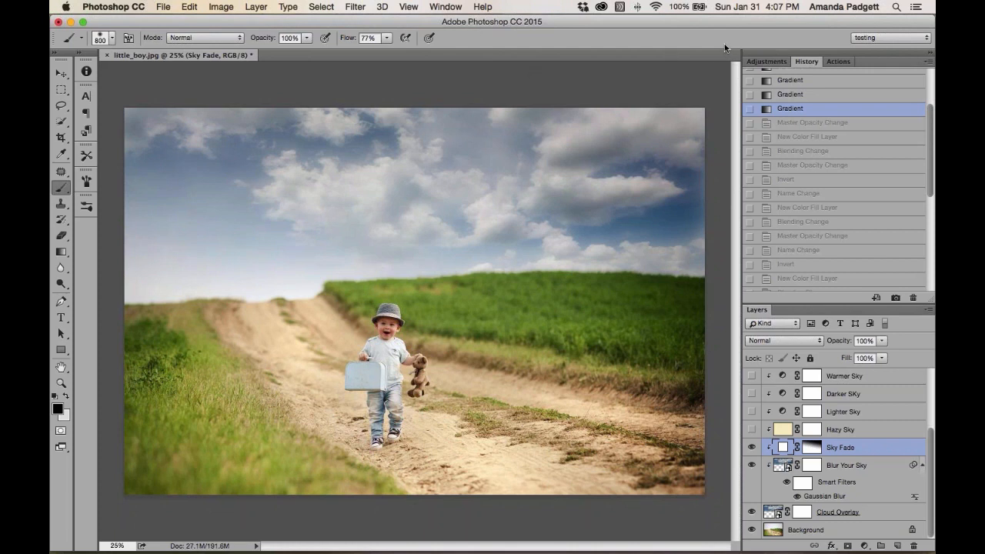
key(super+Tab)
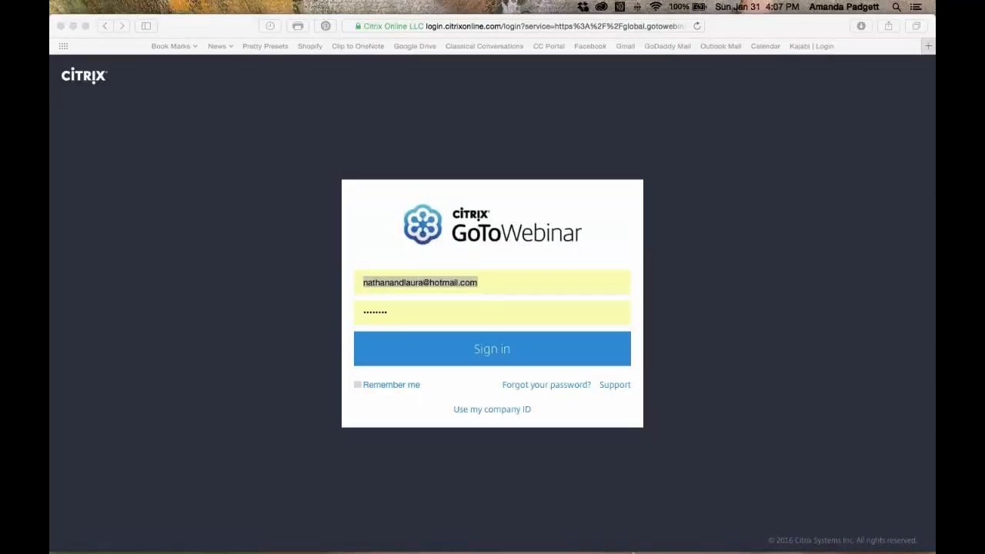
click(607, 522)
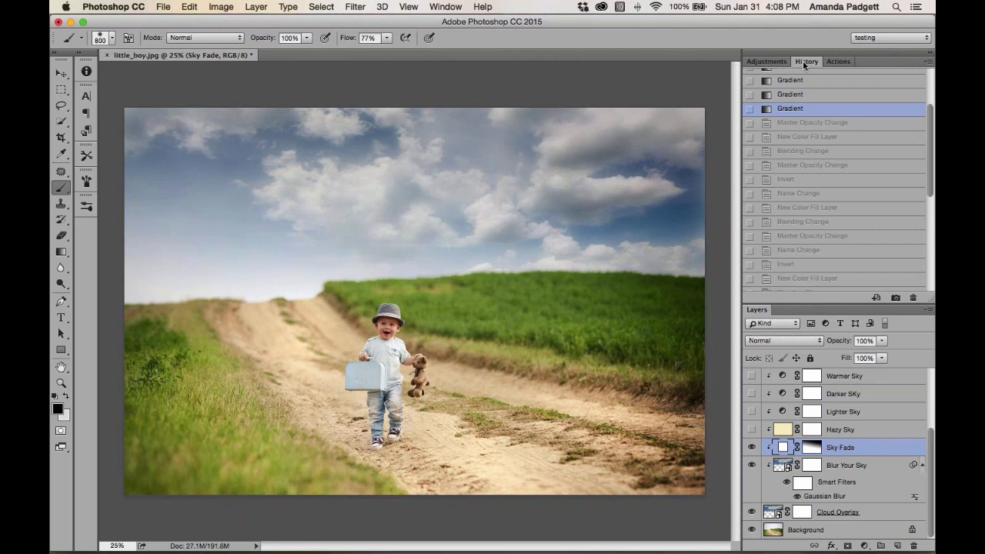
Examine the Window menu, the Actions and History panels, and the image with the Background layer hidden and shown
click(439, 7)
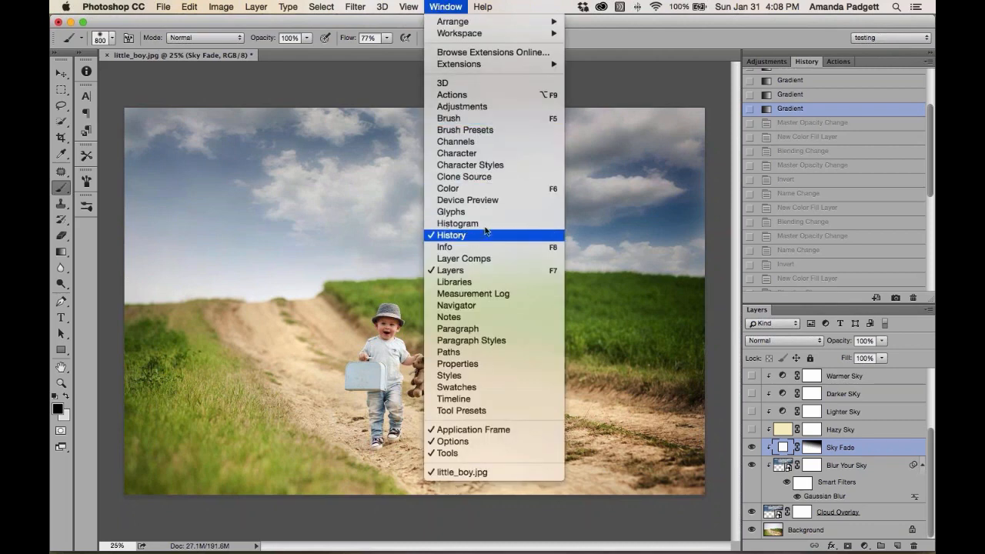
click(618, 45)
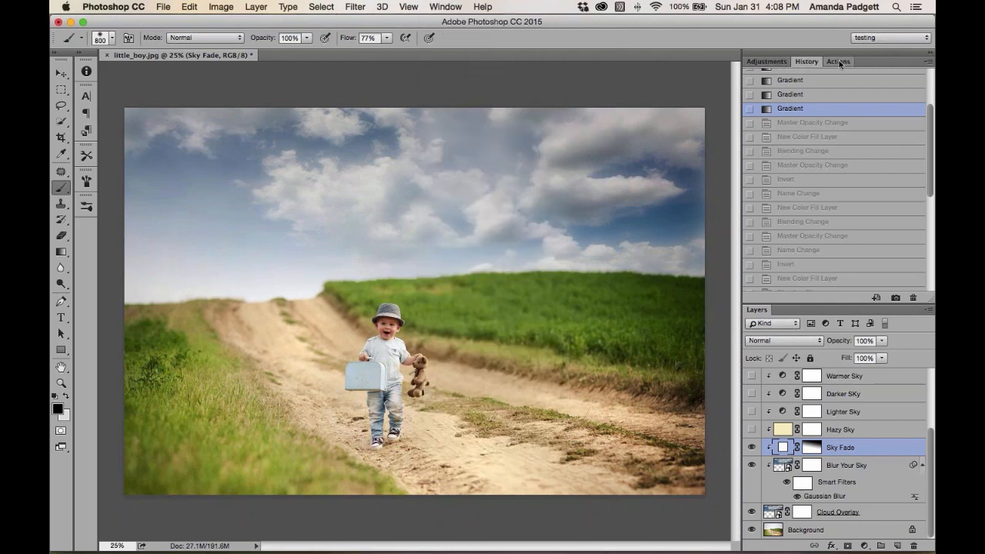
click(838, 62)
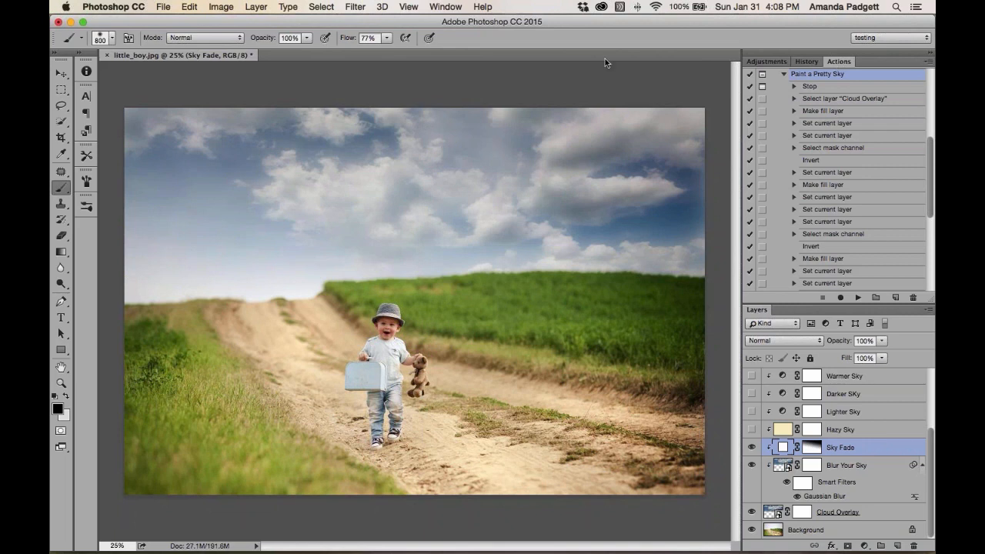
click(452, 7)
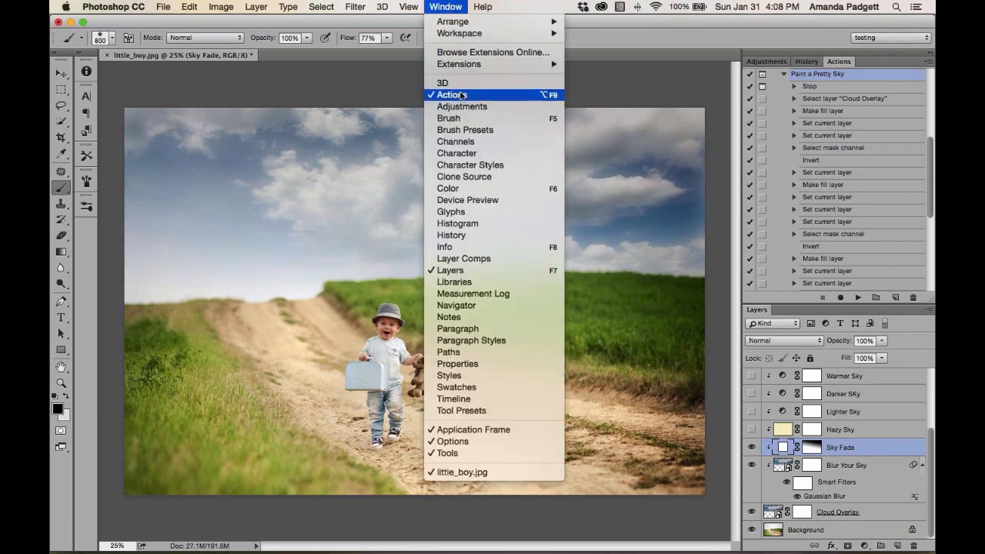
click(671, 36)
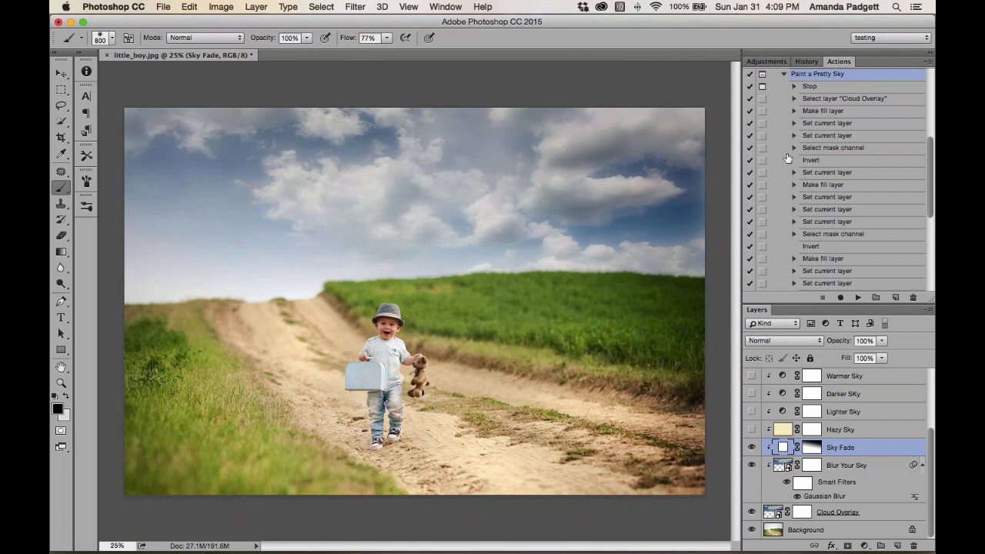
click(806, 61)
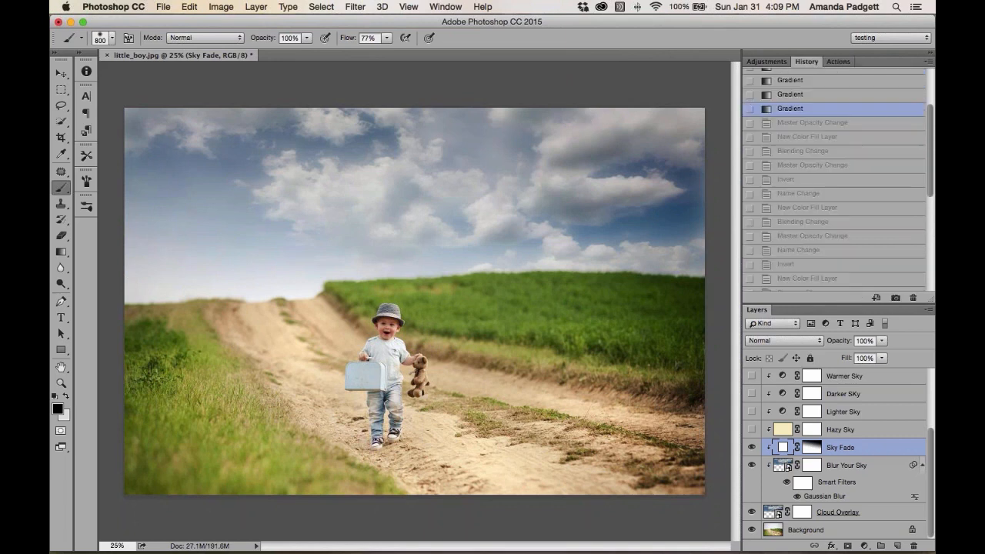
alt+click(751, 531)
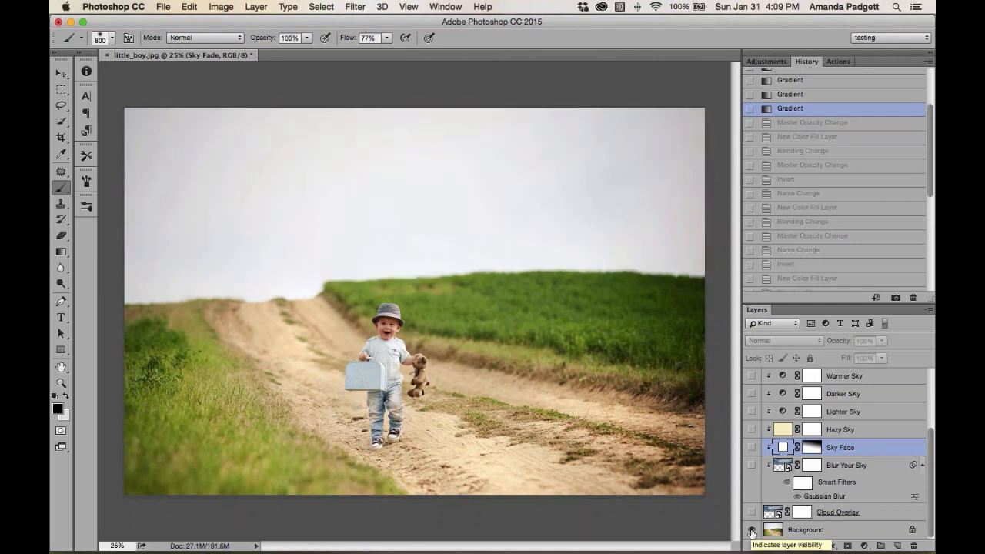
alt+click(752, 531)
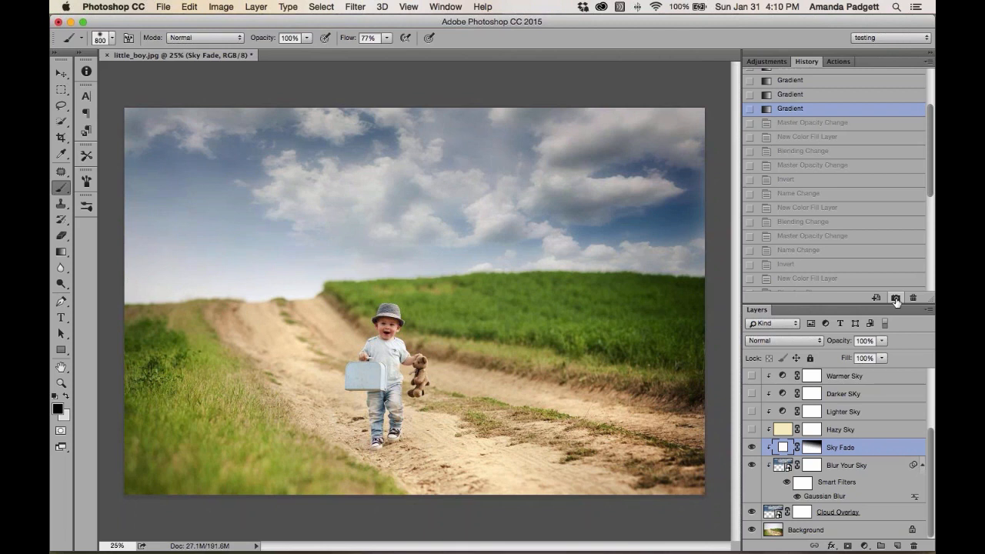
Save a history snapshot of the current edit, then revert the image to its original opened state
click(896, 299)
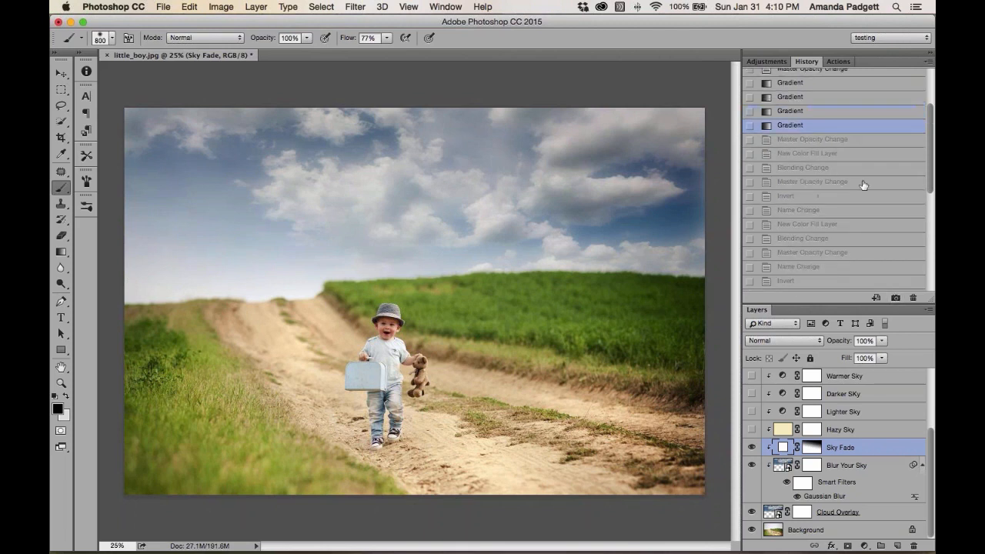
scroll(835, 135, up, 3)
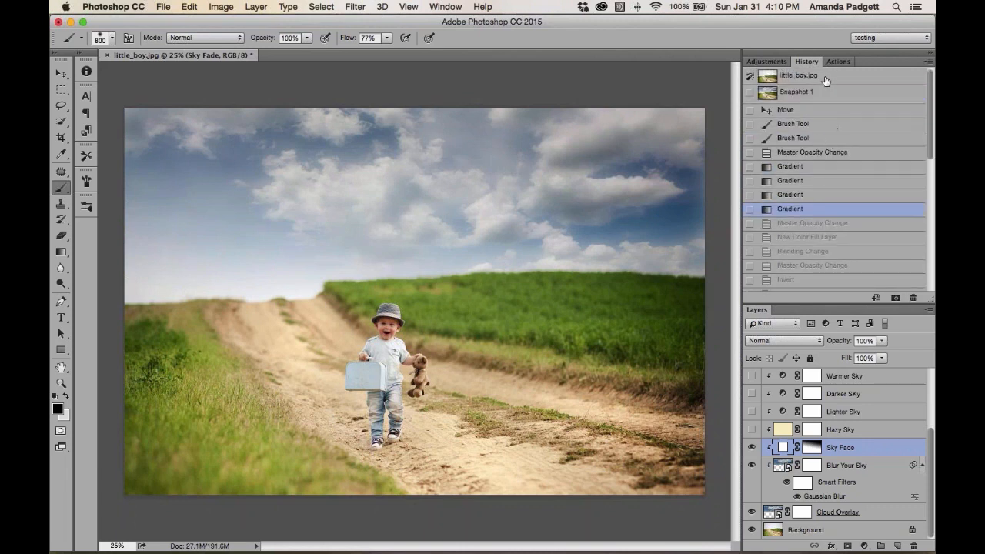
click(826, 80)
click(813, 94)
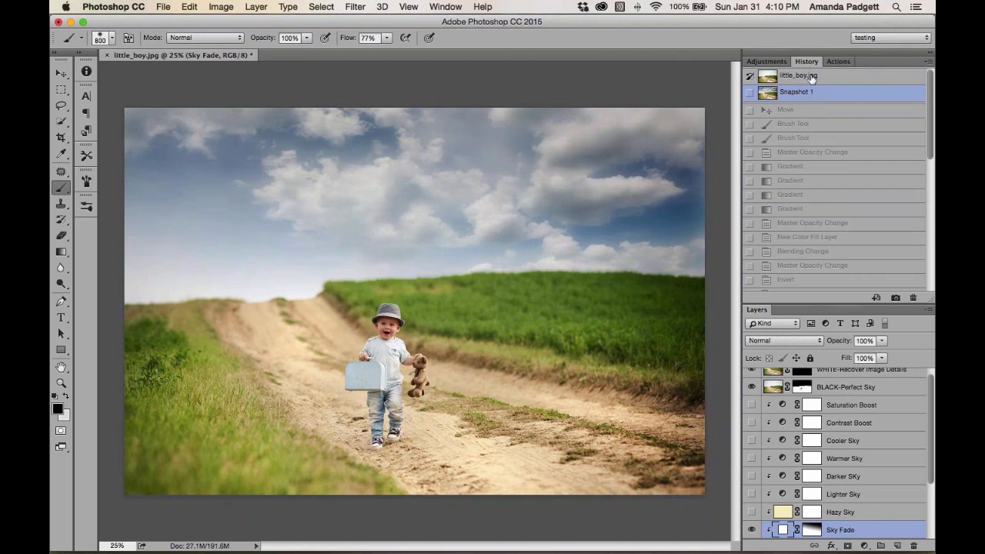
click(811, 77)
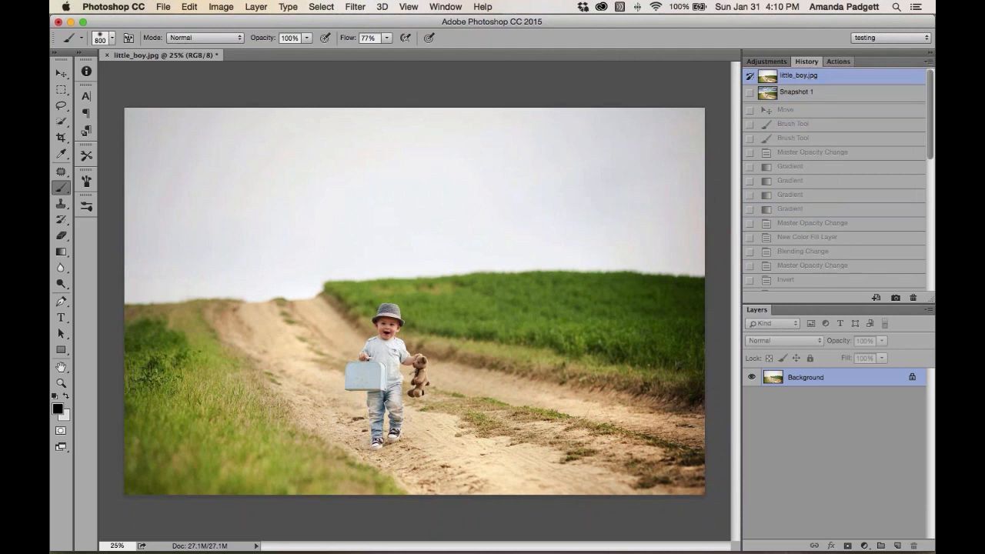
Open the Actions panel and browse in Finder to the Bonus Cloud Applicator Actions CS-CC folder inside Pretty Actions Vivid Skies
click(837, 62)
scroll(815, 114, up, 5)
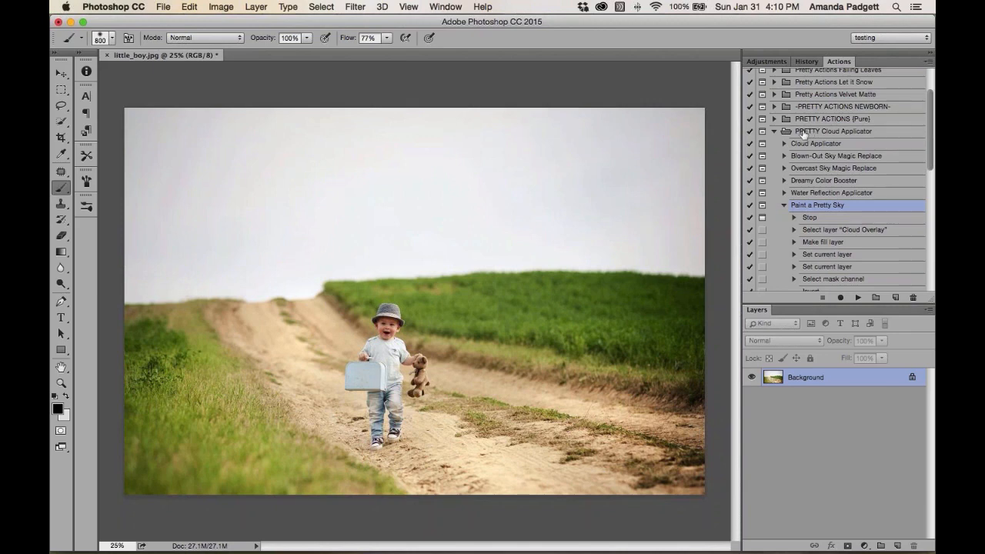
click(216, 528)
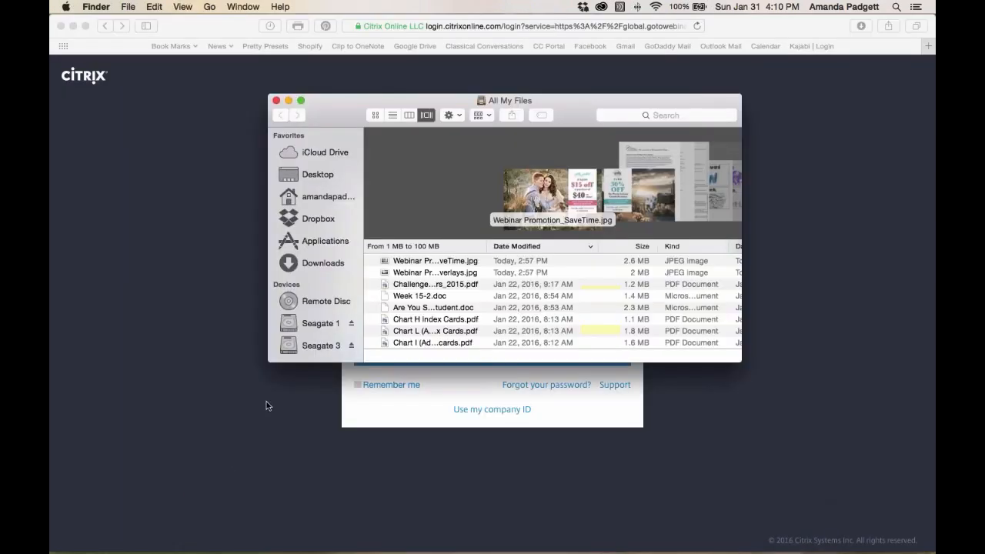
click(323, 343)
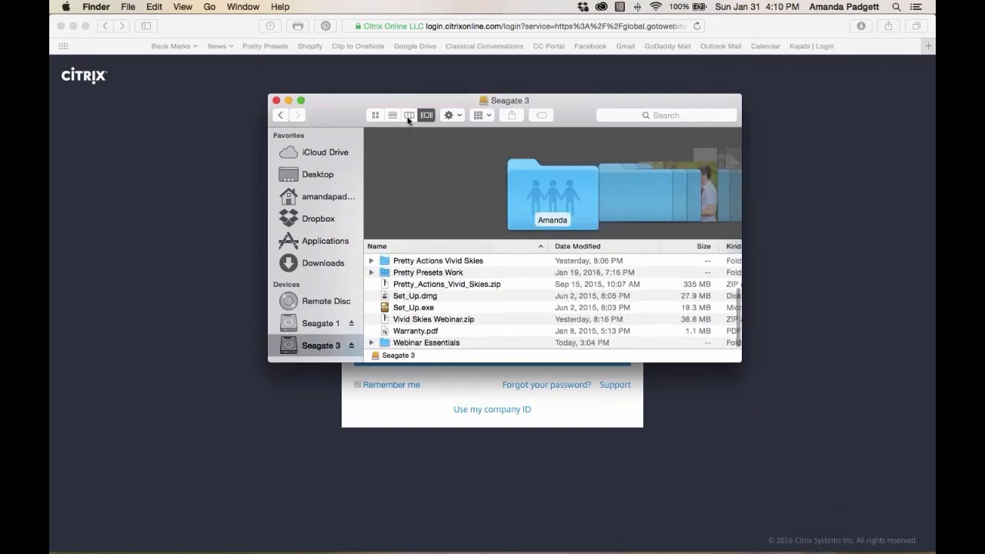
click(409, 115)
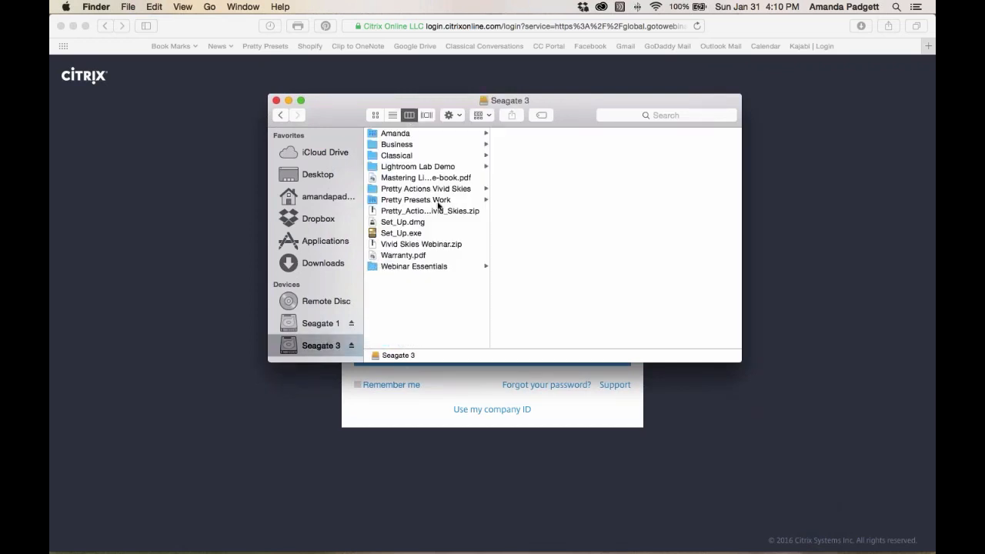
click(417, 266)
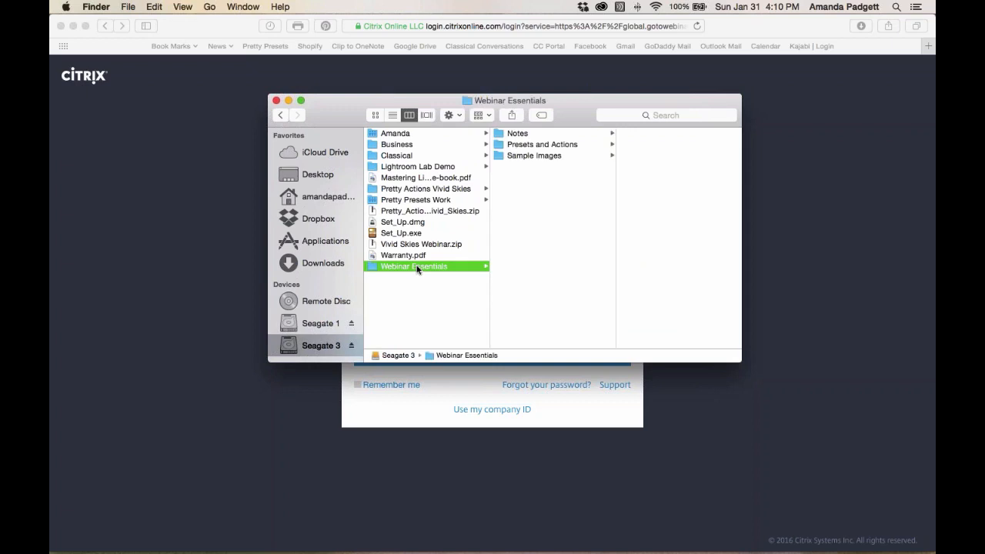
click(439, 189)
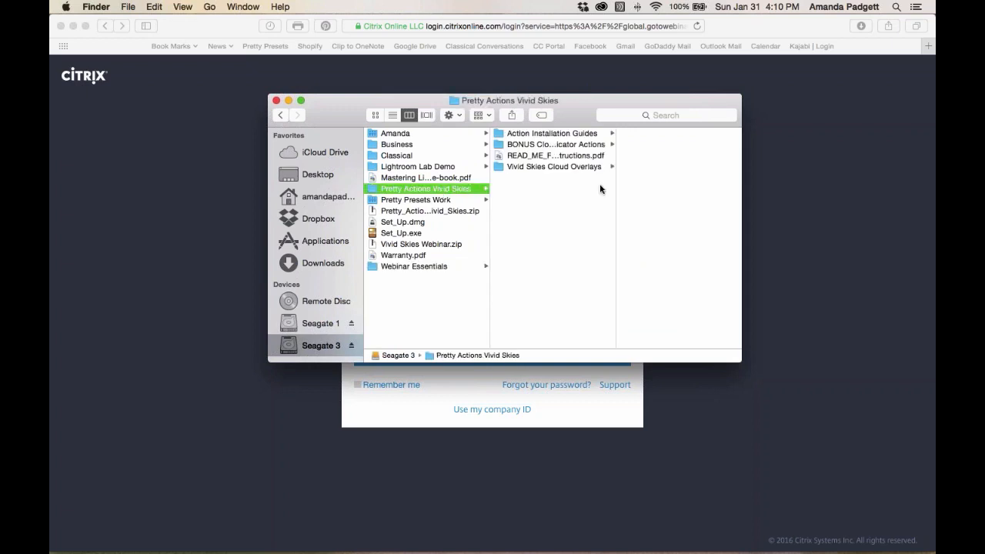
click(558, 146)
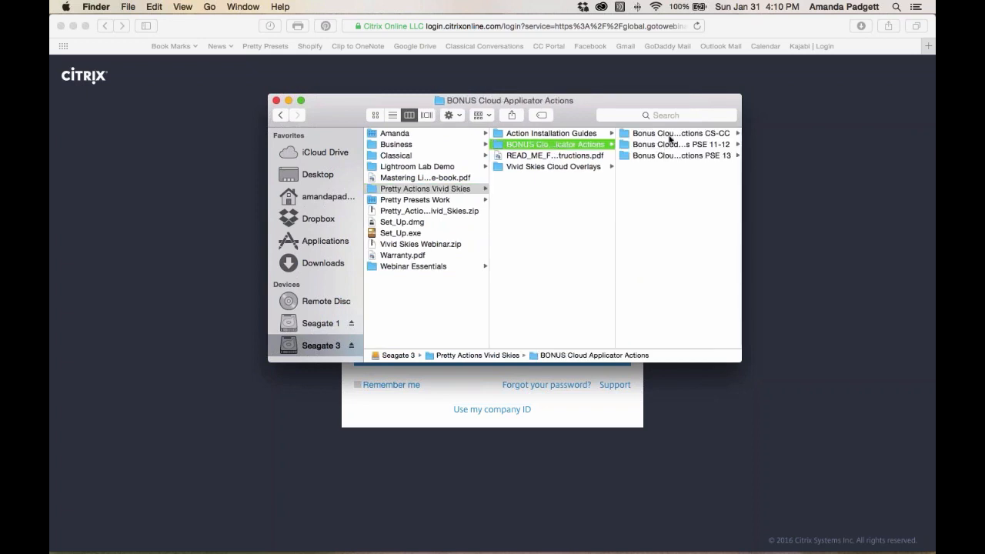
click(669, 133)
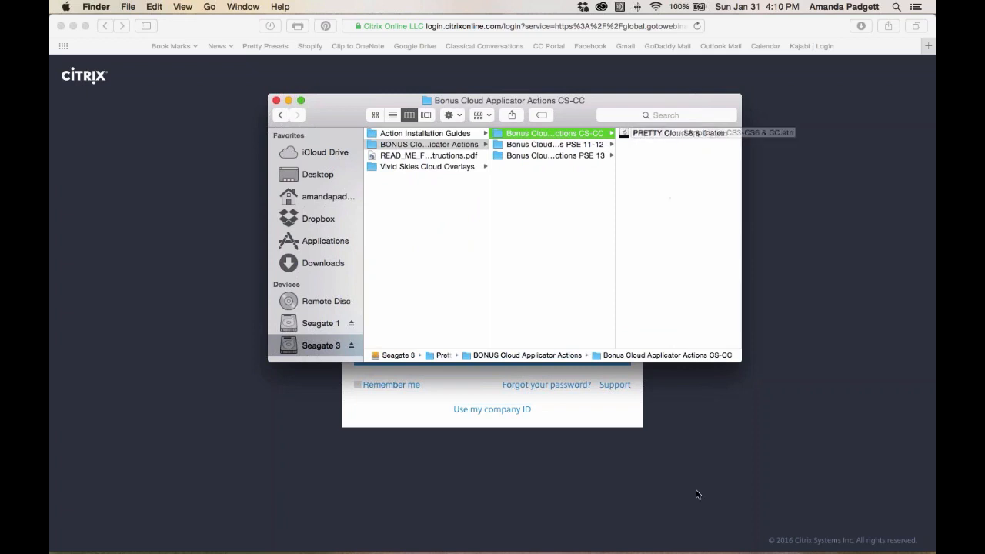
mouse_move(696, 550)
click(608, 523)
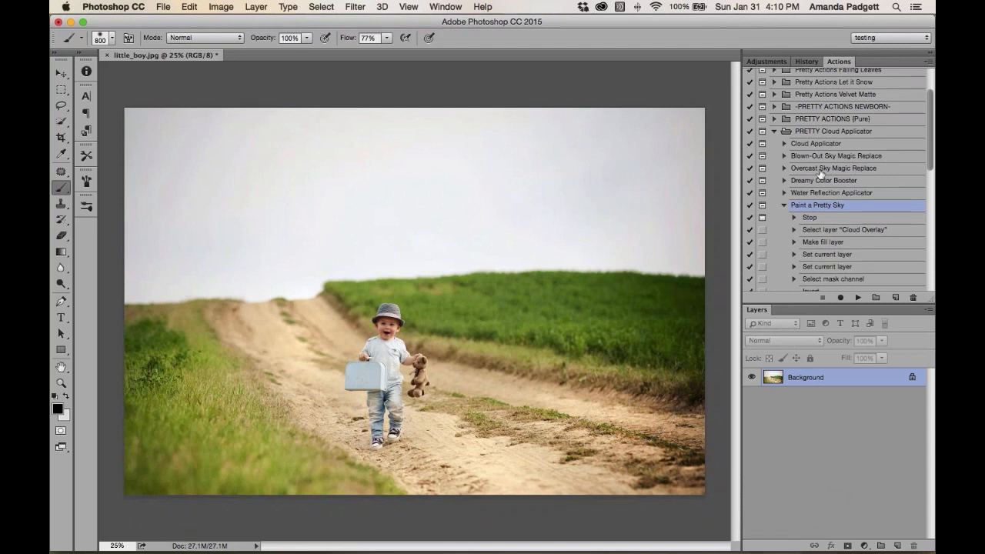
Run the Blown-Out Sky Magic Replace action from the PRETTY Cloud Applicator set and continue past its message
click(785, 206)
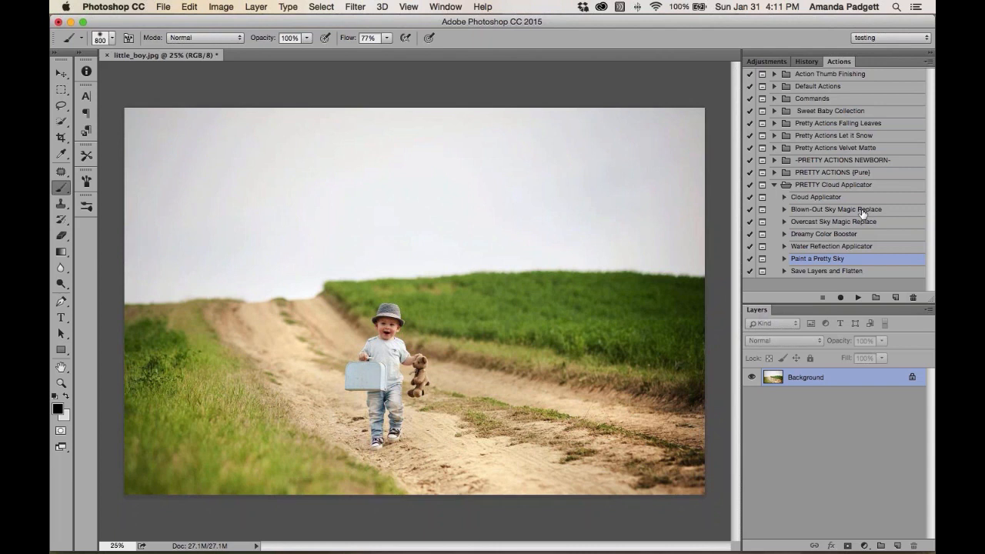
click(793, 211)
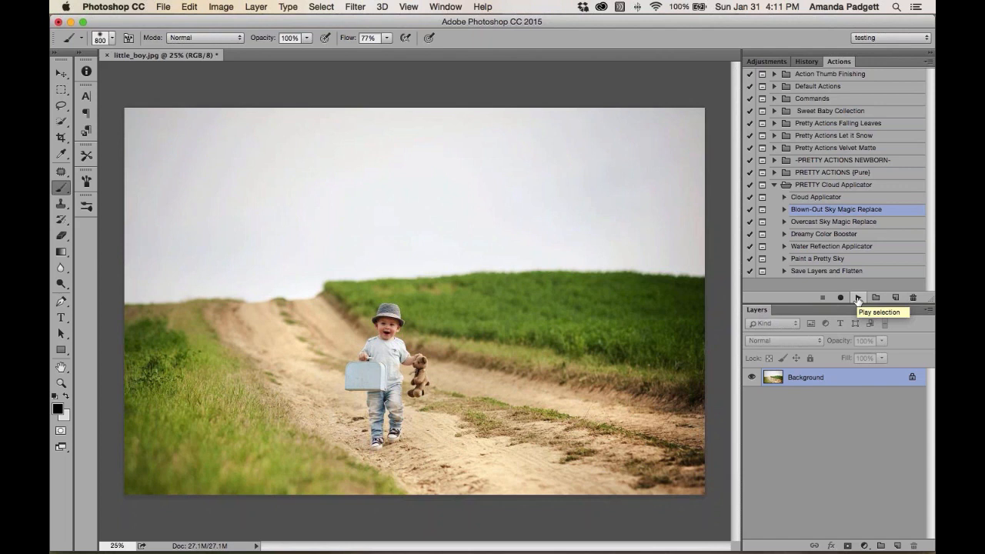
click(858, 298)
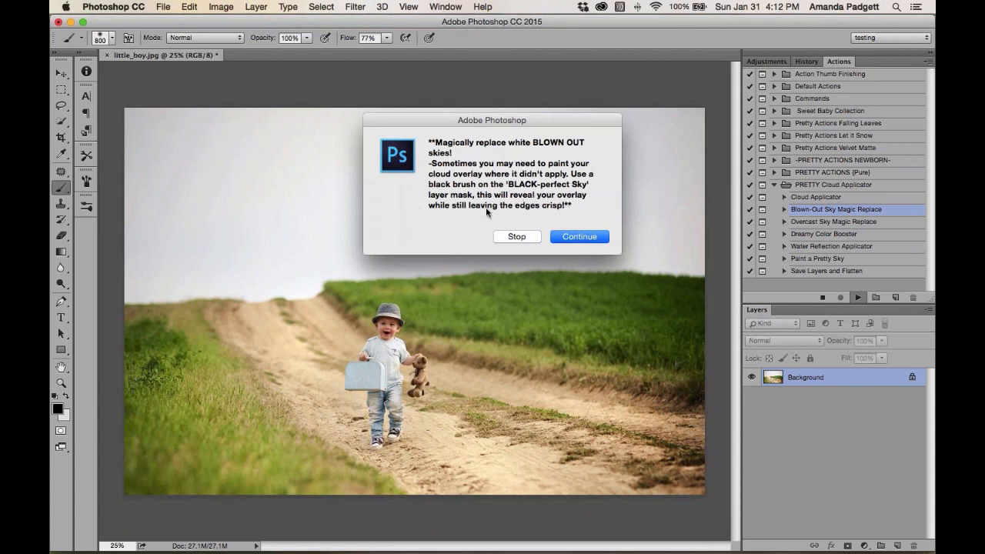
click(579, 236)
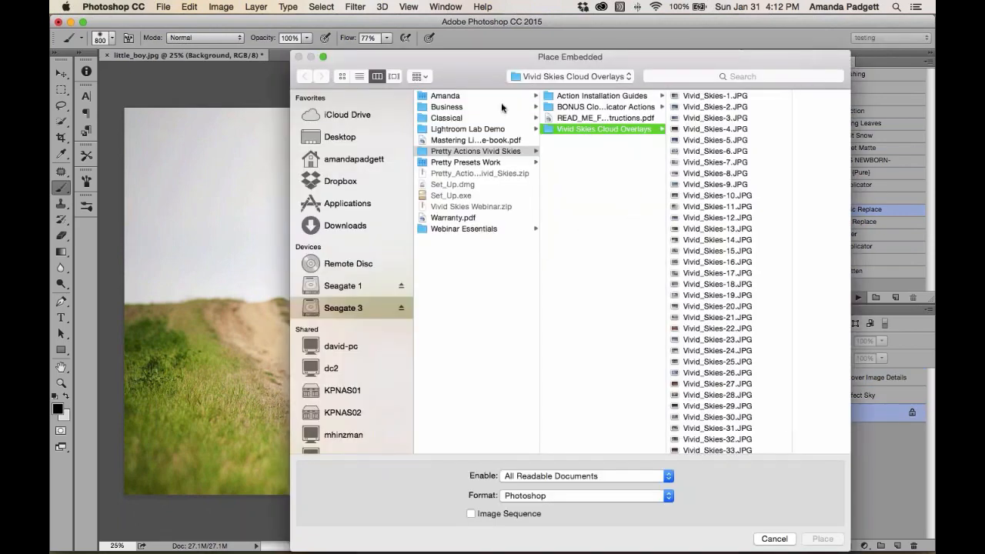
Move the Place Embedded dialog and preview cloud images in the Vivid Skies Cloud Overlays folder
drag(486, 72, 392, 49)
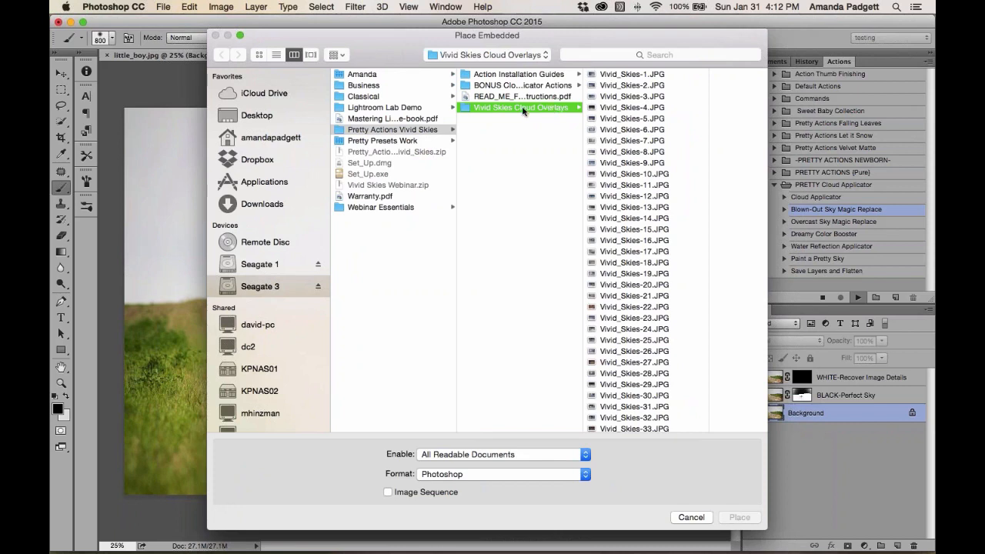
scroll(637, 244, down, 2)
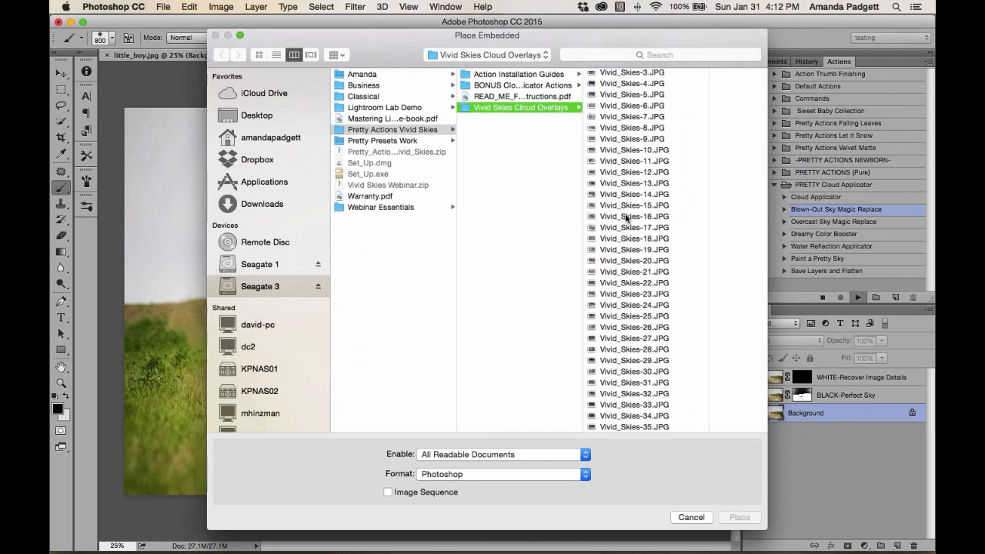
click(628, 219)
click(556, 163)
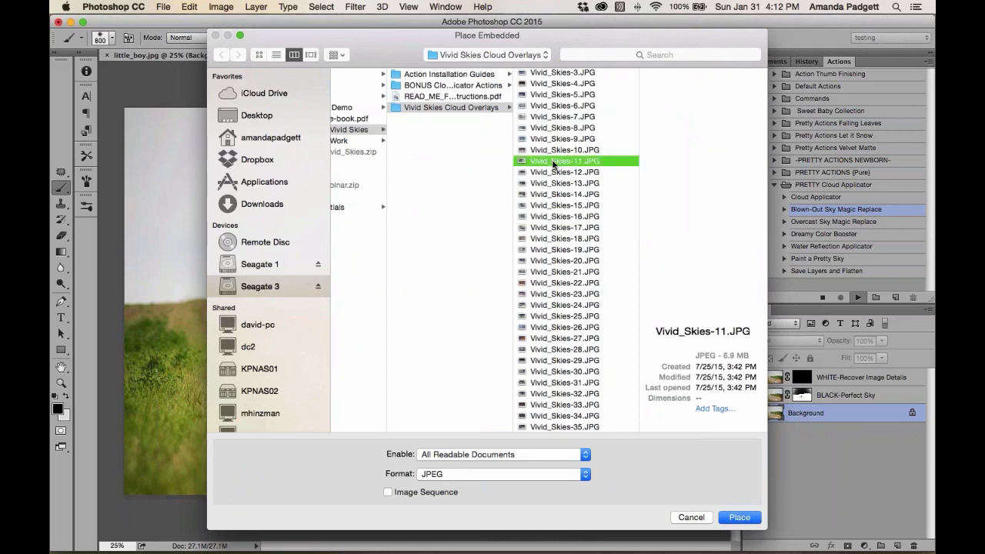
scroll(569, 78, up, 3)
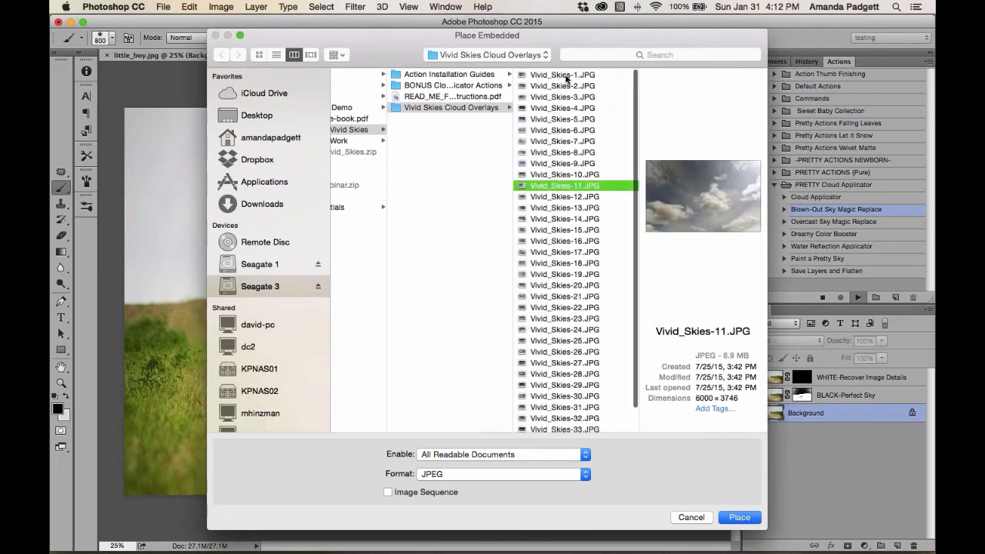
click(566, 75)
Browse the Vivid Skies cloud images and place Vivid_Skies-11.JPG into the document
key(Down)
key(Down)
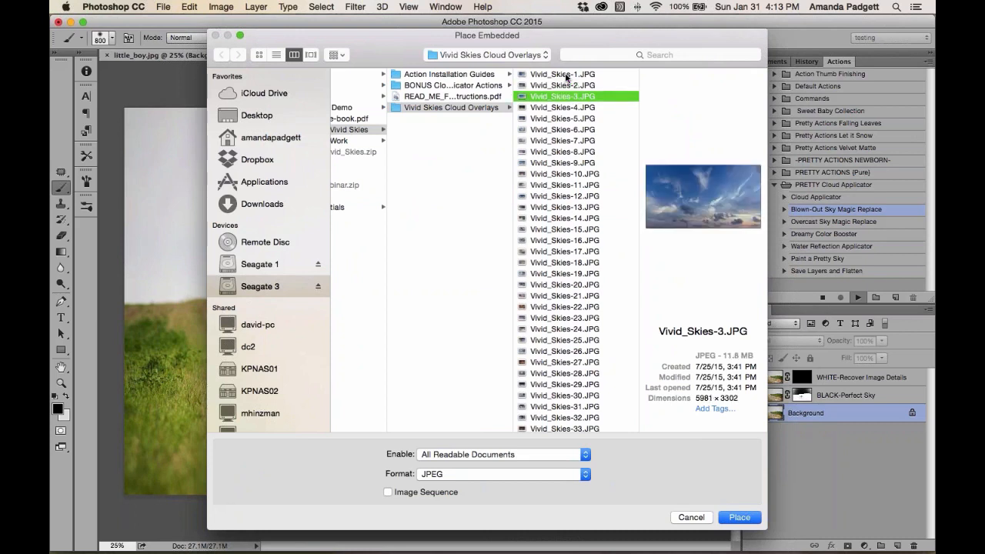
key(Down)
key(Down)
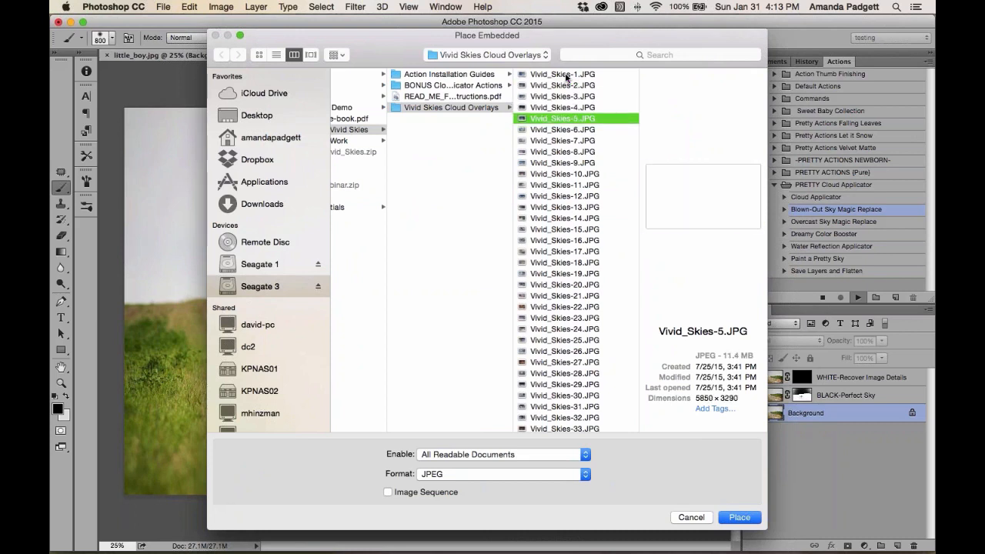
key(Down)
key(Down)
key(Down)
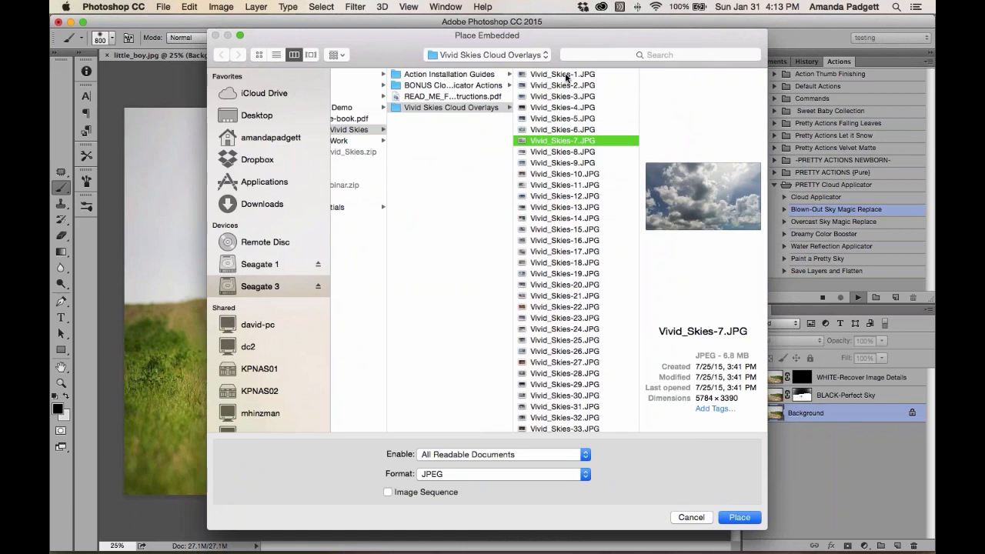
key(Down)
key(Down)
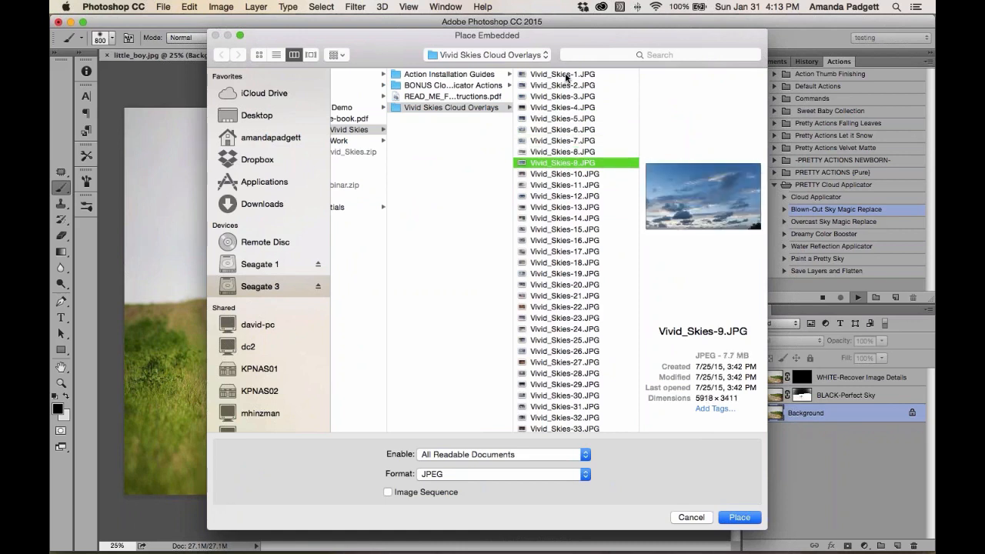
key(Down)
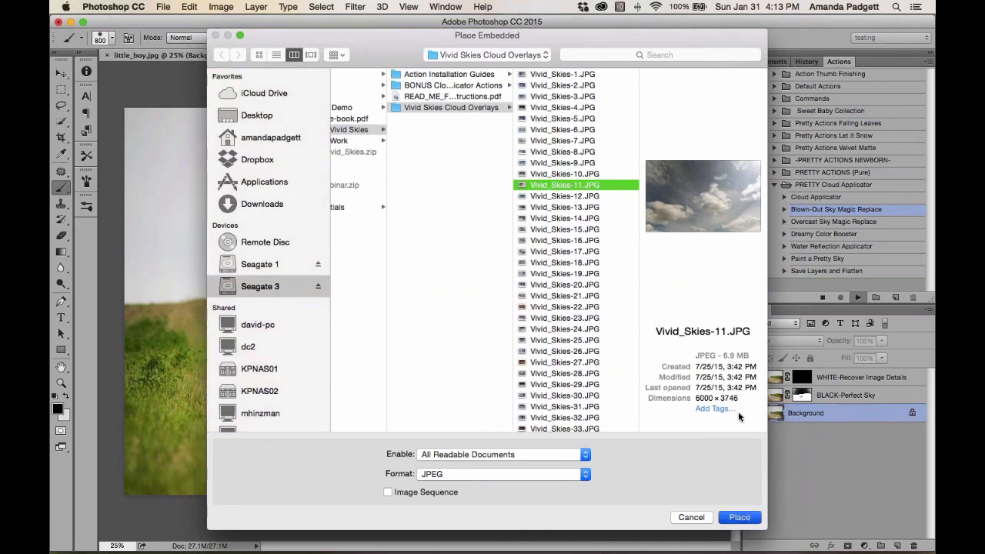
click(740, 517)
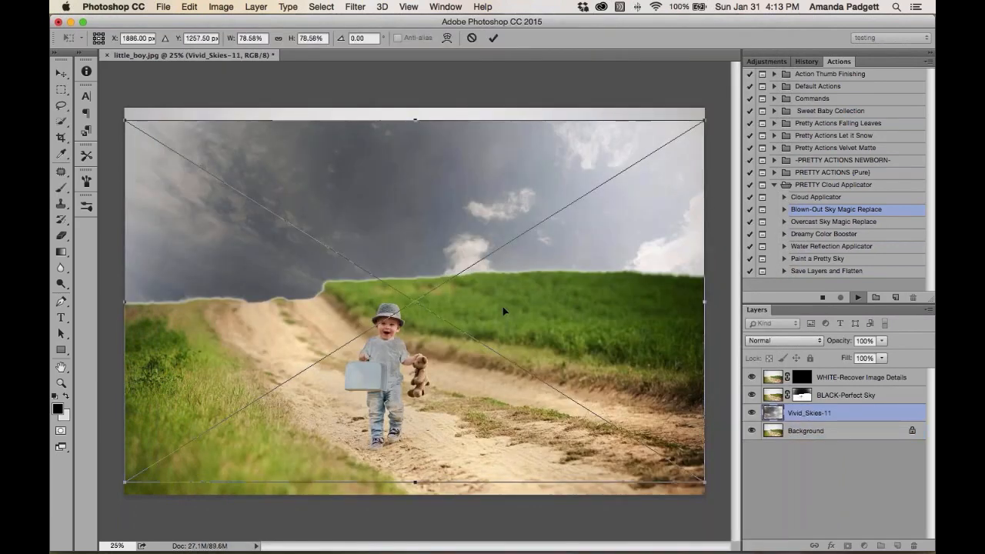
Move the placed cloud layer upward and scale it to about 86% wide by 77% high to cover the sky
drag(502, 306, 508, 234)
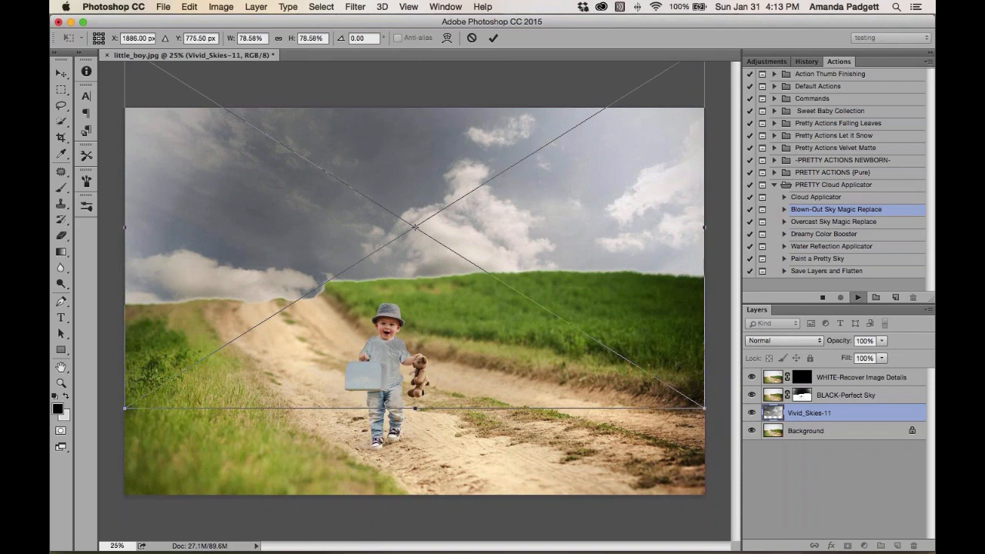
key(super+minus)
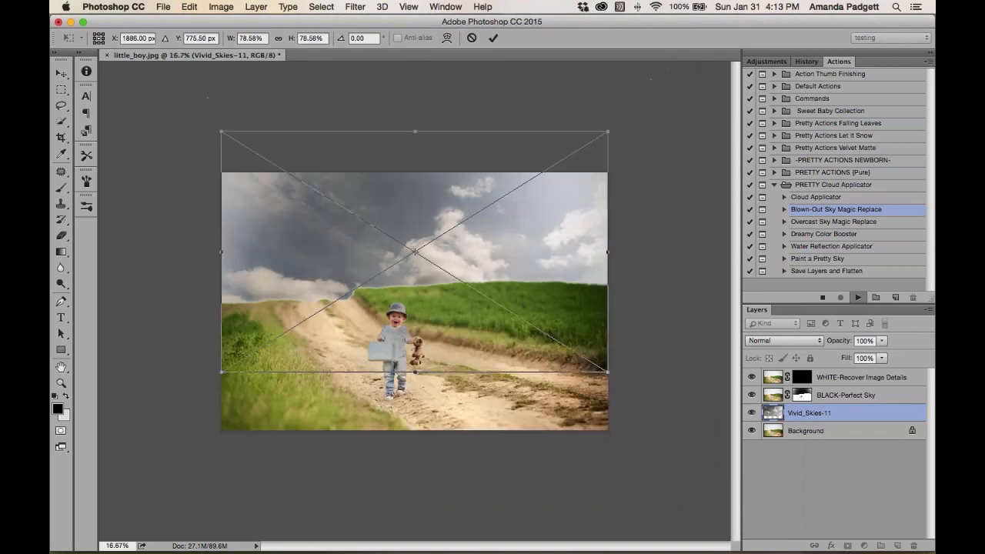
drag(494, 241, 492, 201)
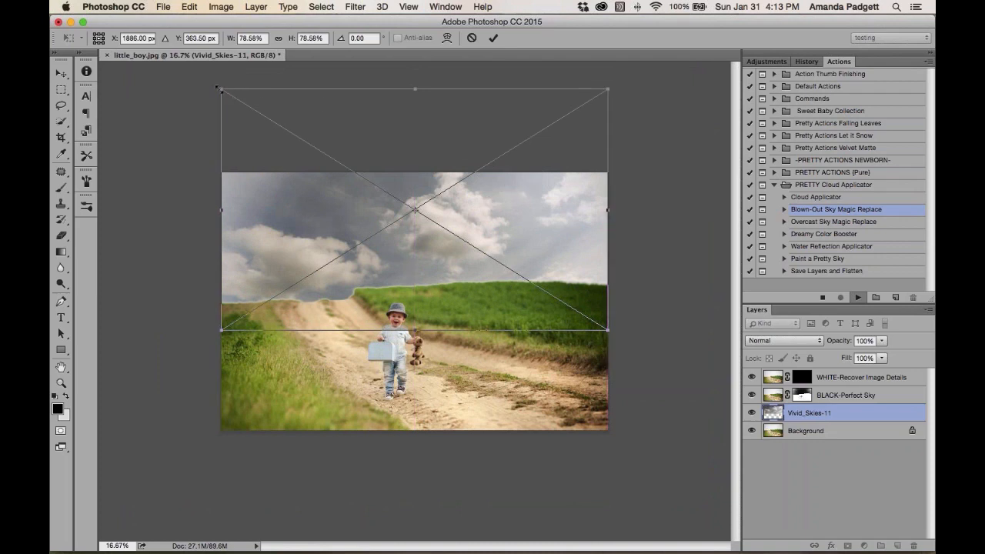
drag(219, 89, 182, 93)
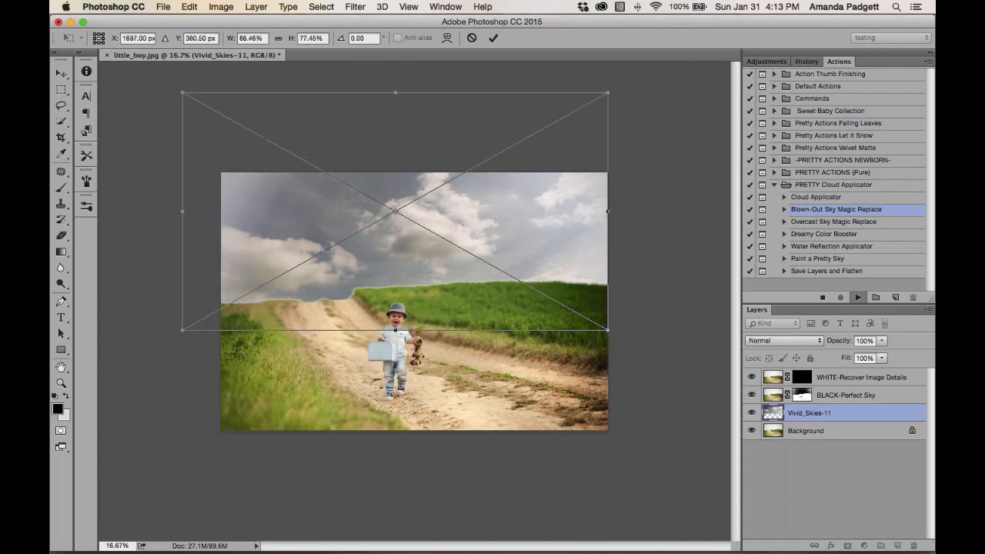
drag(287, 308, 300, 274)
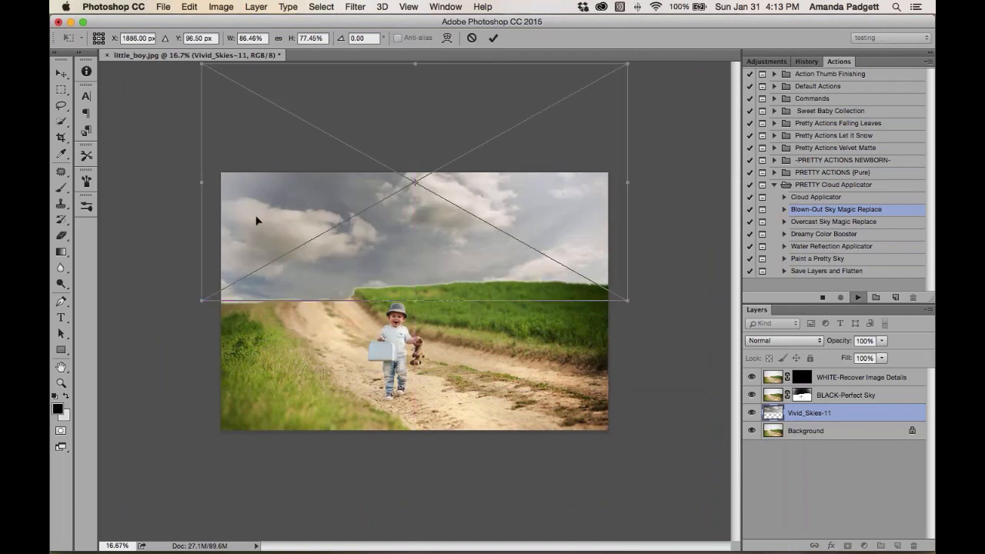
drag(262, 246, 262, 252)
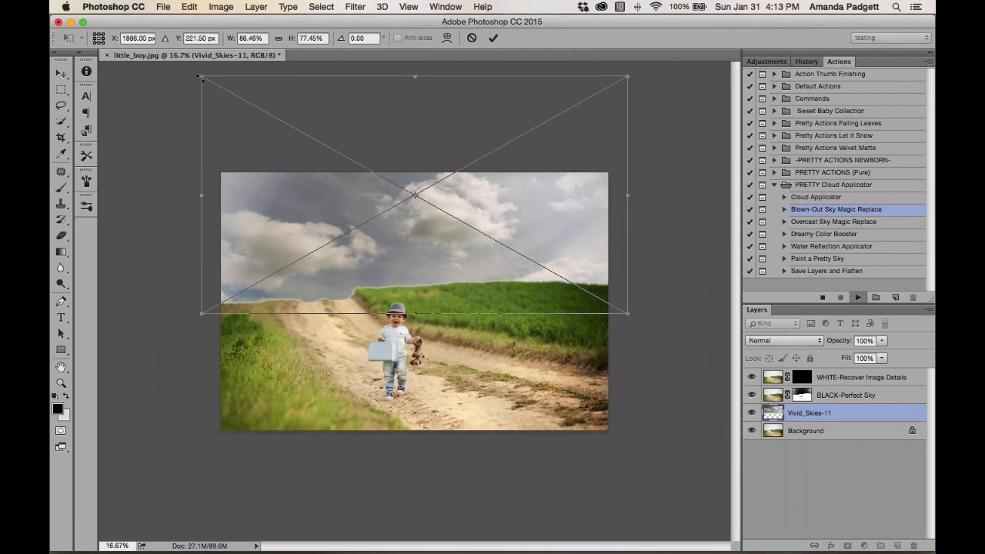
Distort the cloud layer's corners so it angles over the horizon at about -2.84°, and commit the transform
drag(202, 76, 154, 110)
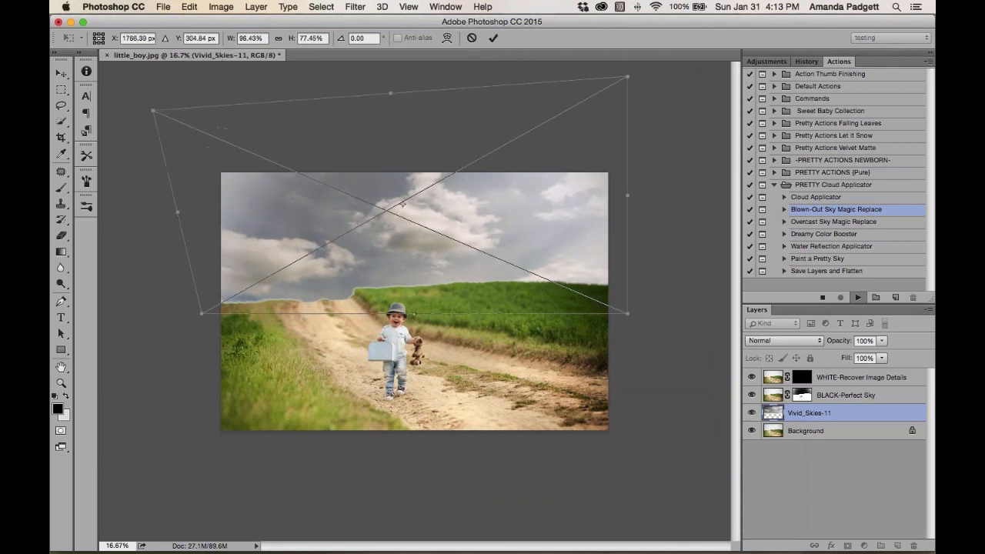
drag(205, 316, 222, 314)
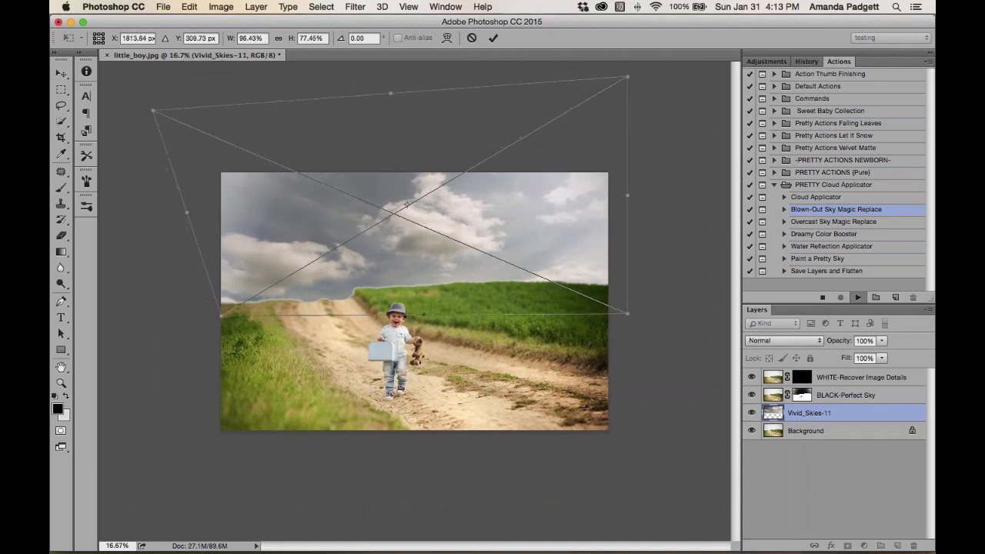
drag(628, 314, 618, 309)
drag(628, 76, 659, 86)
drag(450, 268, 442, 269)
drag(464, 225, 464, 223)
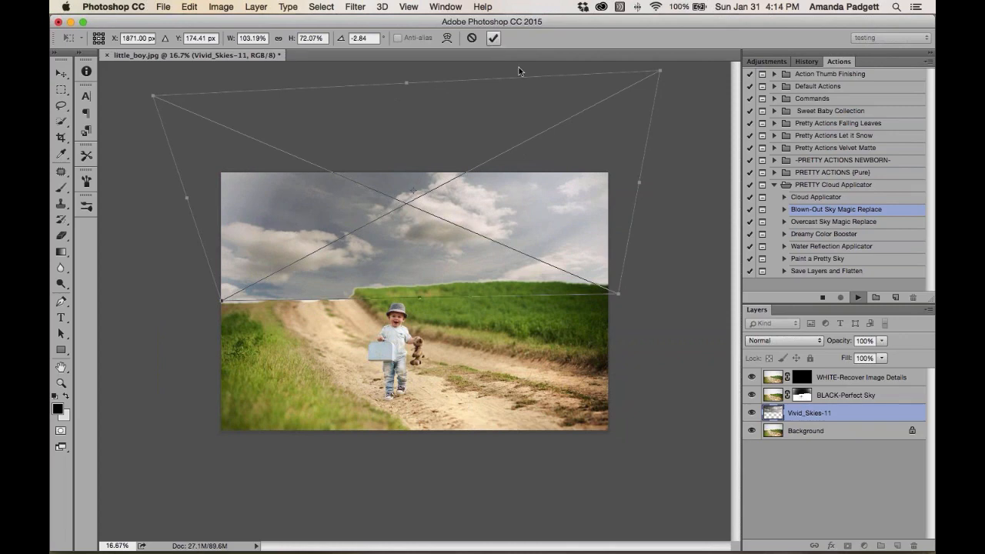
key(Return)
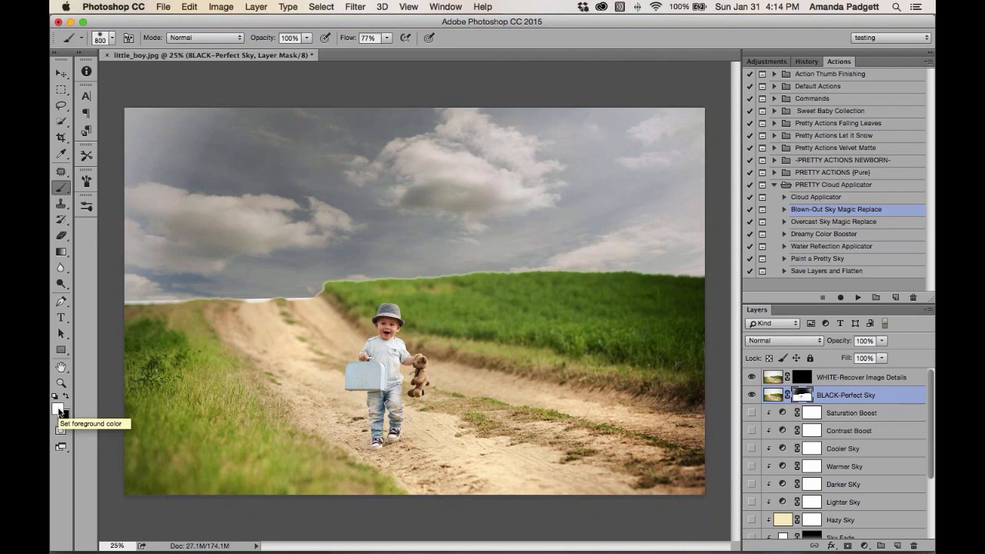
Paint black at 100% opacity across the sky on the BLACK-Perfect Sky layer mask
key(x)
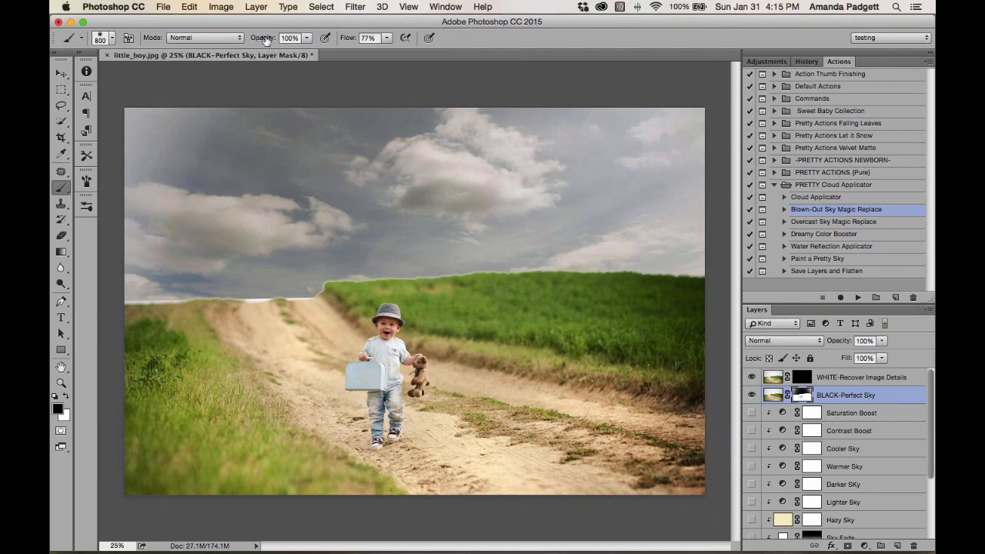
mouse_move(264, 41)
mouse_down()
mouse_move(251, 41)
mouse_move(298, 42)
mouse_up()
click(307, 40)
click(308, 41)
mouse_move(223, 143)
mouse_down()
mouse_move(177, 147)
mouse_move(158, 161)
mouse_move(154, 129)
mouse_move(165, 209)
mouse_move(136, 235)
mouse_move(274, 215)
mouse_move(358, 150)
mouse_move(464, 135)
mouse_move(316, 202)
mouse_move(663, 132)
mouse_move(631, 220)
mouse_up()
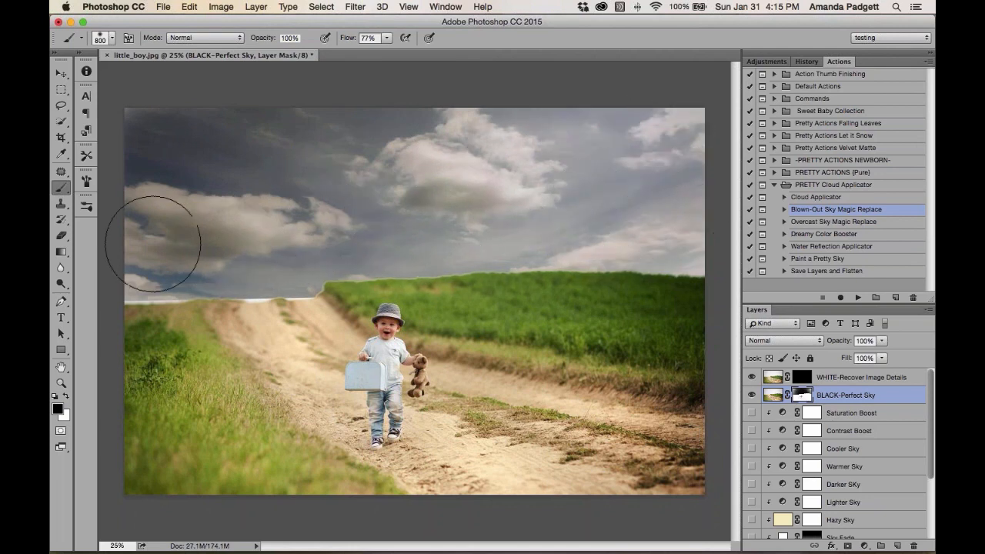
mouse_move(308, 161)
mouse_down()
mouse_move(378, 165)
mouse_move(310, 197)
mouse_move(305, 212)
mouse_up()
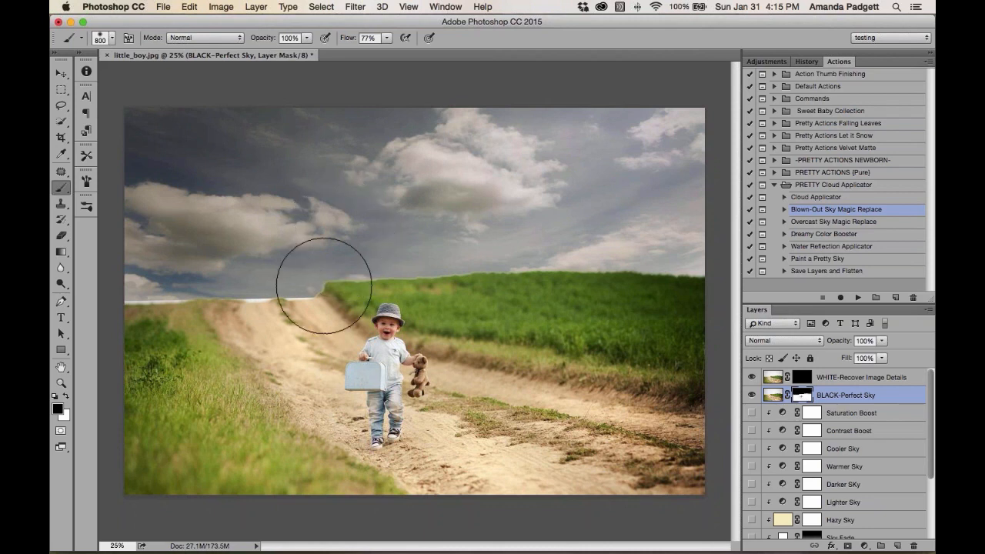
Select the Cloud Overlay layer and nudge it down slightly with the Move tool
key(h)
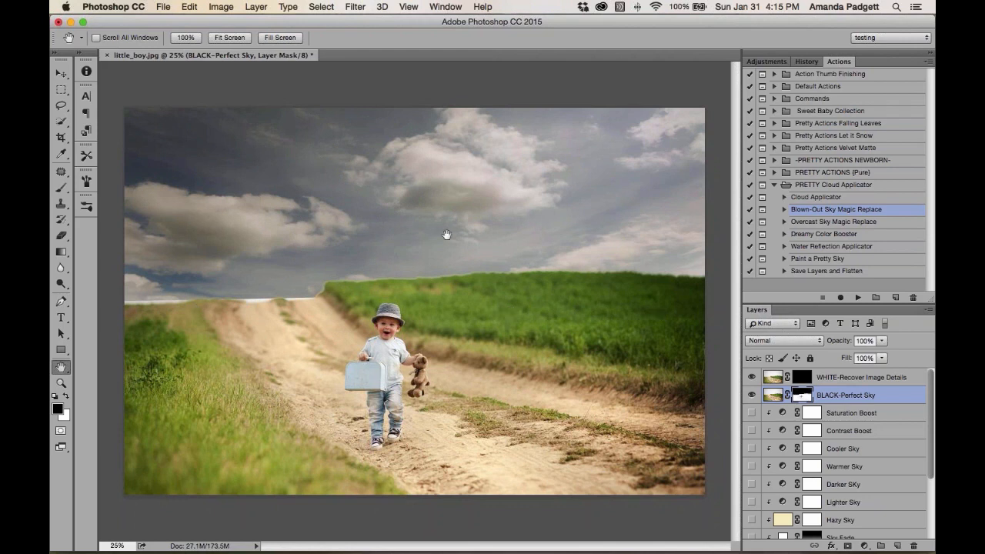
scroll(831, 431, down, 5)
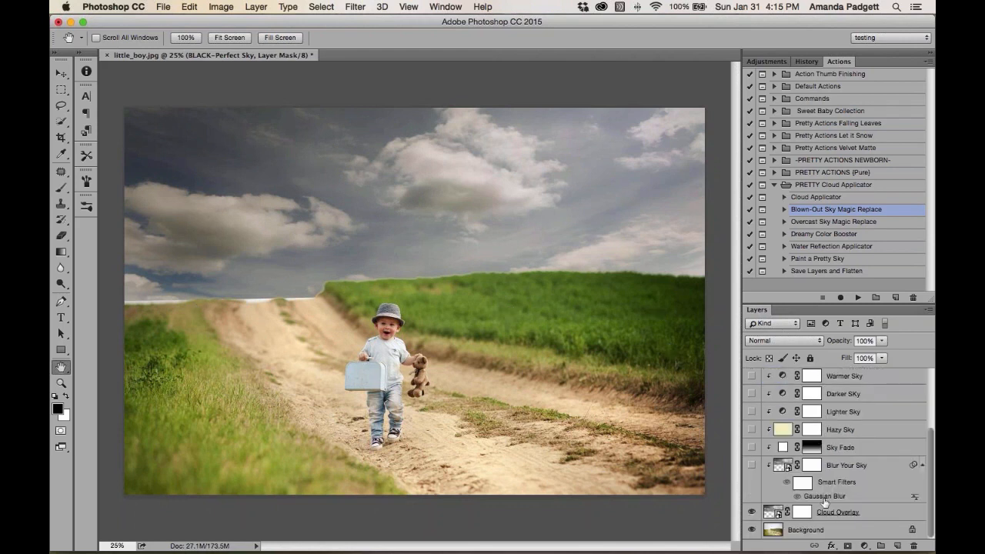
click(828, 514)
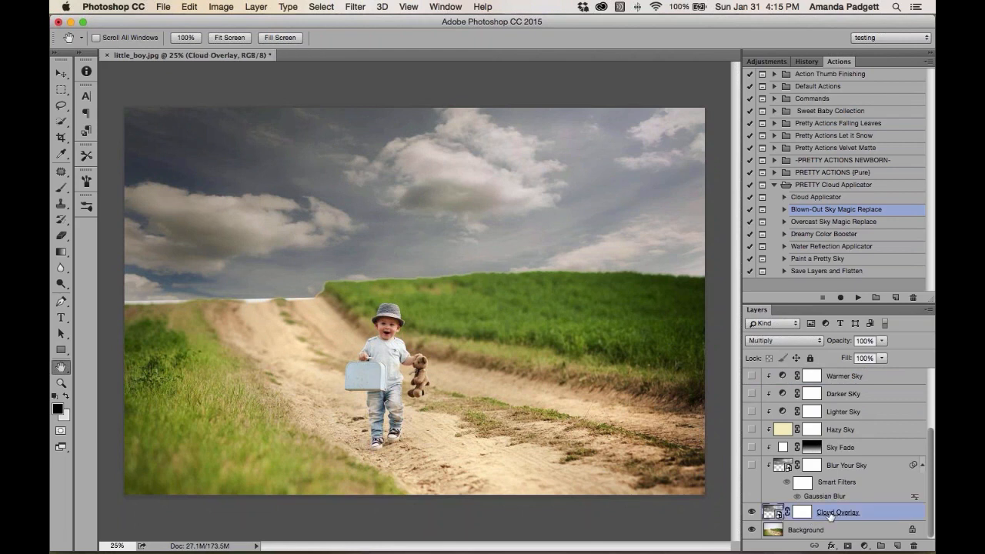
key(v)
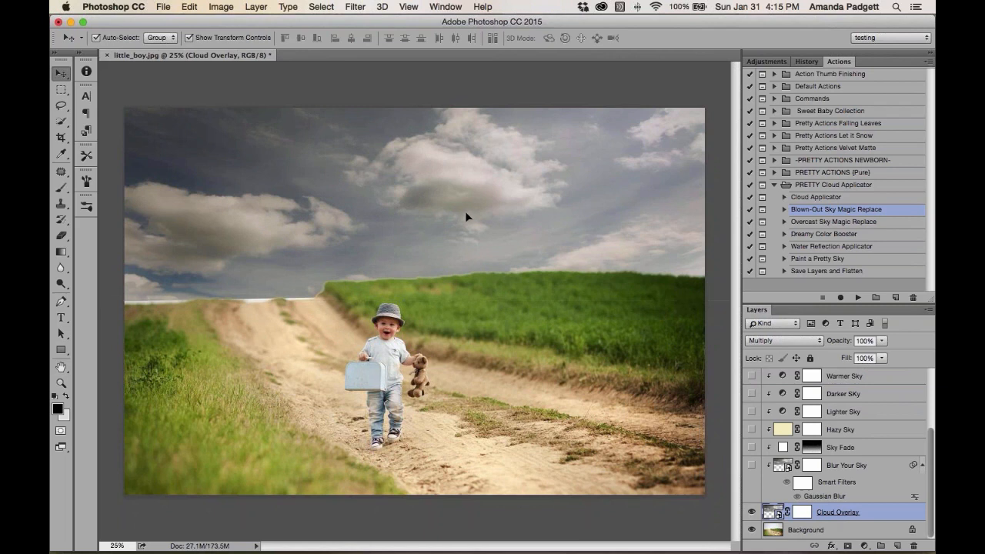
drag(467, 214, 465, 223)
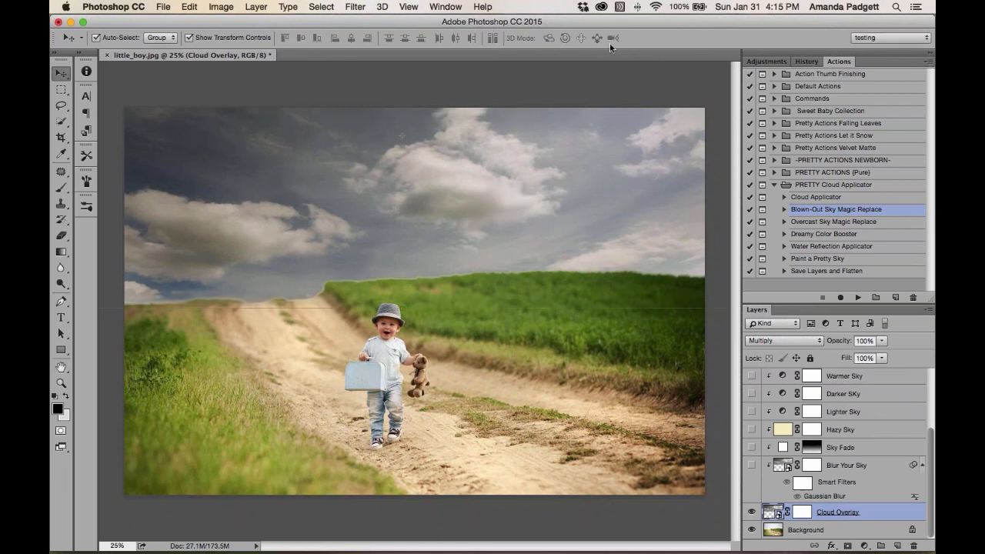
Paint black along the horizon on the BLACK-Perfect Sky mask with a 100 px brush at 85% opacity
scroll(842, 462, up, 5)
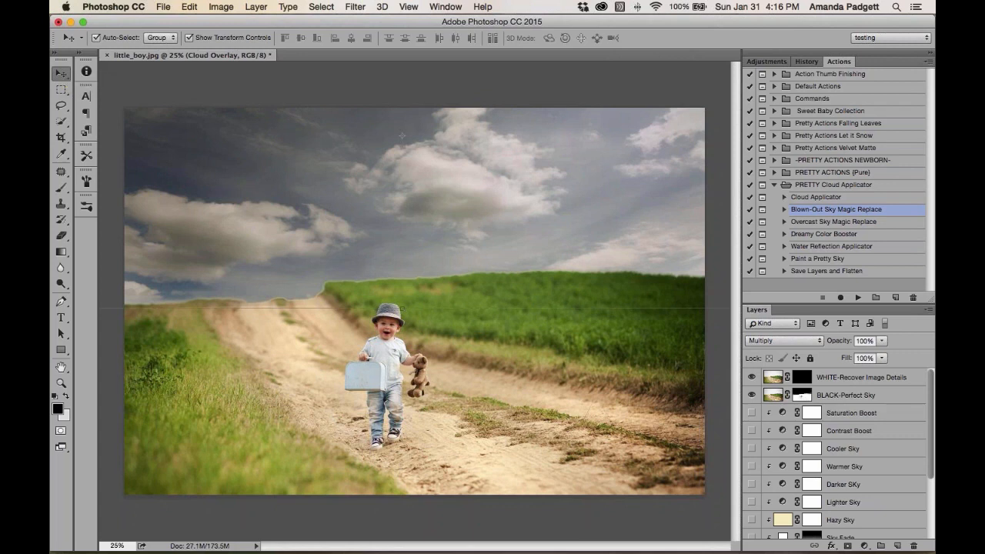
click(824, 399)
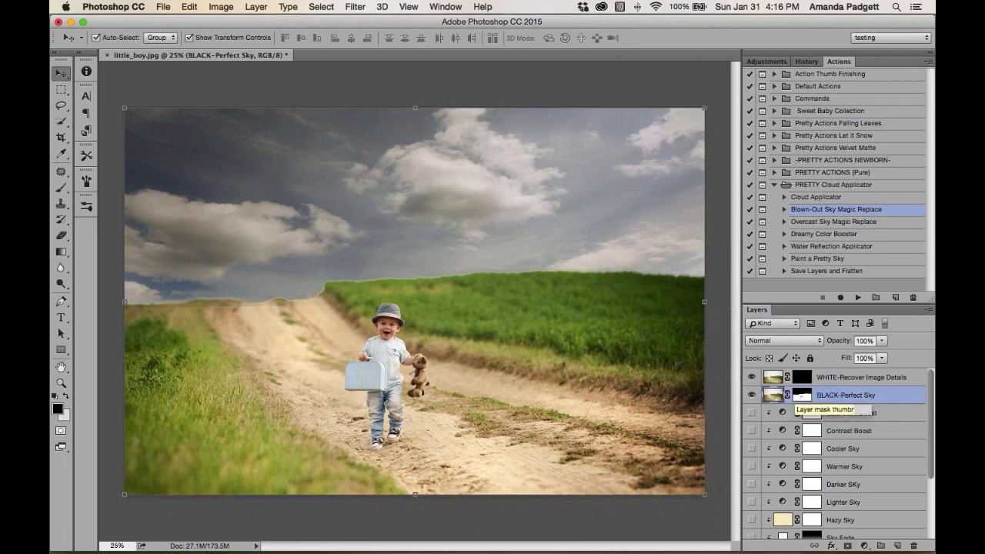
click(801, 397)
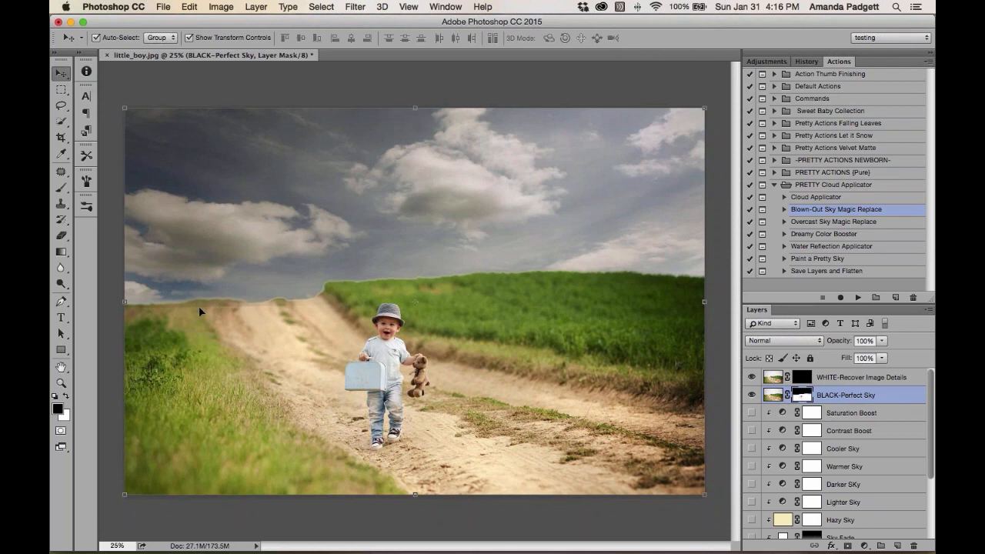
key(x)
key(b)
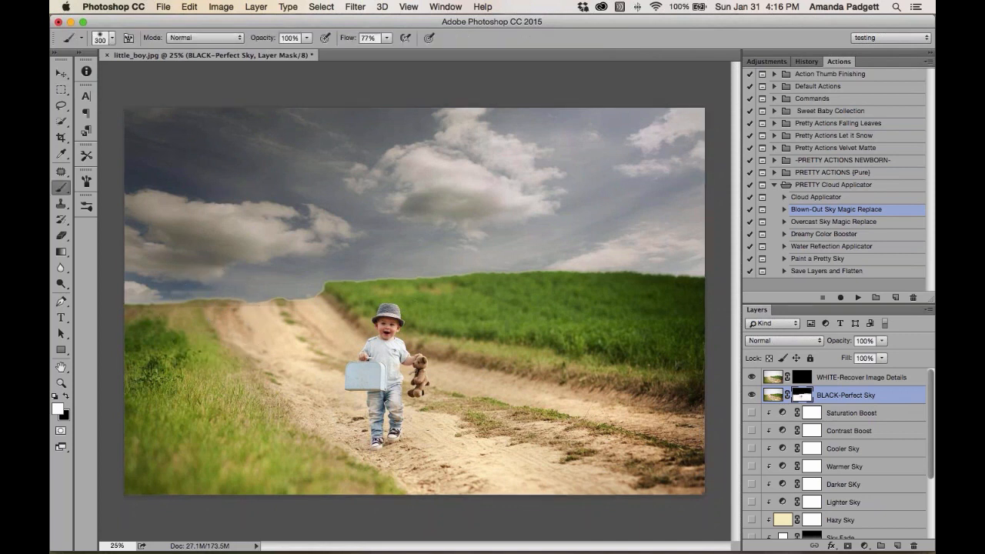
key(bracketleft)
key(bracketleft)
key(bracketleft)
key(bracketleft)
key(bracketleft)
key(bracketleft)
key(x)
drag(269, 39, 264, 39)
drag(215, 293, 135, 300)
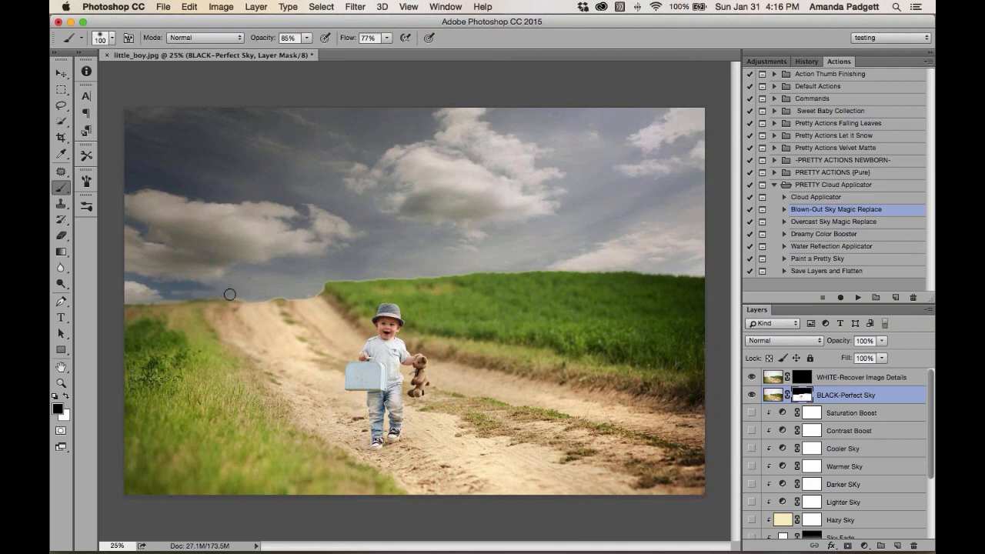
mouse_move(279, 292)
mouse_down()
mouse_move(326, 280)
mouse_move(448, 271)
mouse_up()
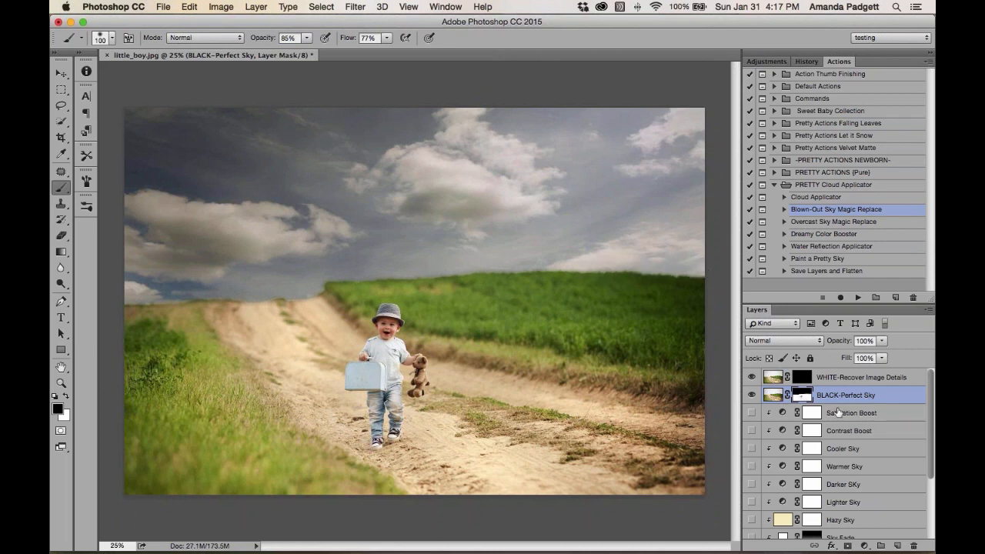
Paint white over the field and boy on the WHITE-Recover Image Details mask with a 500 px brush at 99% opacity
click(802, 378)
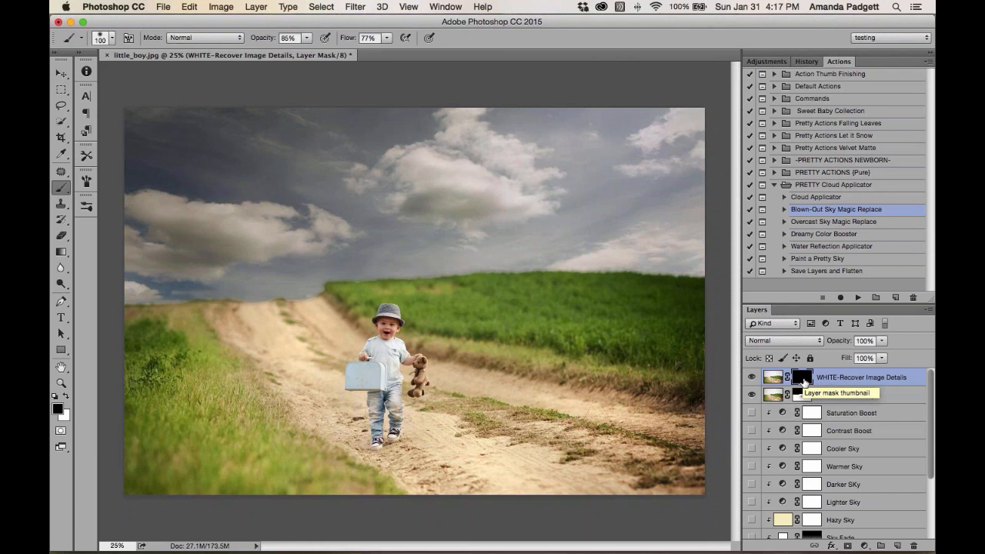
key(x)
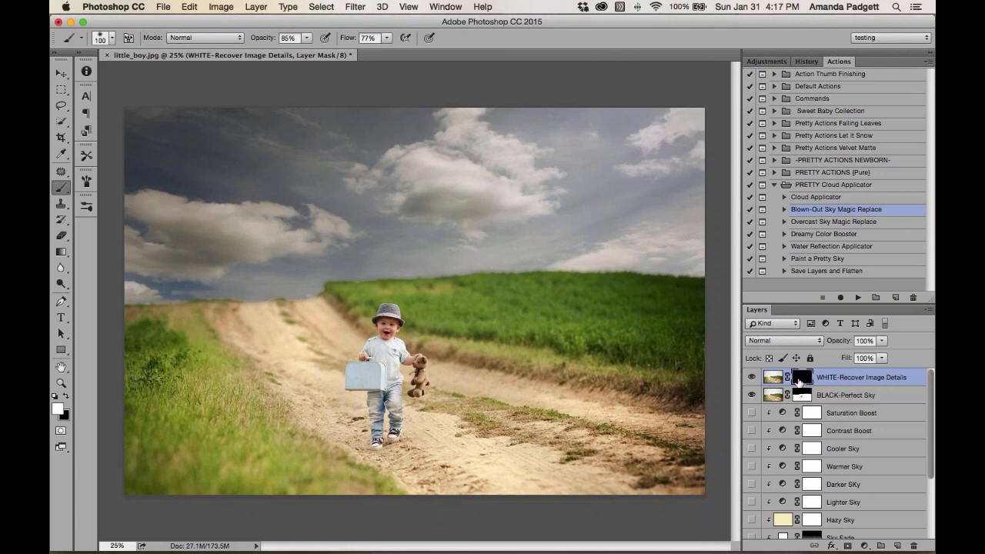
key(bracketright)
key(bracketright)
key(bracketright)
key(9)
key(9)
key(bracketright)
key(bracketright)
key(bracketright)
key(bracketright)
mouse_move(129, 361)
mouse_down()
mouse_move(307, 386)
mouse_move(395, 355)
mouse_up()
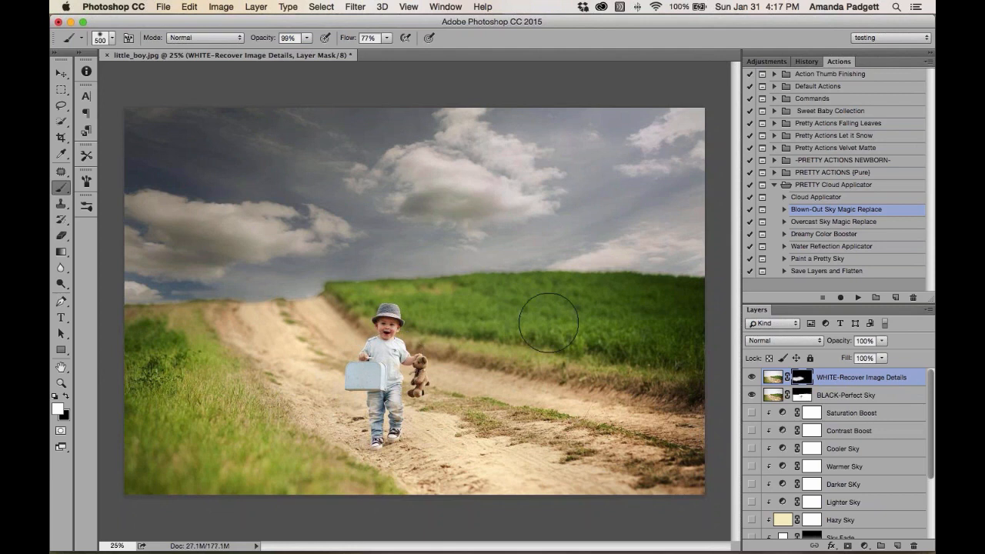
click(353, 422)
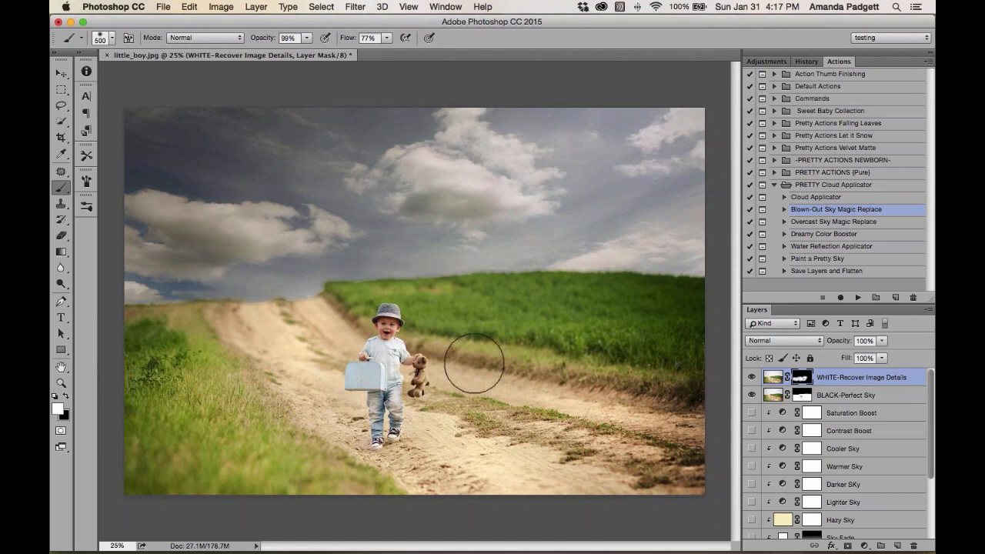
scroll(818, 428, down, 3)
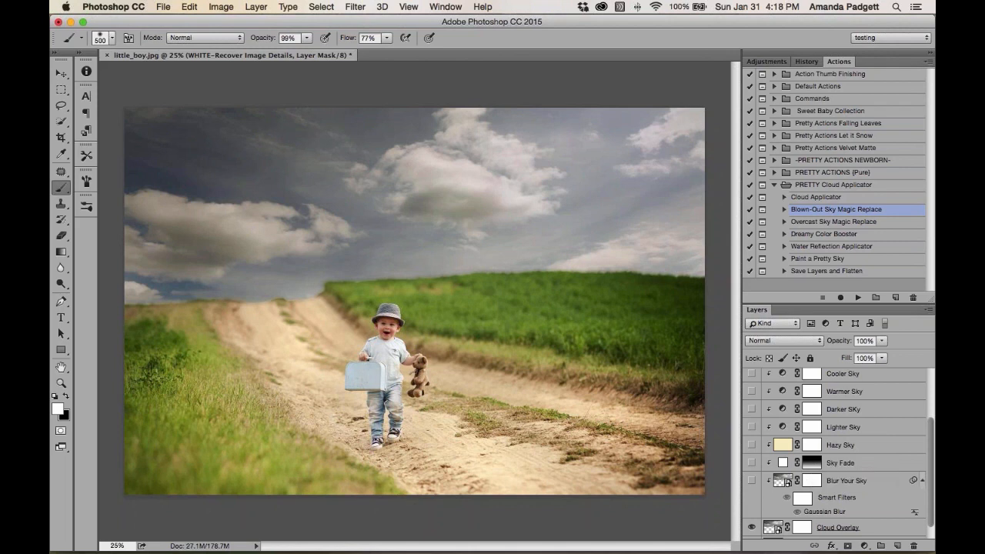
Show the Sky Fade layer at 100% opacity and select its layer mask
click(751, 462)
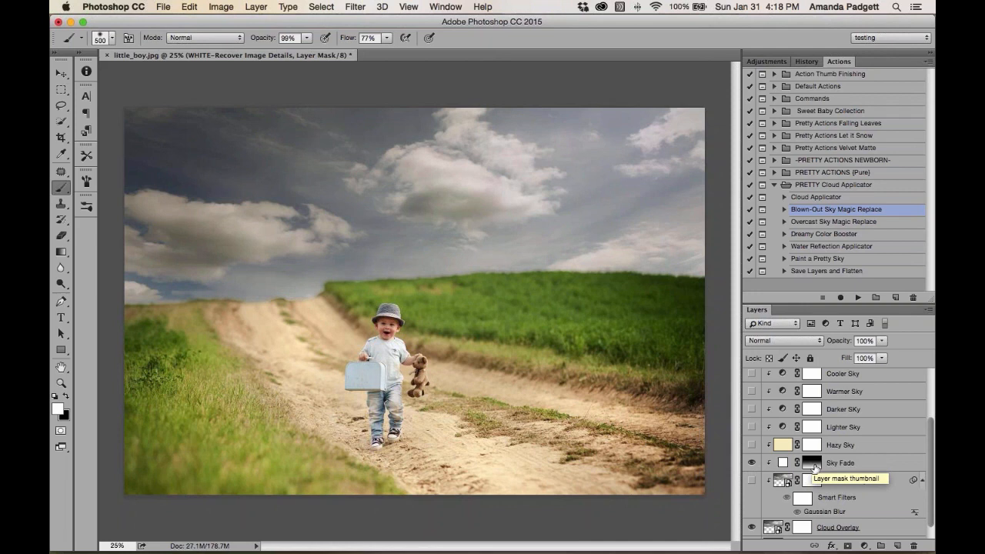
click(782, 463)
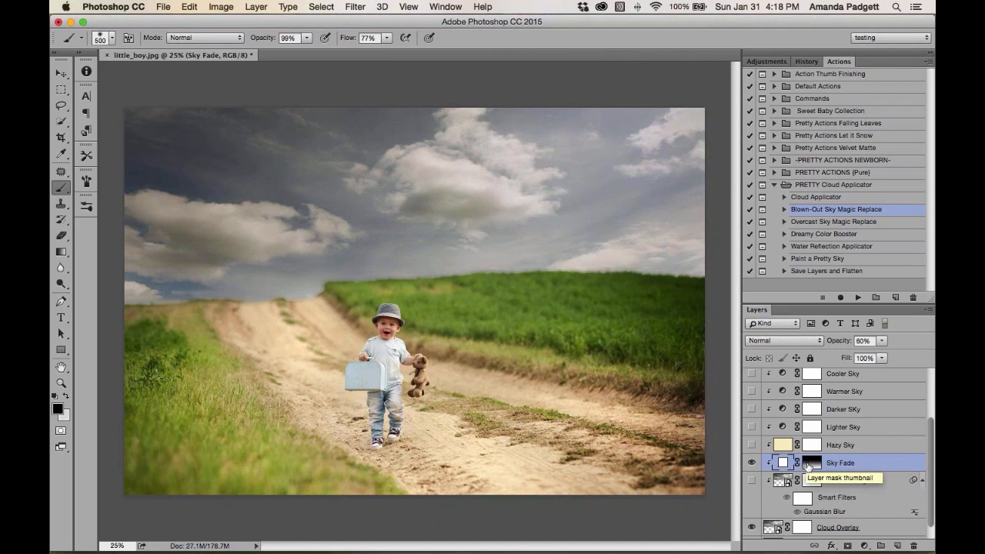
click(862, 345)
key(Return)
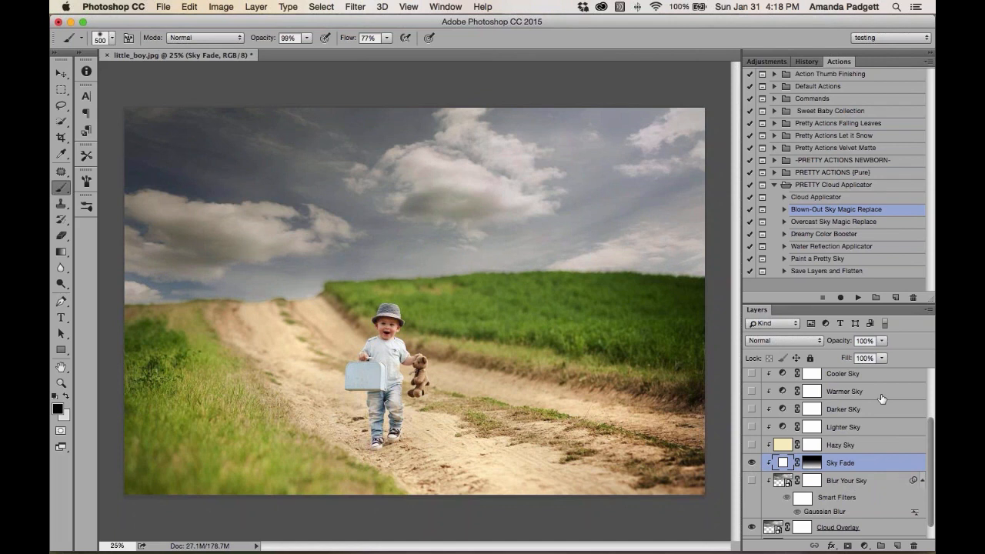
click(810, 463)
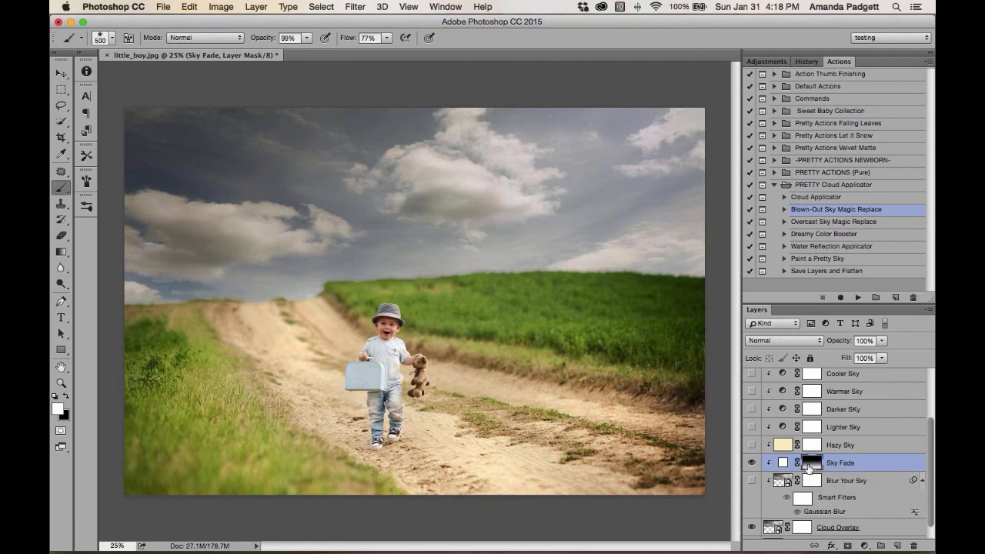
Try a gradient down the sky on the Sky Fade mask with the Gradient tool
key(g)
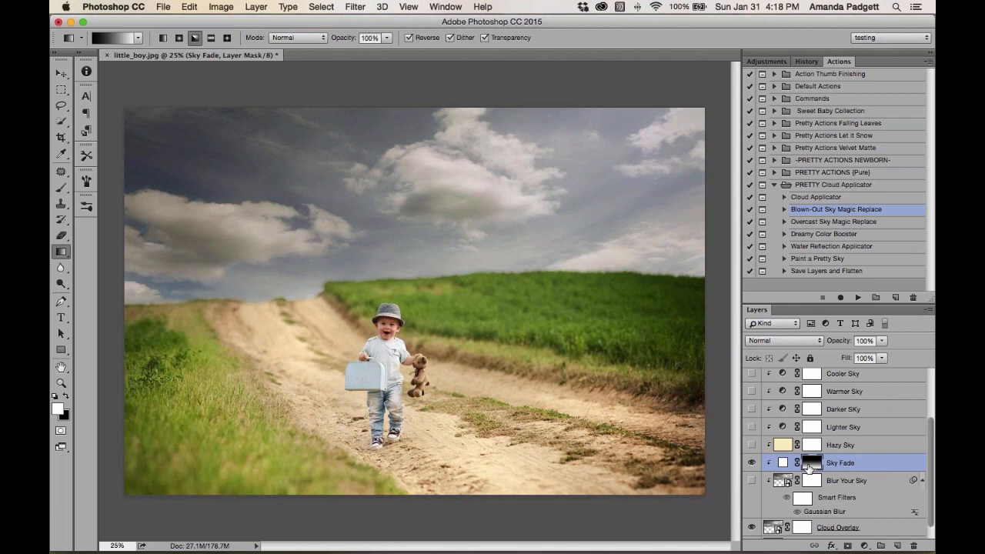
click(61, 252)
click(116, 260)
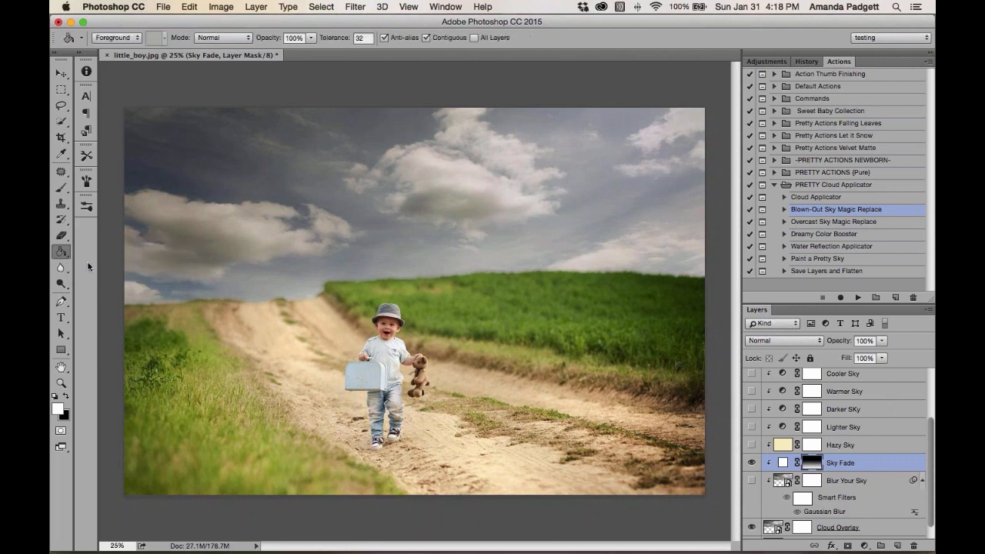
click(61, 252)
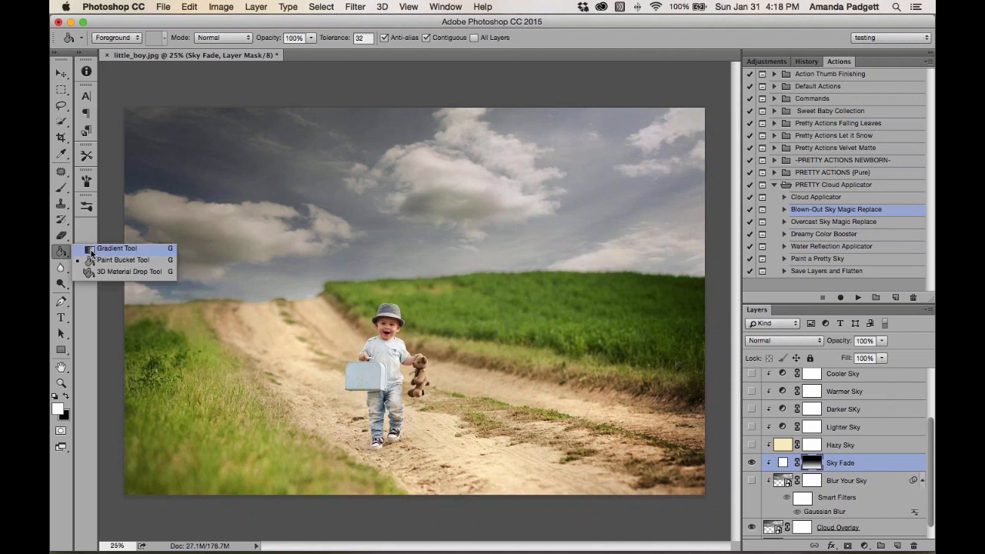
click(116, 249)
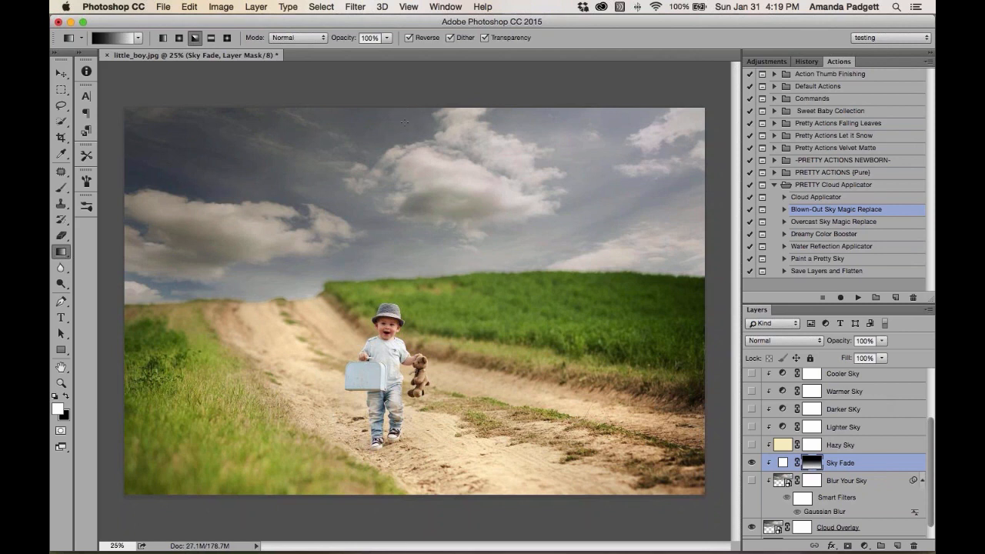
drag(408, 152, 407, 289)
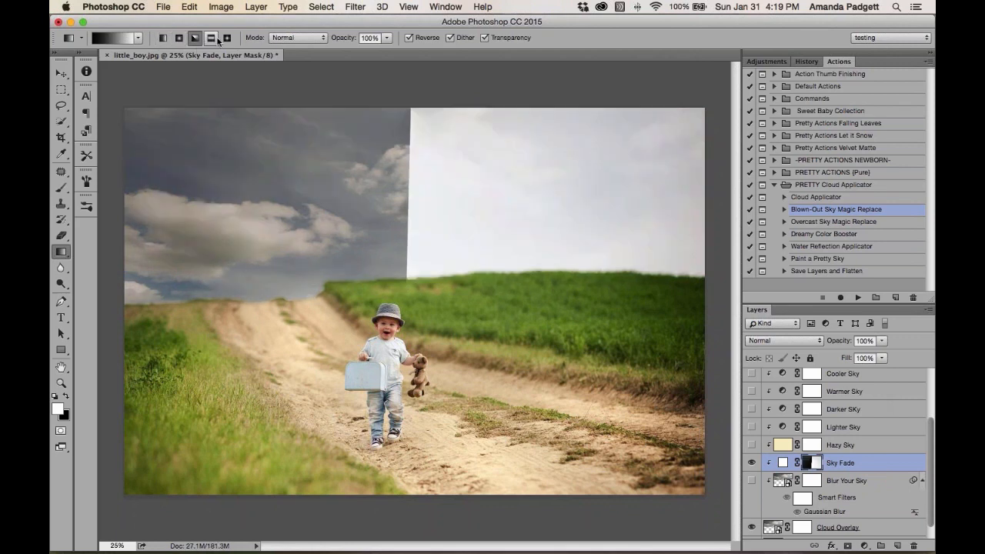
Undo that gradient and draw a linear gradient on the Sky Fade mask from the top of the image down past the horizon
click(162, 39)
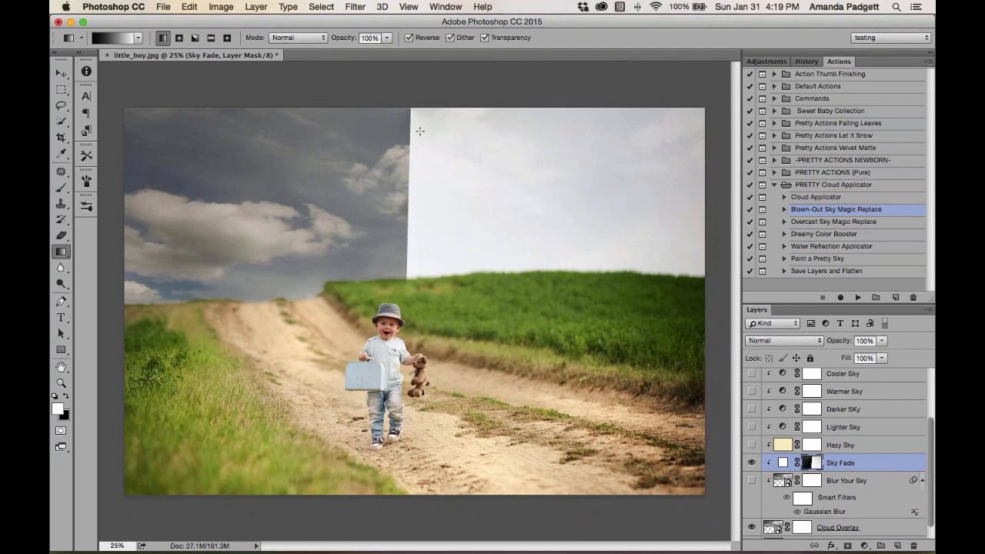
key(super+z)
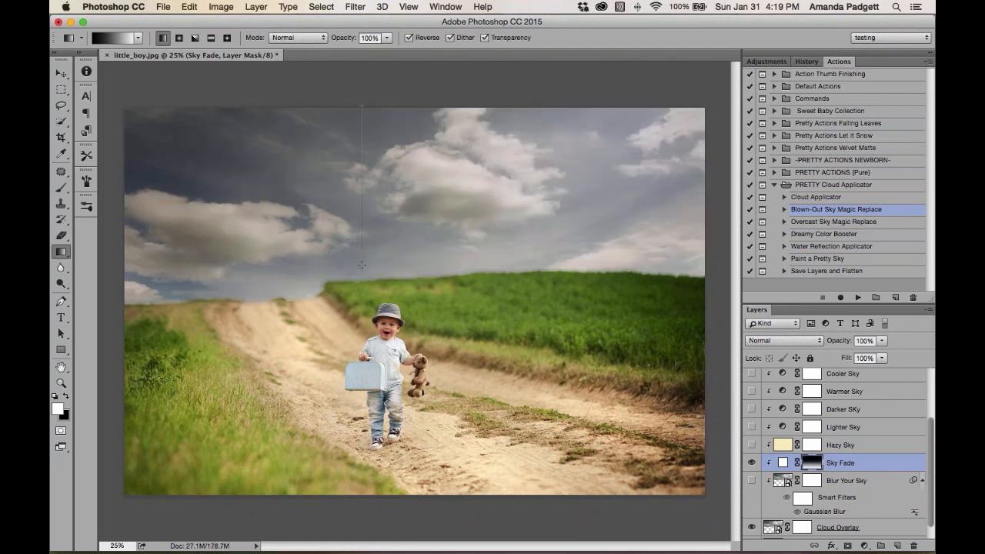
drag(361, 265, 366, 303)
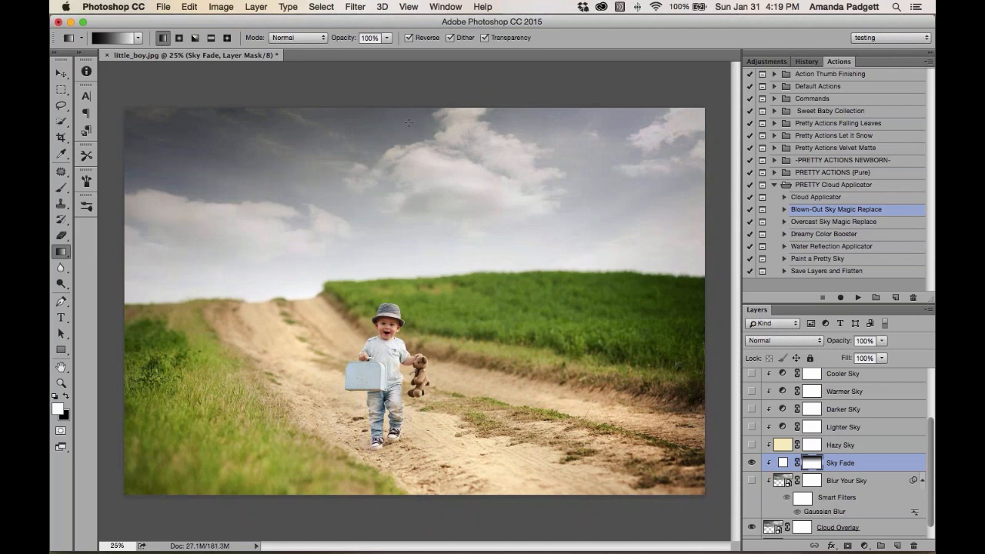
drag(404, 108, 403, 386)
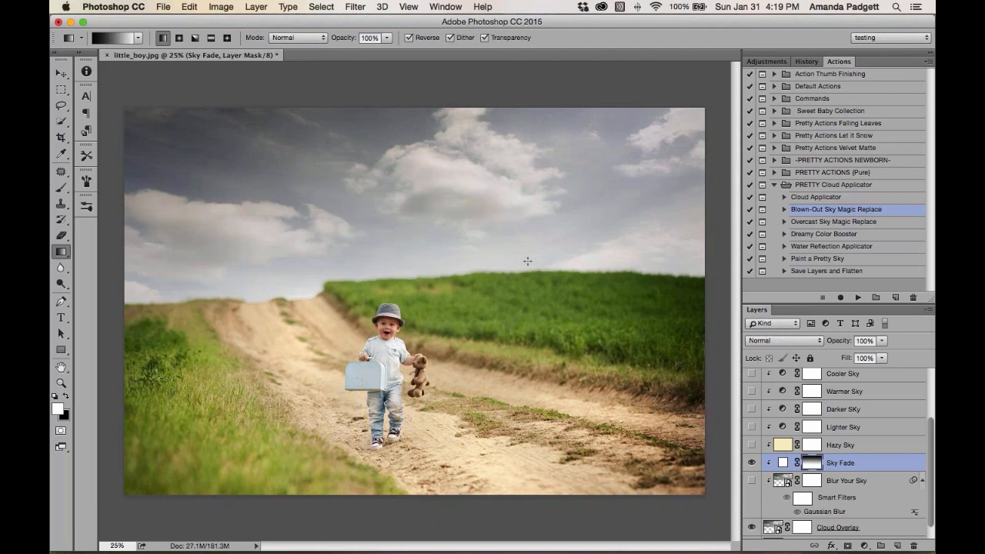
Set the Sky Fade layer to 84% opacity and redraw the linear mask gradient from the upper sky down to the field
drag(845, 344, 831, 343)
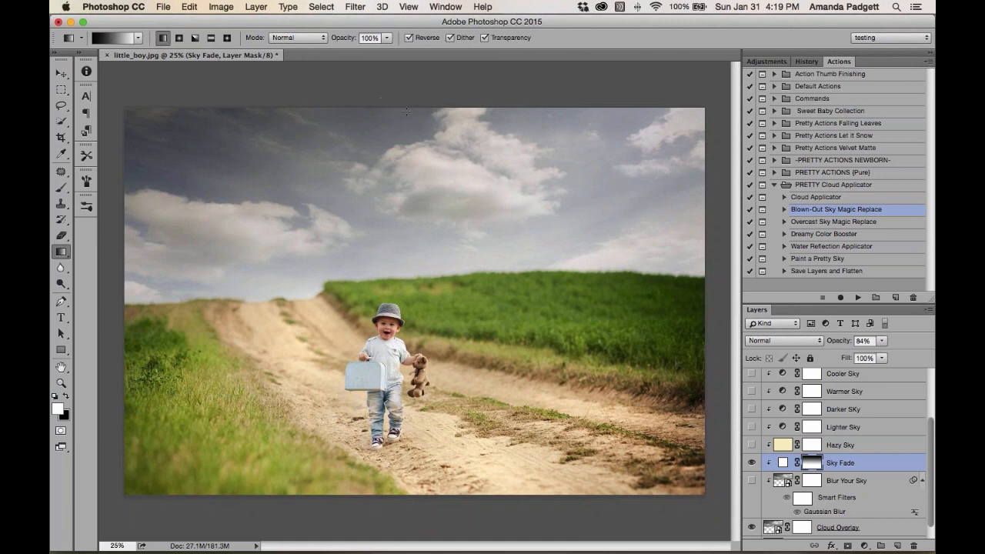
drag(404, 156, 403, 310)
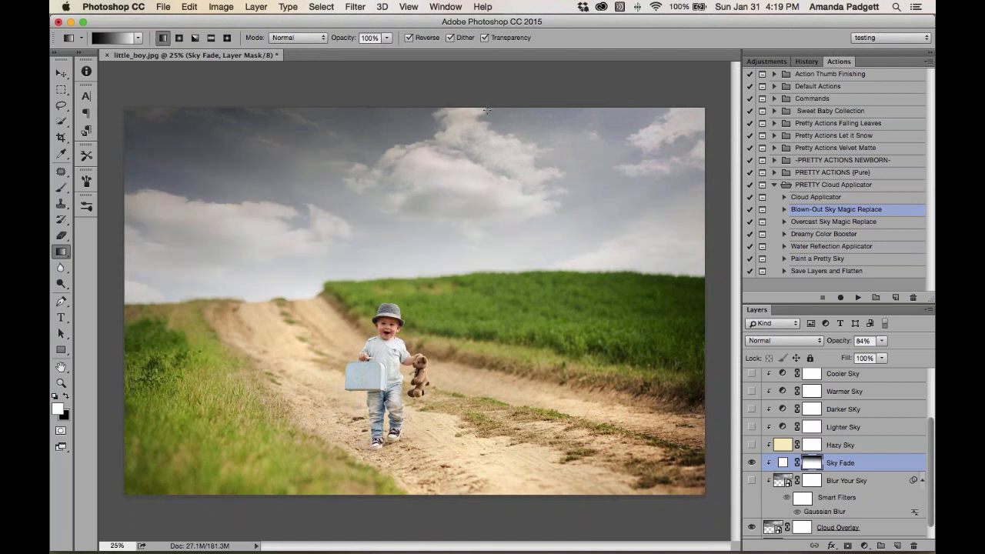
drag(480, 112, 477, 371)
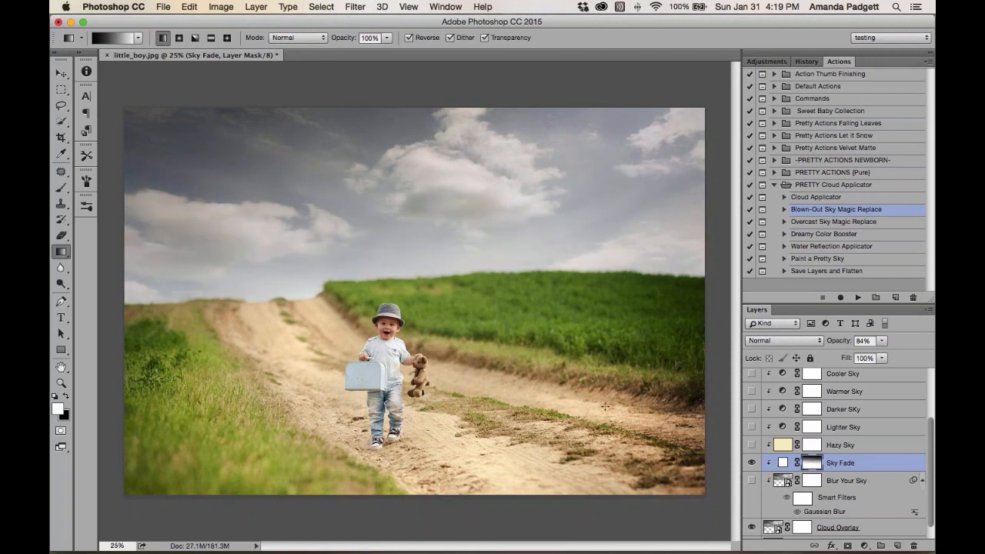
key(F4)
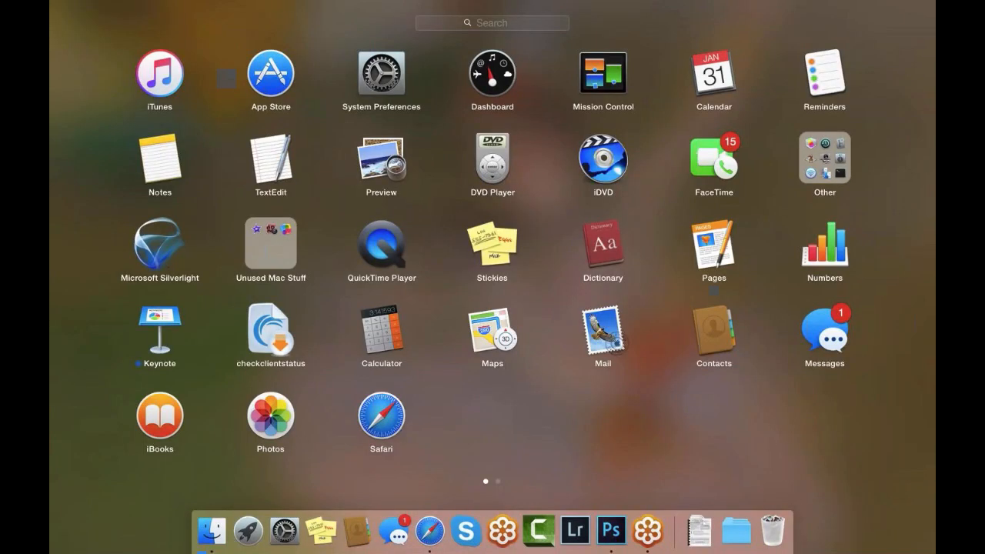
click(616, 523)
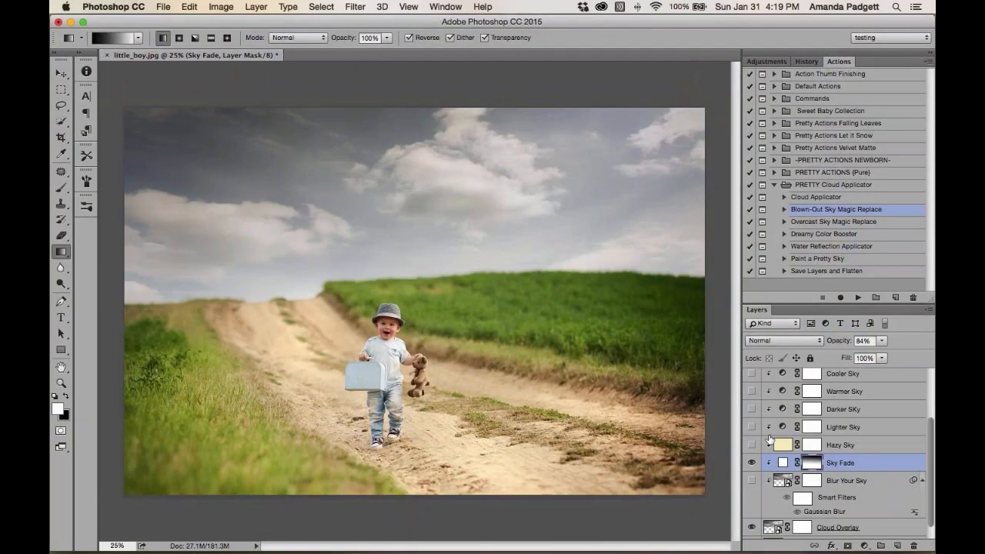
scroll(800, 440, up, 4)
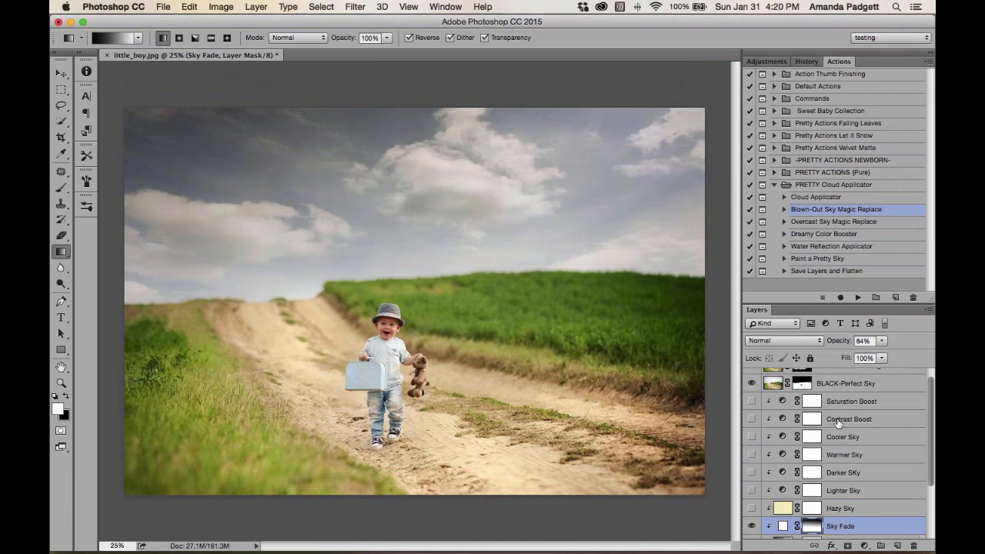
Turn on the Contrast Boost, Saturation Boost and Warmer Sky layers, setting Warmer Sky to 18% opacity
click(836, 423)
click(752, 419)
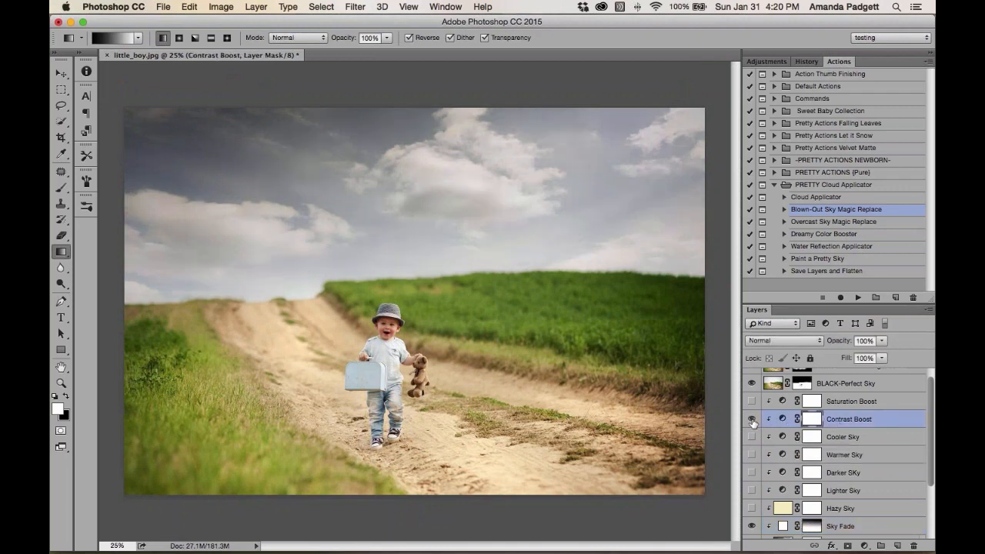
click(751, 403)
click(752, 456)
click(854, 457)
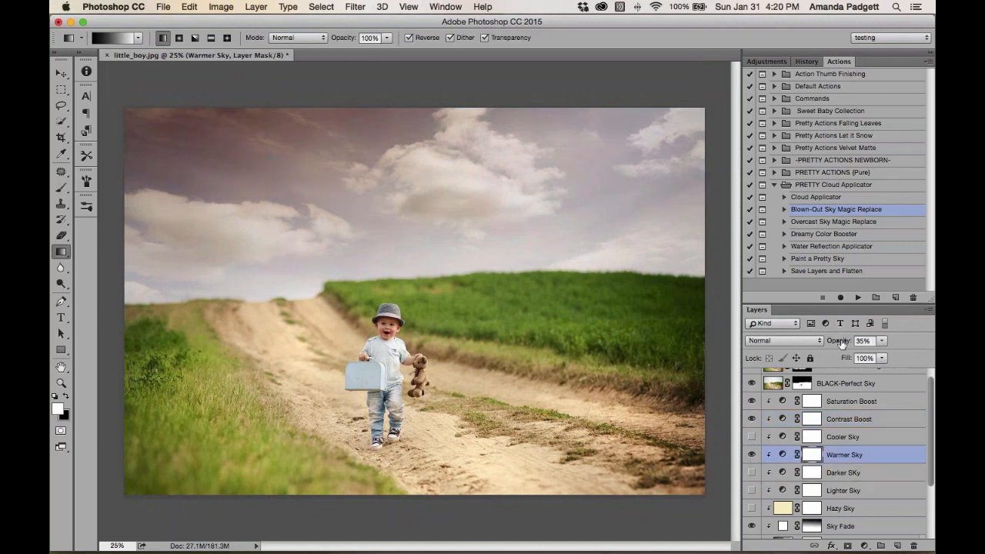
drag(843, 343, 830, 344)
Toggle the Darker Sky layer on and off and turn on the Lighter Sky layer
scroll(807, 412, down, 1)
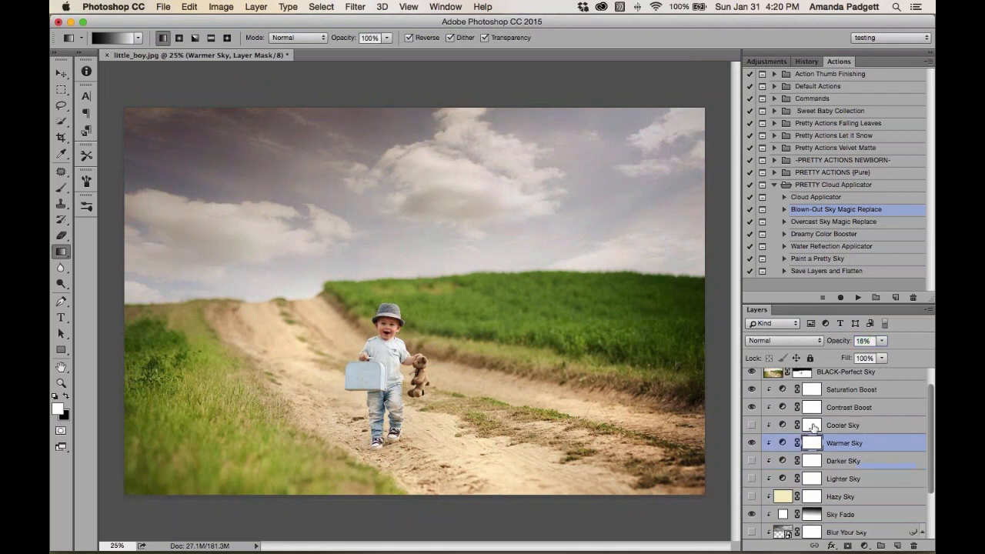
click(751, 461)
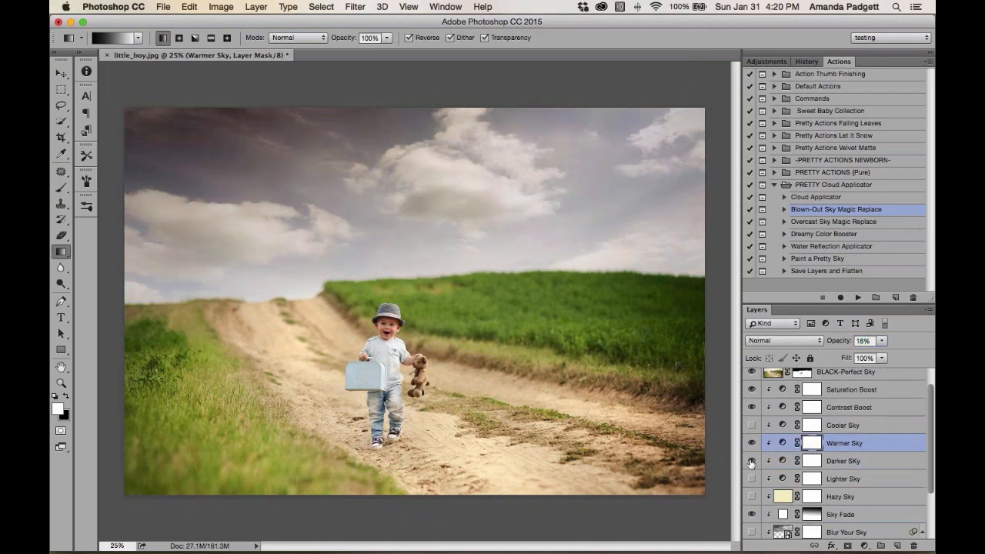
click(751, 461)
click(753, 479)
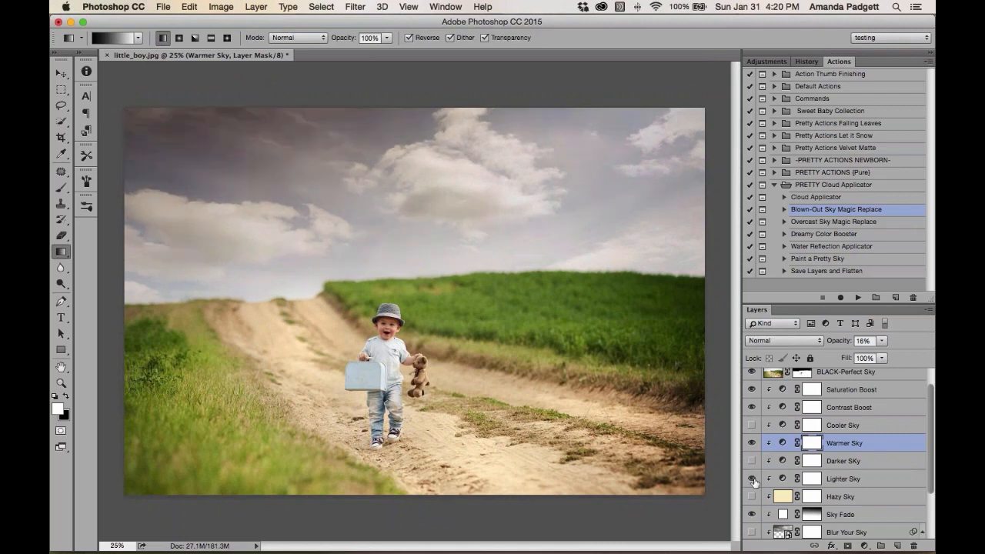
key(super+Tab)
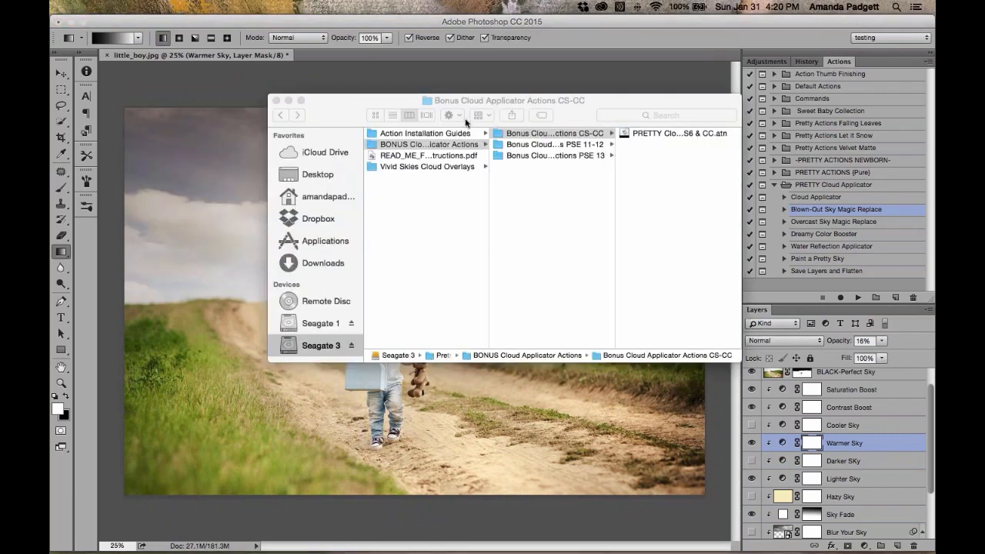
click(276, 100)
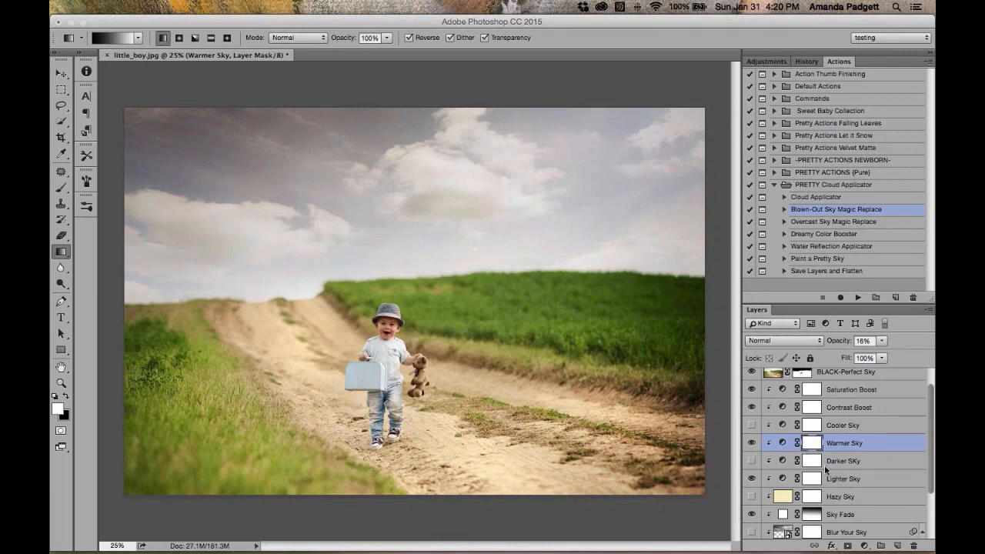
Turn on the Hazy Sky layer and lower its opacity to 8%
scroll(830, 469, down, 2)
click(753, 461)
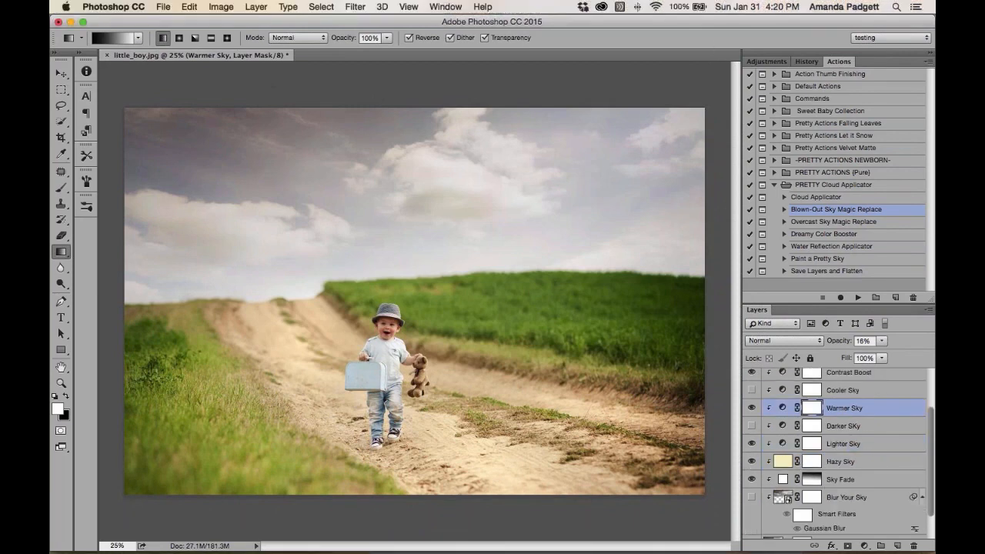
click(874, 464)
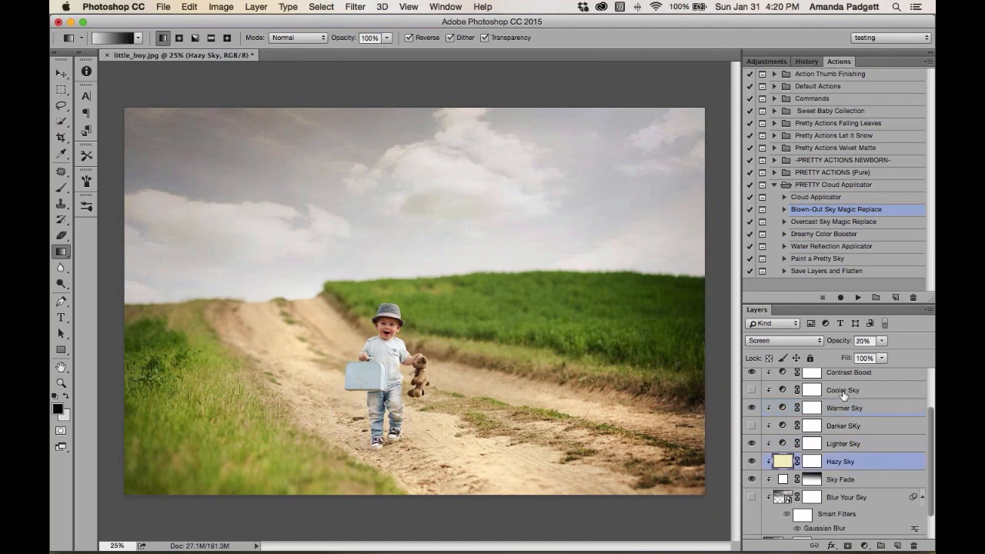
click(844, 343)
drag(844, 343, 839, 343)
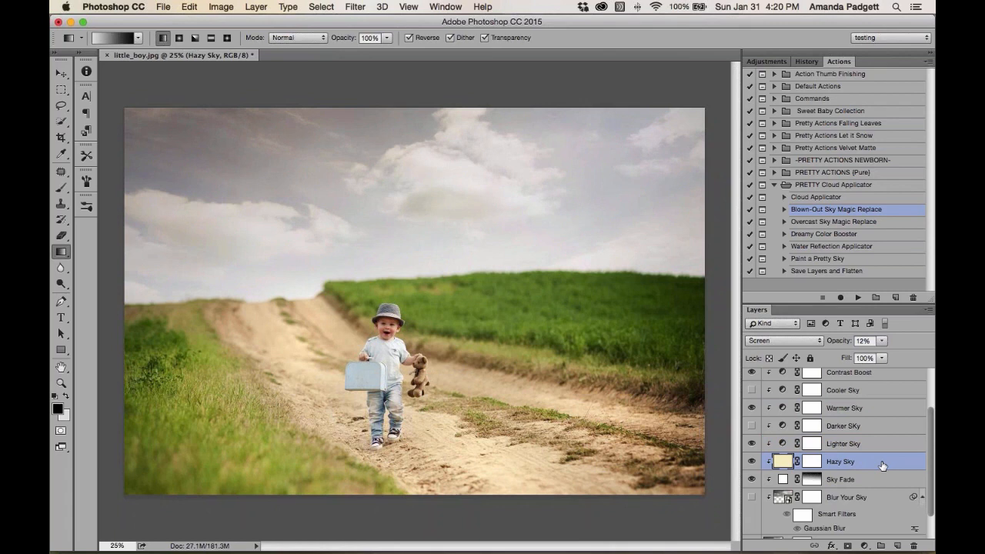
drag(842, 344, 840, 344)
Hide the Hazy Sky and Lighter Sky layers
click(751, 462)
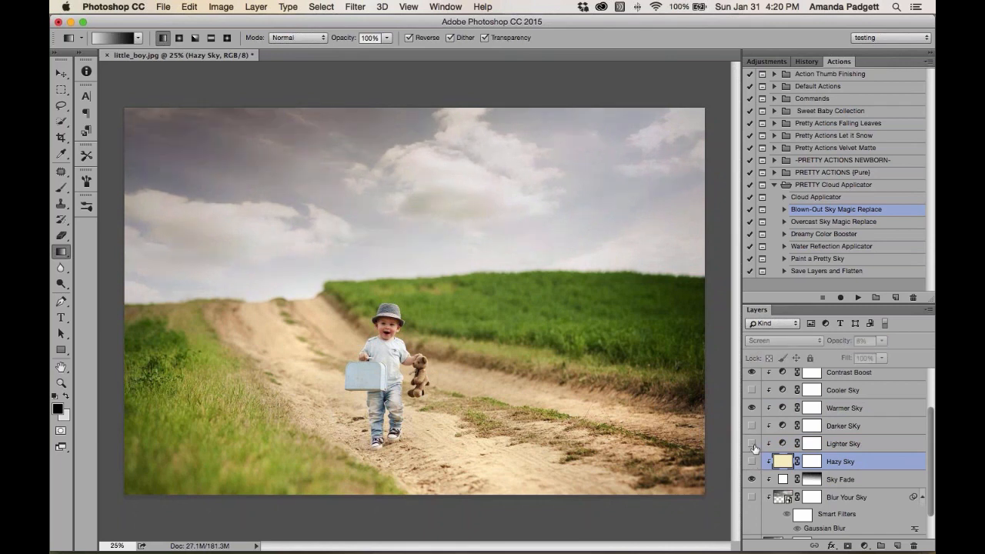
click(751, 443)
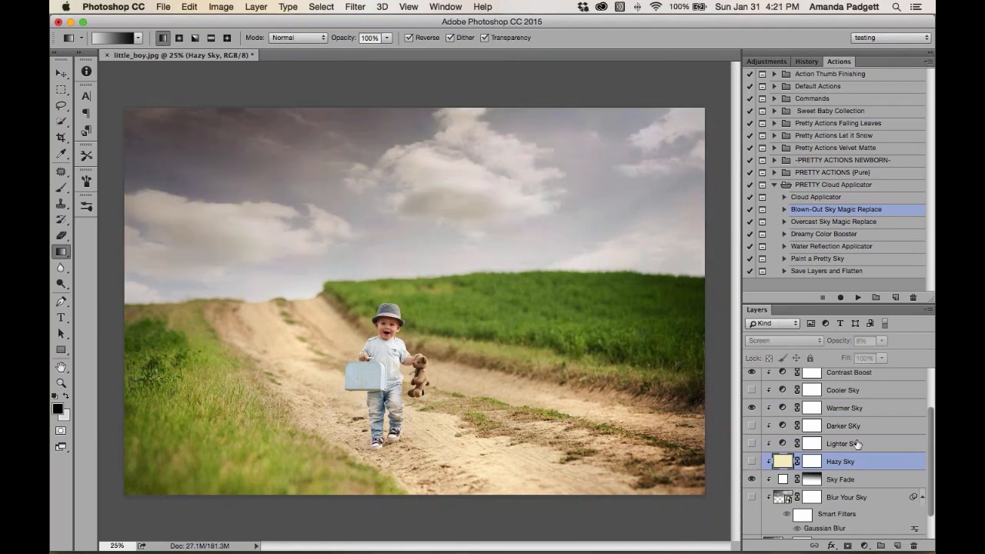
Compare the edit against the original background alone and review the steps in the History panel
scroll(835, 458, down, 2)
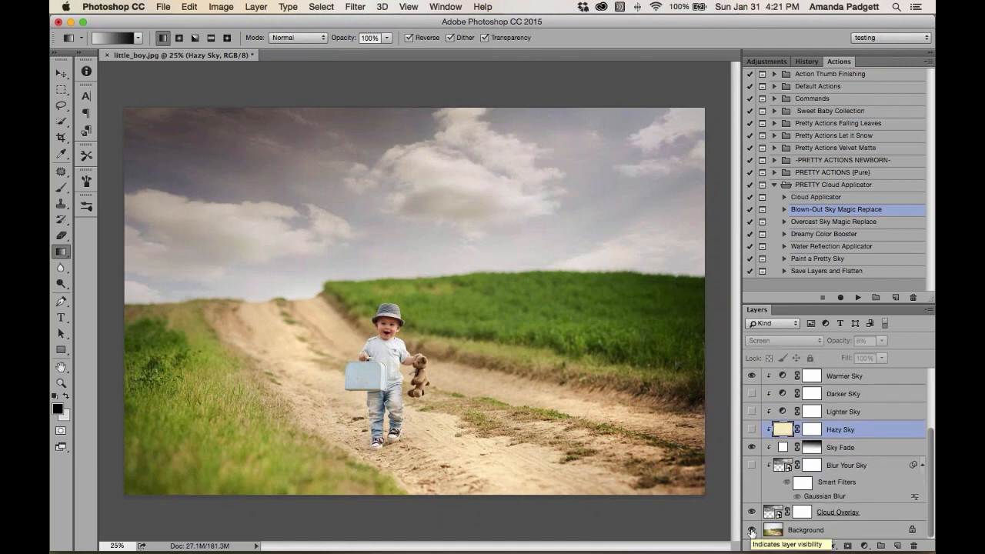
alt+click(752, 531)
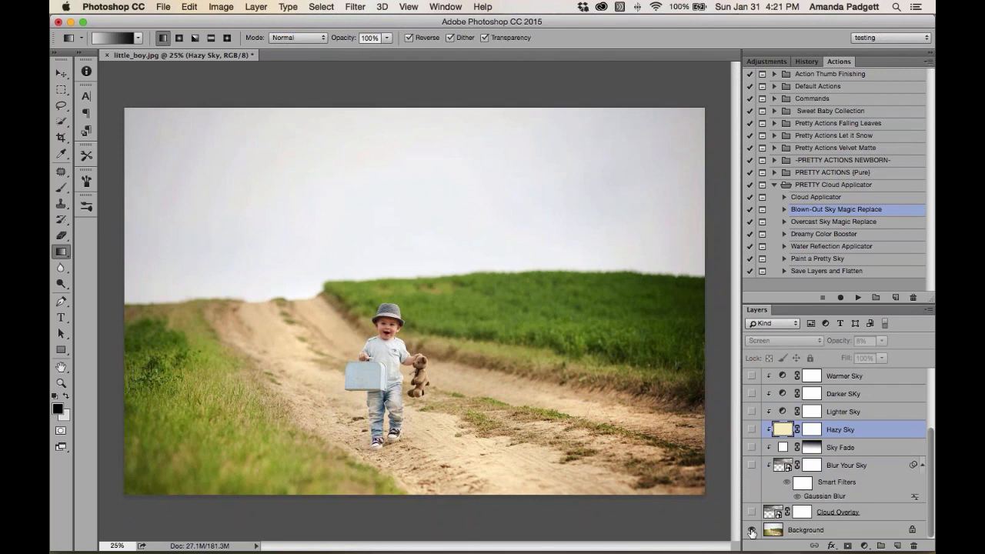
alt+click(752, 530)
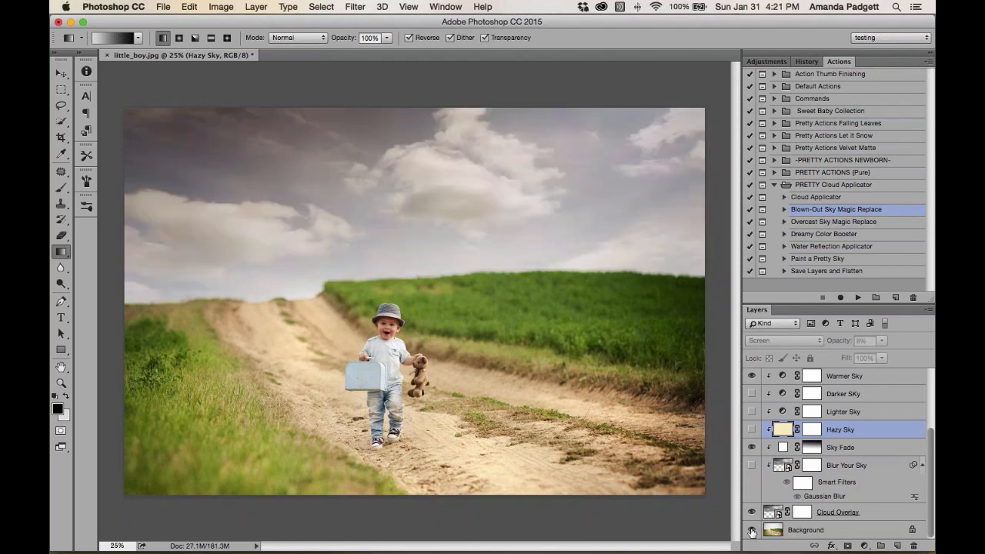
click(804, 61)
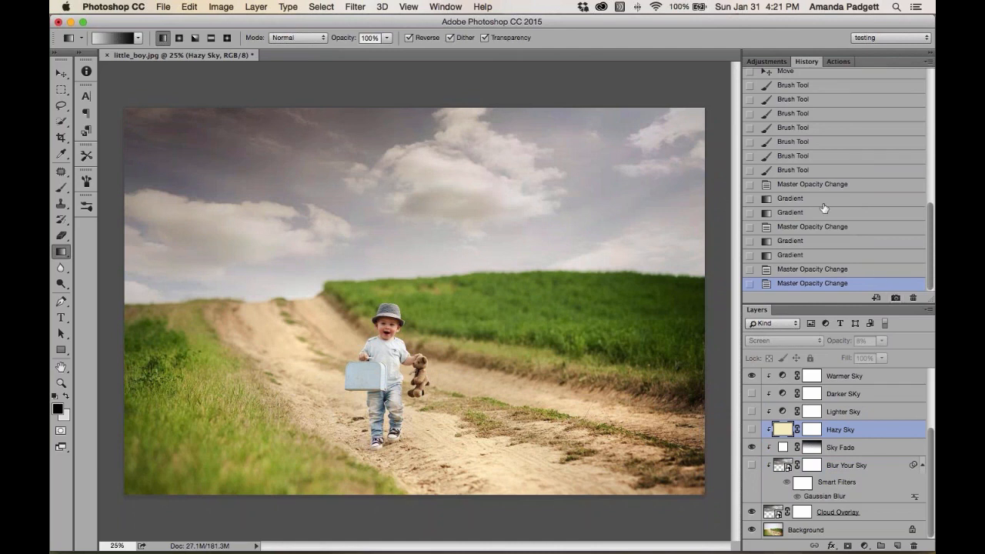
scroll(820, 169, up, 15)
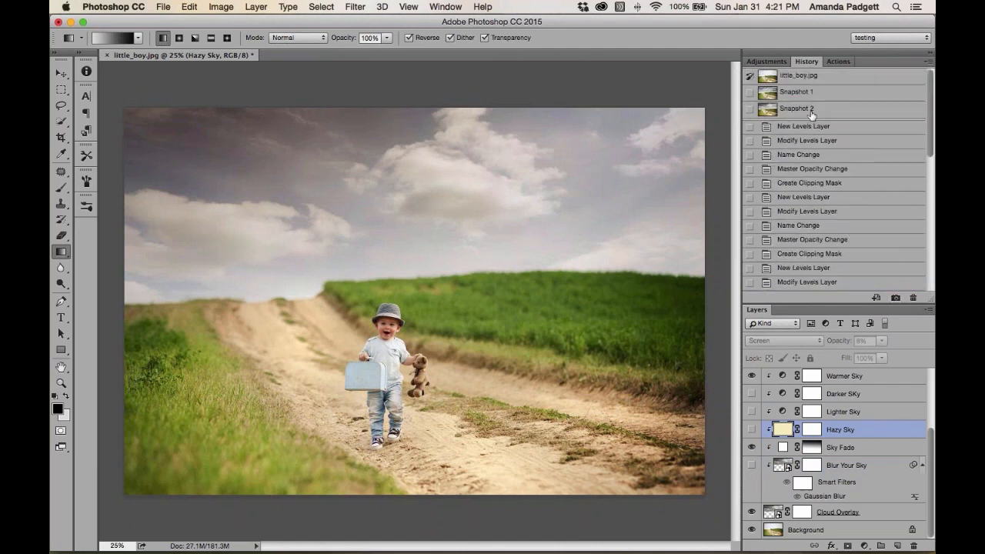
View Snapshot 1 and then the original image state from the History panel
click(807, 93)
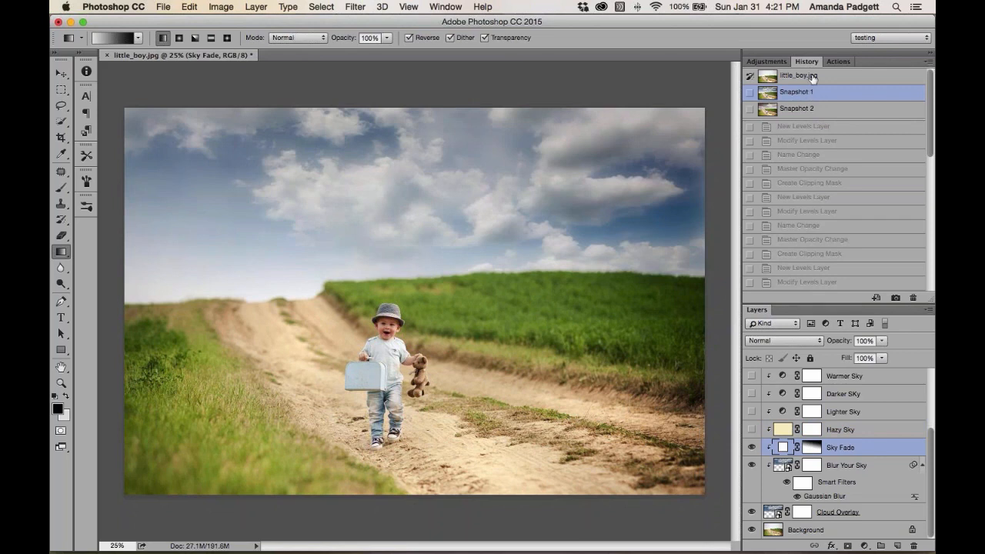
click(813, 78)
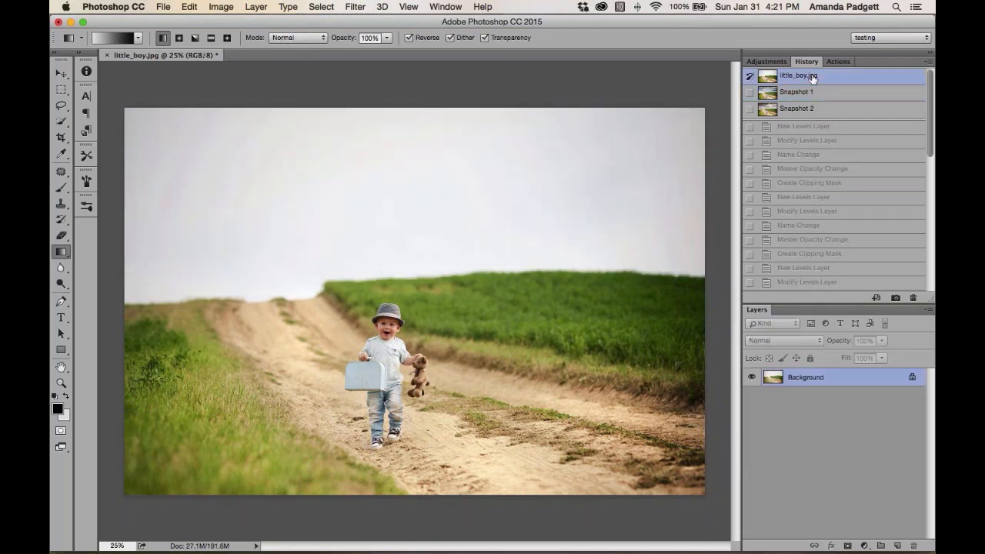
Open girlinfield2.psd and motherson2.psd from the recent files list
click(165, 8)
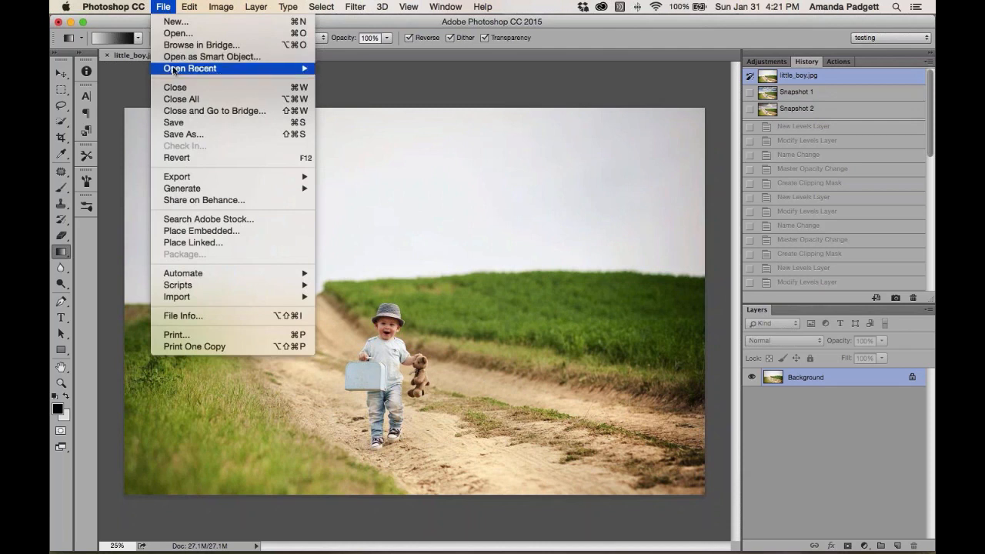
mouse_move(174, 70)
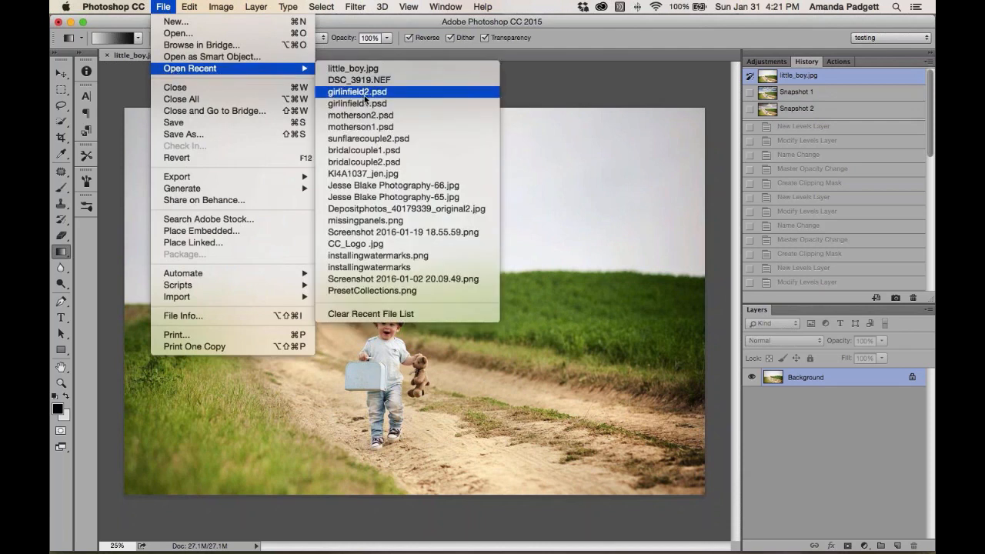
click(503, 148)
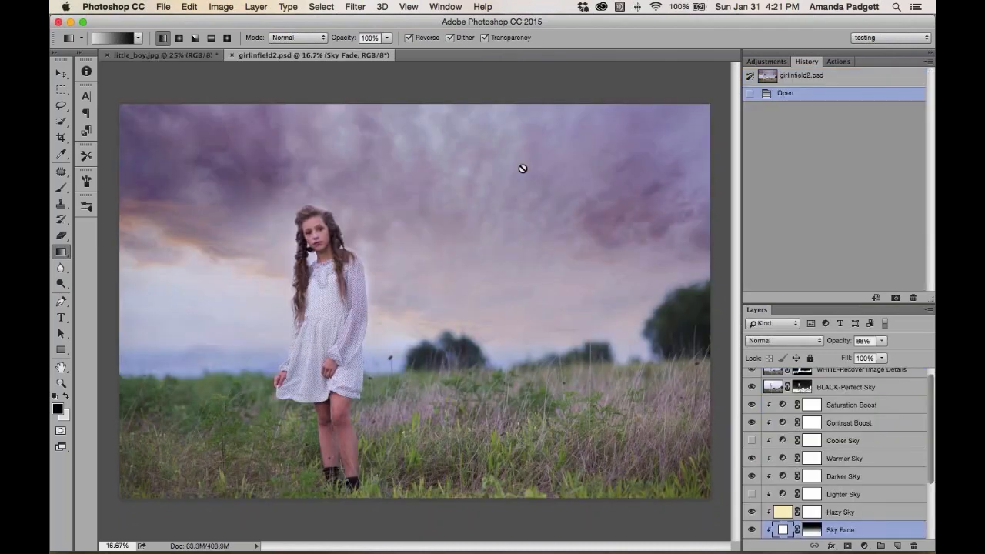
click(164, 9)
mouse_move(185, 75)
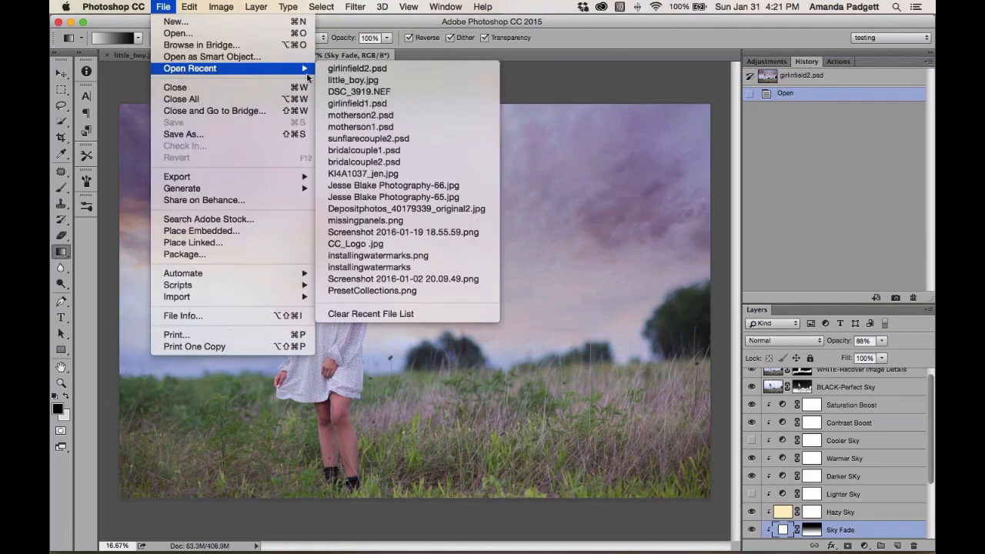
click(409, 118)
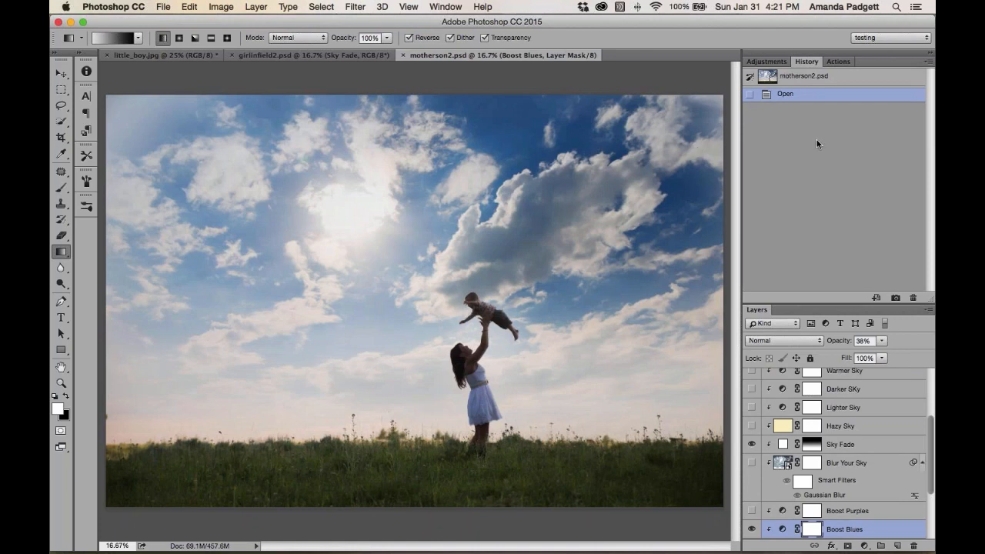
Toggle the Background layer's visibility in motherson2.psd to compare the edit with the original
scroll(797, 437, down, 5)
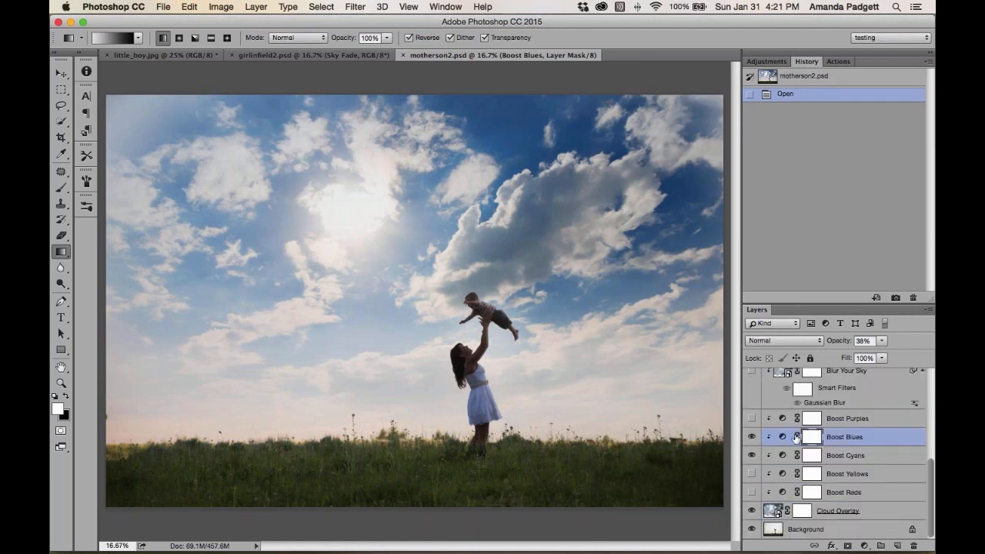
alt+click(751, 531)
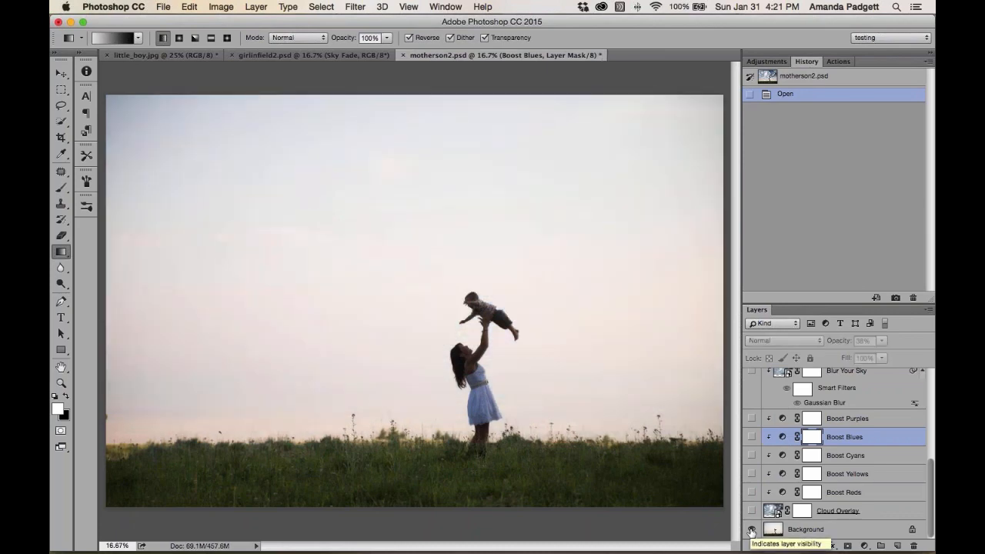
alt+click(750, 531)
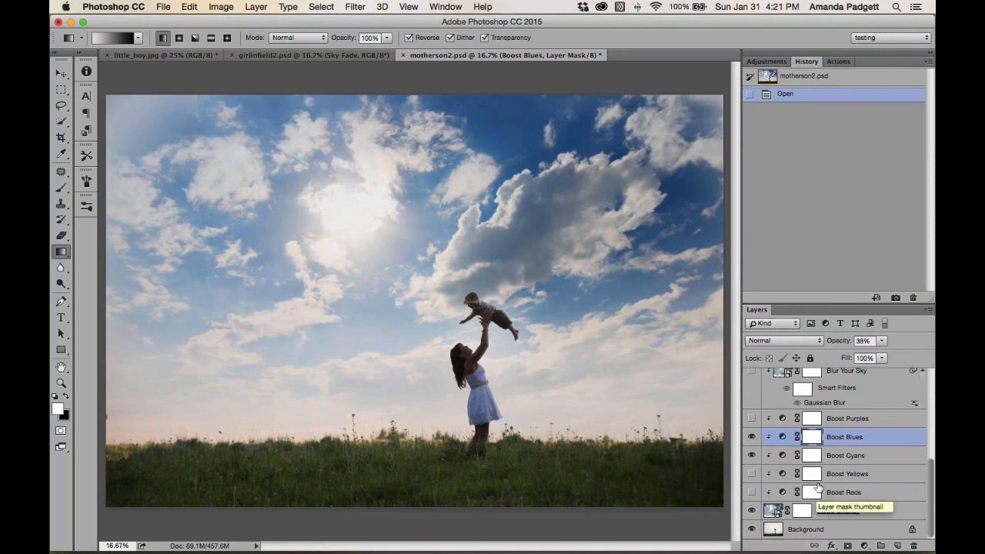
Delete all layers from WHITE-Recover Image Details down to Cloud Overlay, leaving only the Background
scroll(819, 487, up, 5)
scroll(819, 486, up, 2)
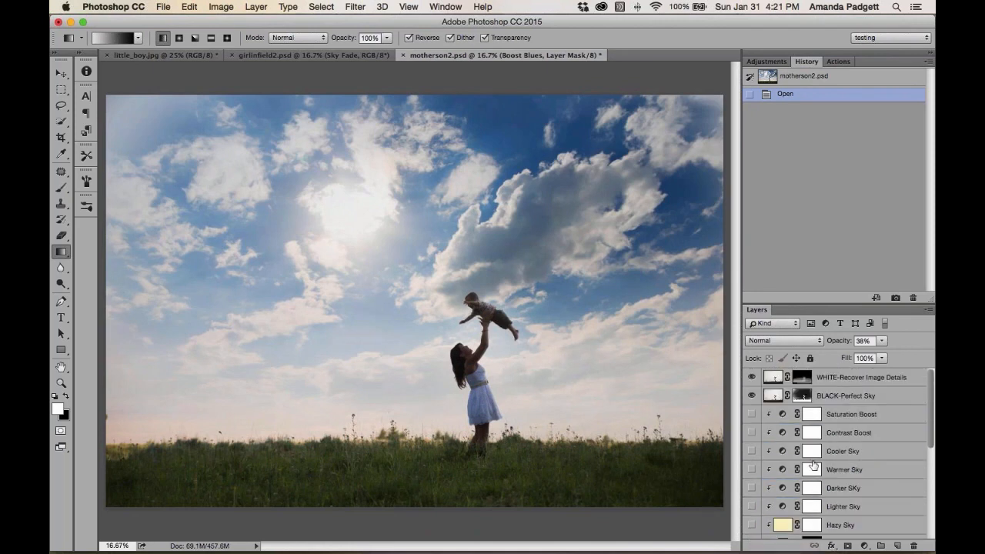
click(840, 379)
scroll(839, 400, down, 8)
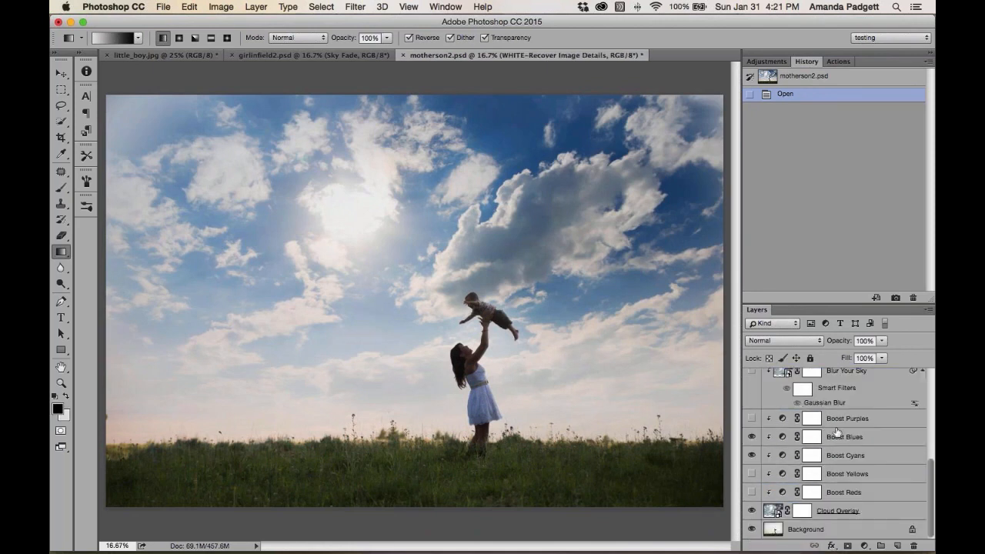
shift+click(866, 512)
key(Delete)
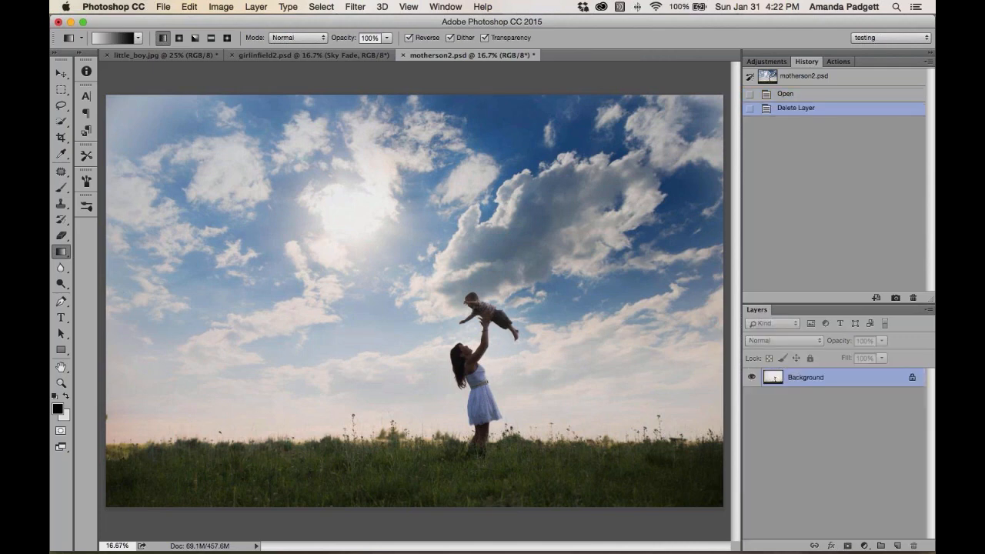
Create a new History snapshot of the original image and rename it
click(895, 297)
double_click(797, 93)
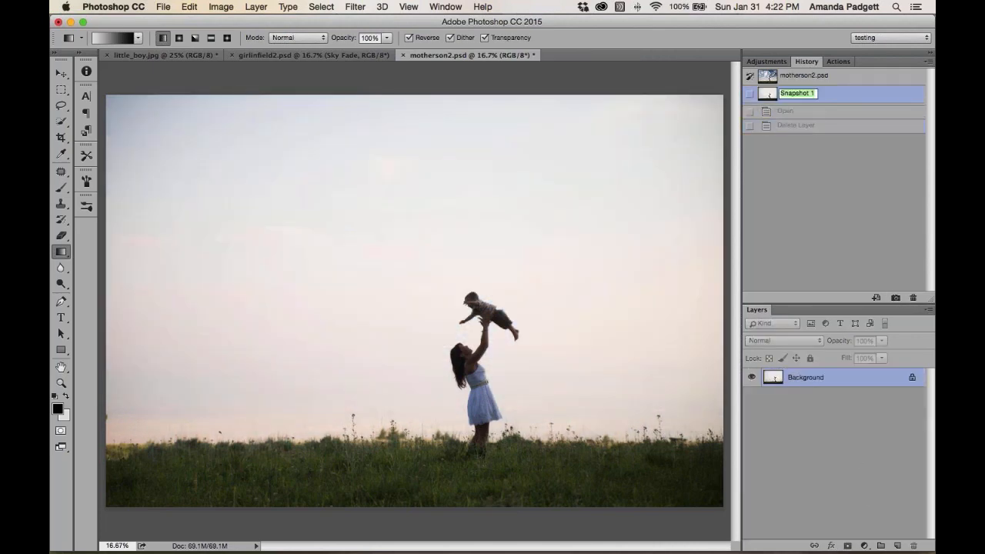
text(sioiooc)
key(Return)
Run the Blown-Out Sky Magic Replace action and continue past its instruction message
click(837, 61)
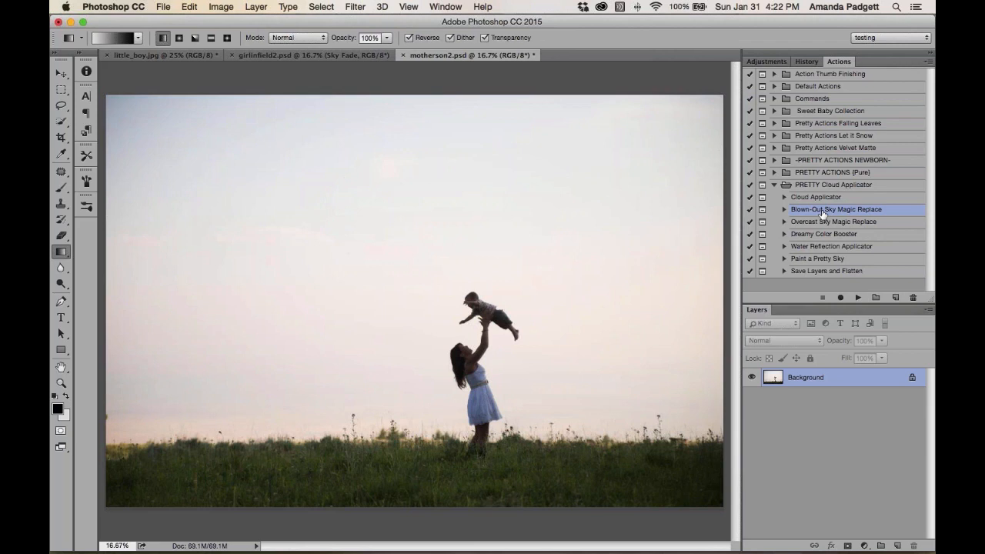
click(857, 297)
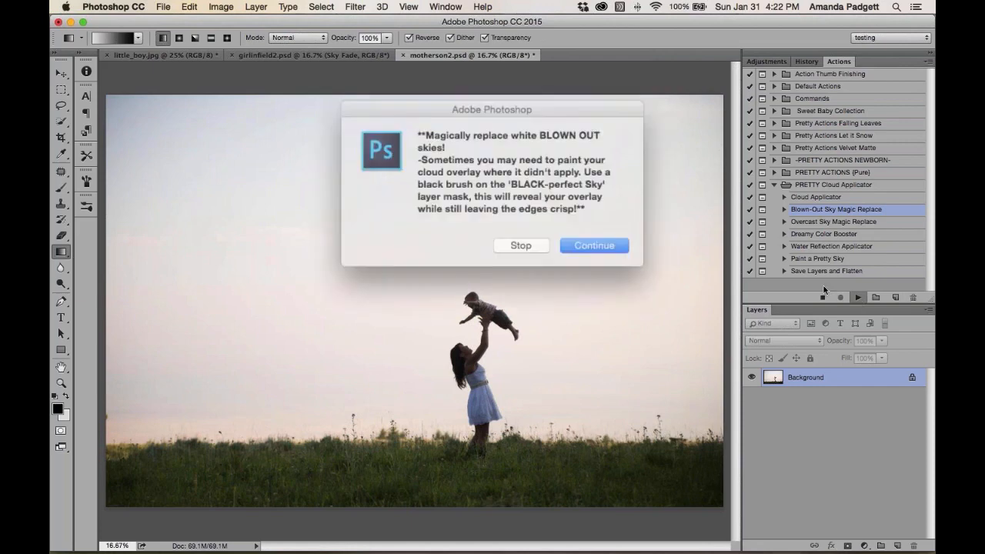
click(574, 238)
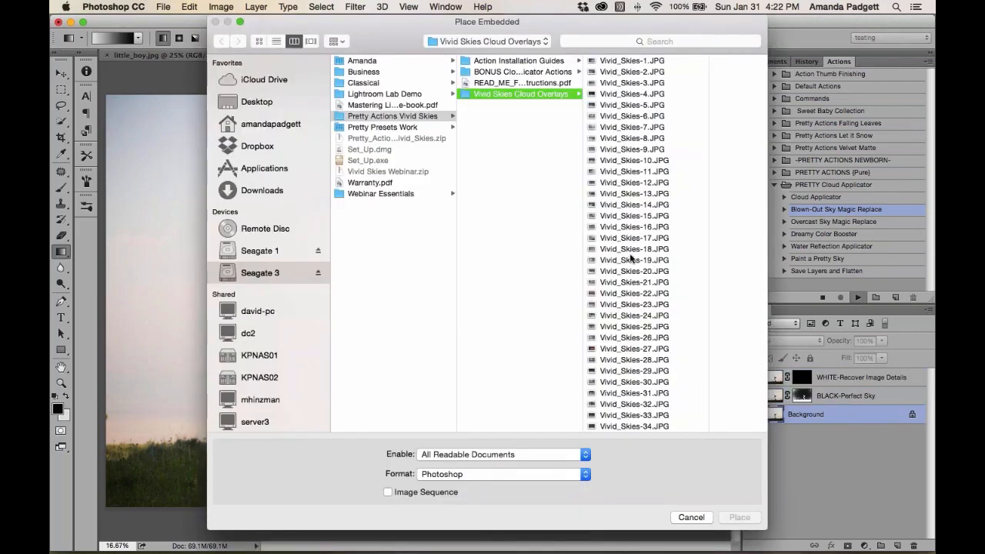
Preview several Vivid Skies cloud overlays and place Vivid_Skies-32.JPG into the image
click(624, 306)
click(552, 324)
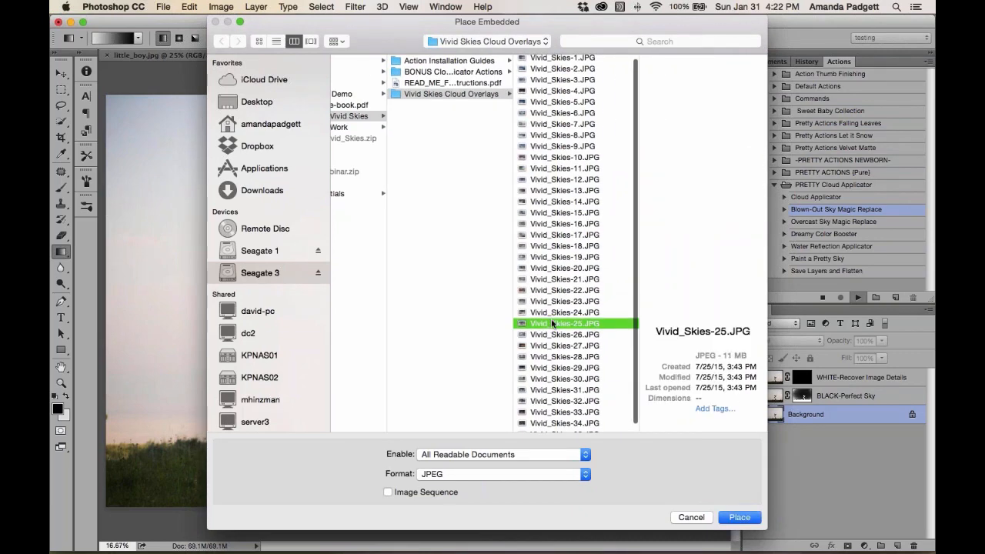
scroll(551, 324, down, 1)
click(556, 341)
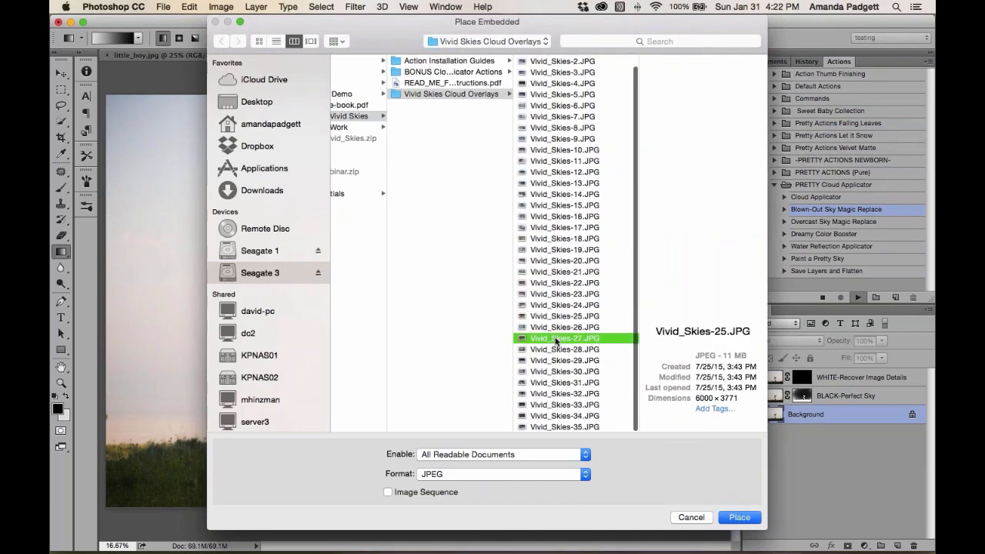
click(554, 360)
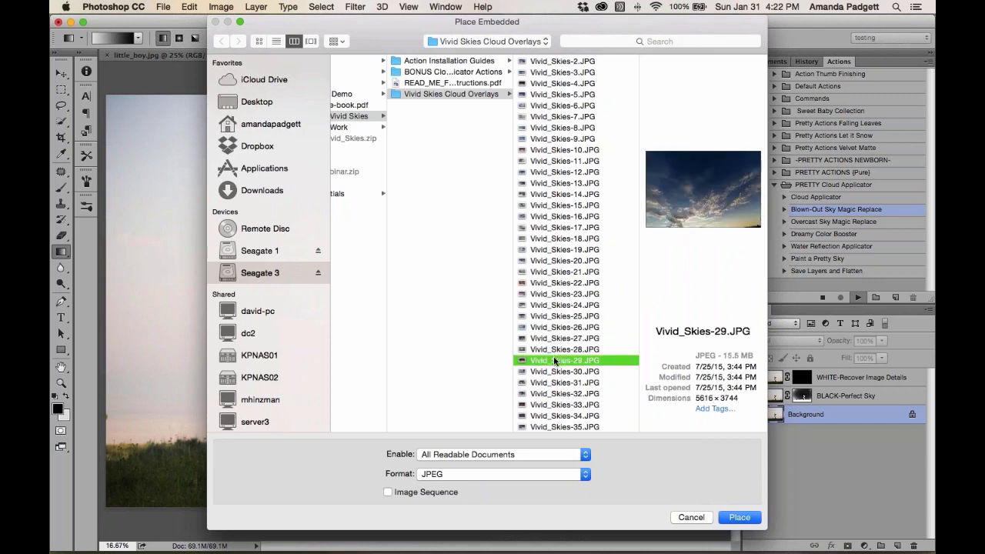
click(554, 373)
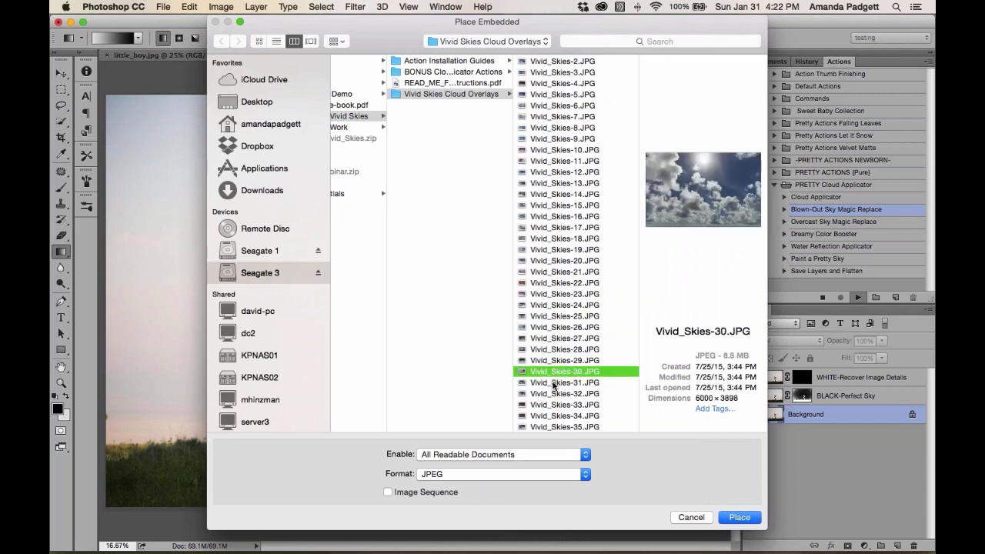
click(553, 382)
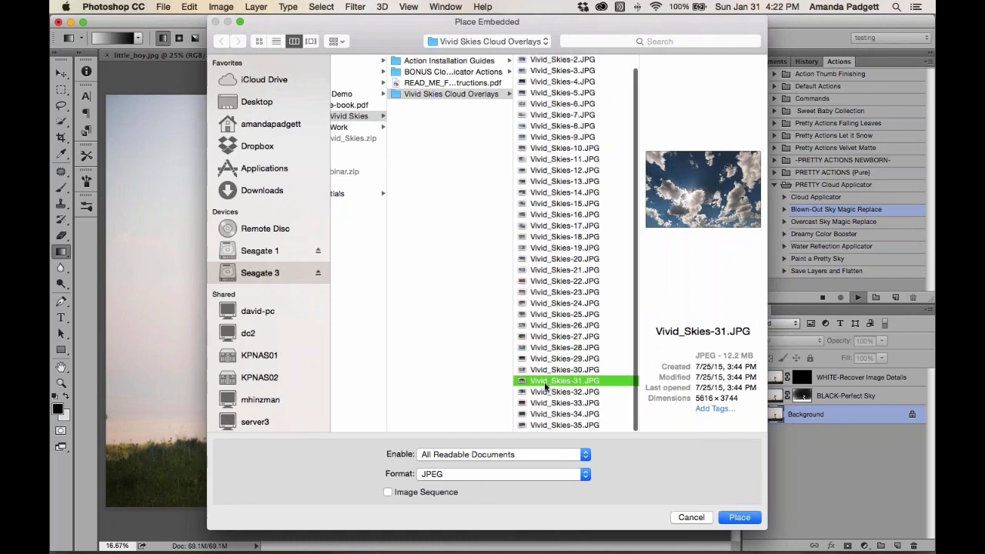
click(551, 394)
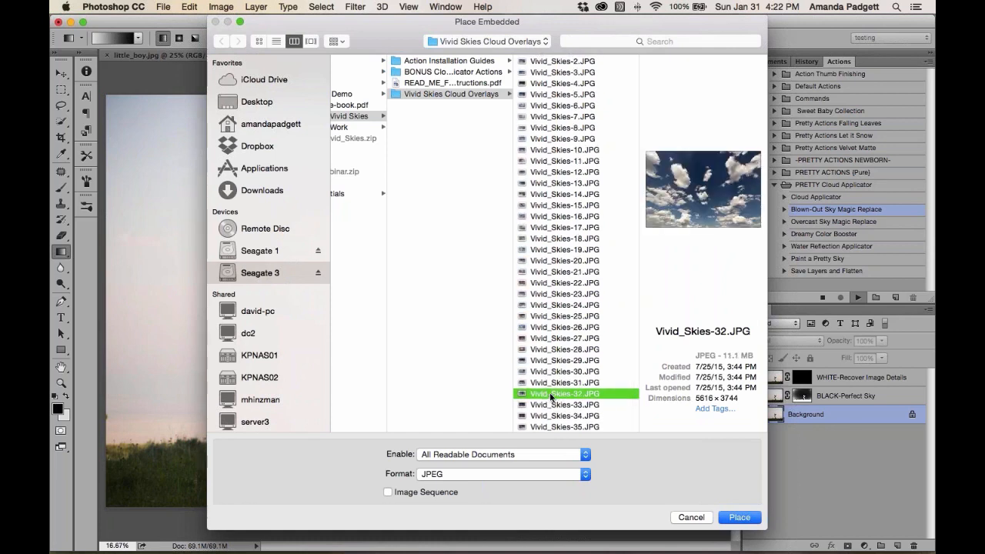
double_click(633, 398)
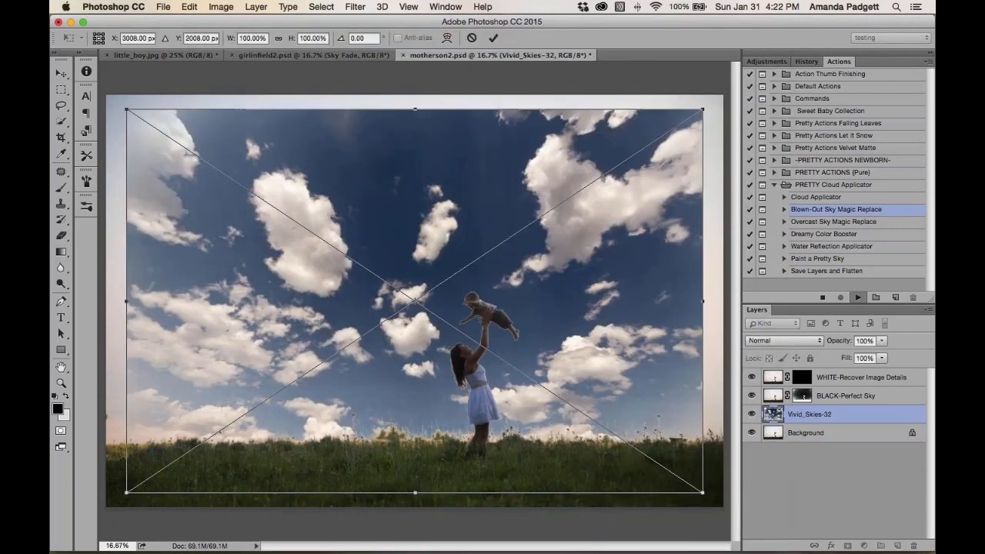
Move the cloud overlay up, widen it and stretch its top corners outward in perspective, then commit the transform
drag(528, 267, 513, 238)
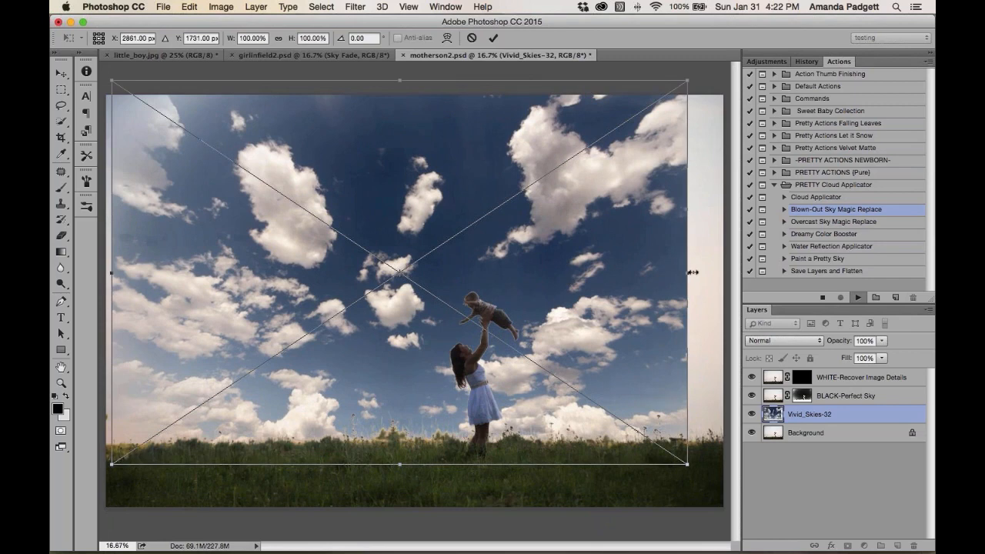
drag(690, 272, 729, 271)
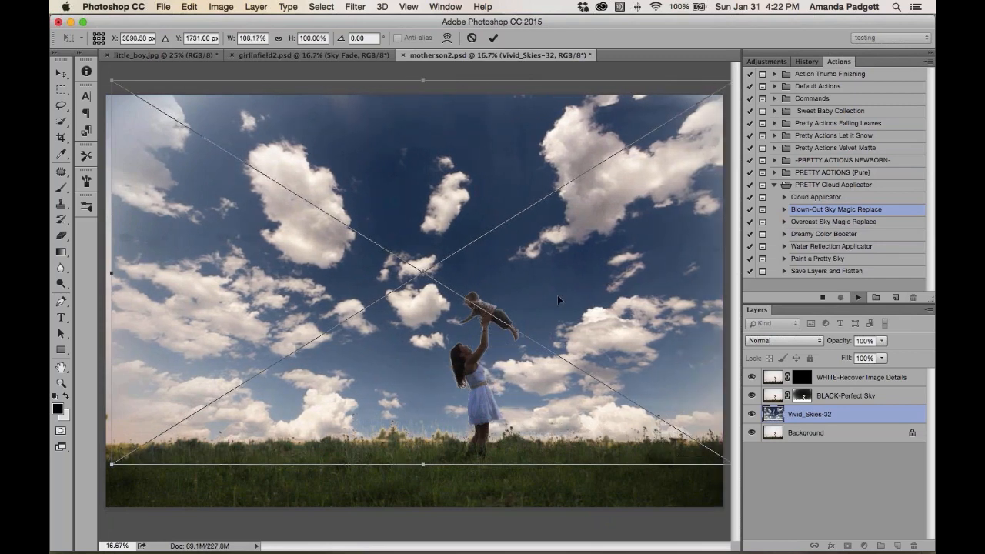
key(super+minus)
key(super+minus)
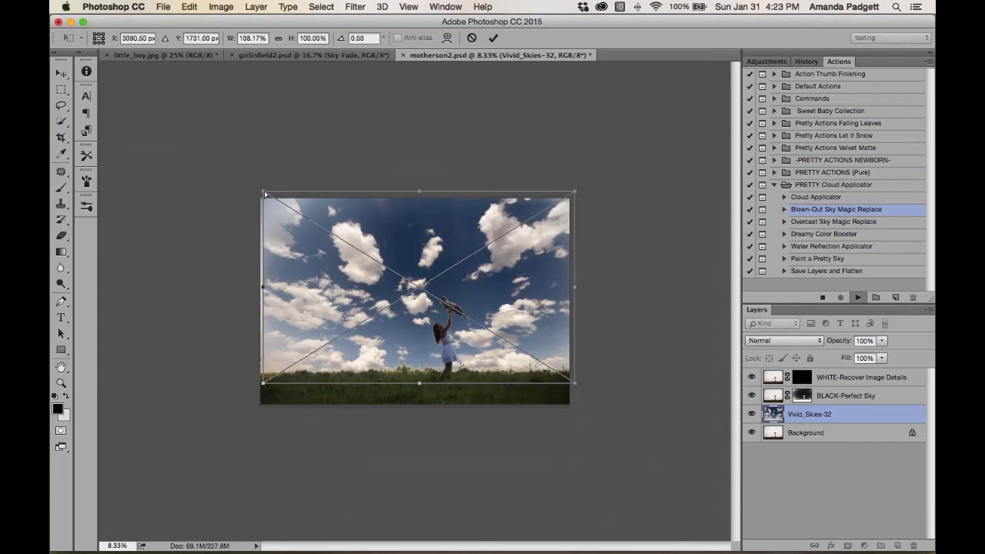
drag(261, 190, 219, 180)
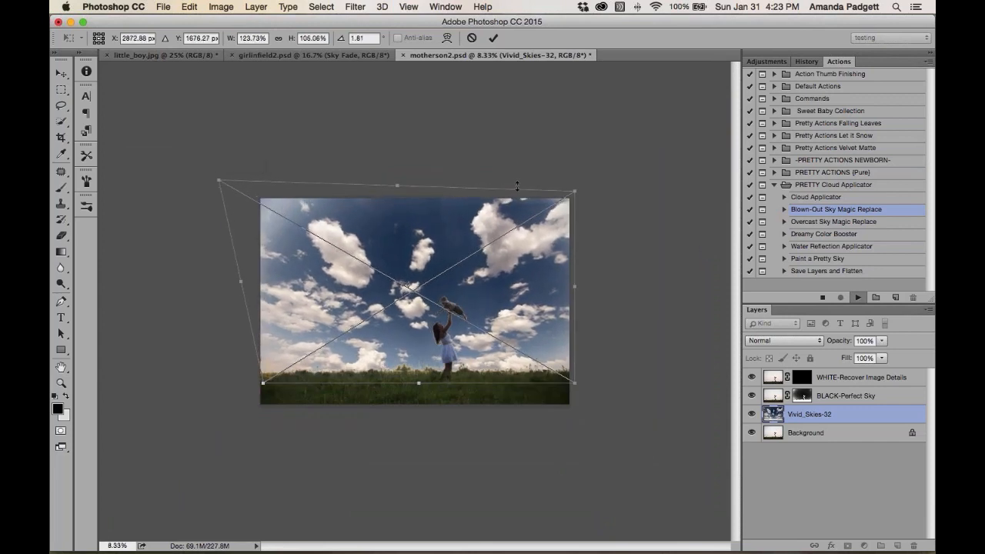
drag(581, 191, 613, 178)
drag(489, 291, 486, 285)
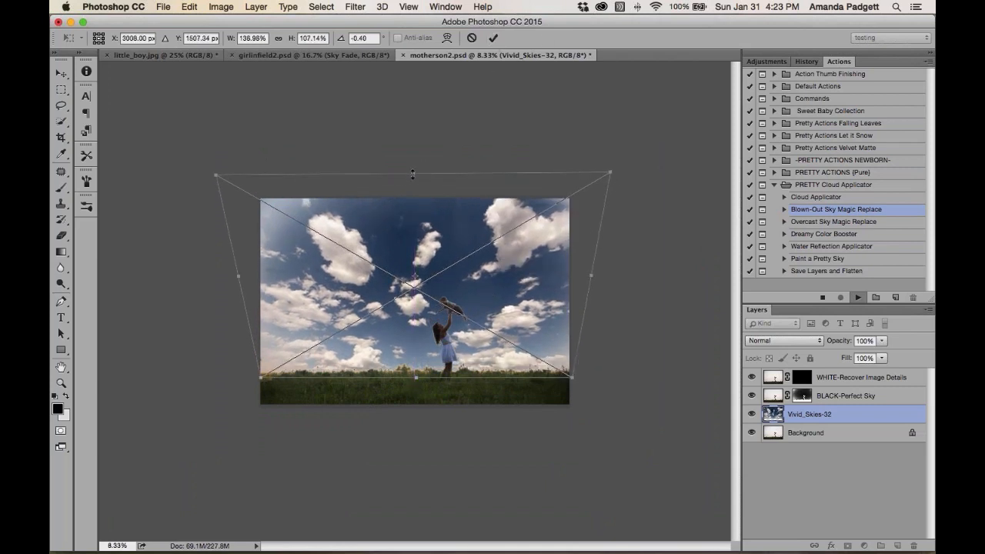
drag(412, 174, 405, 146)
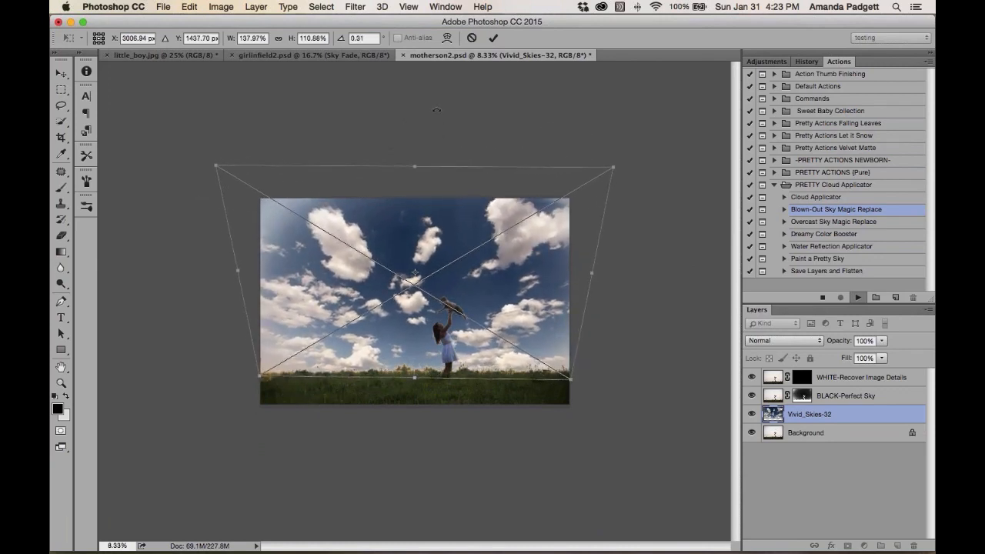
click(495, 41)
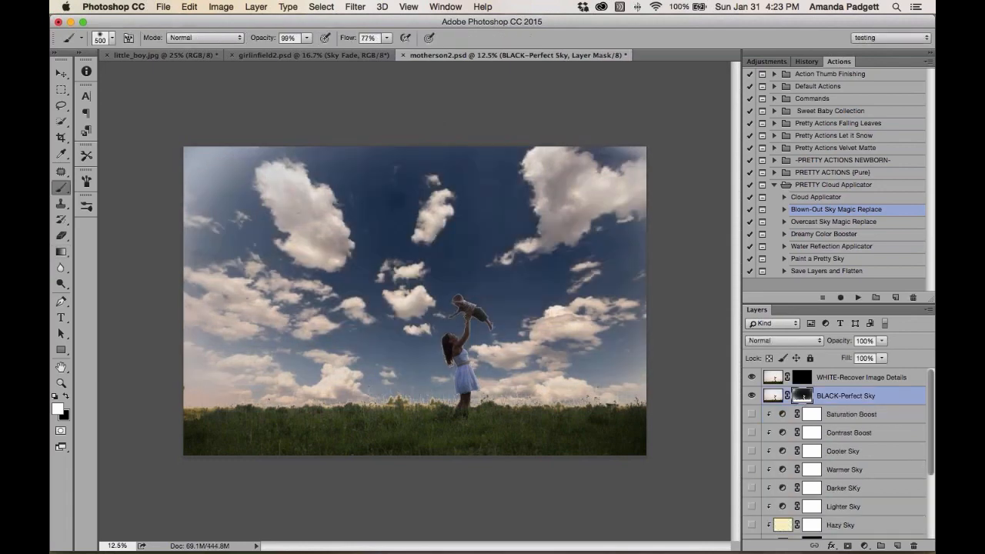
Paint black across the sky on the BLACK-Perfect Sky layer mask with a 1400 px brush at 100% opacity
key(super+plus)
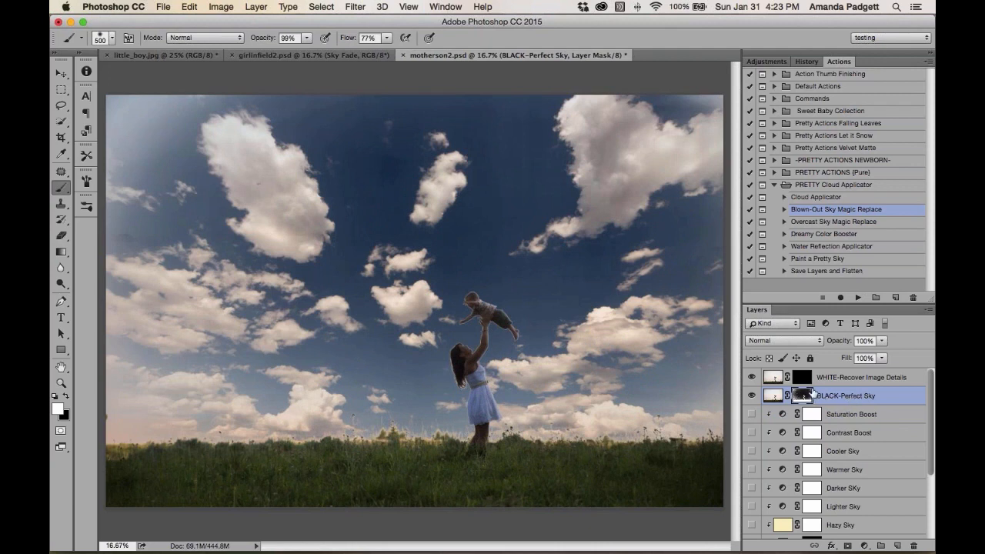
click(846, 433)
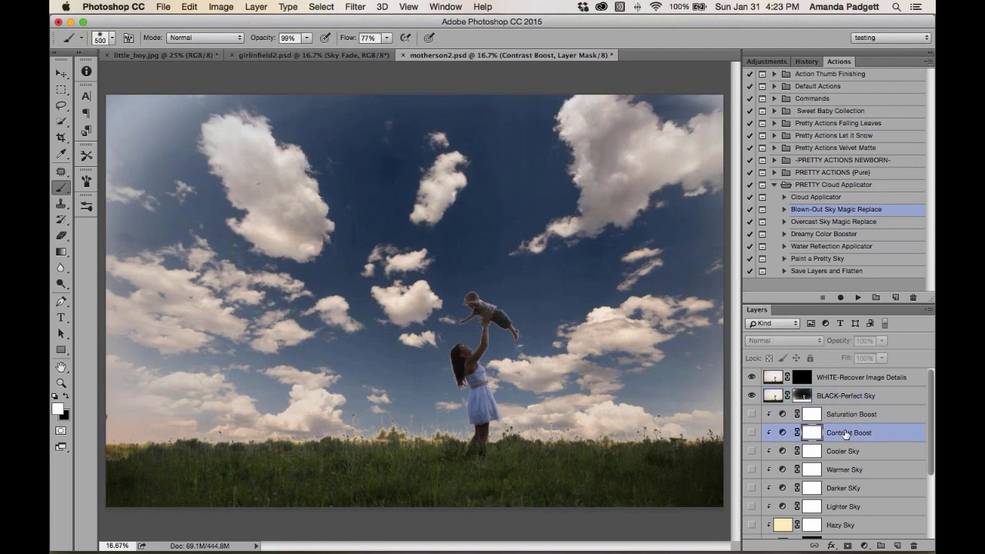
click(827, 400)
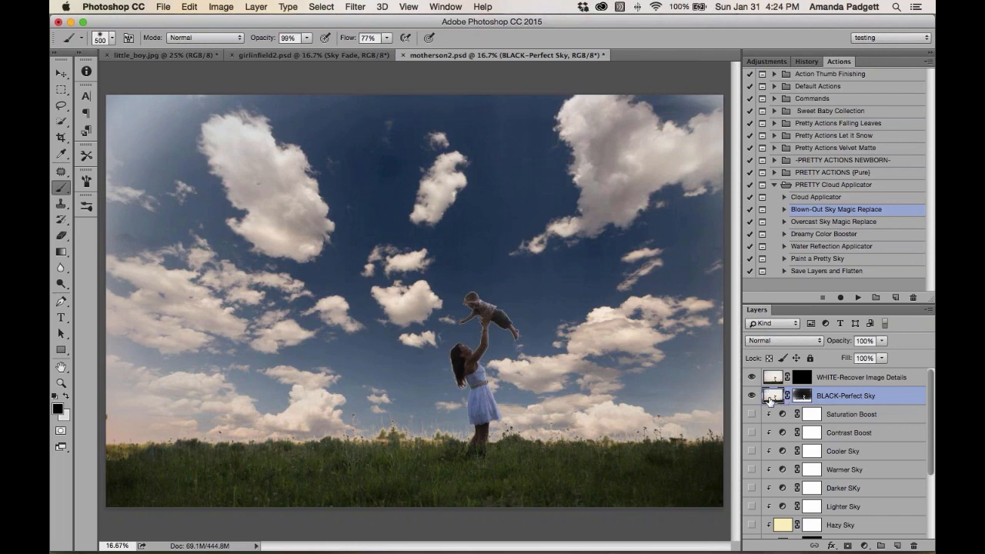
click(802, 397)
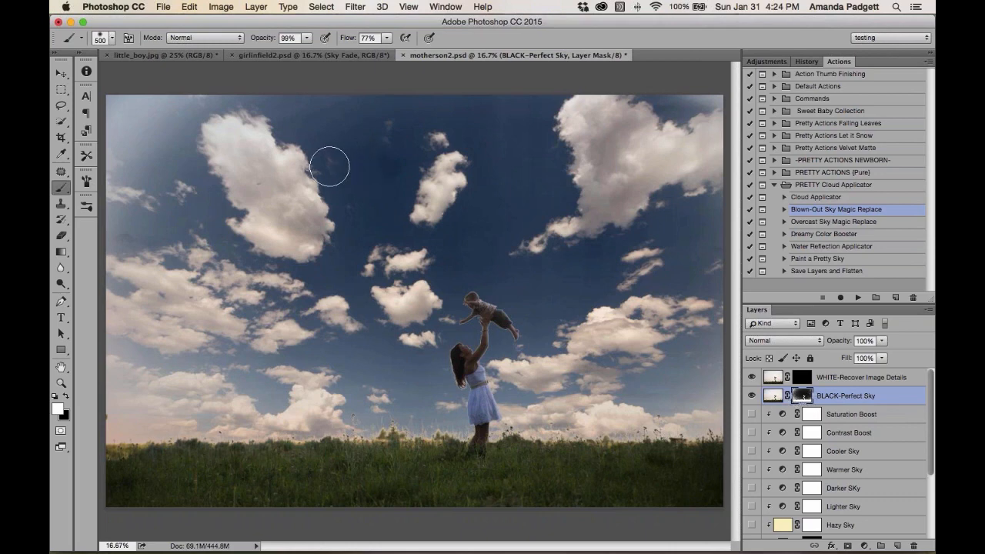
key(x)
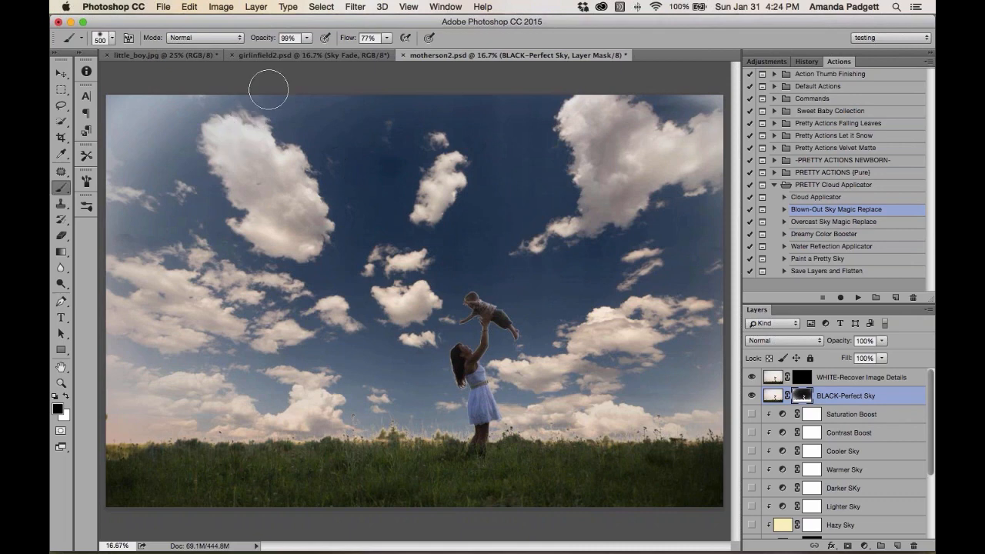
key(0)
key(])
key(])
key(])
mouse_move(219, 111)
mouse_down()
mouse_move(176, 88)
mouse_move(135, 200)
mouse_move(164, 254)
mouse_move(231, 246)
mouse_up()
mouse_move(390, 144)
mouse_down()
mouse_move(615, 124)
mouse_move(561, 126)
mouse_move(719, 193)
mouse_move(689, 327)
mouse_move(553, 192)
mouse_move(529, 196)
mouse_move(620, 358)
mouse_move(601, 366)
mouse_move(647, 372)
mouse_move(590, 382)
mouse_move(675, 391)
mouse_up()
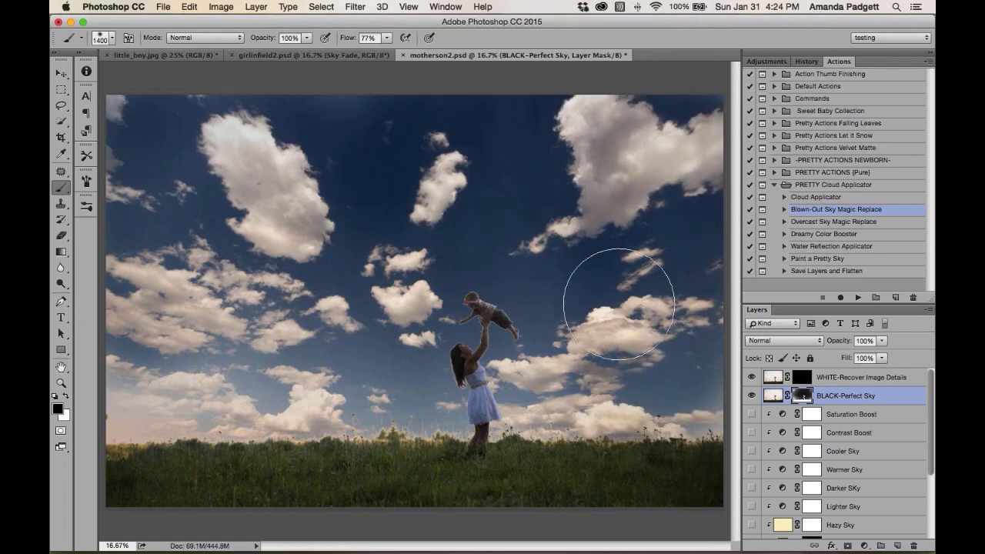
drag(322, 350, 117, 387)
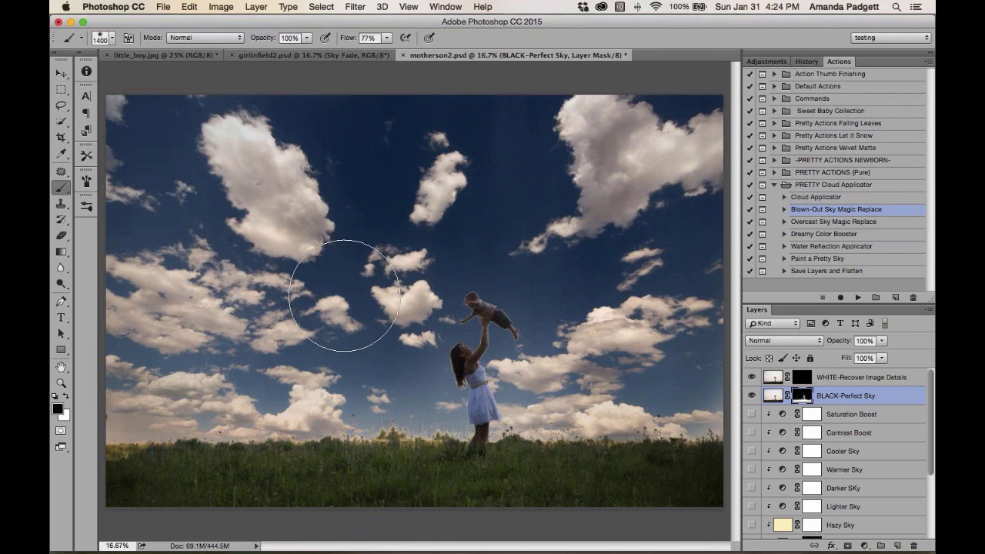
Zoom in to inspect the sky edges around the mother and child, then zoom back out to the whole image
key(super+equal)
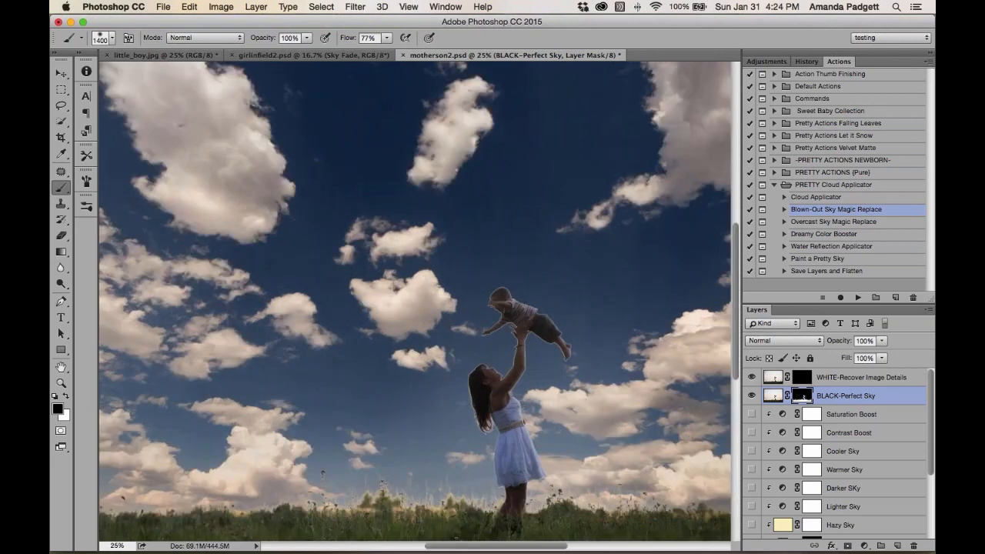
key(super+equal)
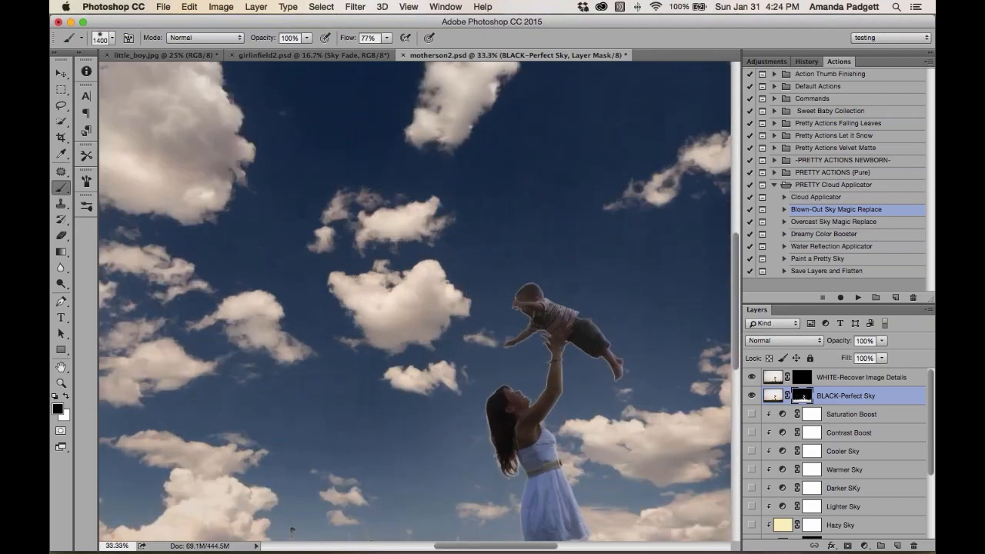
key(super+equal)
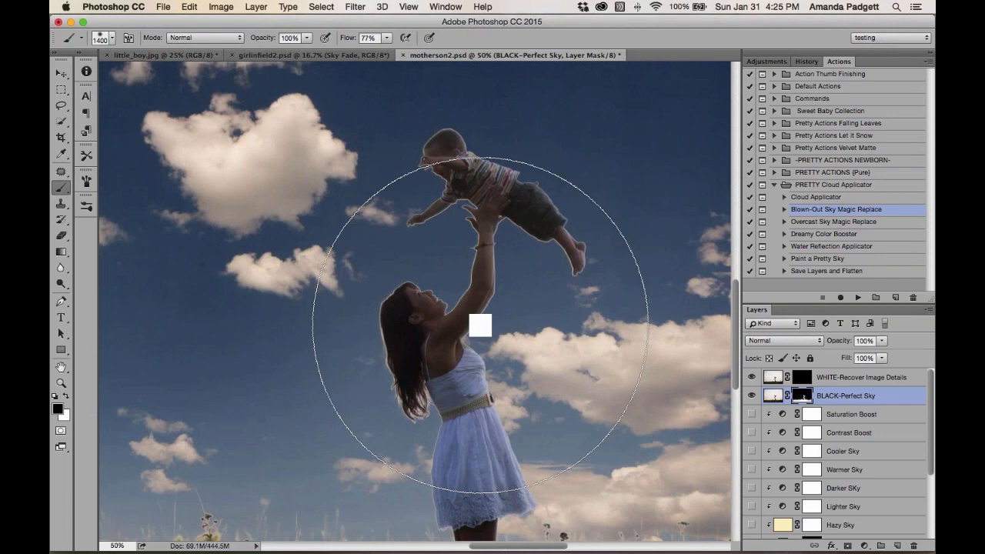
key(super+minus)
key(super+minus)
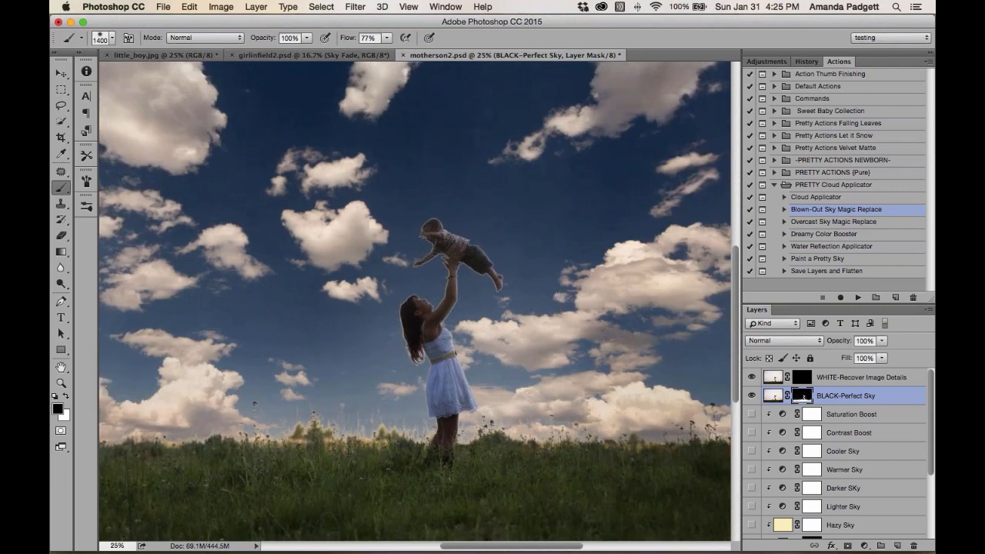
key(super+minus)
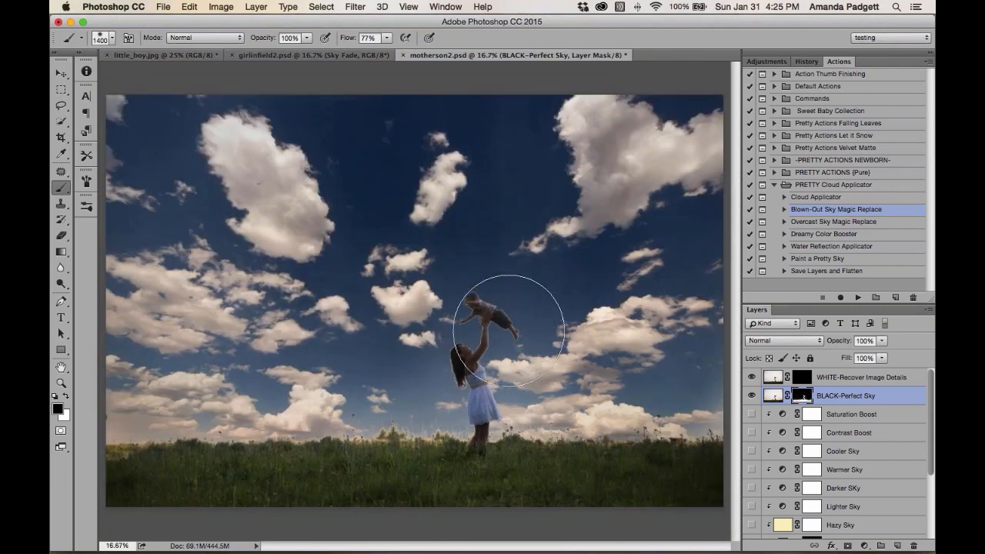
Turn on the Sky Fade layer and set its opacity to 71%
scroll(879, 429, down, 3)
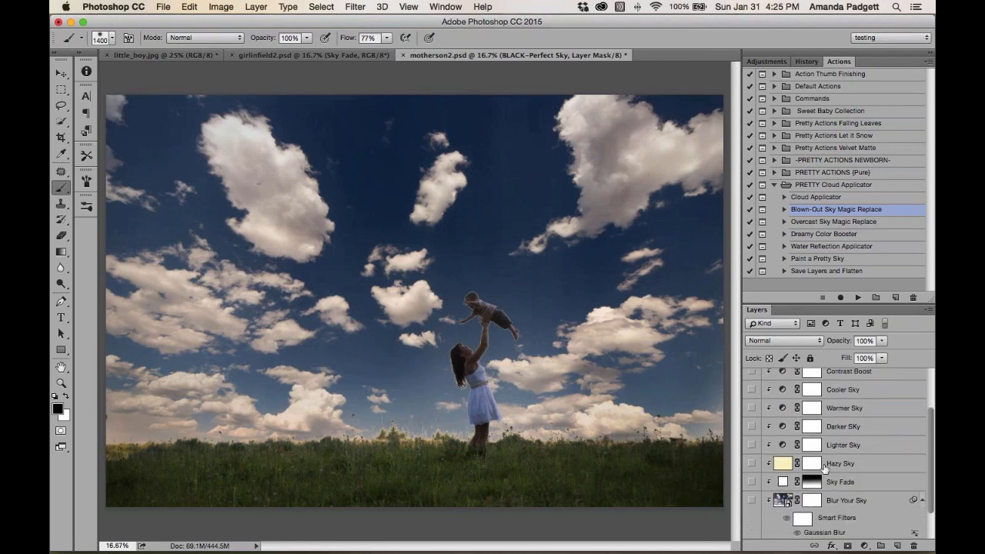
click(751, 485)
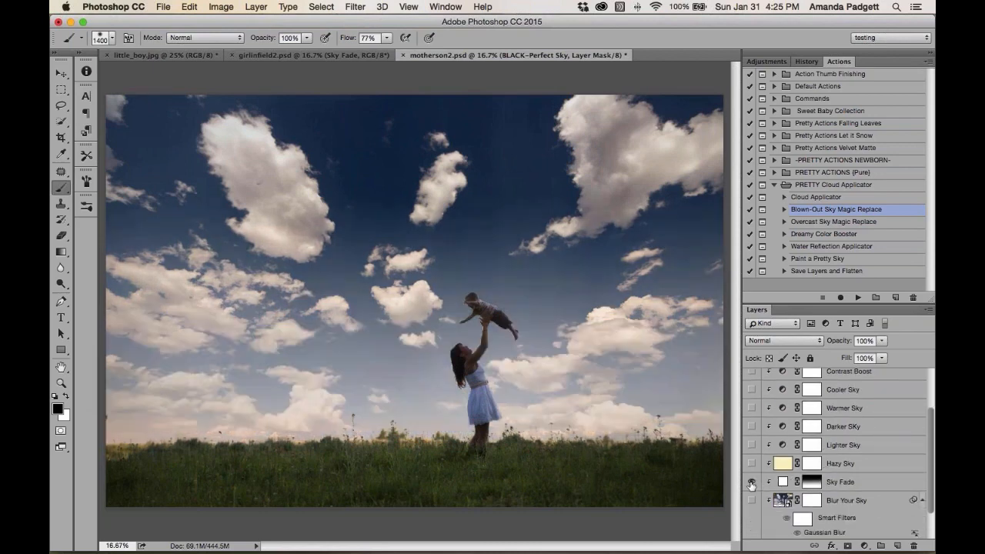
click(873, 483)
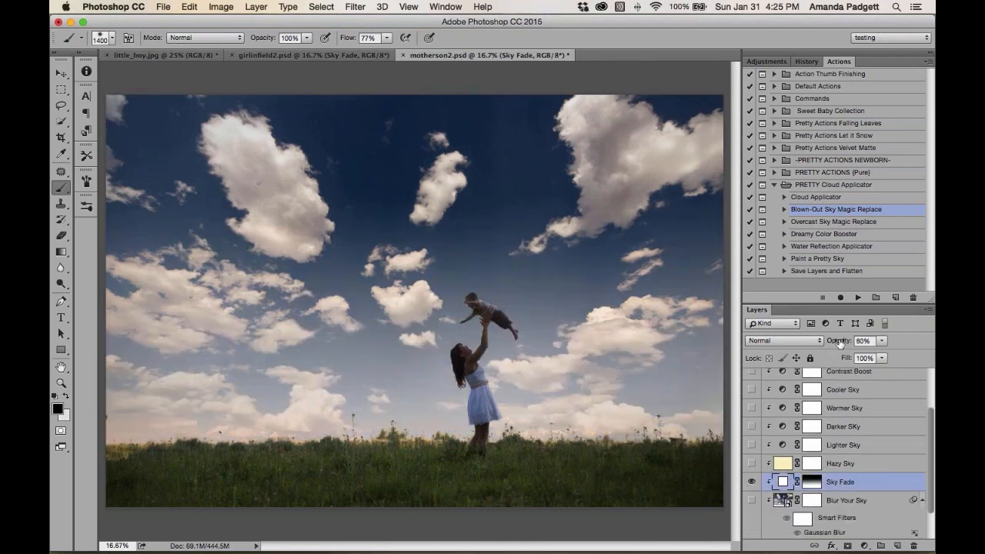
mouse_move(847, 336)
mouse_down()
mouse_move(854, 341)
mouse_move(846, 341)
mouse_up()
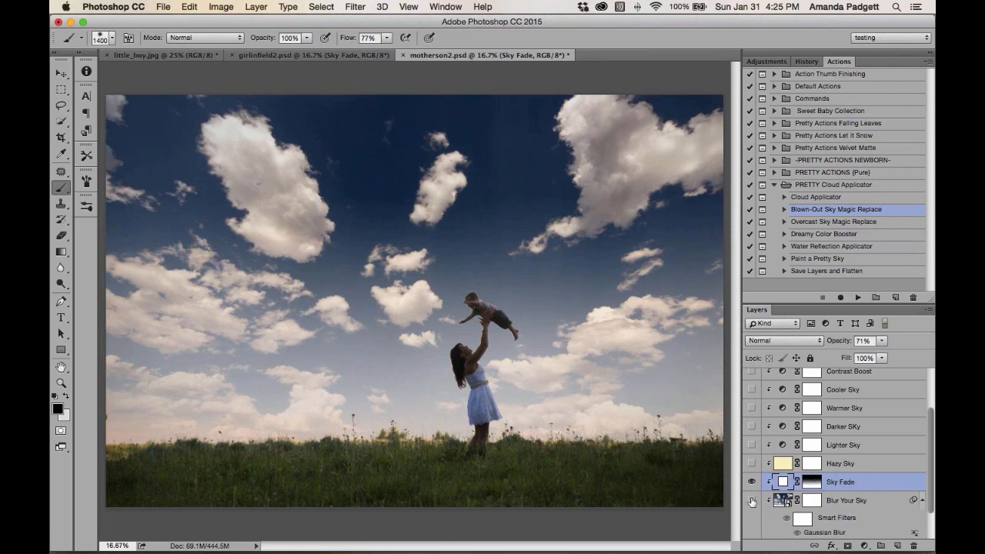
Turn on the Blur Your Sky layer and lower its opacity to 18%
click(859, 501)
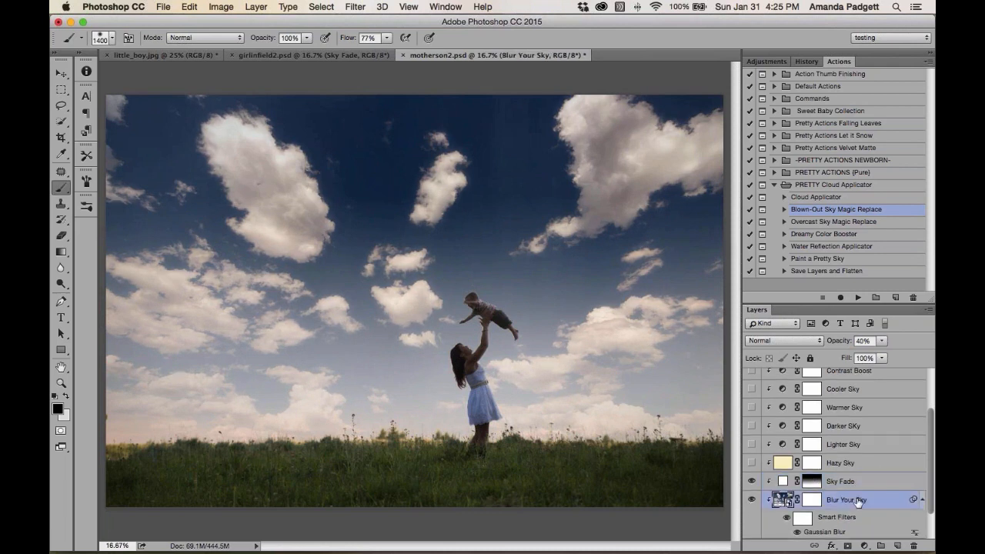
drag(843, 343, 828, 342)
scroll(827, 433, up, 3)
scroll(827, 433, up, 1)
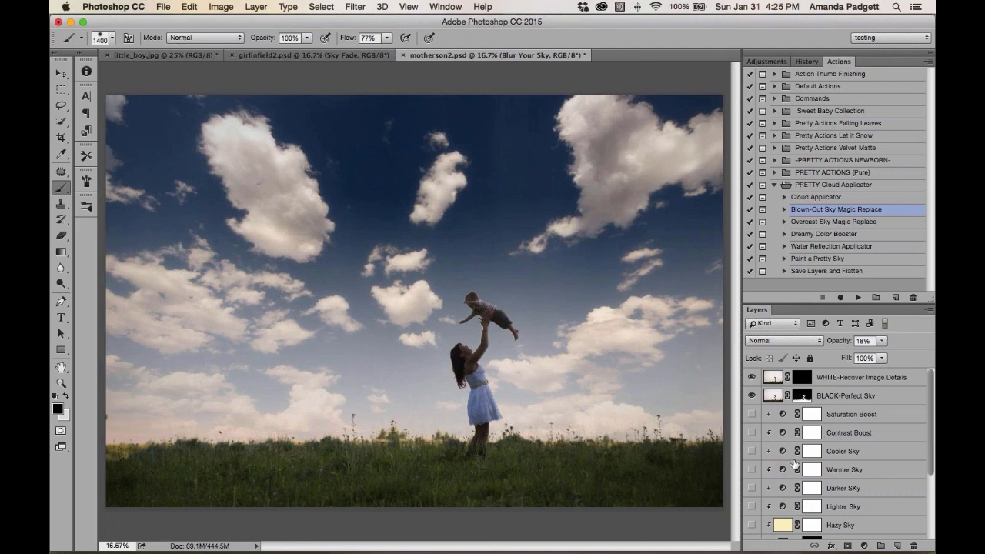
Try the Saturation Boost and Contrast Boost layers, setting Contrast Boost to 21% opacity before hiding both
click(751, 415)
click(751, 416)
click(751, 433)
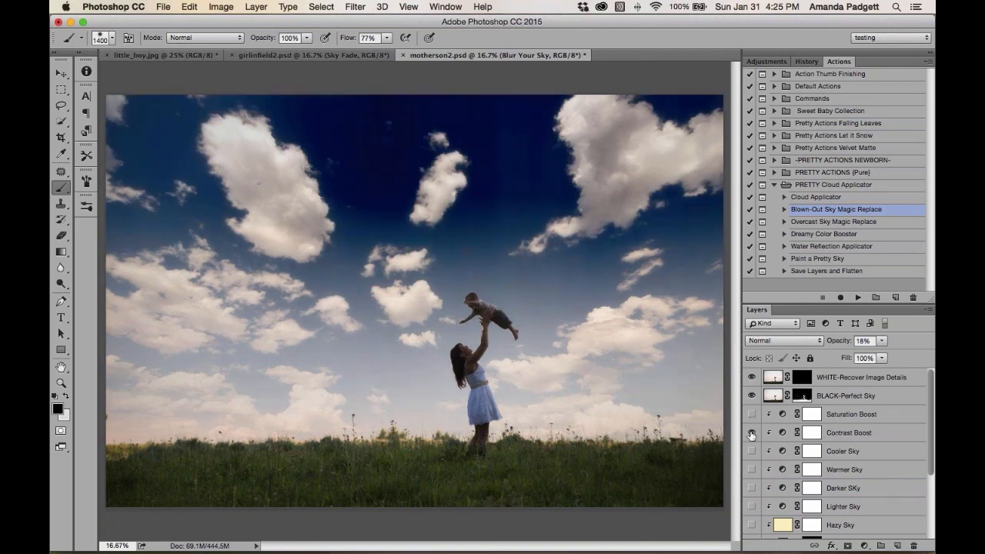
click(751, 434)
click(866, 437)
drag(840, 345, 793, 347)
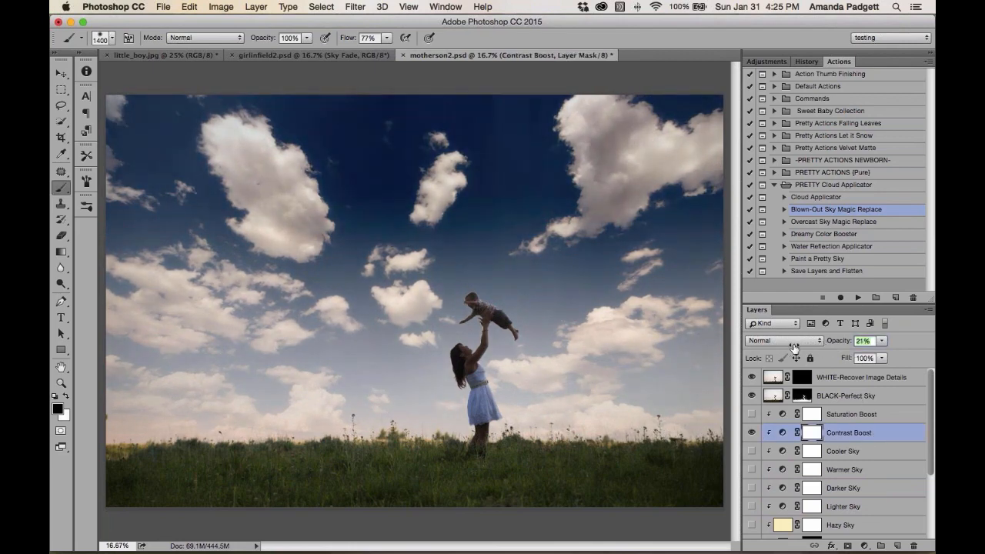
click(748, 434)
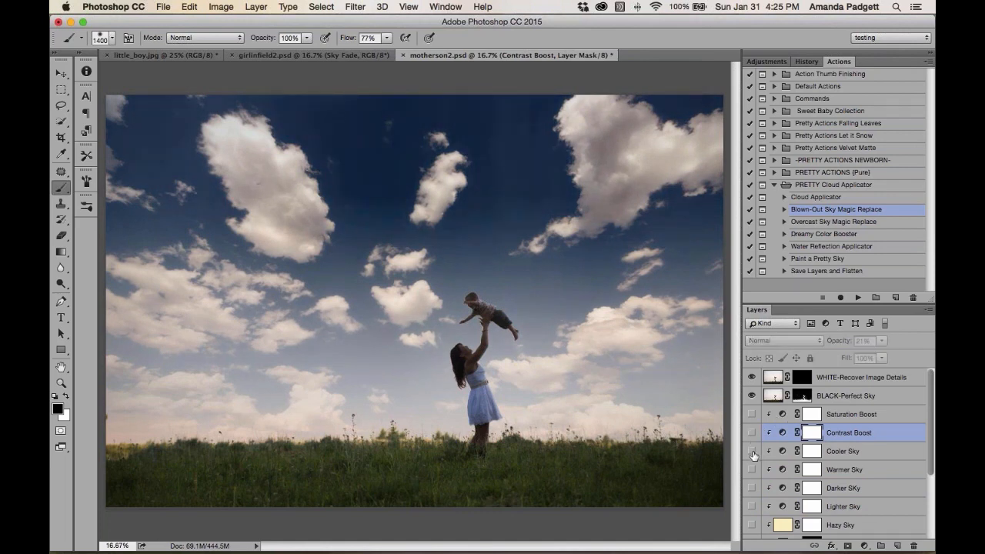
Turn on the Warmer Sky layer and set its opacity to 23%
click(752, 453)
click(752, 471)
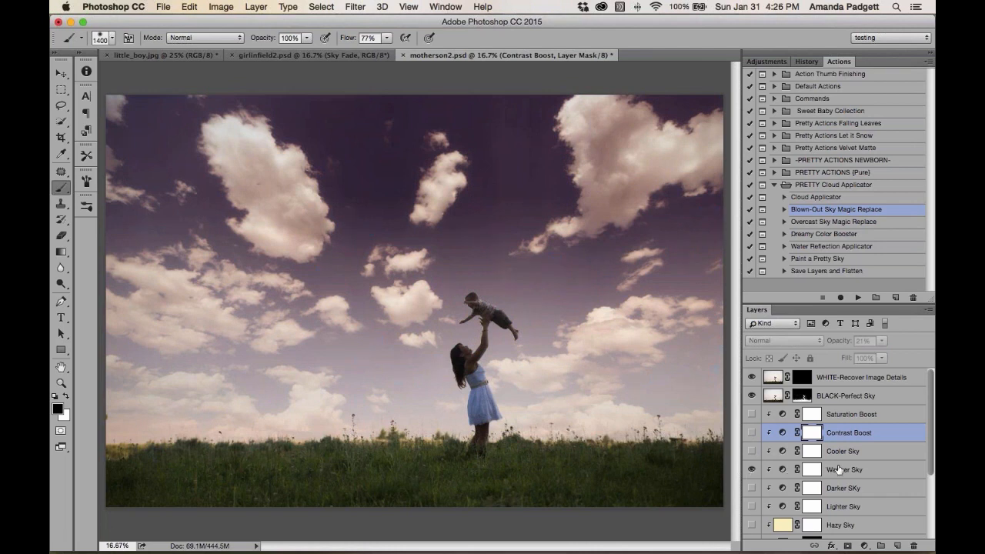
click(841, 469)
drag(839, 342, 833, 342)
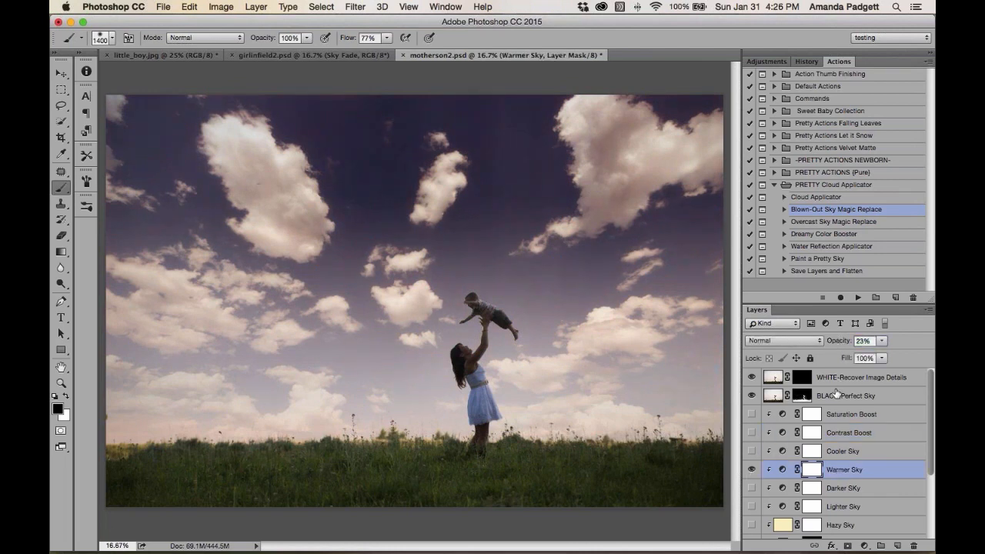
Preview the Darker Sky layer, then turn on the Lighter Sky layer
scroll(837, 394, down, 2)
click(752, 449)
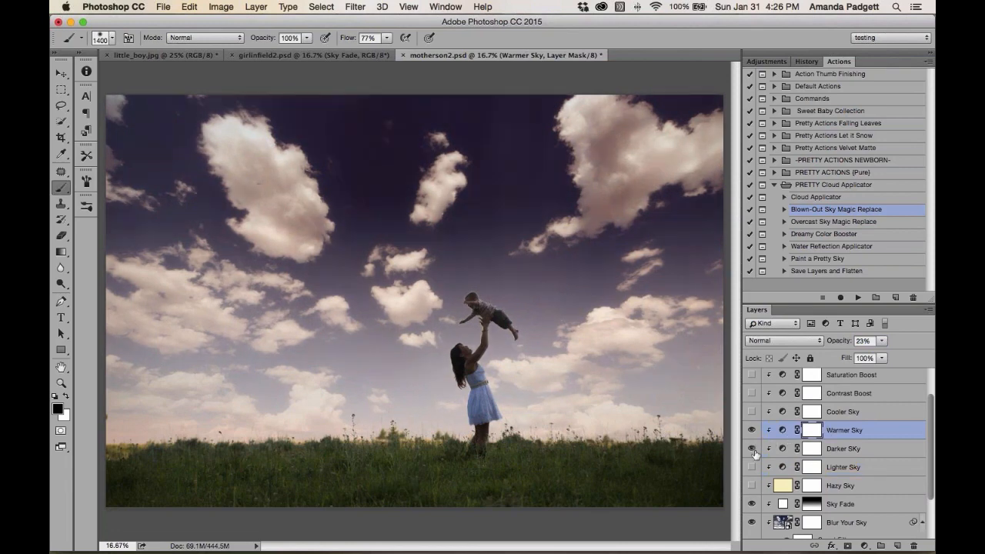
click(752, 449)
click(752, 467)
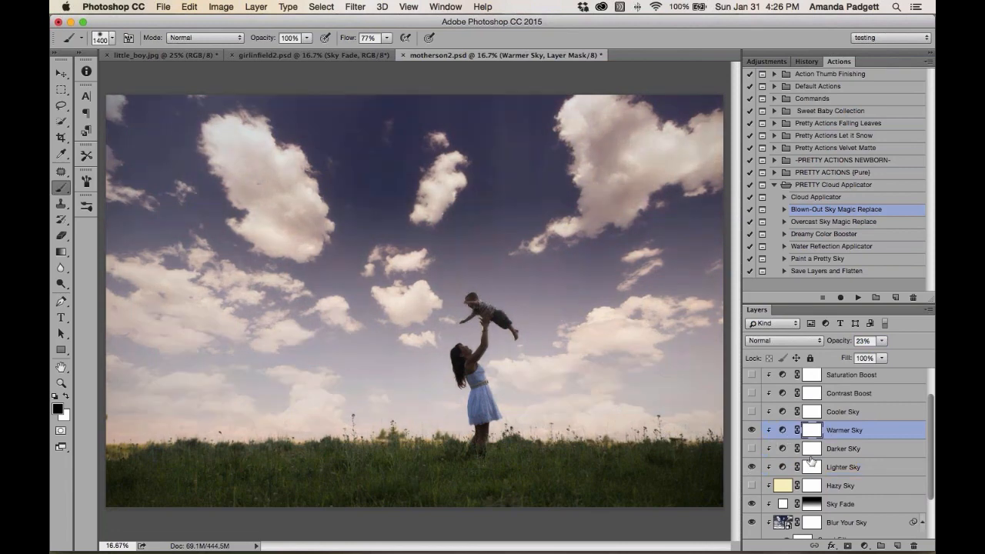
Hide the Warmer Sky layer and show the Cooler Sky layer instead
scroll(834, 455, down, 3)
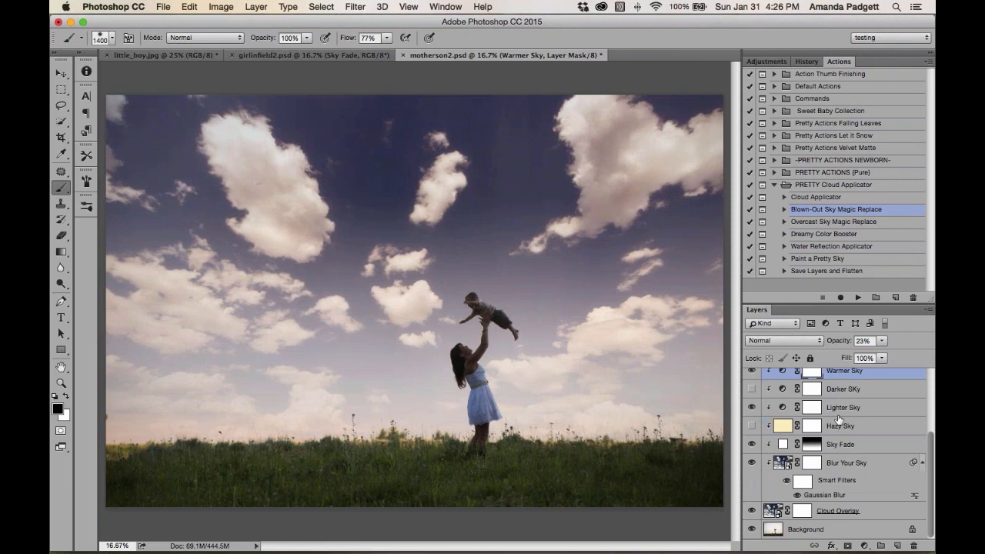
scroll(837, 425, up, 1)
scroll(798, 388, up, 2)
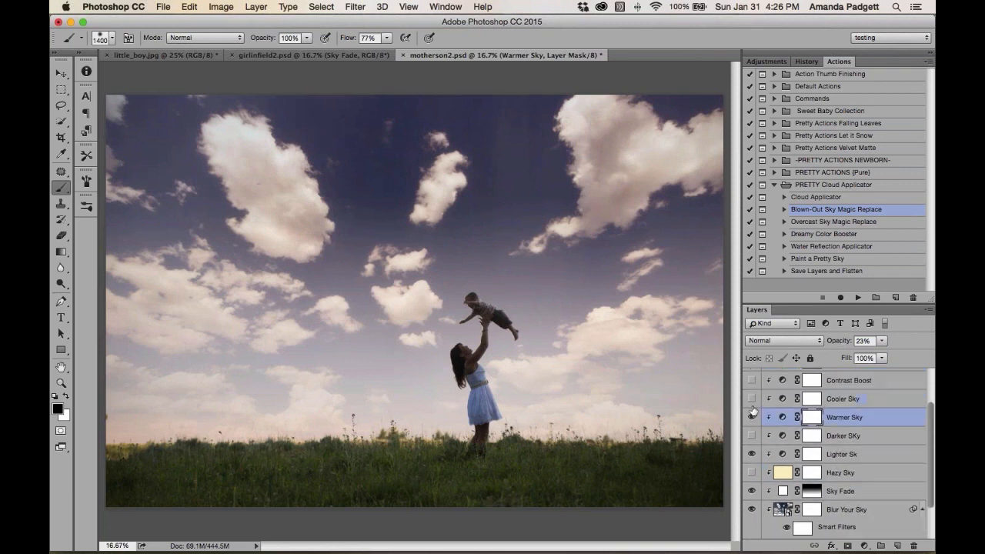
click(751, 417)
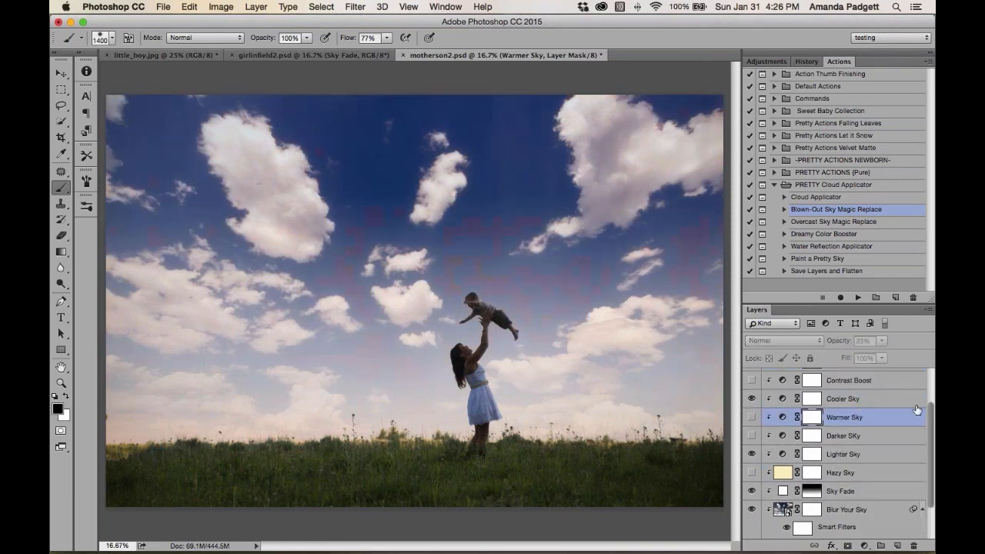
Turn on the Hazy Sky layer and set its opacity to 13%
scroll(933, 428, down, 3)
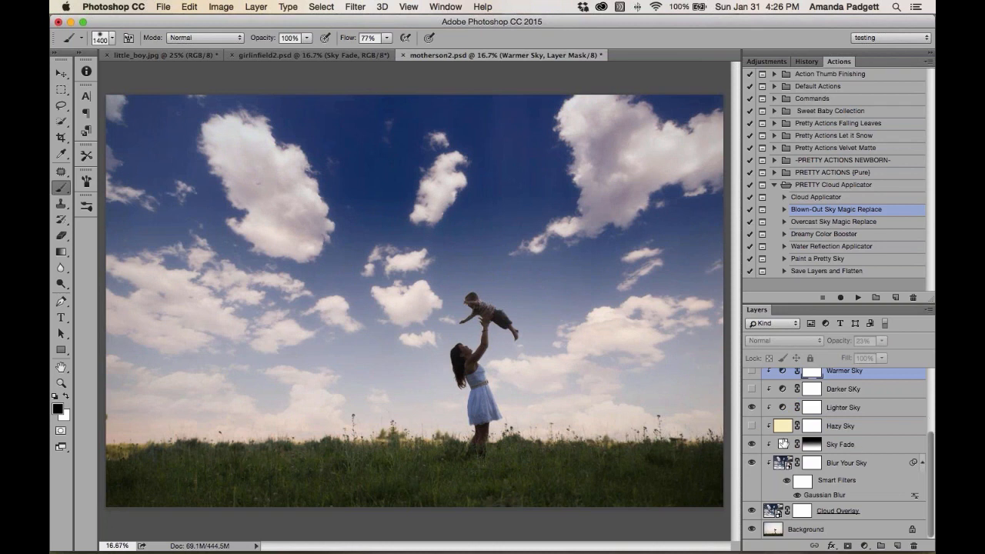
click(752, 426)
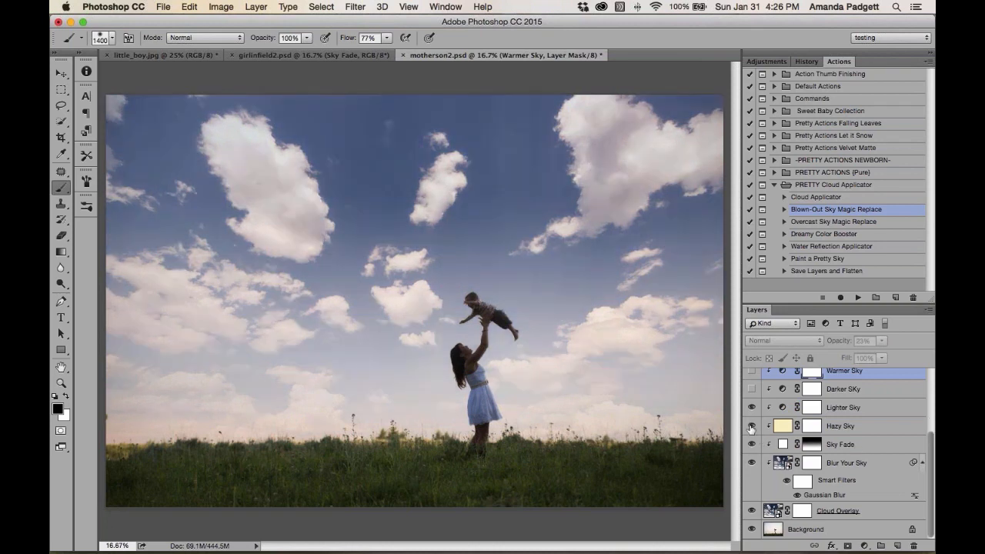
click(846, 428)
drag(844, 344, 837, 344)
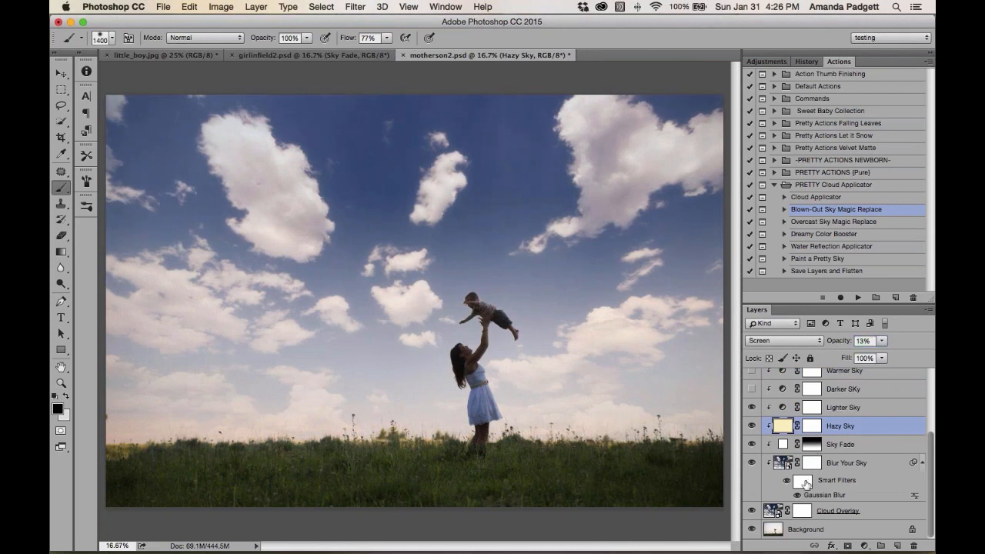
Compare the result against the original image, then zoom in on the child to inspect the sky around him
alt+click(751, 531)
alt+click(750, 531)
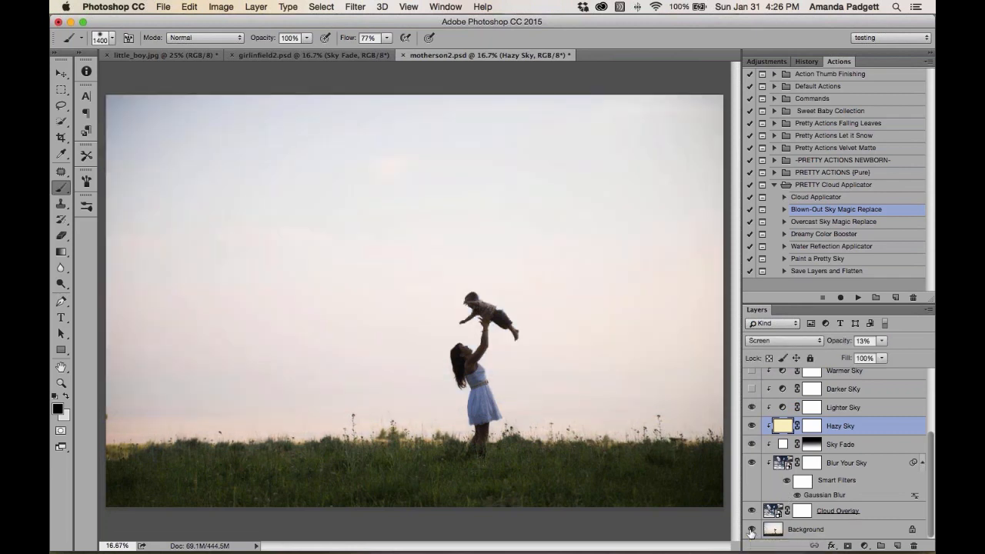
key(super+plus)
key(super+plus)
key(super+plus)
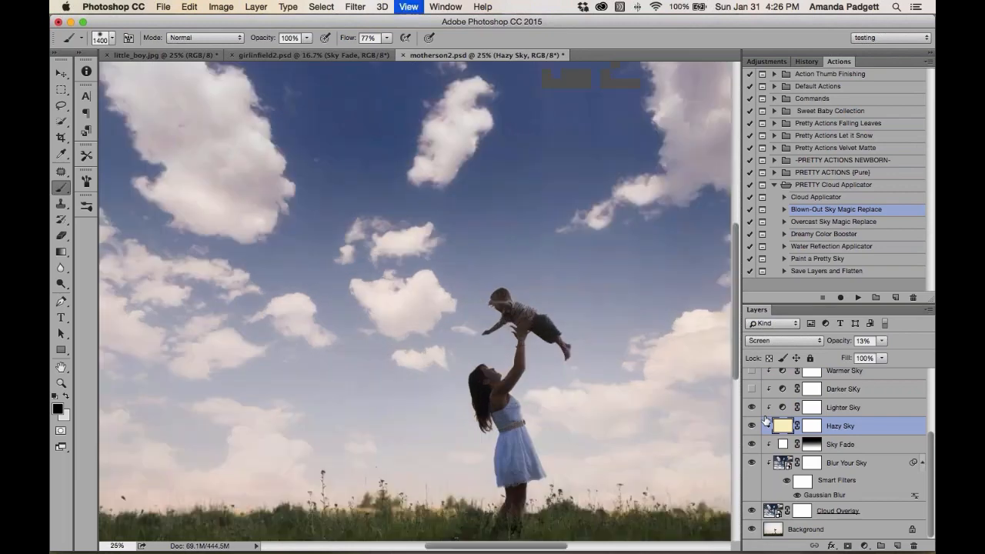
key(super+plus)
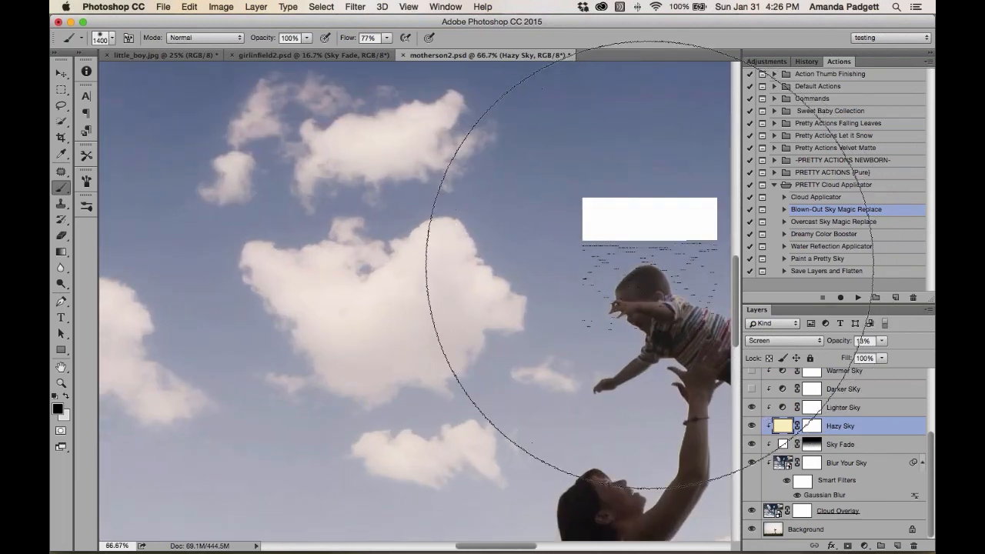
key(h)
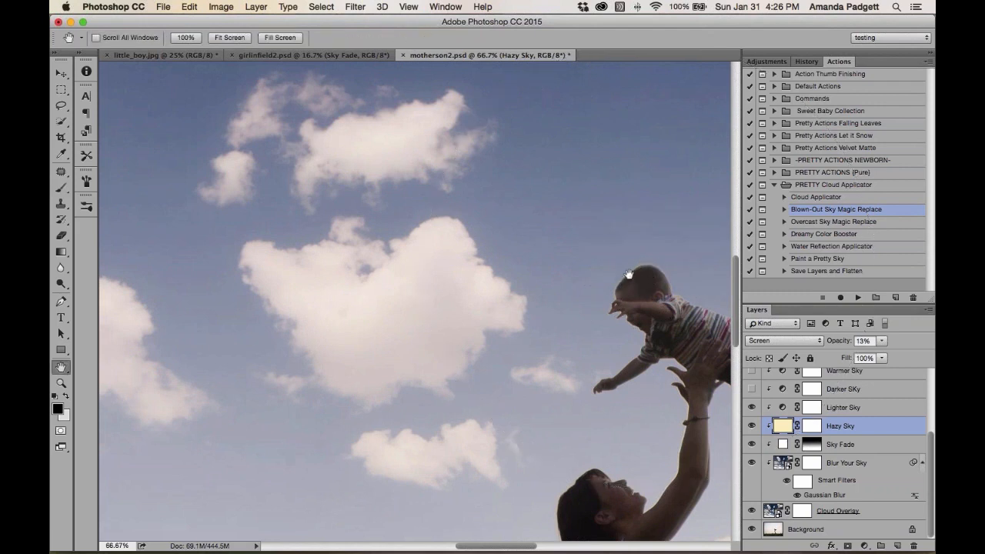
Select the BLACK-Perfect Sky layer mask and set up a 10 px brush at 35% opacity
drag(657, 331, 446, 284)
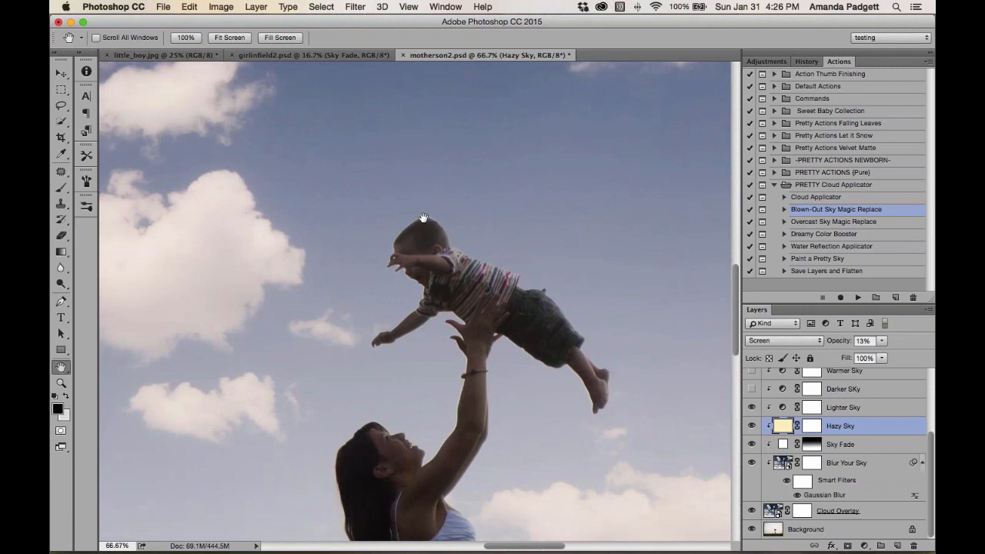
scroll(818, 397, up, 5)
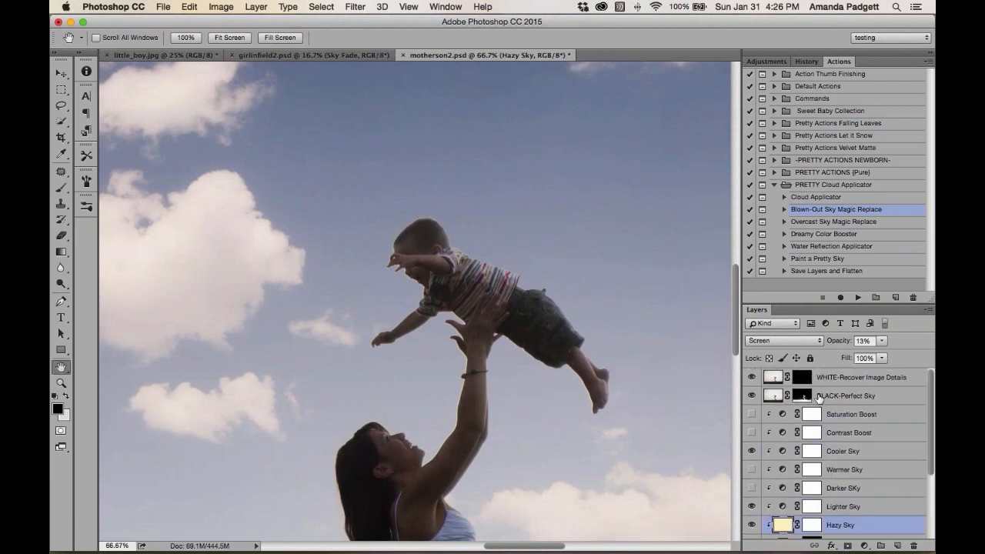
click(801, 396)
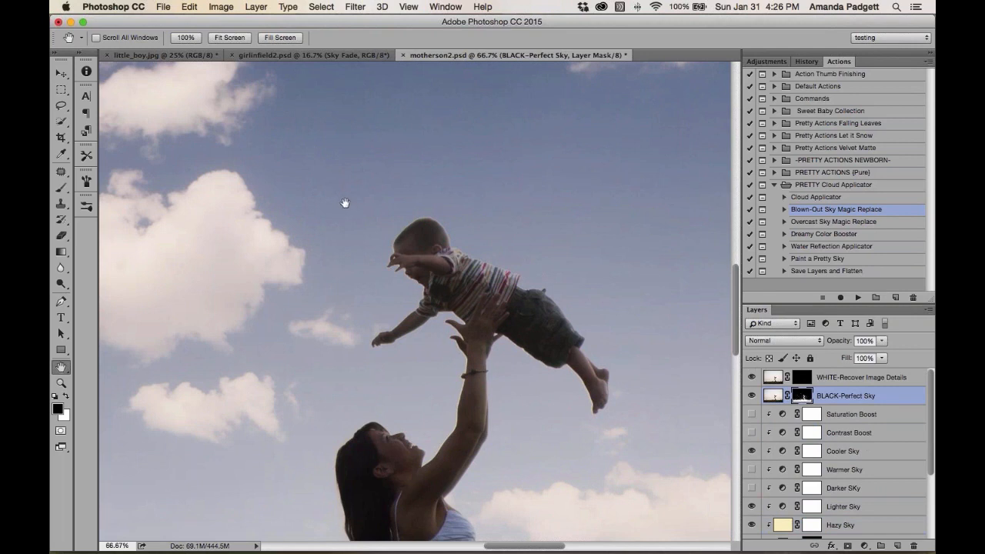
key(b)
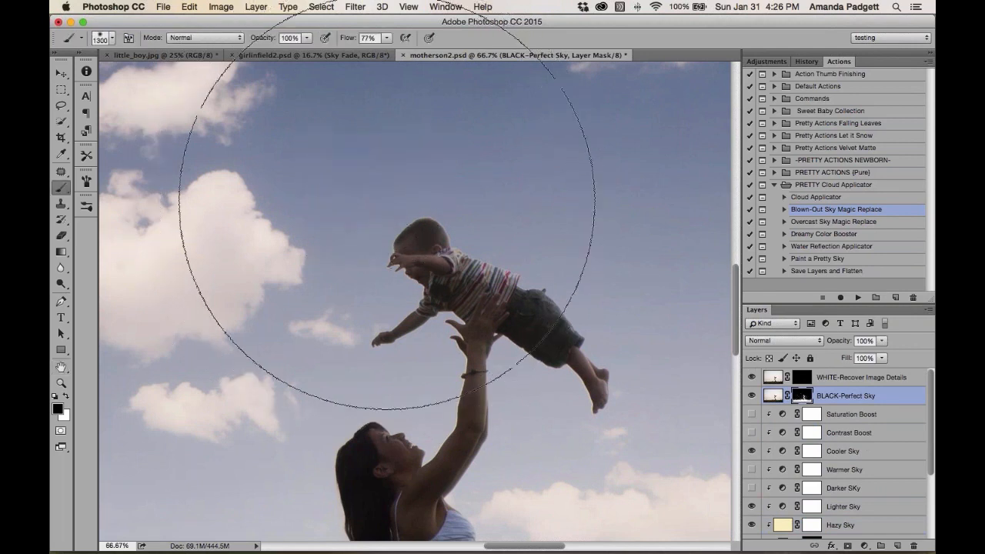
key(bracketleft)
key(bracketleft)
key(bracketleft)
key(bracketleft)
key(bracketleft)
key(bracketleft)
key(bracketleft)
key(bracketleft)
key(bracketleft)
key(bracketleft)
key(bracketleft)
key(bracketleft)
key(bracketleft)
key(bracketleft)
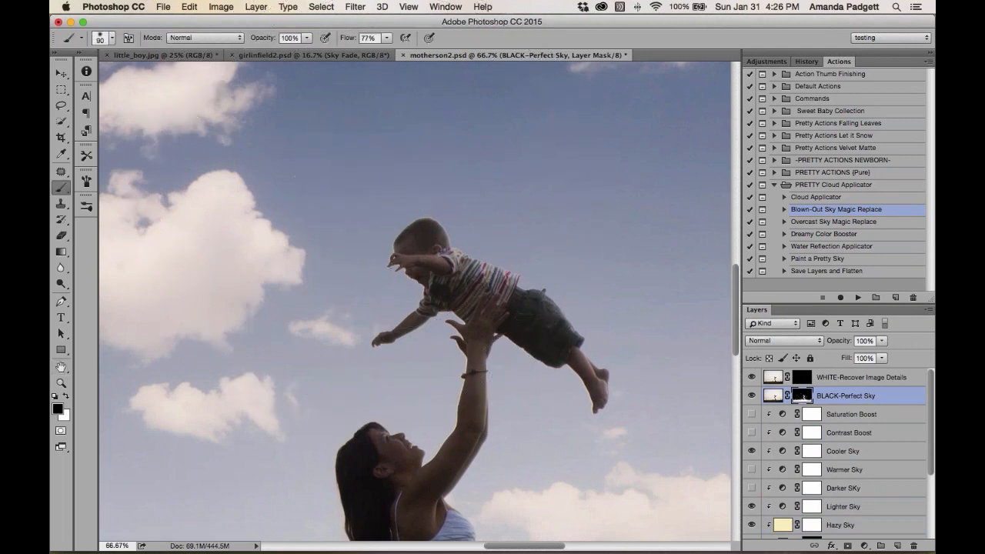
key(bracketleft)
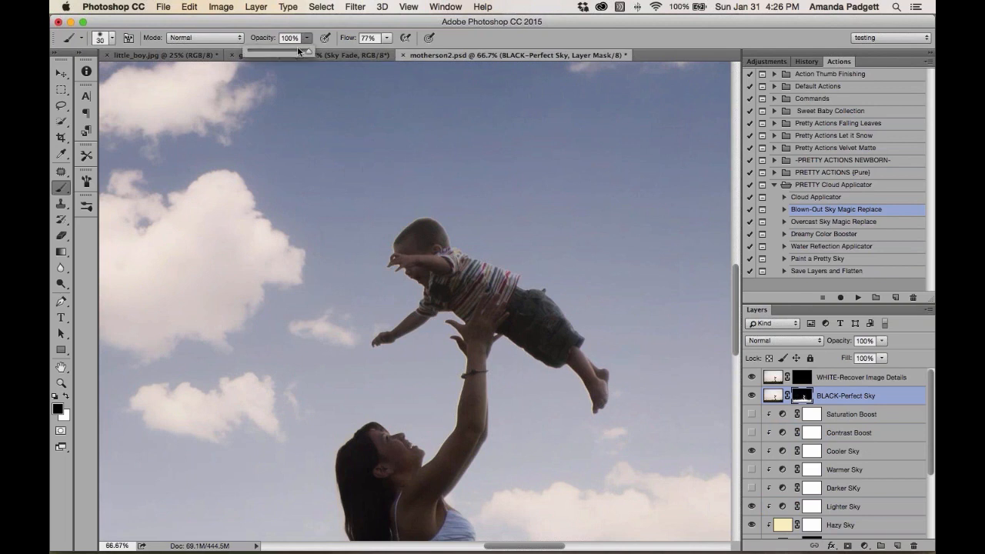
drag(306, 37, 268, 51)
key(bracketleft)
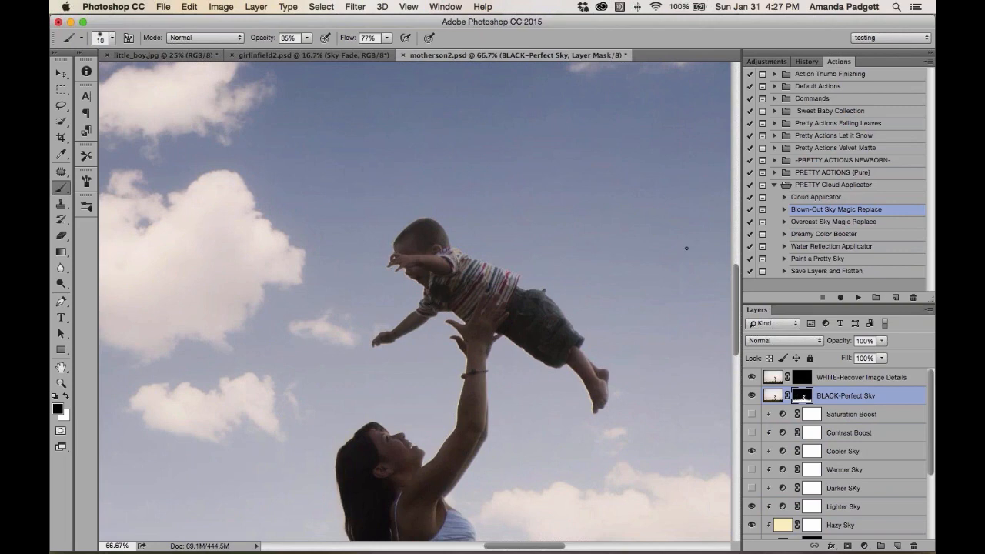
Step through the history snapshots and return the document to its original sIooc state
key(super+minus)
key(super+minus)
key(super+minus)
key(super+minus)
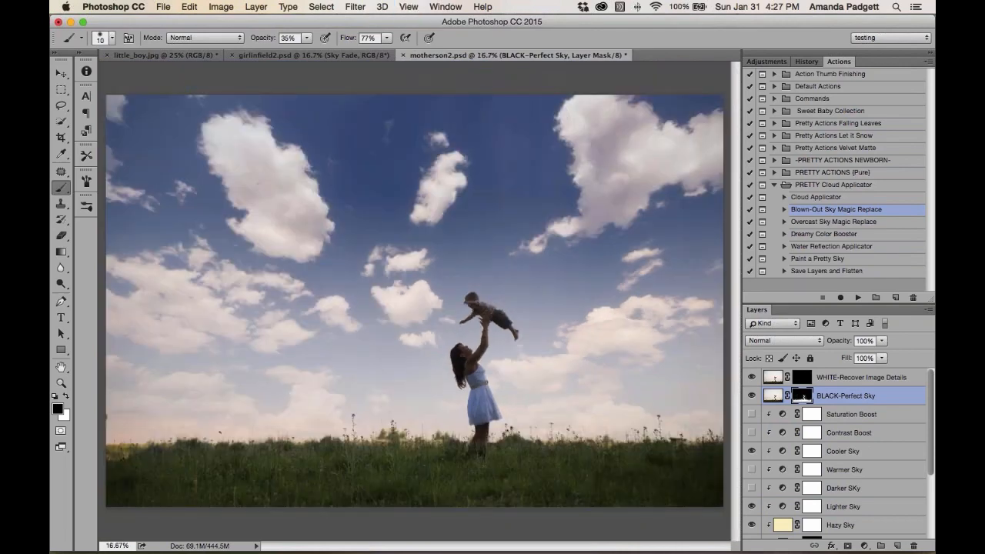
click(807, 62)
scroll(837, 223, up, 10)
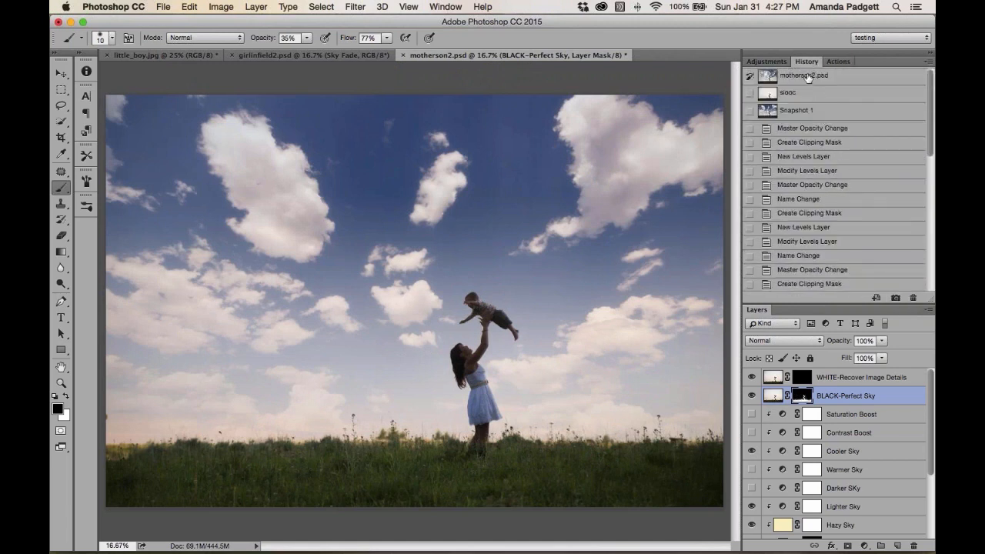
click(807, 76)
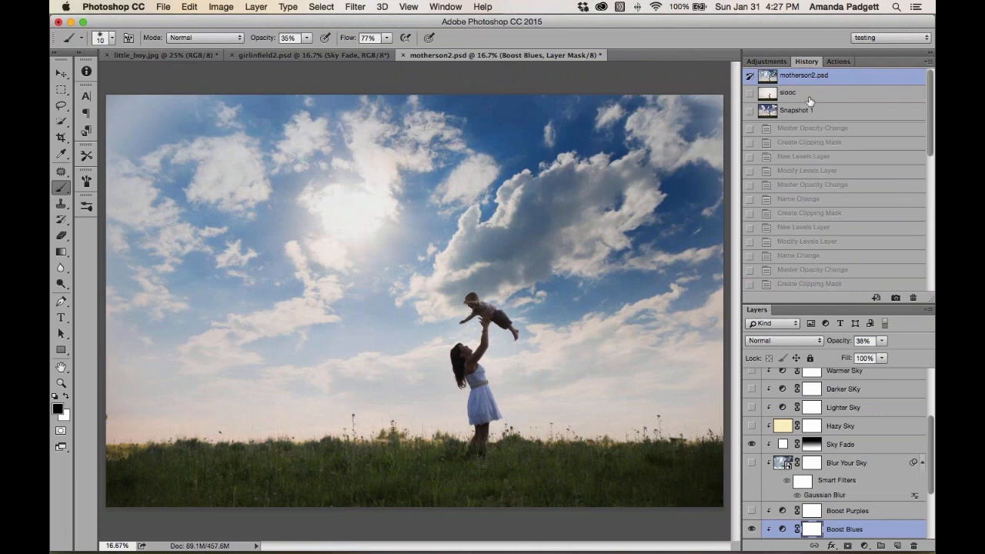
click(810, 112)
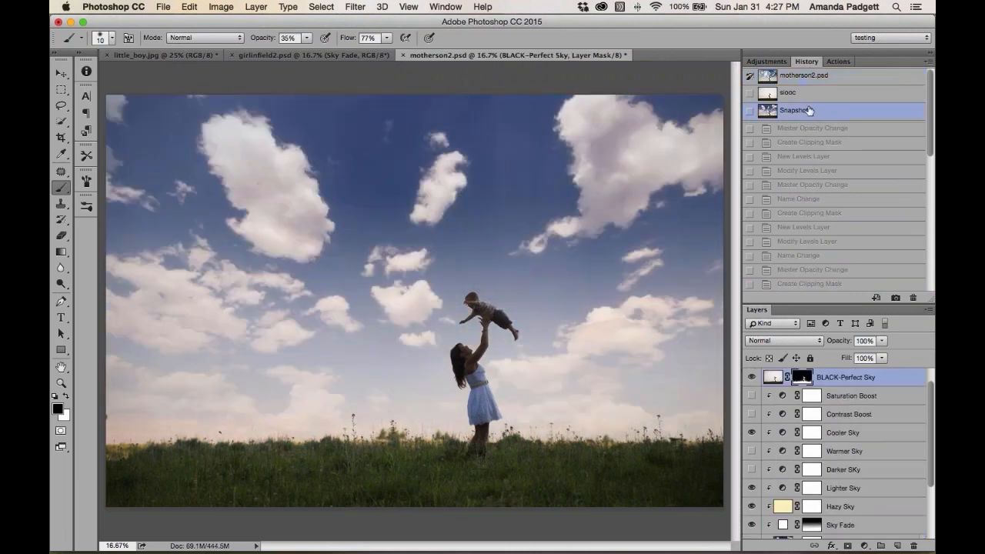
click(808, 94)
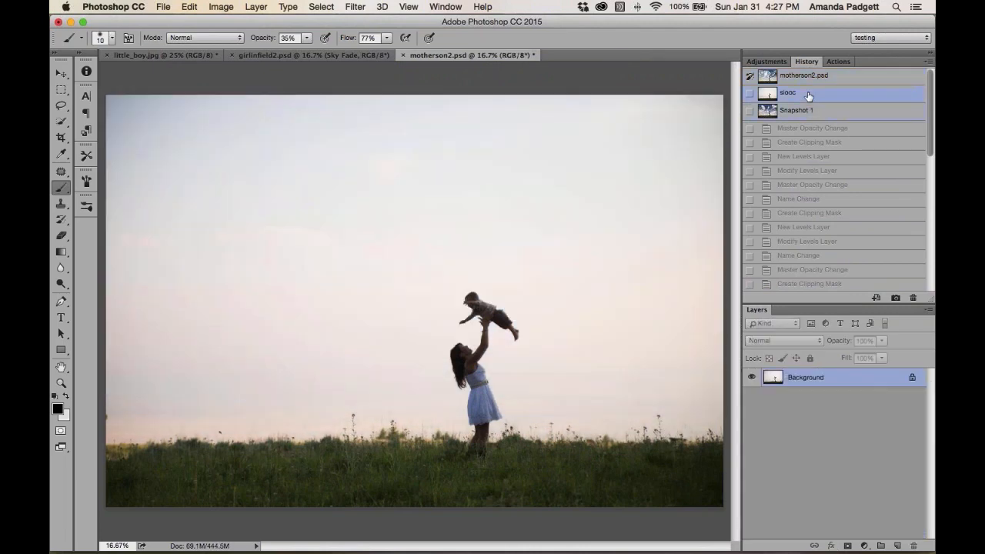
click(803, 77)
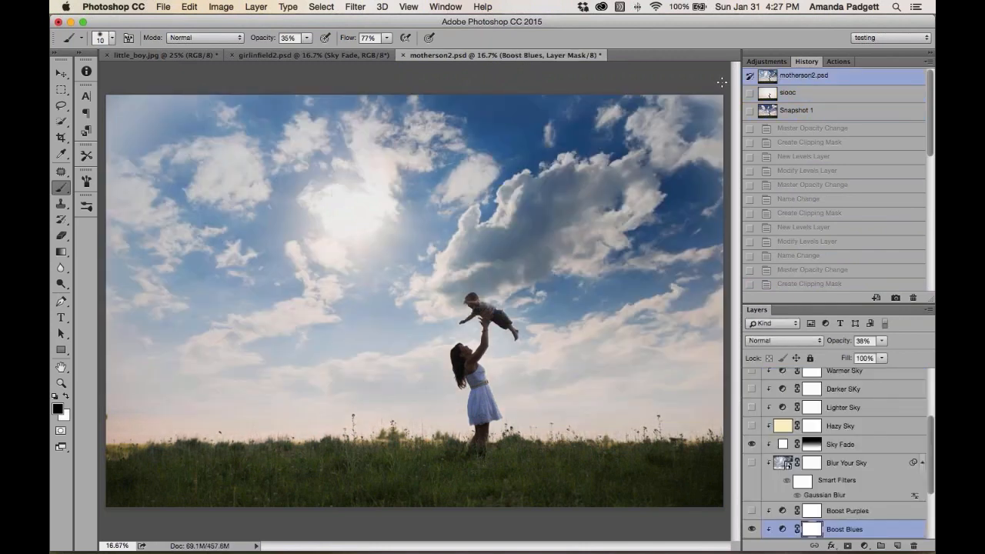
click(800, 95)
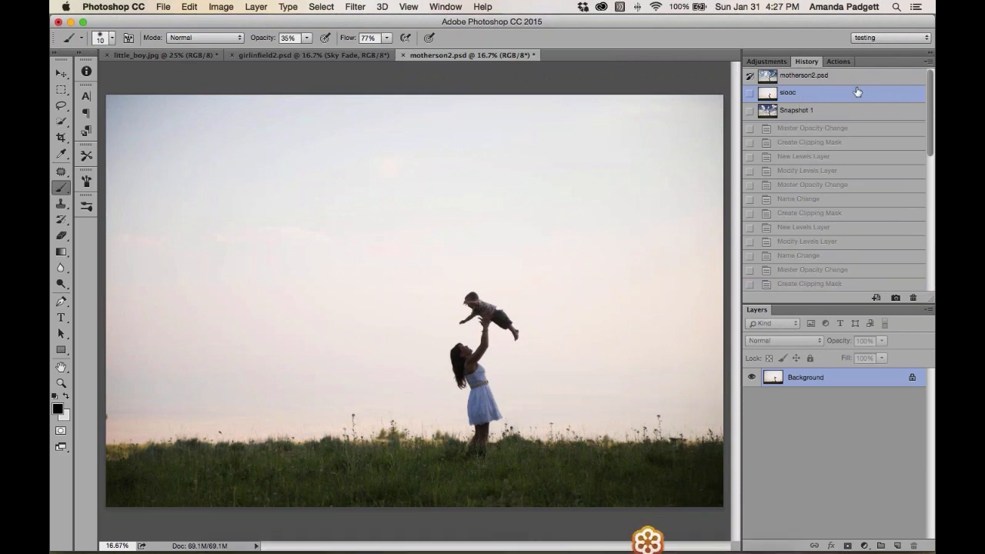
Run the Cloud Applicator action and continue past its positioning prompt
click(838, 61)
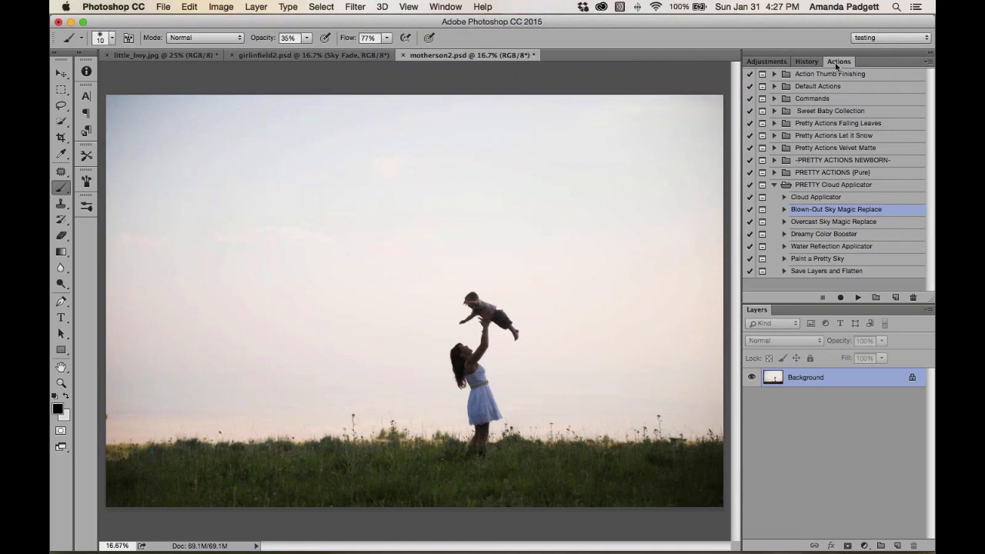
click(832, 197)
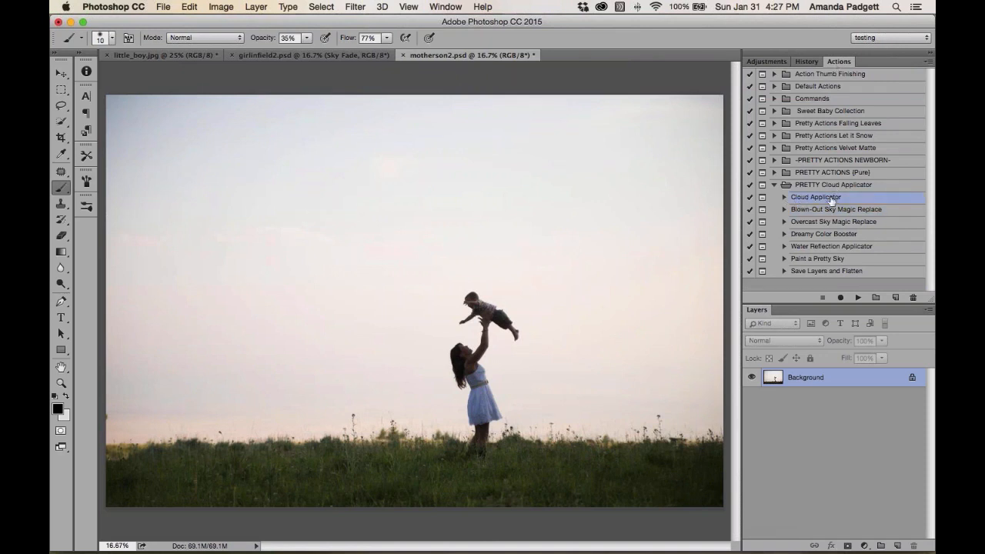
click(858, 297)
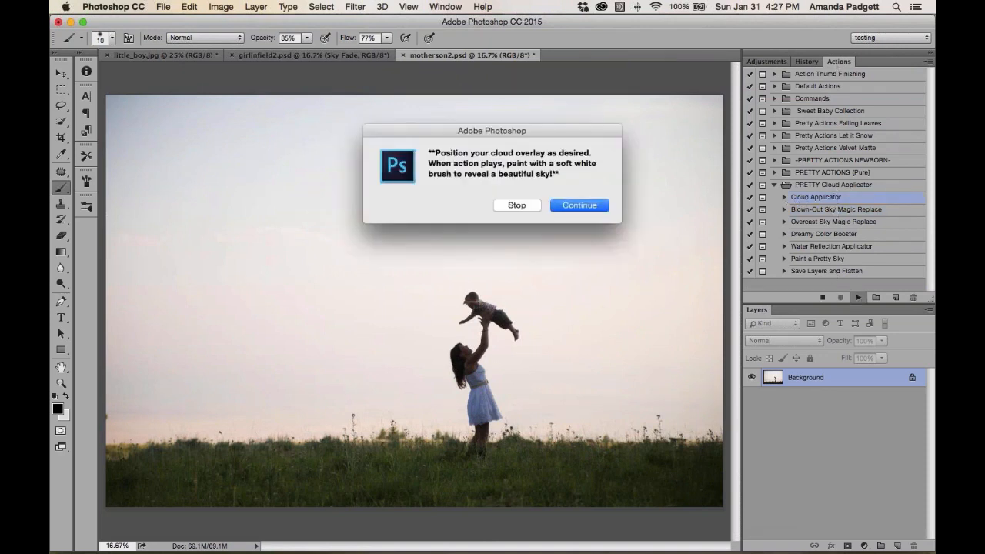
click(567, 208)
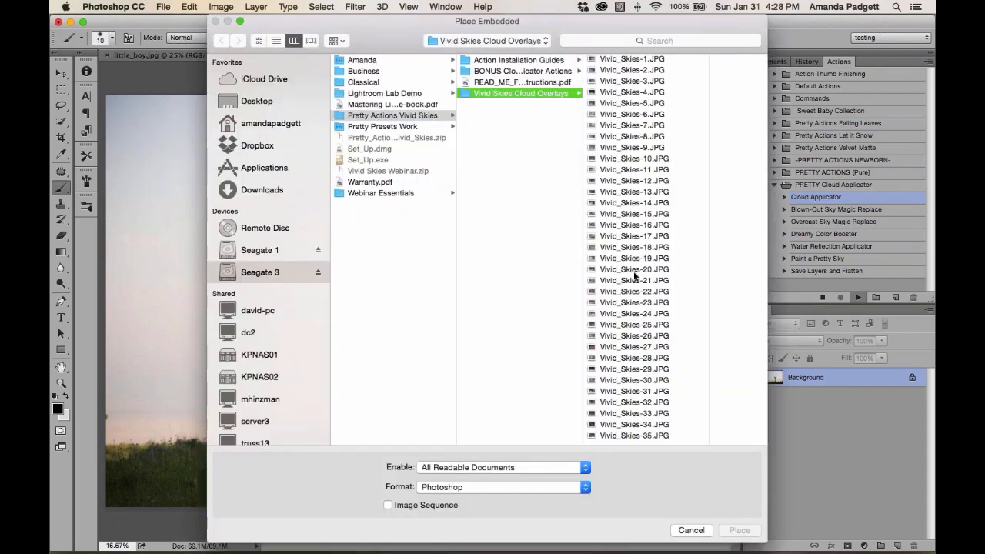
Browse the Vivid Skies Cloud Overlays and place Vivid_Skies-30.JPG into the photo
click(627, 339)
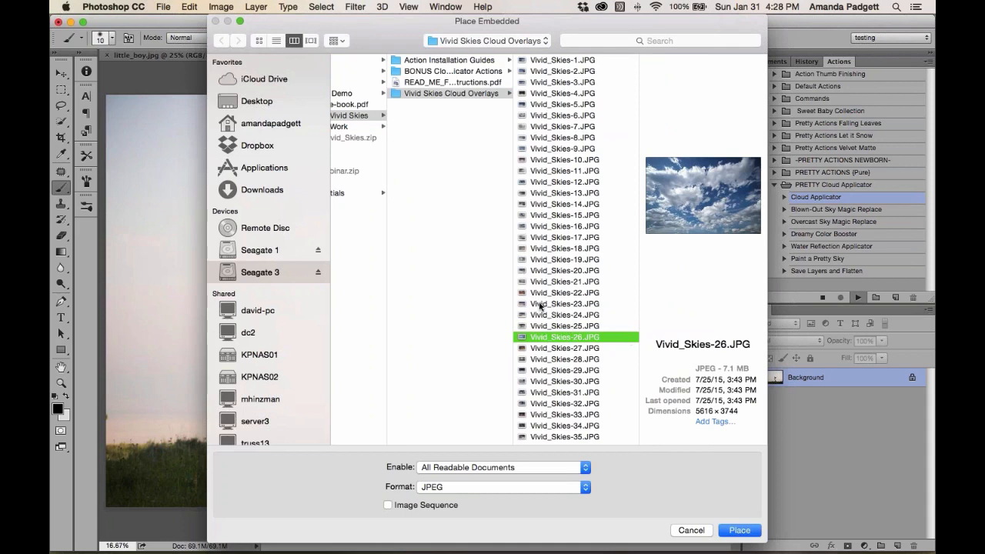
click(567, 382)
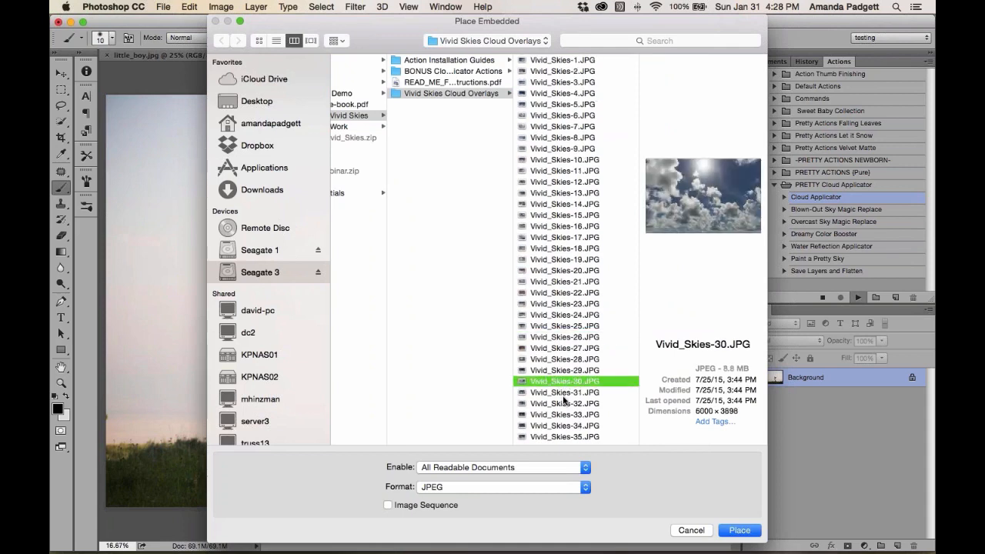
click(564, 396)
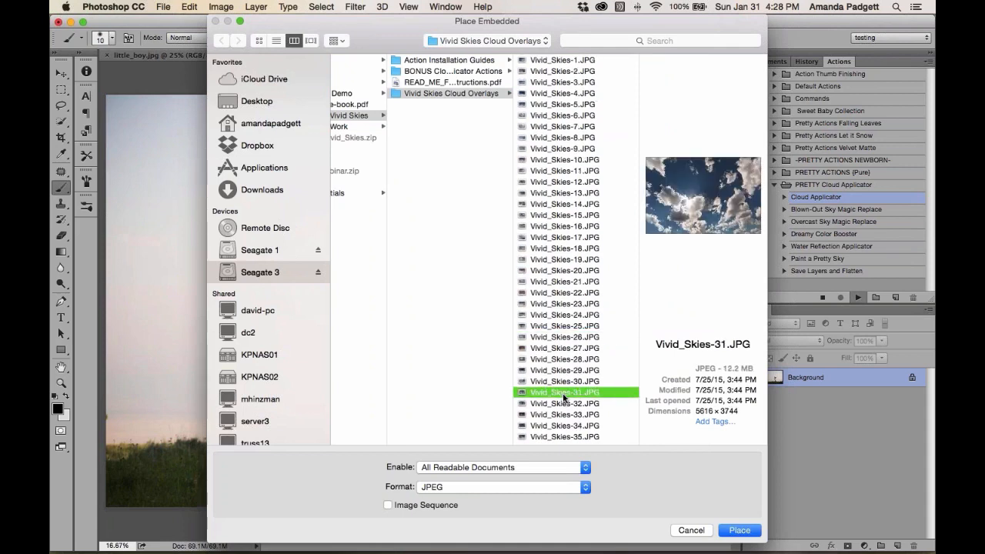
click(566, 389)
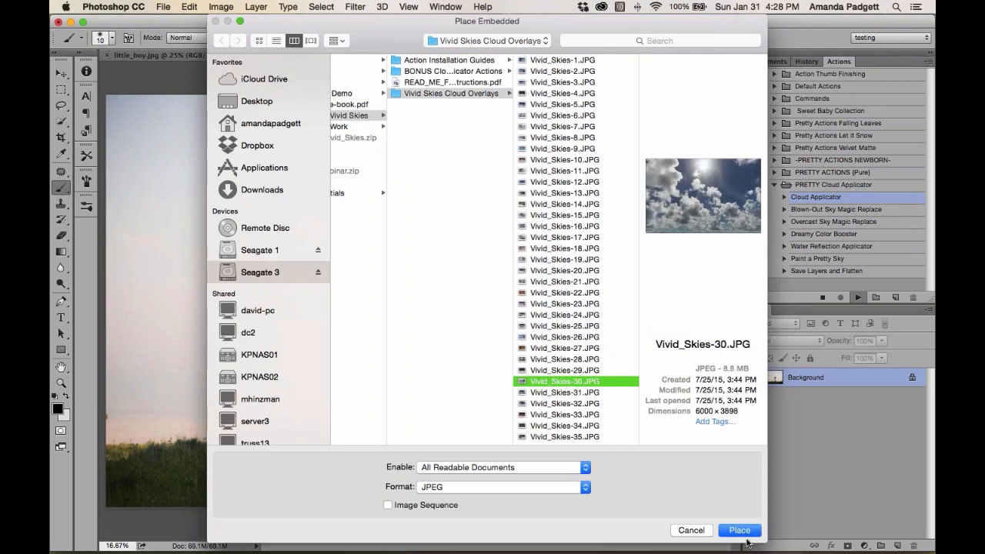
click(740, 530)
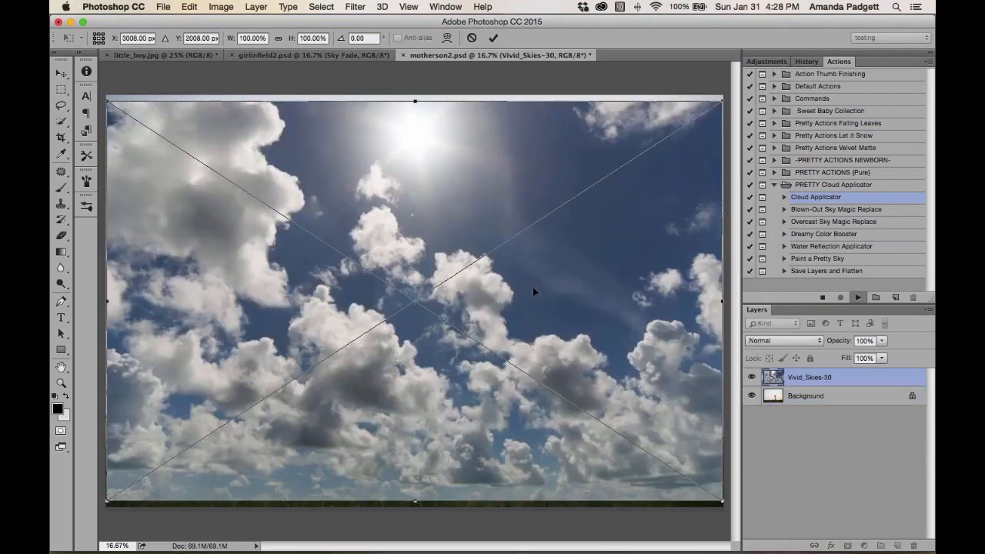
Reposition the cloud overlay and skew its top corners outward so the sky widens, then commit the transform
drag(533, 289, 529, 228)
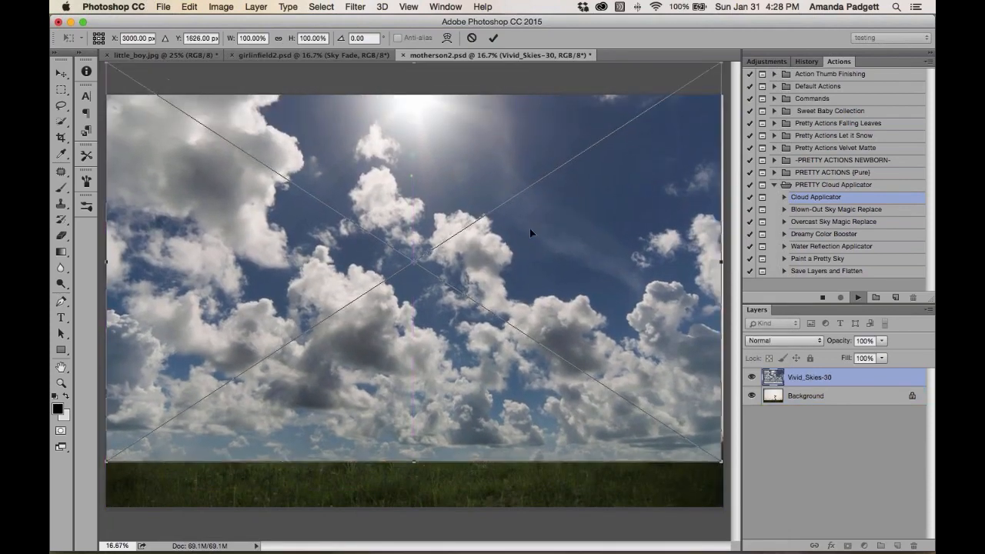
key(super+minus)
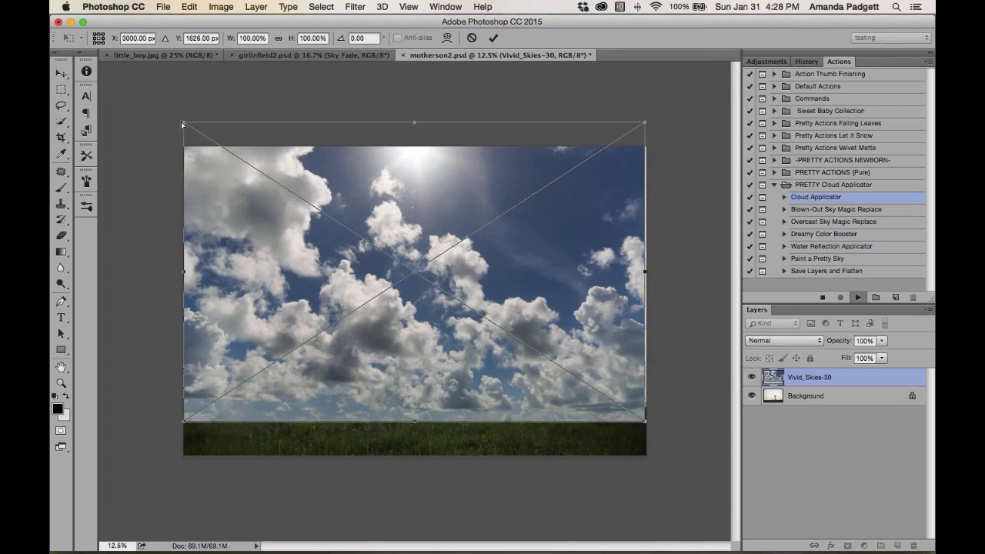
drag(182, 124, 146, 112)
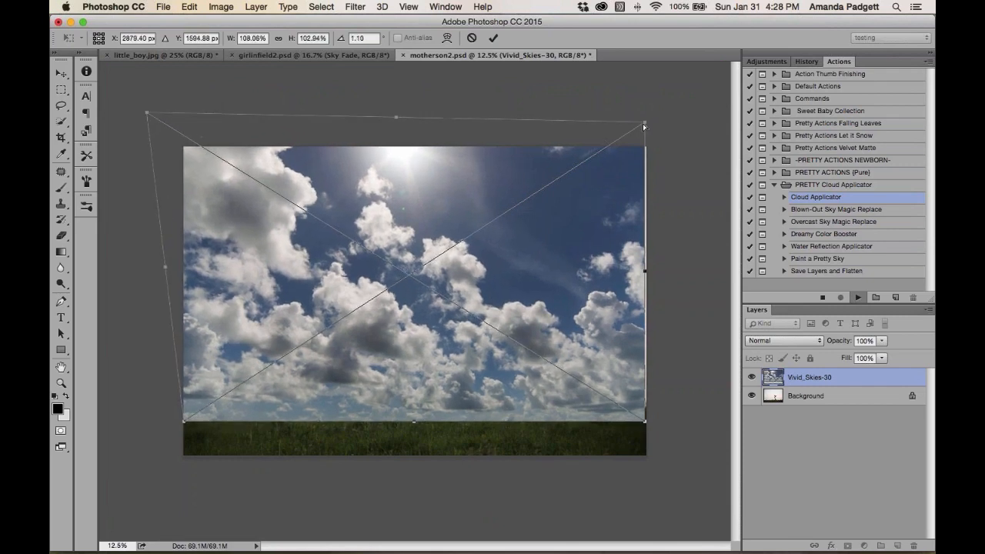
drag(644, 125, 684, 123)
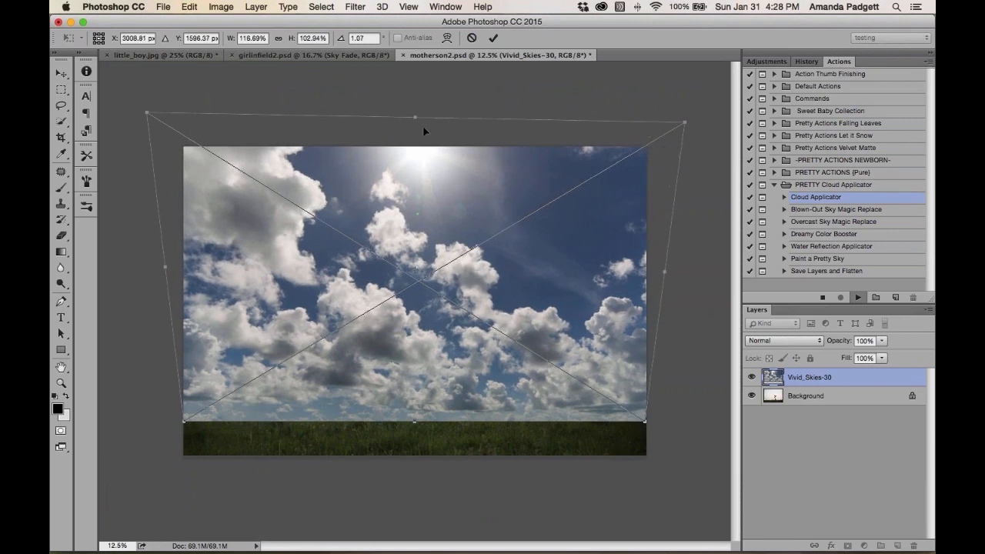
drag(423, 127, 422, 145)
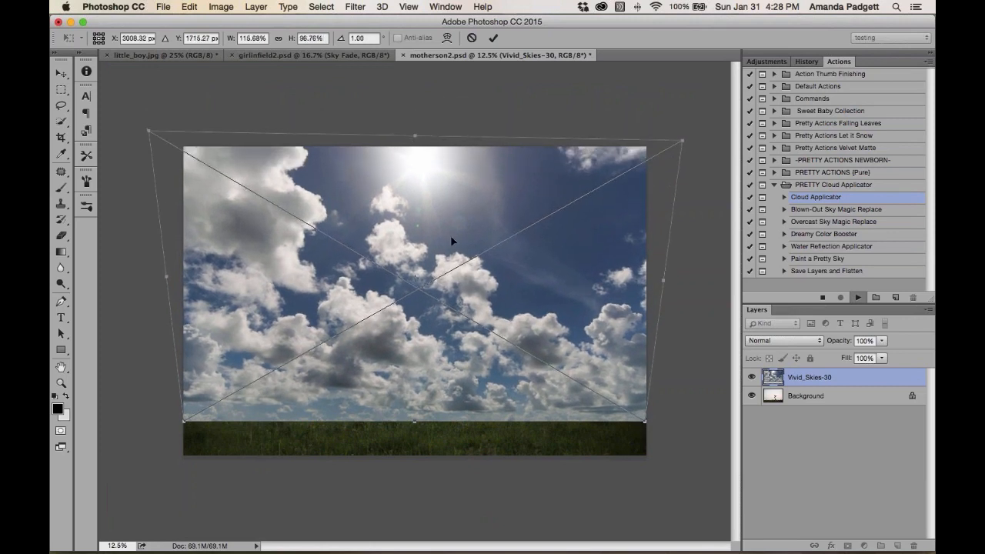
click(492, 37)
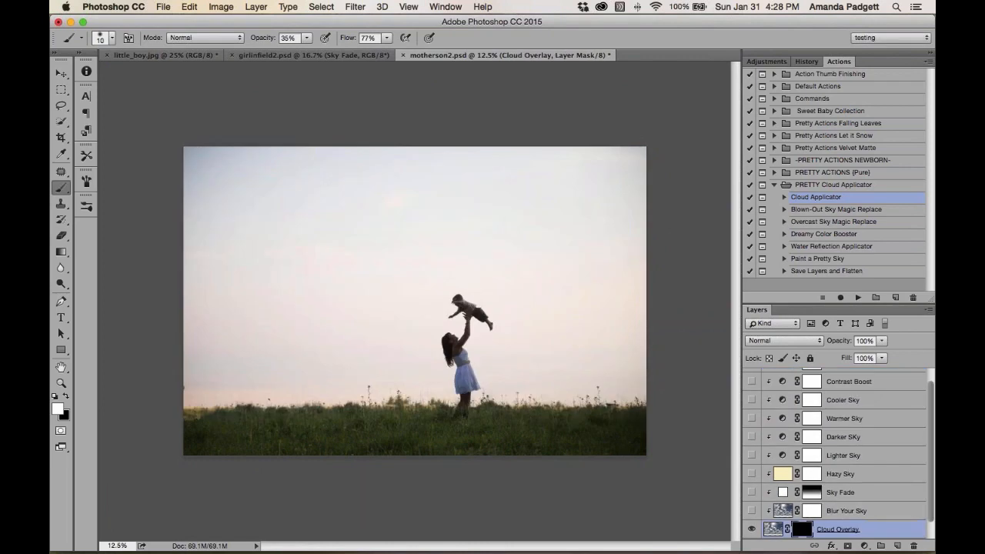
scroll(852, 412, down, 2)
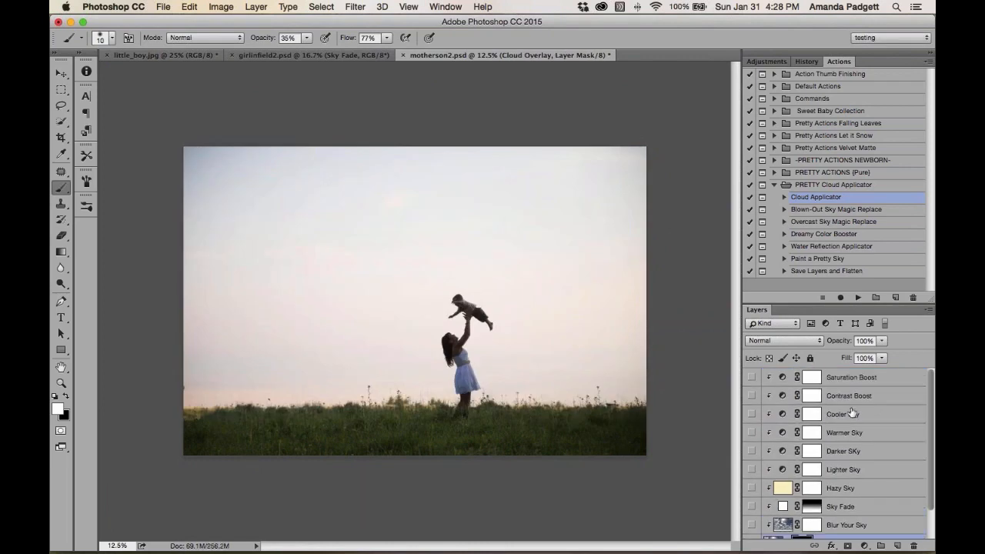
scroll(852, 412, up, 2)
scroll(836, 398, down, 2)
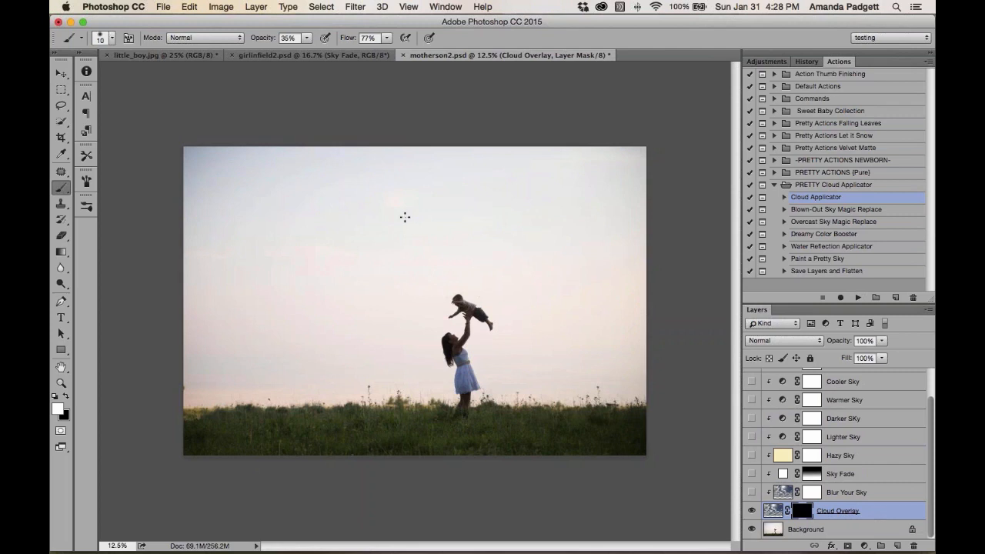
Set a large 1100 px white brush at 100% opacity and paint the Cloud Overlay mask to reveal clouds across the sky
key(])
drag(261, 39, 367, 40)
key(bracketright)
key(bracketright)
mouse_move(323, 173)
mouse_down()
mouse_move(226, 170)
mouse_move(185, 185)
mouse_move(208, 292)
mouse_move(354, 168)
mouse_move(378, 229)
mouse_move(501, 158)
mouse_move(616, 172)
mouse_move(438, 213)
mouse_move(594, 295)
mouse_move(634, 279)
mouse_move(510, 370)
mouse_move(636, 358)
mouse_move(376, 285)
mouse_move(380, 300)
mouse_move(284, 321)
mouse_move(213, 369)
mouse_move(357, 370)
mouse_move(242, 358)
mouse_up()
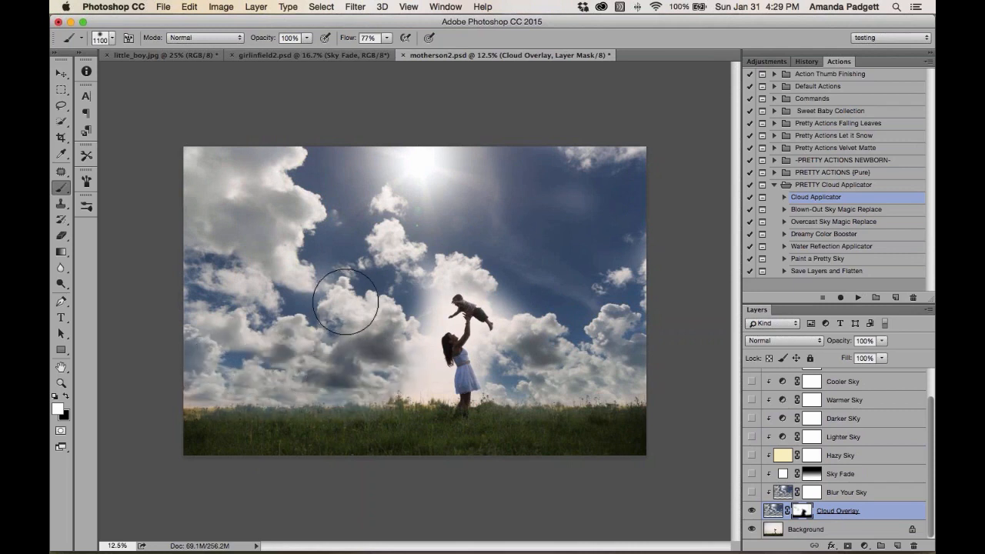
Shrink the brush to 250 px and paint the mask around the mother and child to reveal more clouds
key(super+plus)
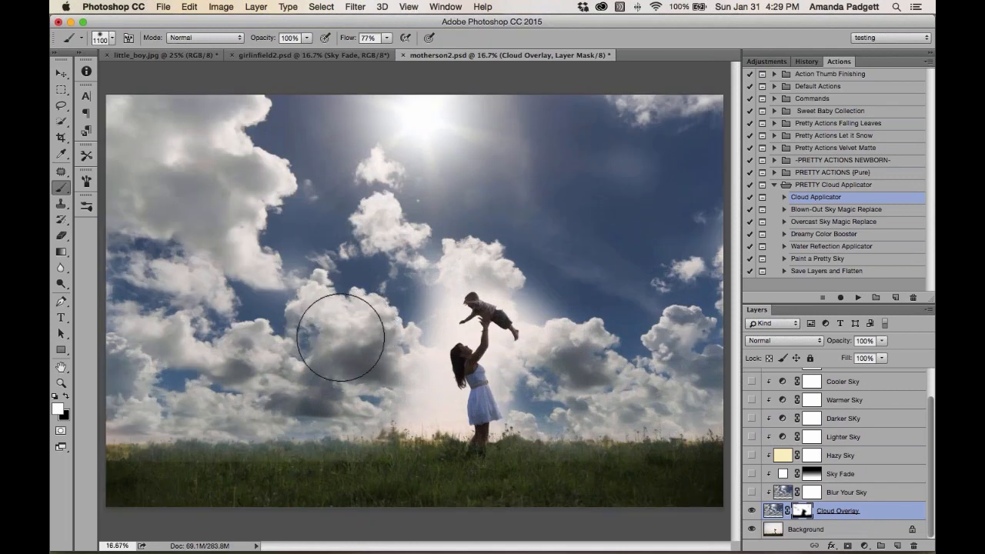
key(bracketleft)
key(bracketleft)
key(bracketleft)
key(bracketleft)
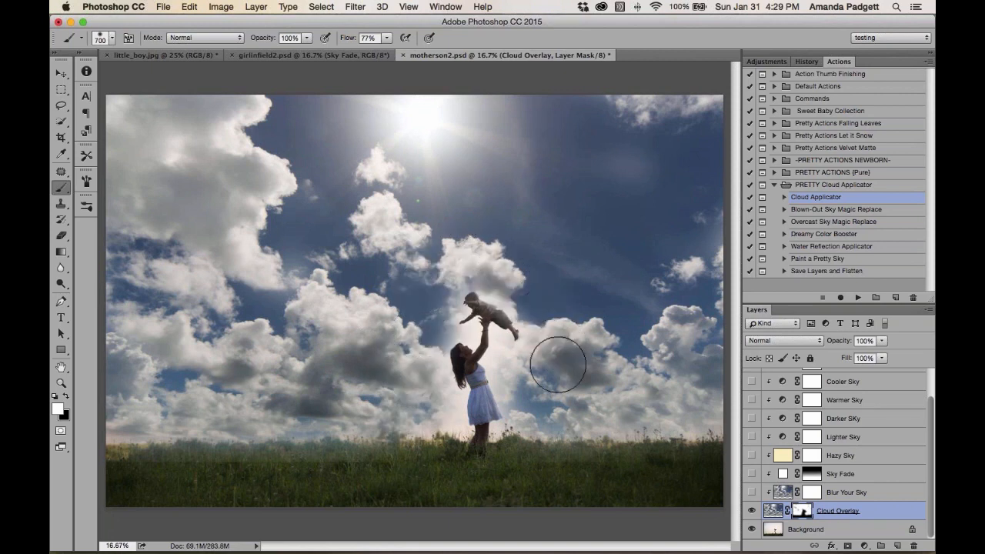
key(bracketright)
key(bracketleft)
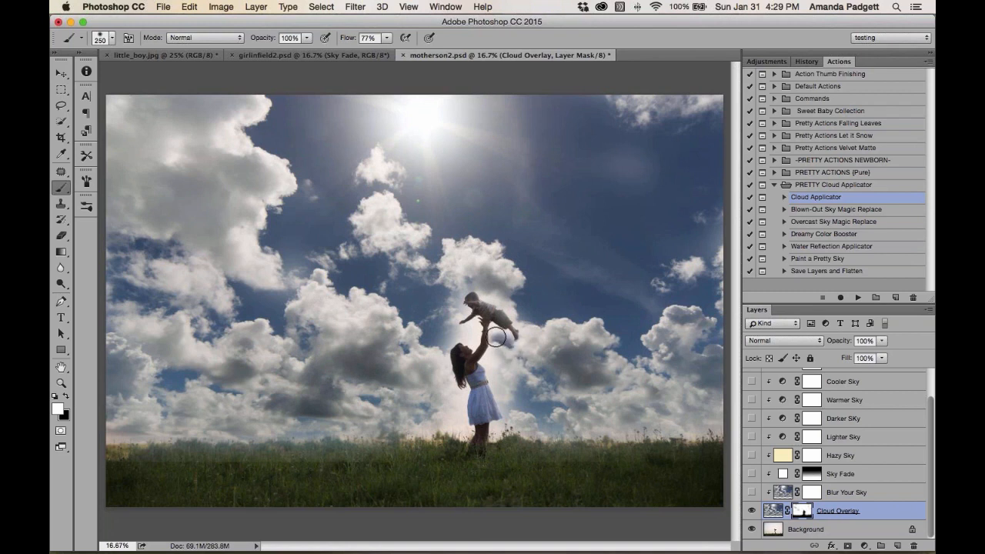
mouse_move(491, 366)
mouse_down()
mouse_move(502, 428)
mouse_move(654, 429)
mouse_up()
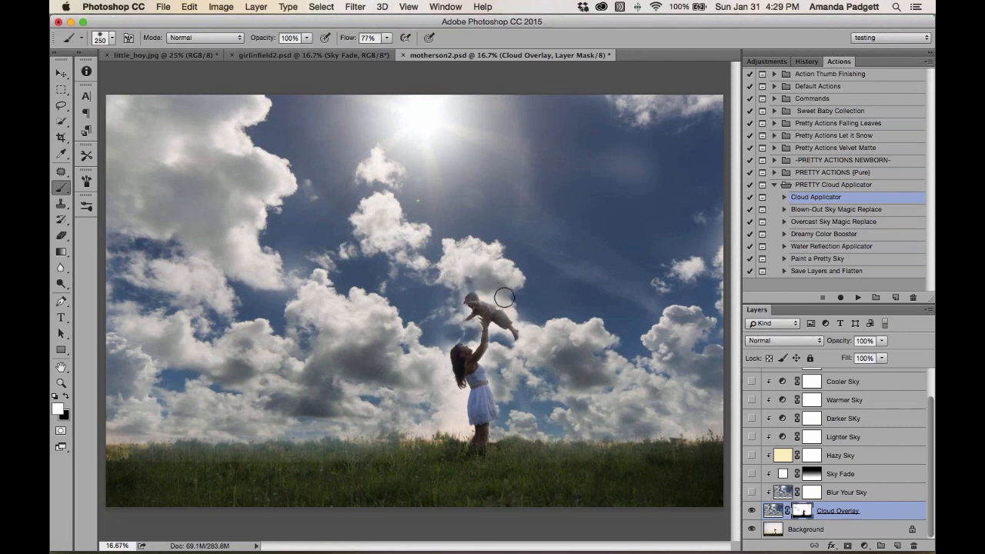
Finish revealing clouds near the mother, then mask clouds off the baby's raised arm with a 45 px black brush
mouse_move(451, 383)
mouse_down()
mouse_move(458, 416)
mouse_move(416, 430)
mouse_up()
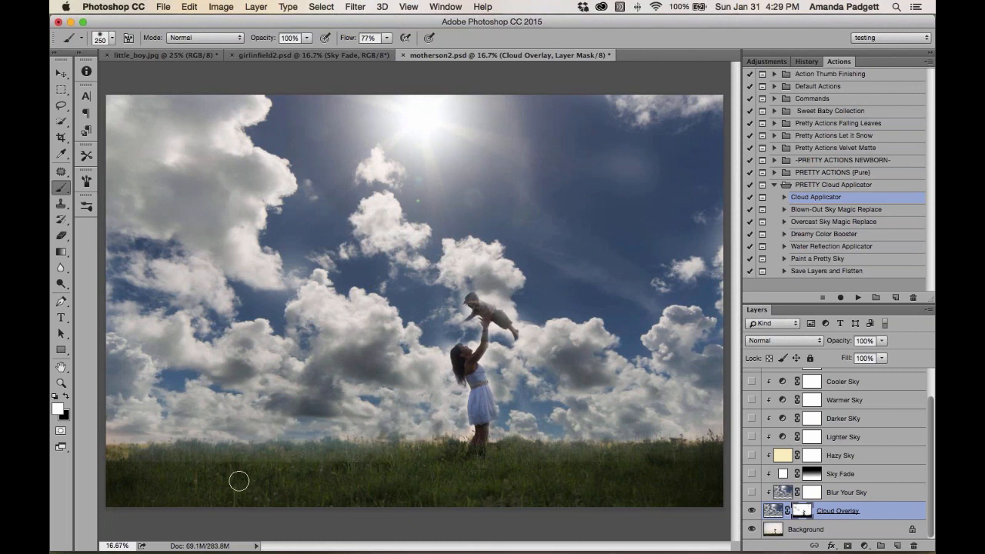
key(x)
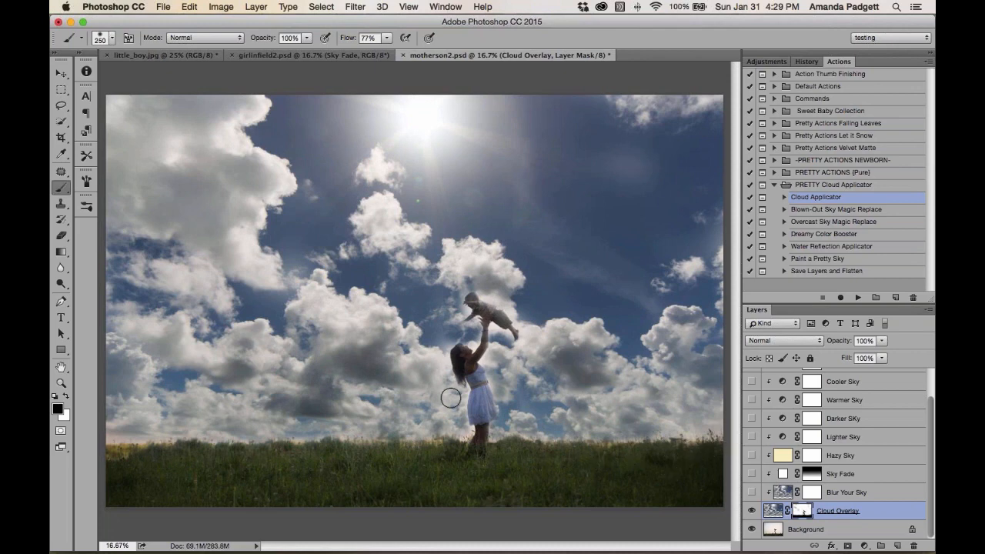
key(super+equal)
key(super+equal)
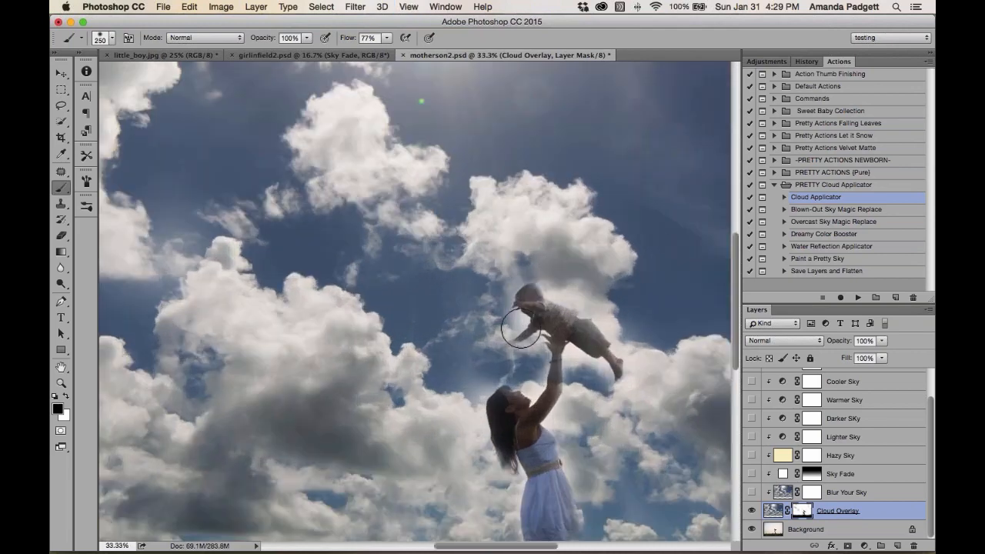
key(bracketleft)
key(bracketleft)
key(bracketleft)
key(bracketleft)
mouse_move(560, 315)
mouse_down()
mouse_move(598, 343)
mouse_move(562, 335)
mouse_move(530, 292)
mouse_move(525, 303)
mouse_move(540, 317)
mouse_move(501, 347)
mouse_up()
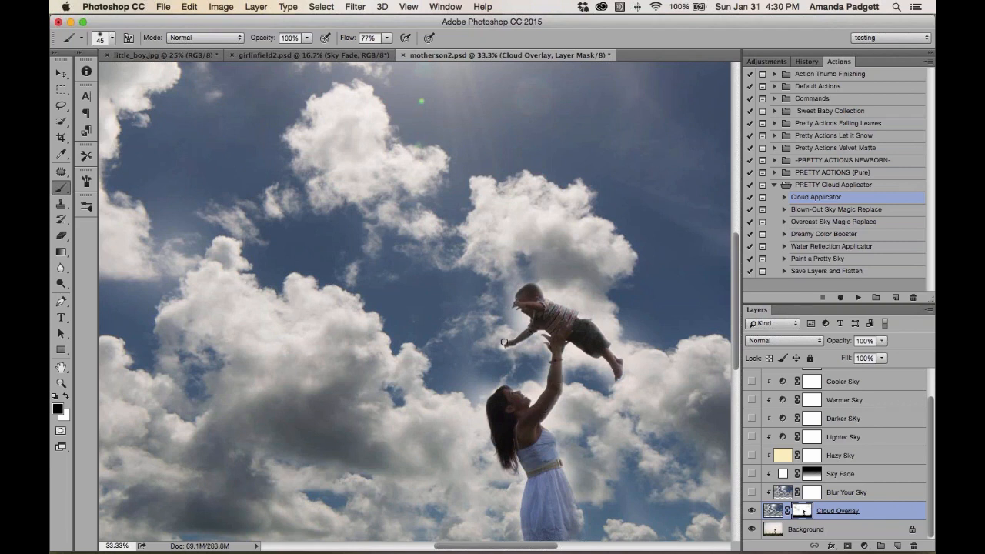
key(c)
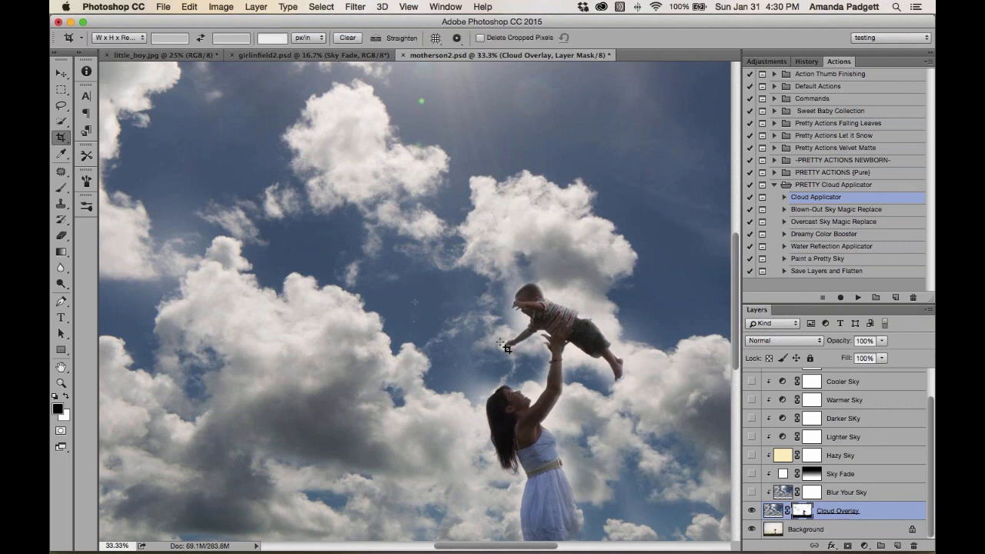
key(b)
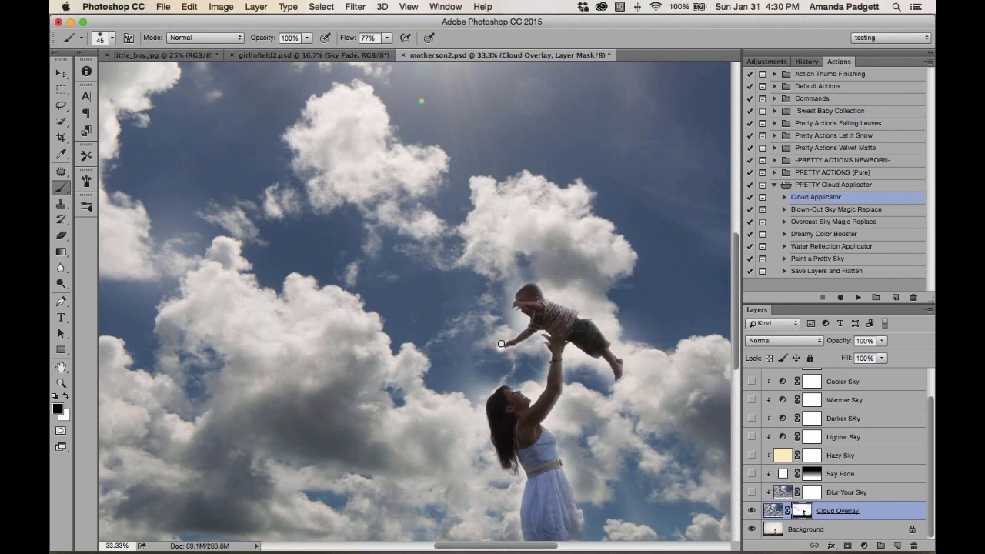
key(x)
key(super+minus)
key(super+minus)
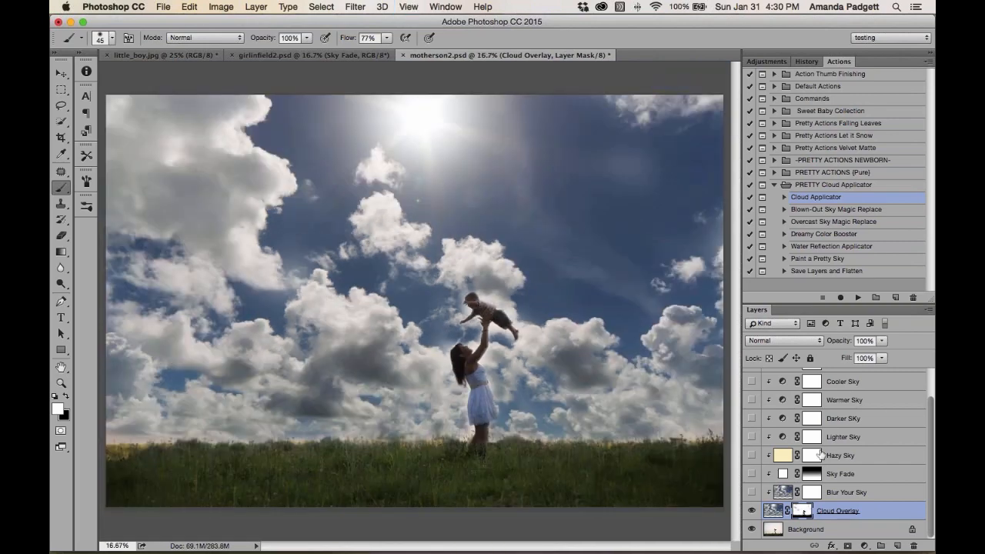
Toggle the sky adjustment layers, leaving Sky Fade, Lighter Sky and Saturation Boost visible
click(846, 476)
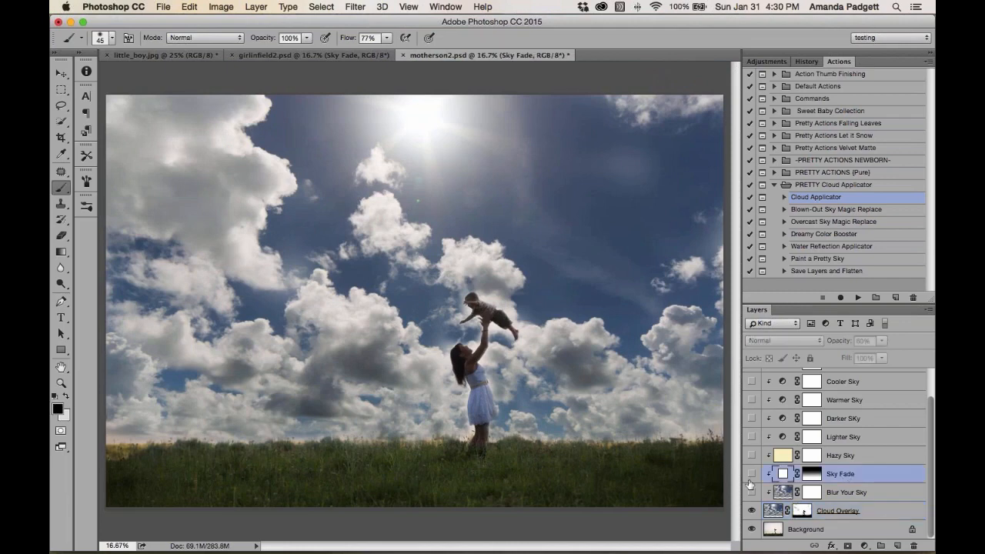
click(751, 474)
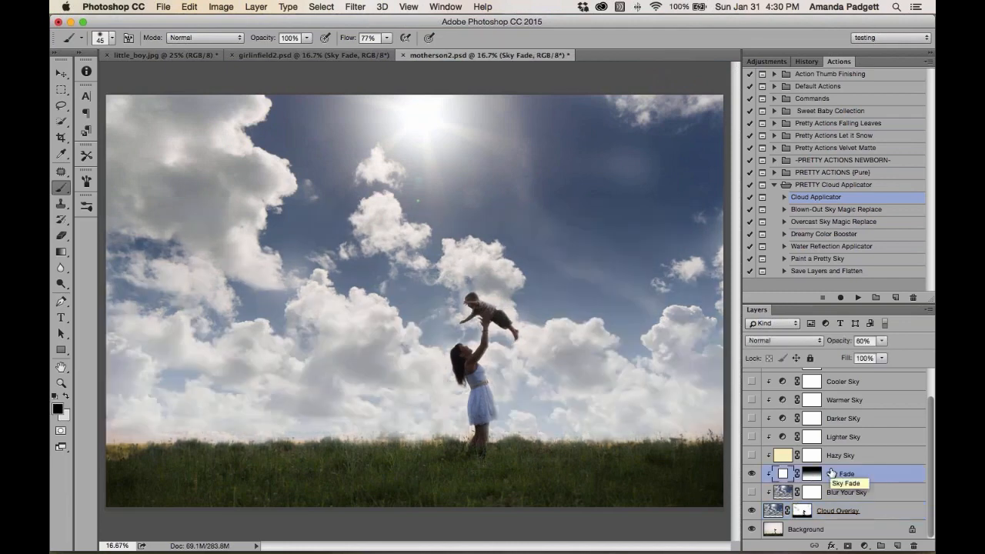
click(752, 455)
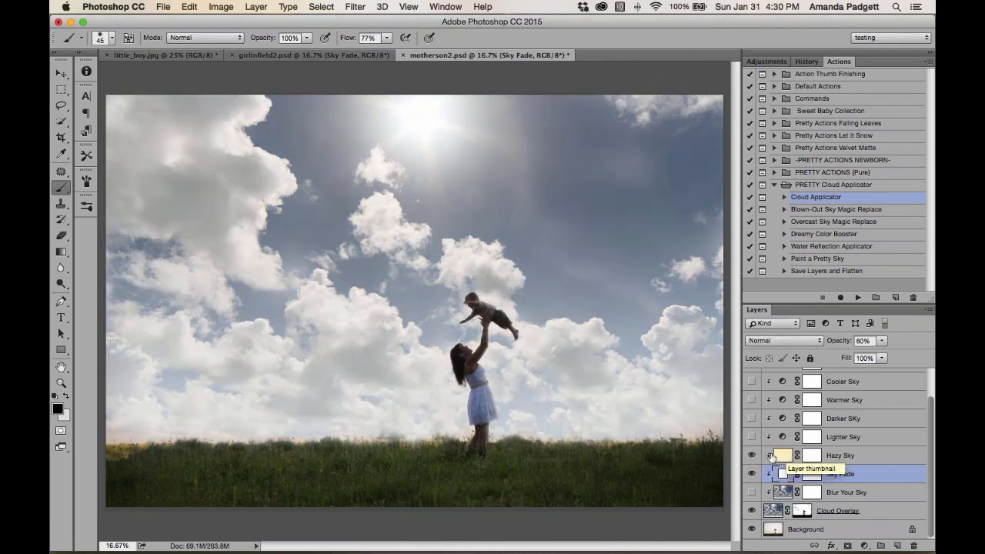
click(751, 455)
scroll(841, 427, up, 1)
scroll(841, 427, up, 1)
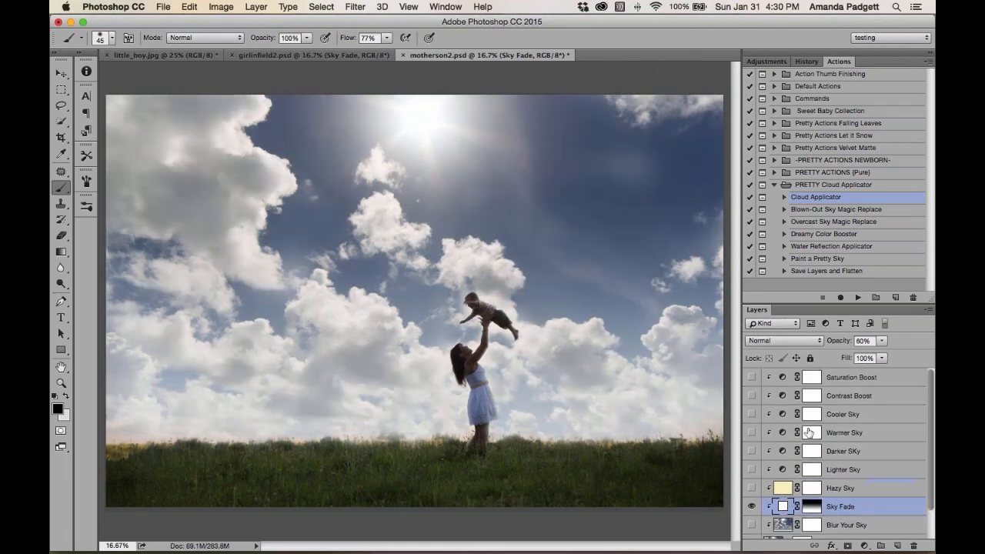
click(751, 416)
click(751, 432)
click(751, 432)
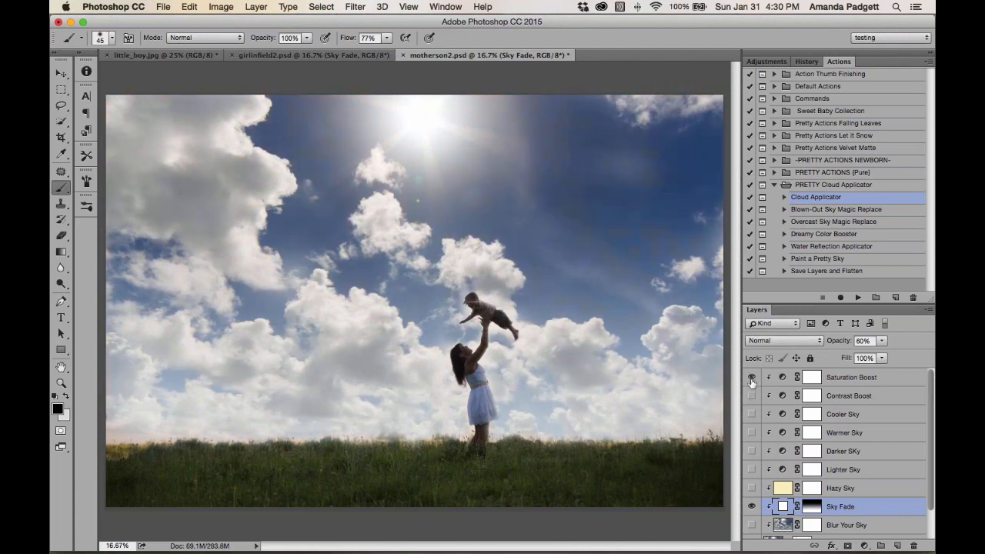
click(753, 469)
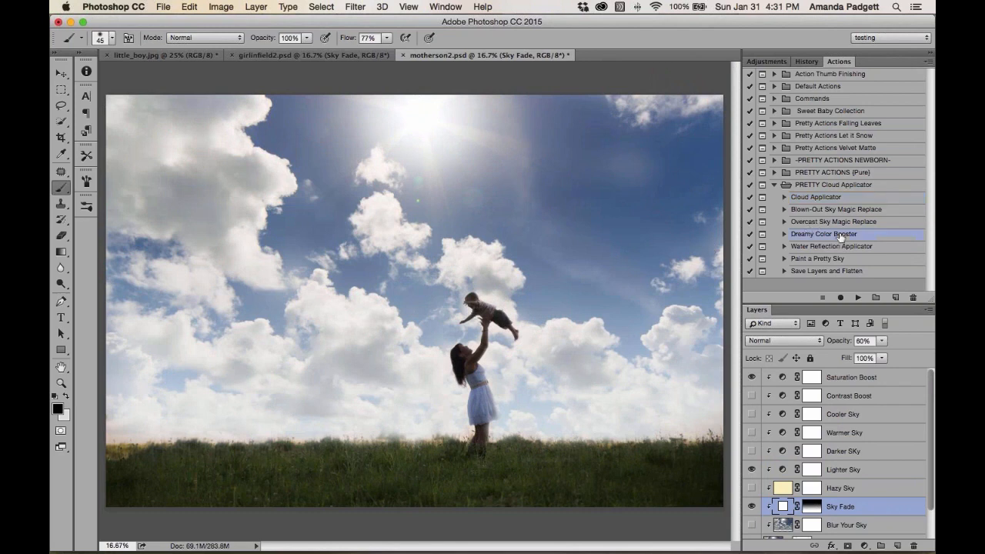
Run the Dreamy Color Booster action and continue past its message
click(844, 260)
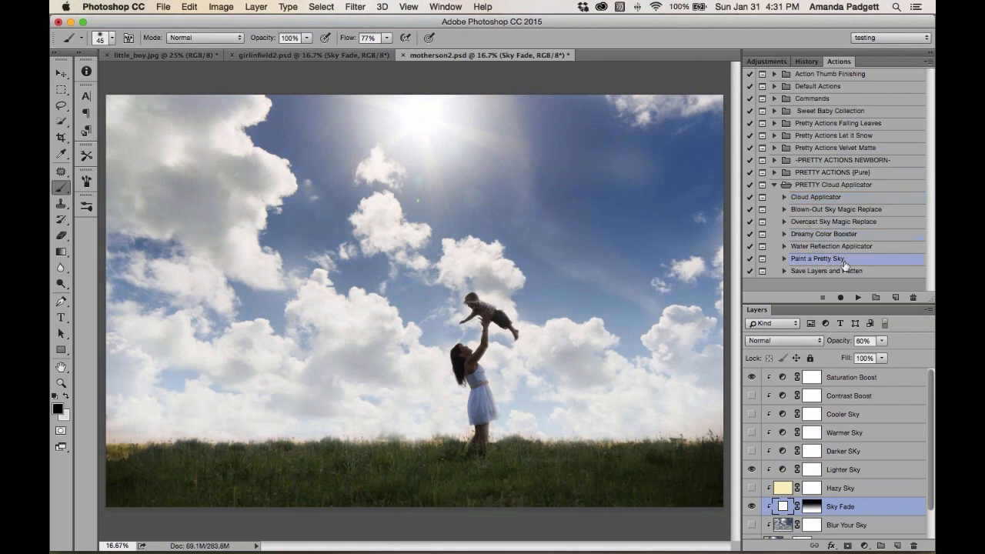
click(816, 236)
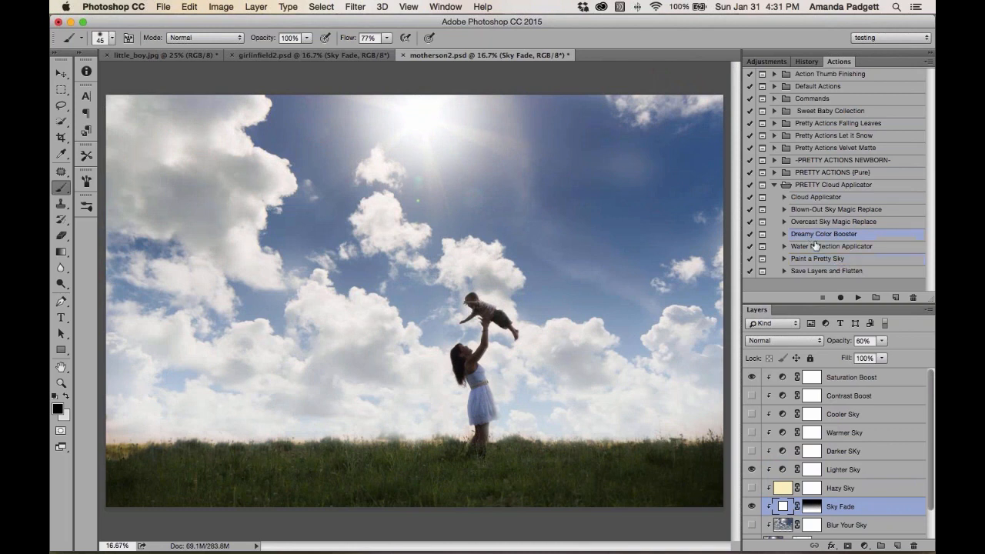
click(857, 298)
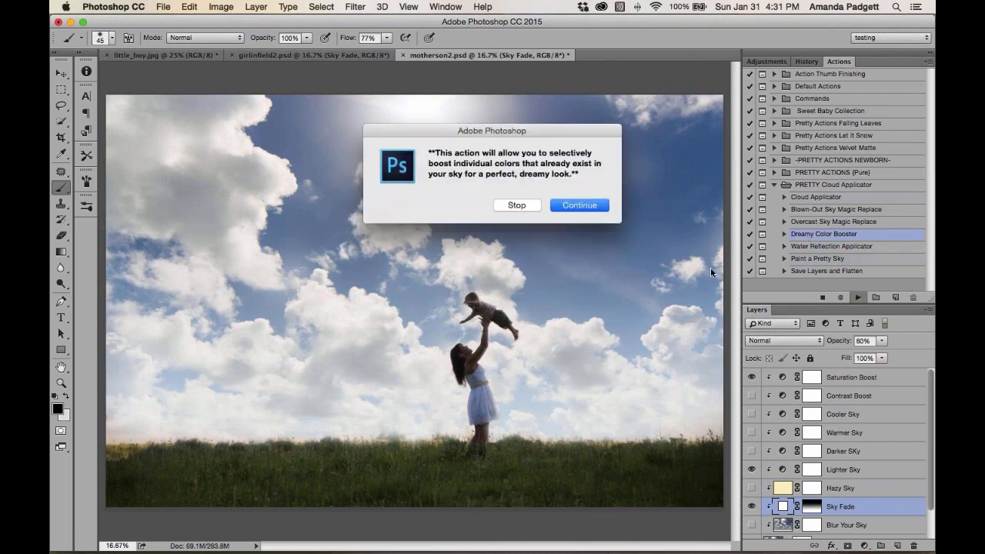
click(589, 201)
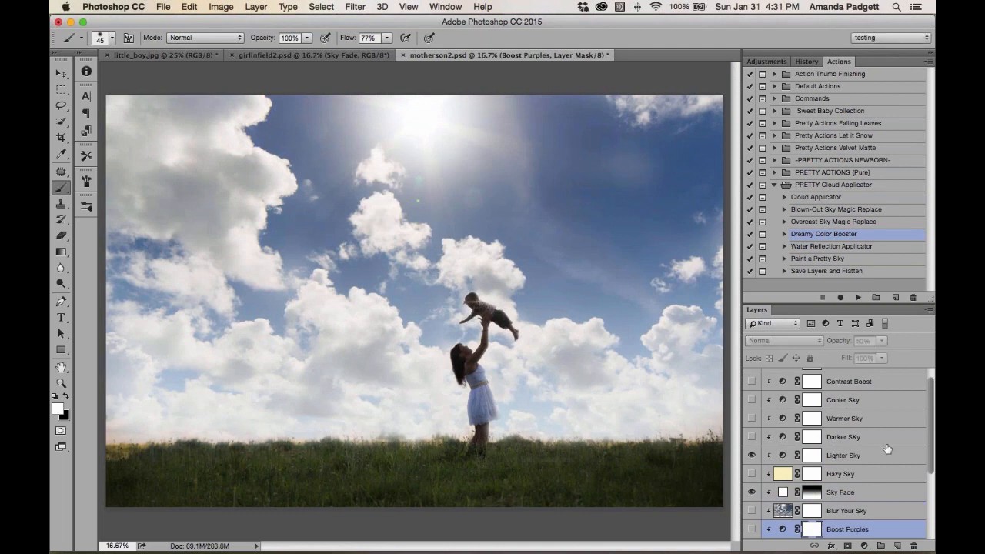
Turn on the Boost Blues and Boost Cyans color booster layers
scroll(877, 443, down, 5)
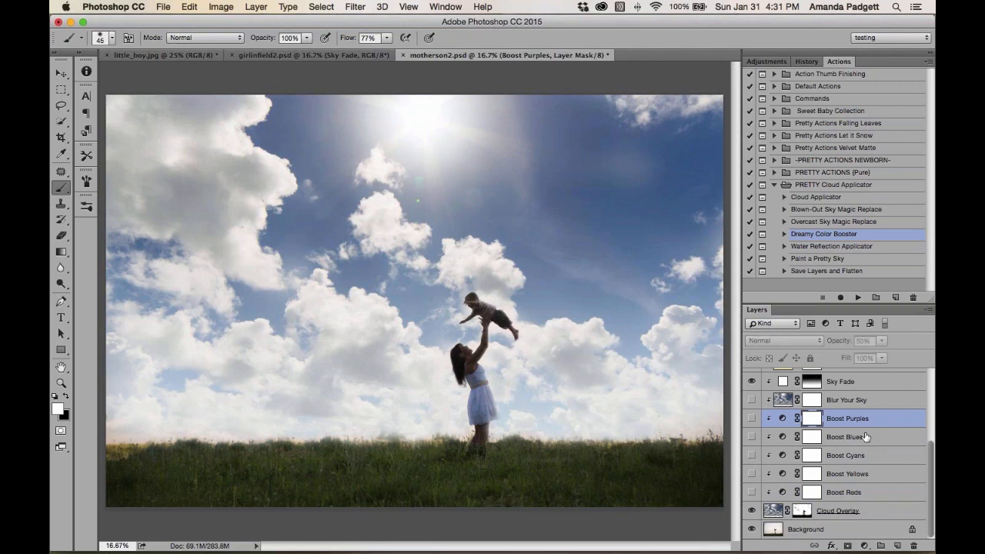
click(845, 474)
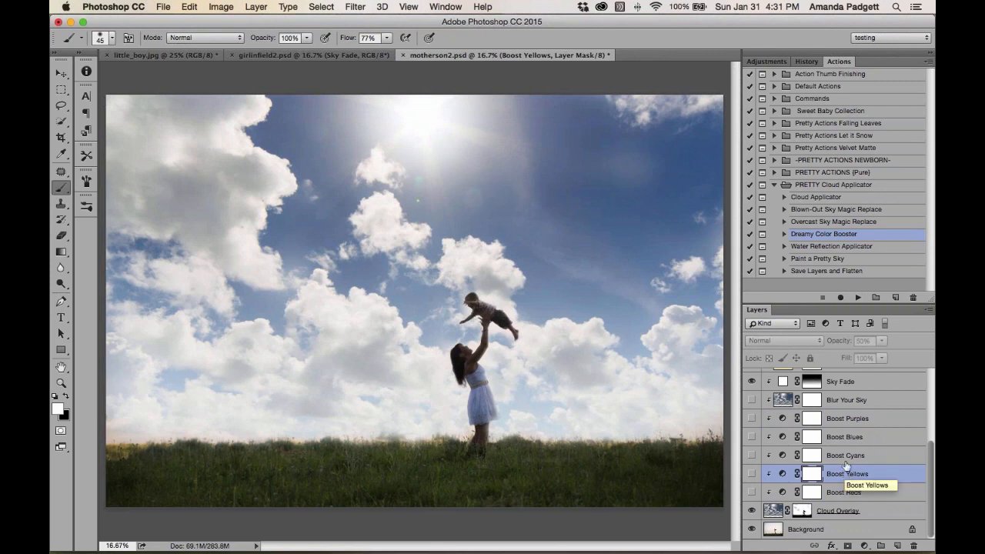
click(847, 456)
click(752, 456)
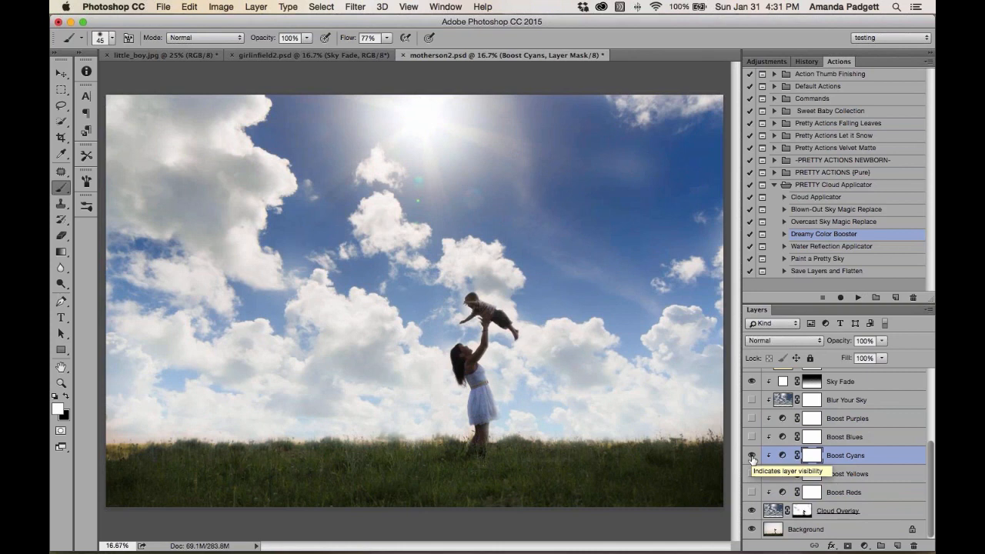
click(752, 456)
click(751, 437)
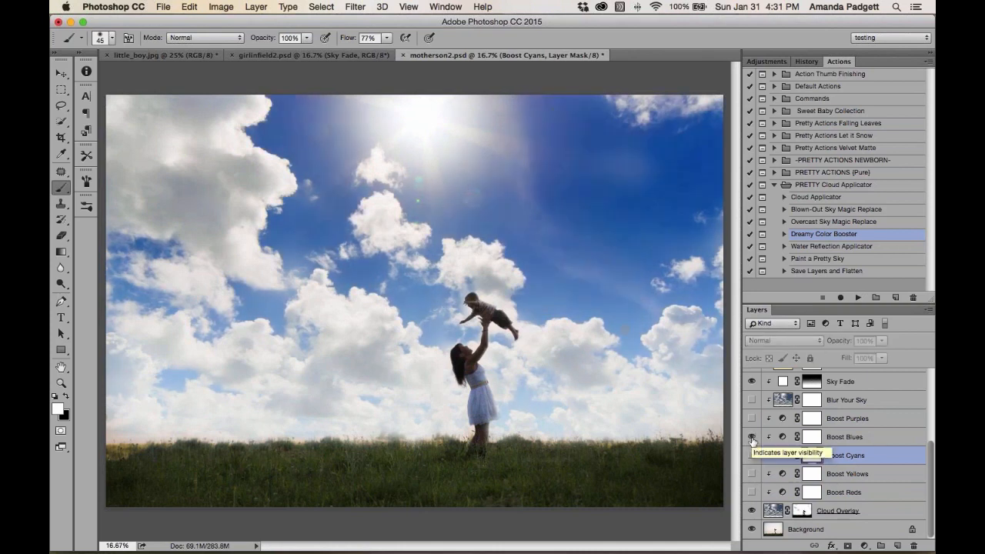
click(752, 456)
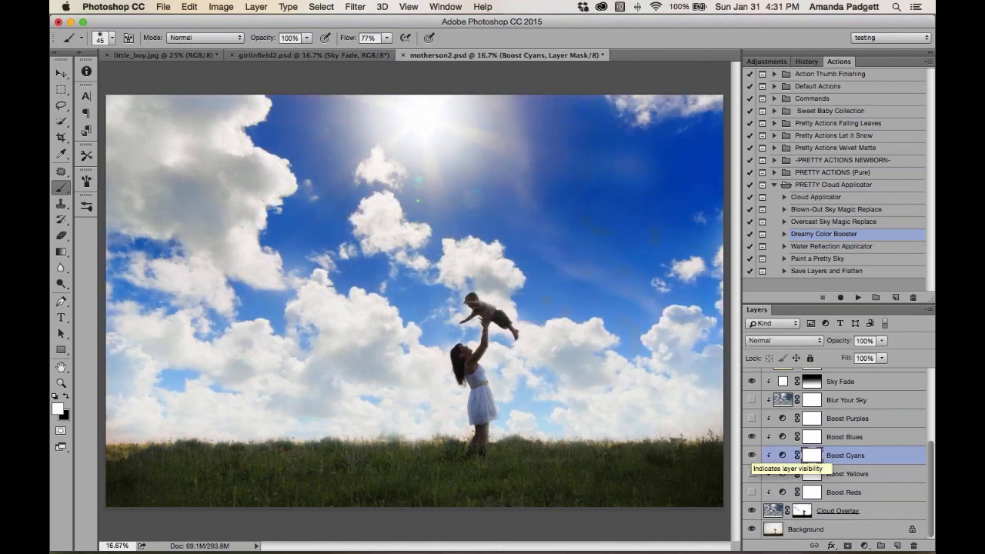
Set the Boost Blues layer opacity to 51%
click(854, 438)
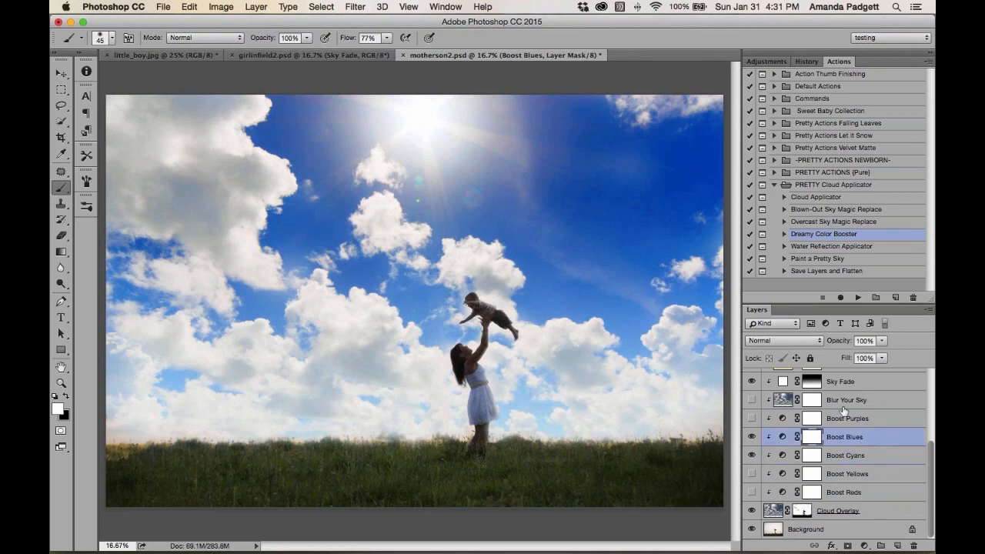
click(883, 341)
drag(883, 354, 853, 356)
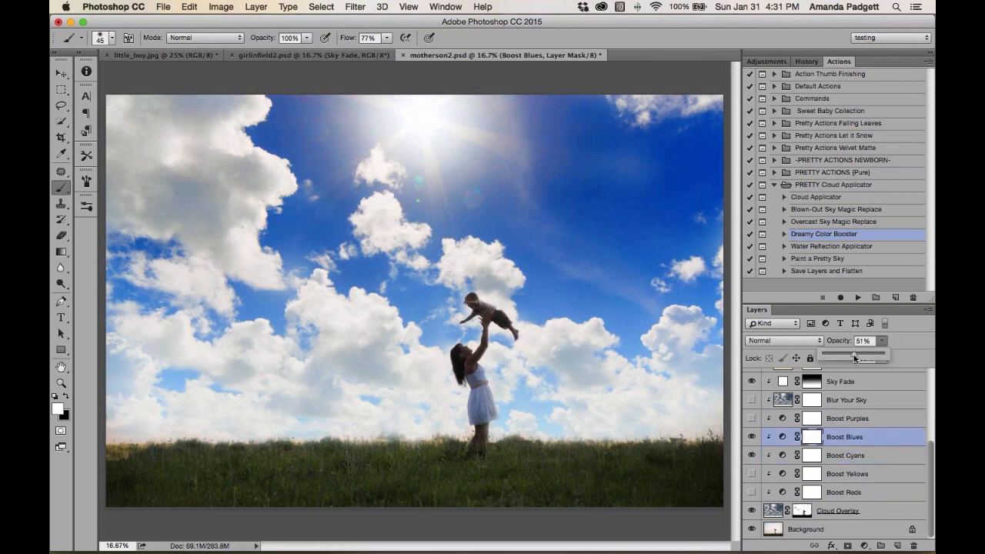
Set the Boost Cyans layer opacity to 30%
click(858, 460)
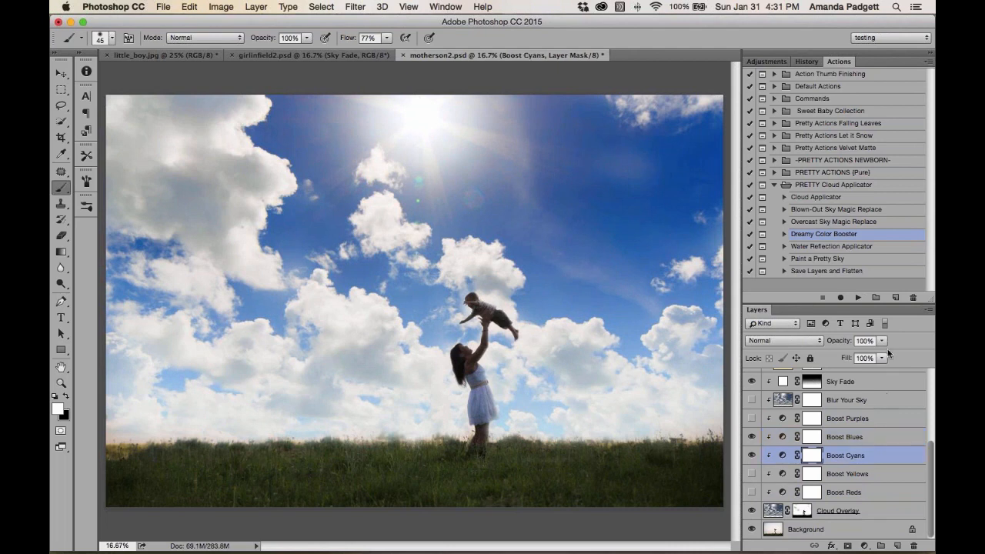
click(883, 340)
drag(882, 355, 856, 357)
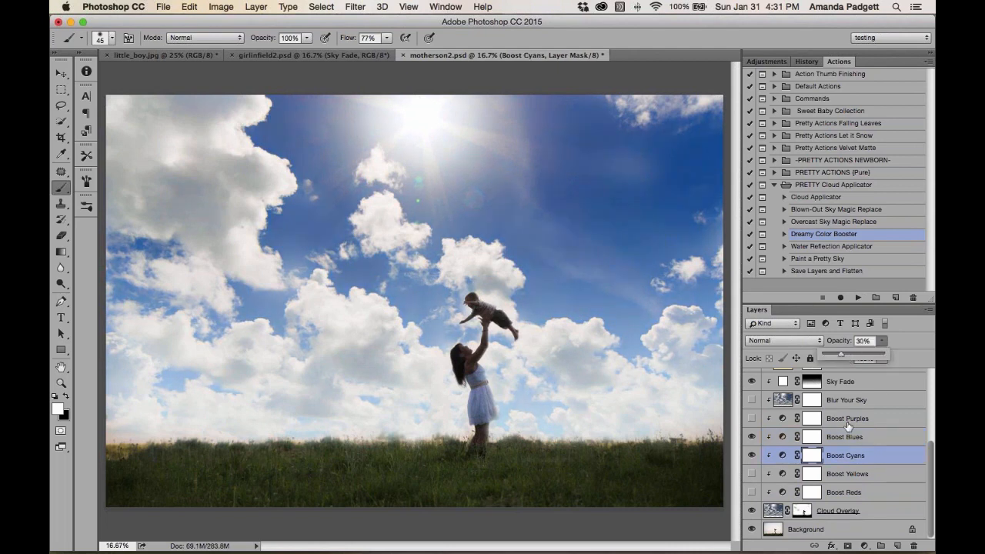
Revert the document to the sioc snapshot of the original photo in History
scroll(852, 424, up, 5)
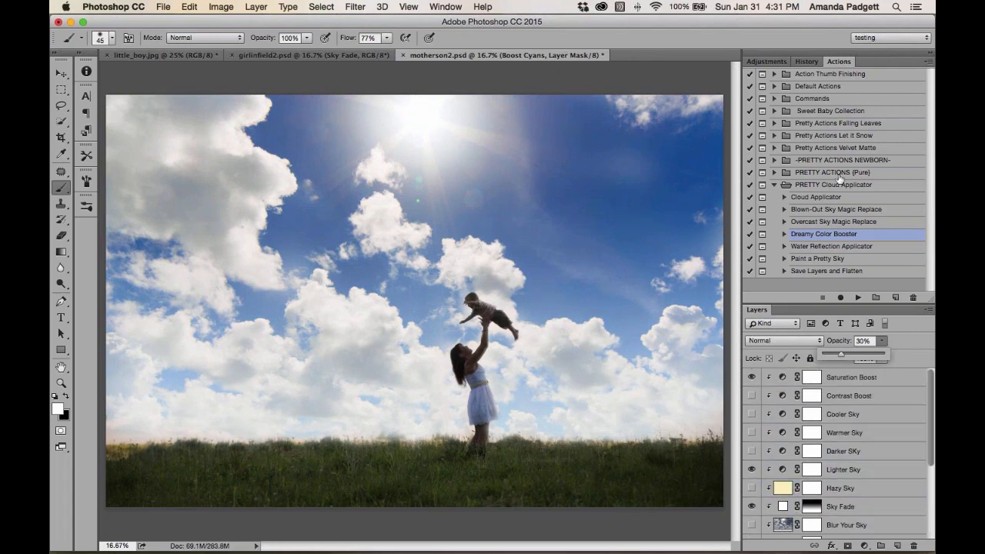
click(807, 62)
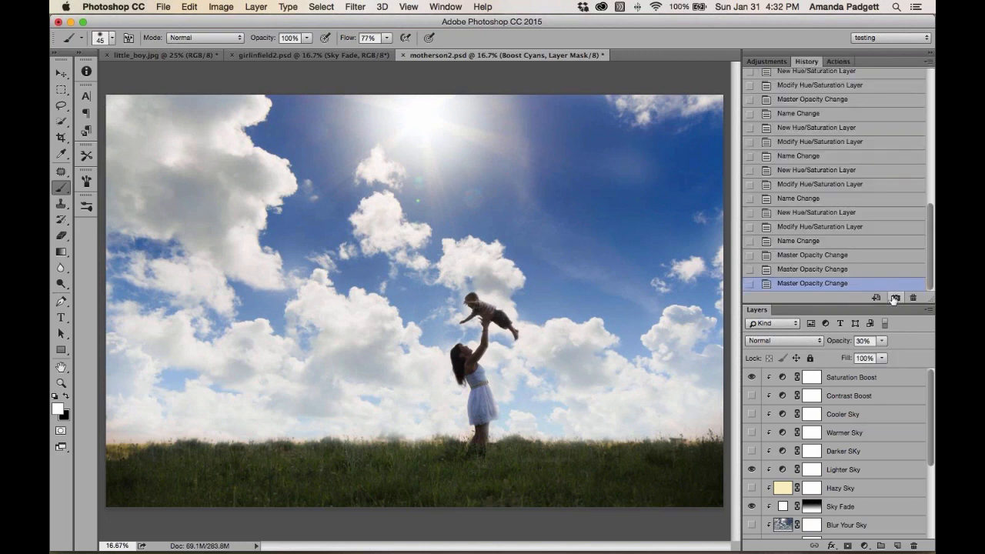
scroll(844, 180, up, 15)
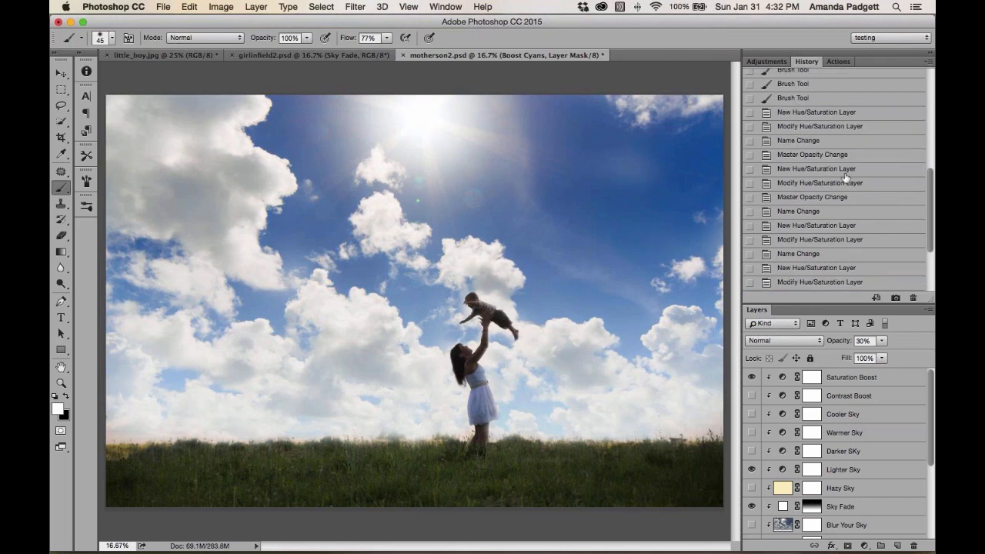
click(814, 99)
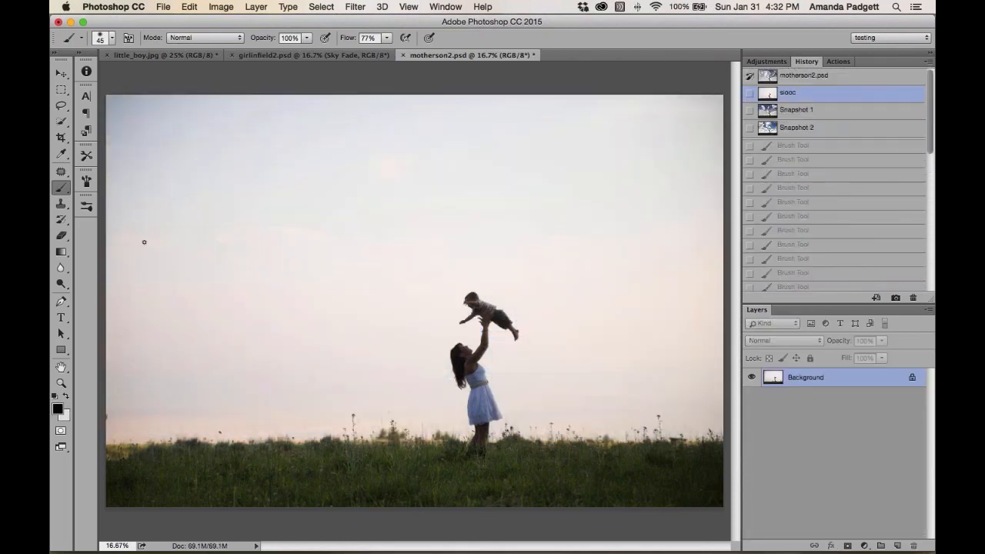
Select the grass, mother and child with the Quick Selection tool, shrinking the brush to 125 px for the figures
click(62, 122)
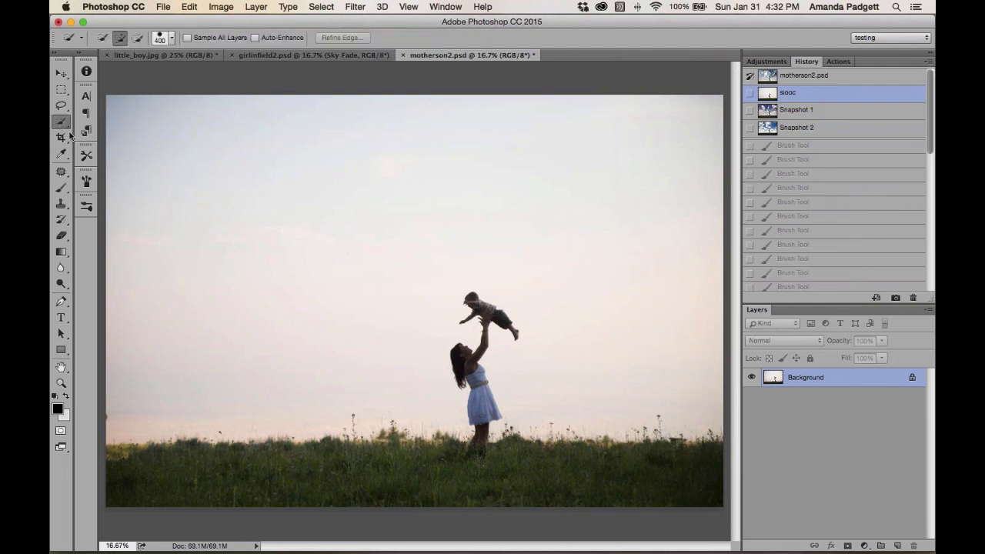
drag(126, 471, 692, 471)
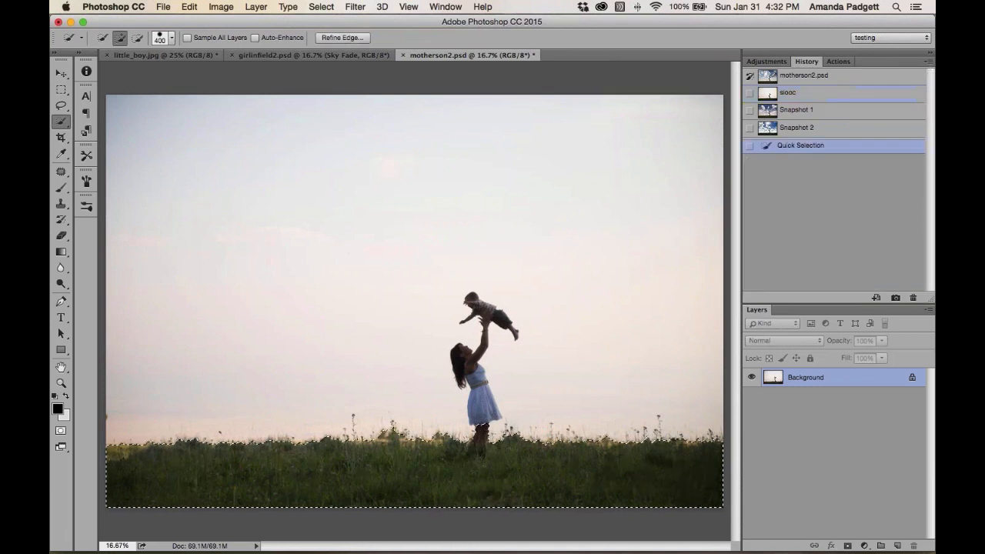
key(bracketleft)
key(bracketleft)
key(bracketleft)
key(bracketleft)
key(bracketleft)
drag(463, 357, 484, 409)
key(bracketleft)
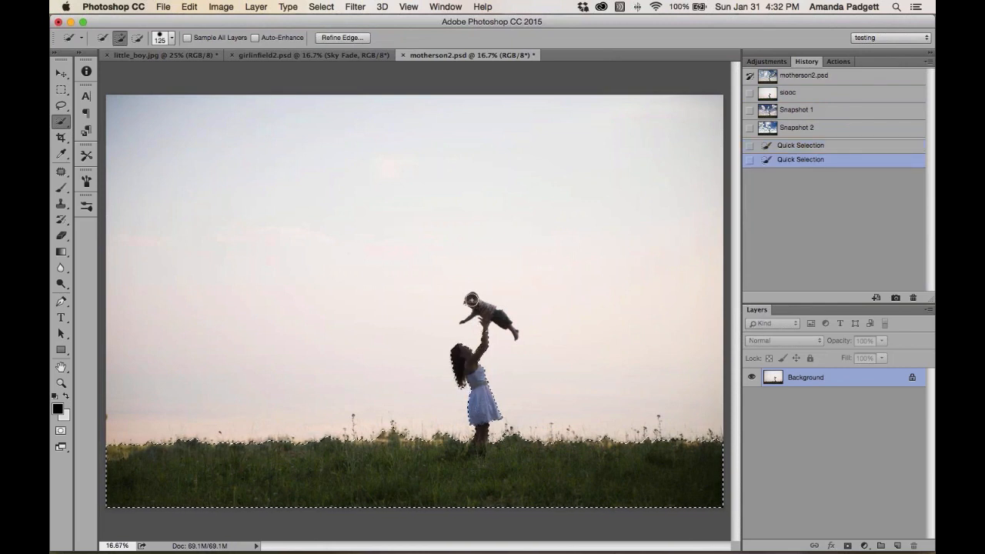
drag(474, 301, 489, 312)
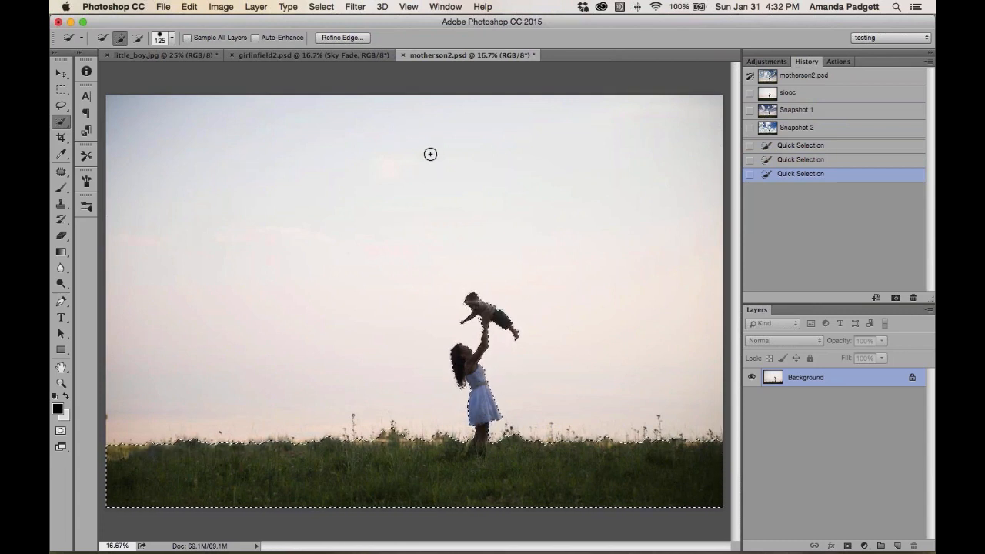
click(321, 7)
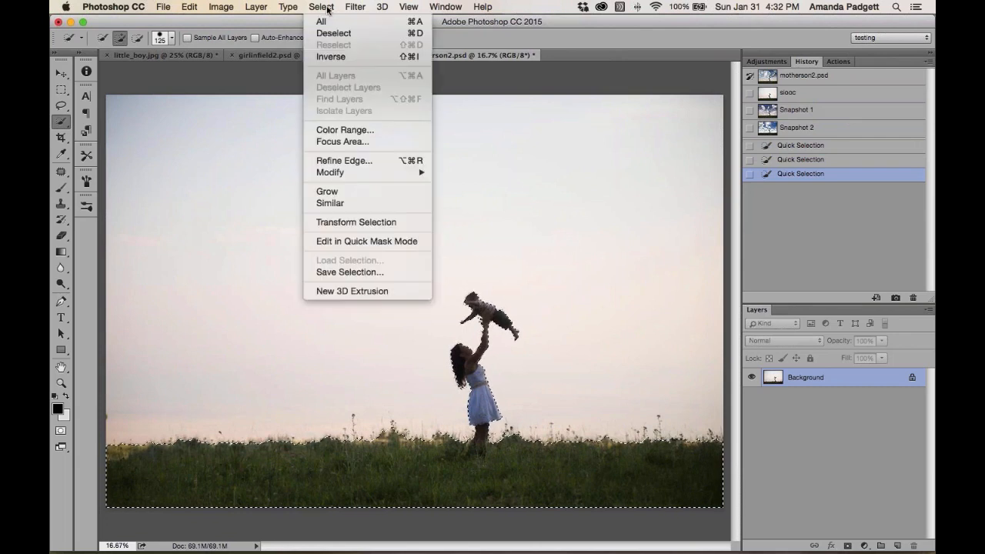
click(347, 161)
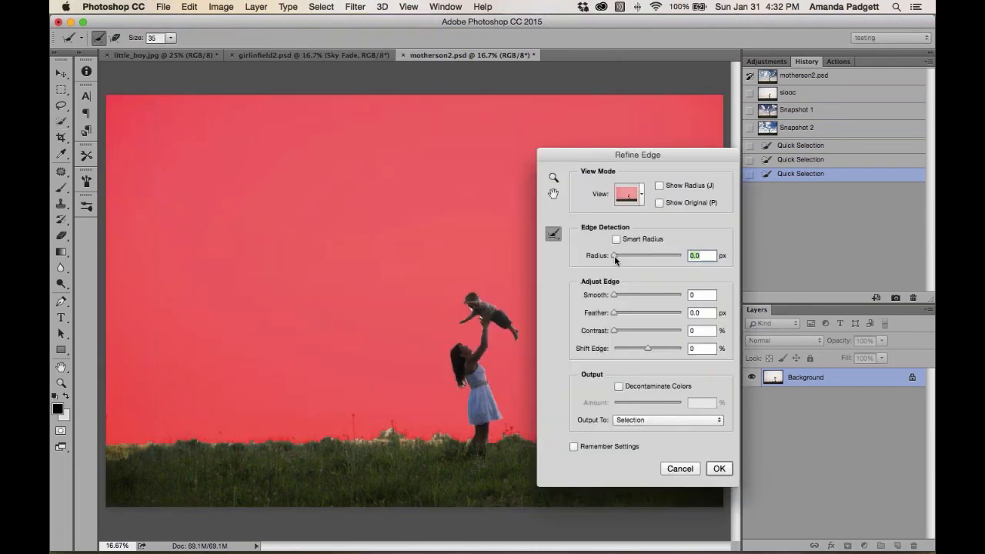
drag(615, 313, 622, 314)
drag(616, 258, 619, 256)
click(650, 421)
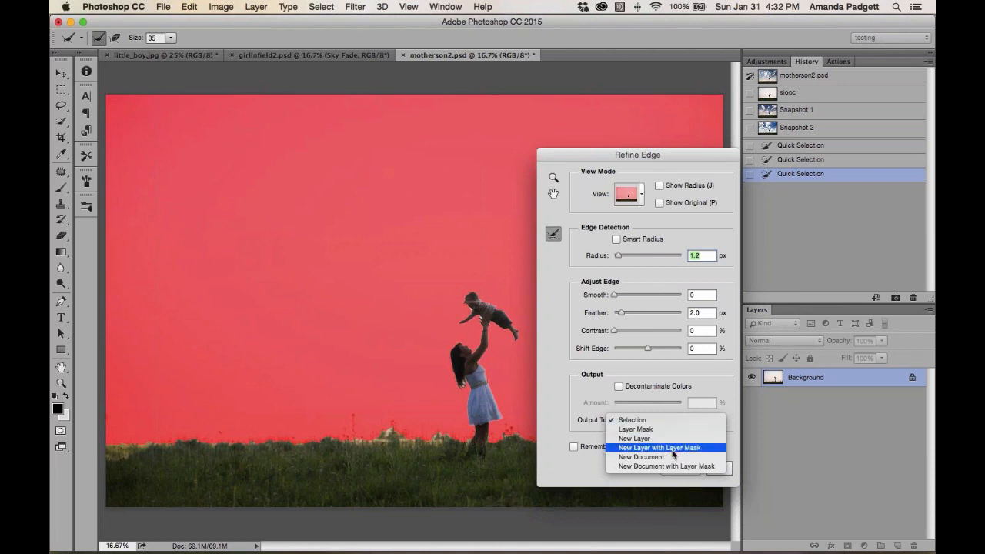
click(575, 161)
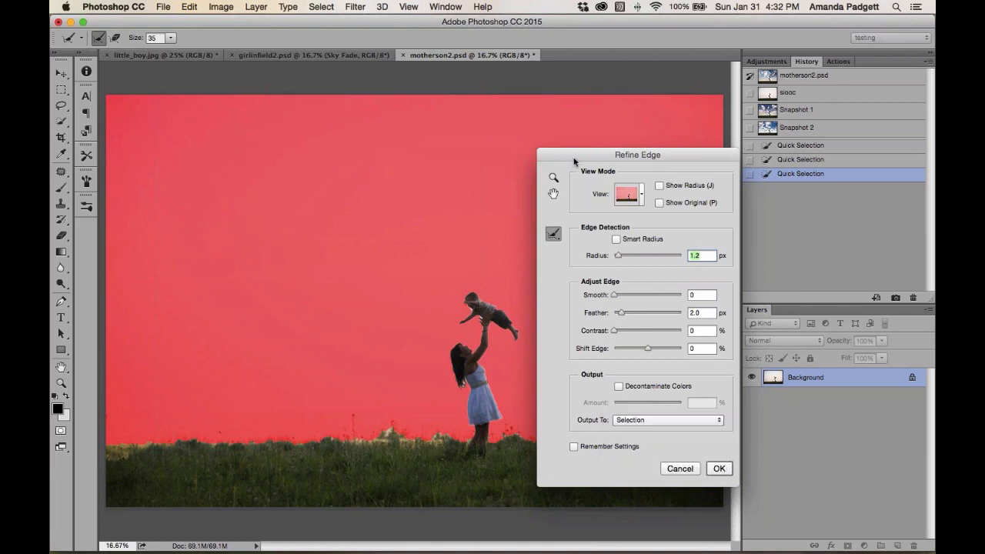
click(666, 470)
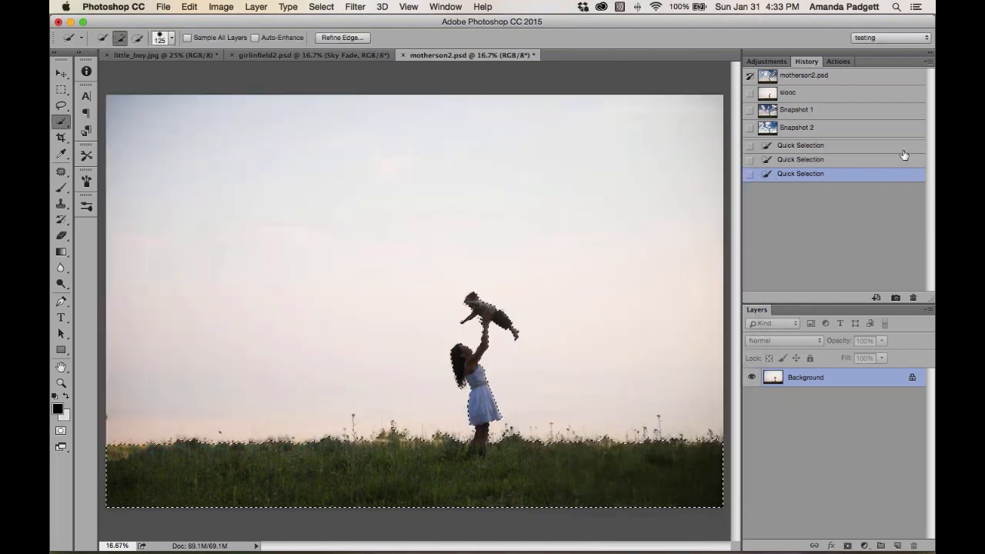
key(super+d)
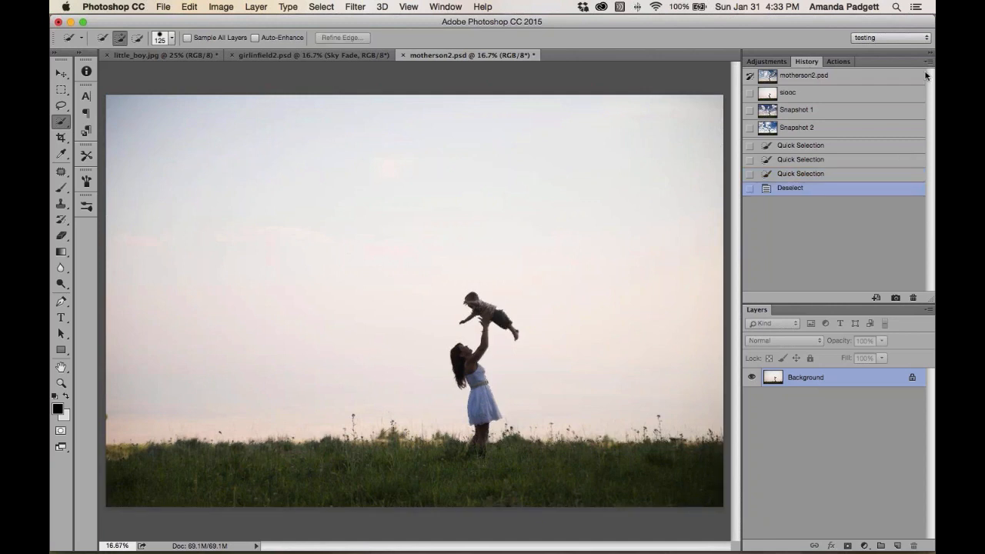
Run the Cloud Applicator action and place Vivid_Skies-15.JPG as the cloud overlay
click(838, 62)
click(840, 199)
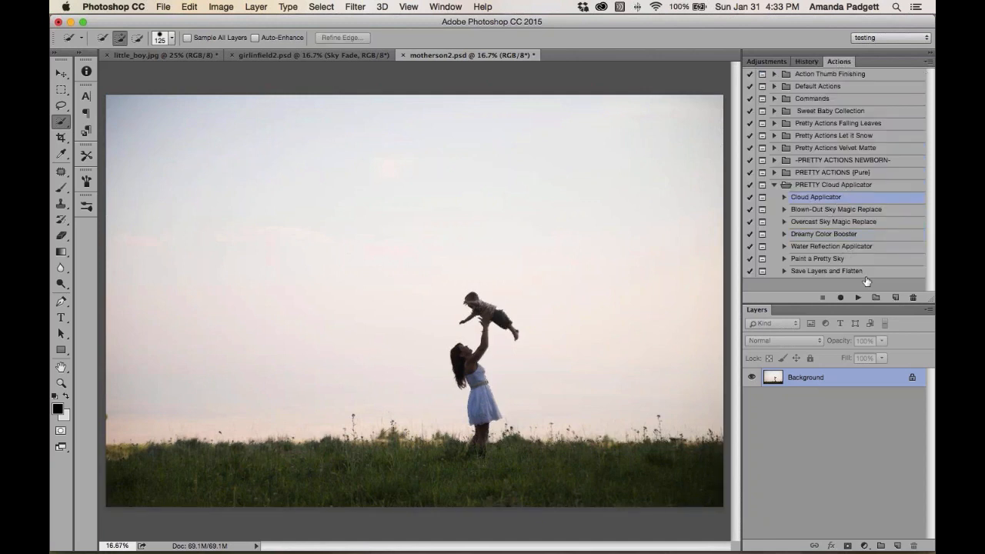
click(858, 297)
click(586, 208)
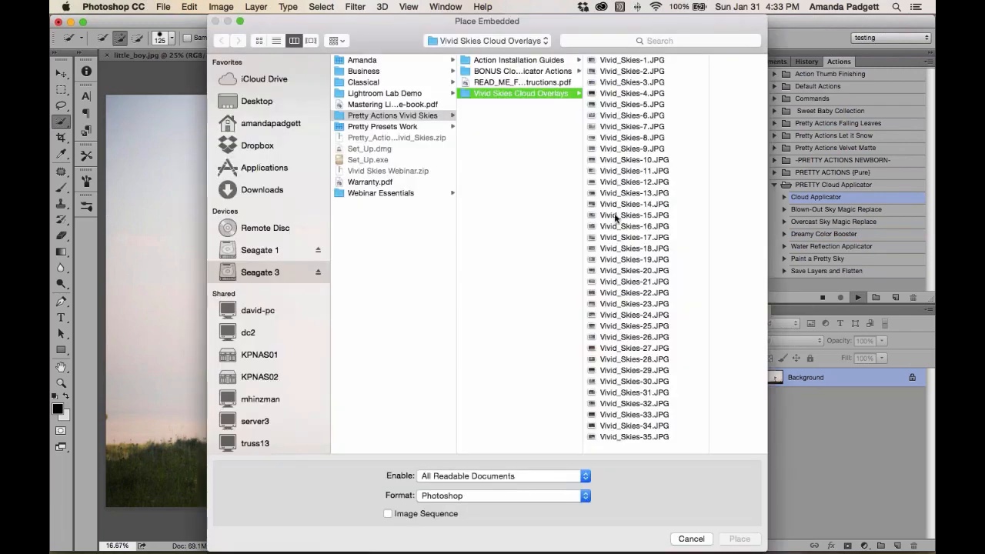
click(614, 214)
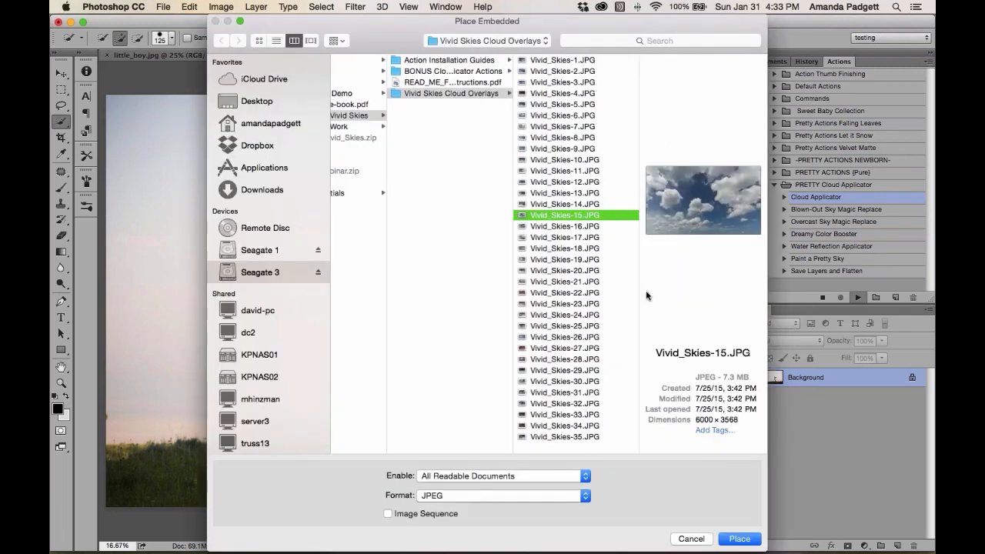
click(740, 539)
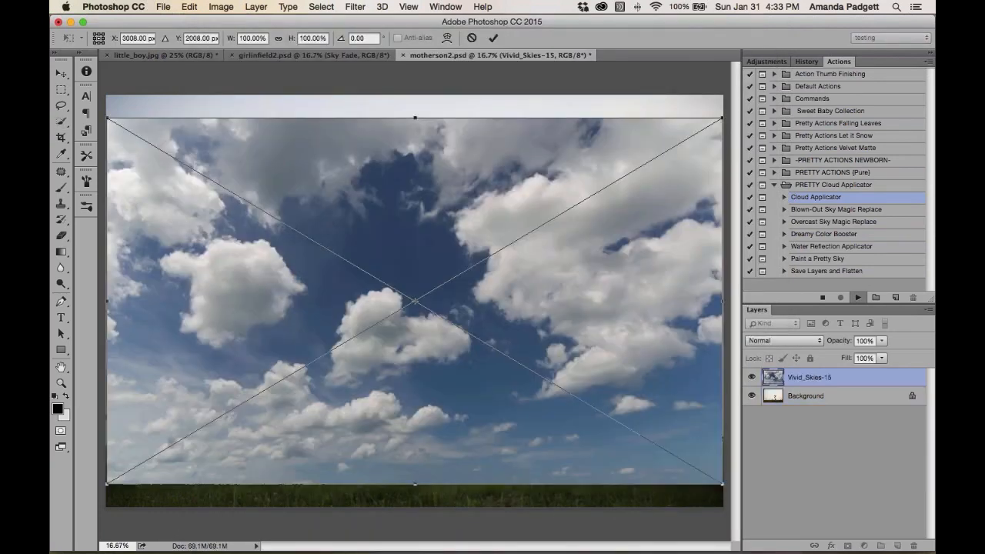
Move the placed clouds upward, stretch them slightly past the left edge, and commit the placement
drag(556, 193, 559, 160)
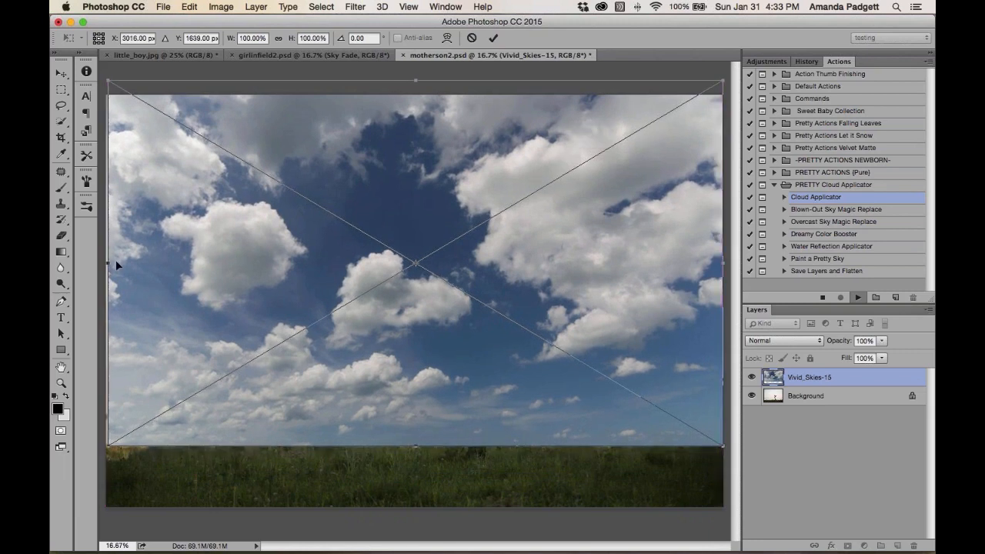
drag(107, 264, 99, 264)
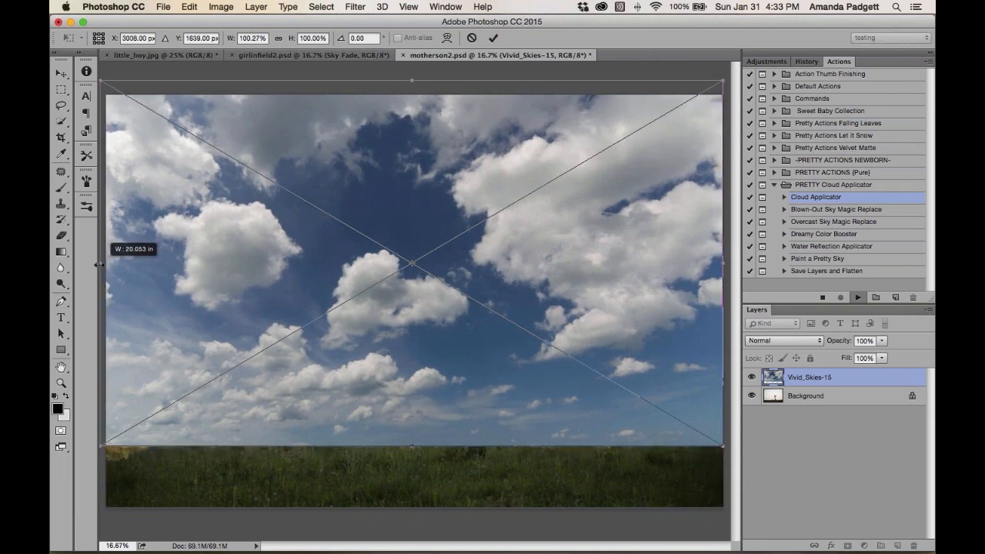
click(494, 38)
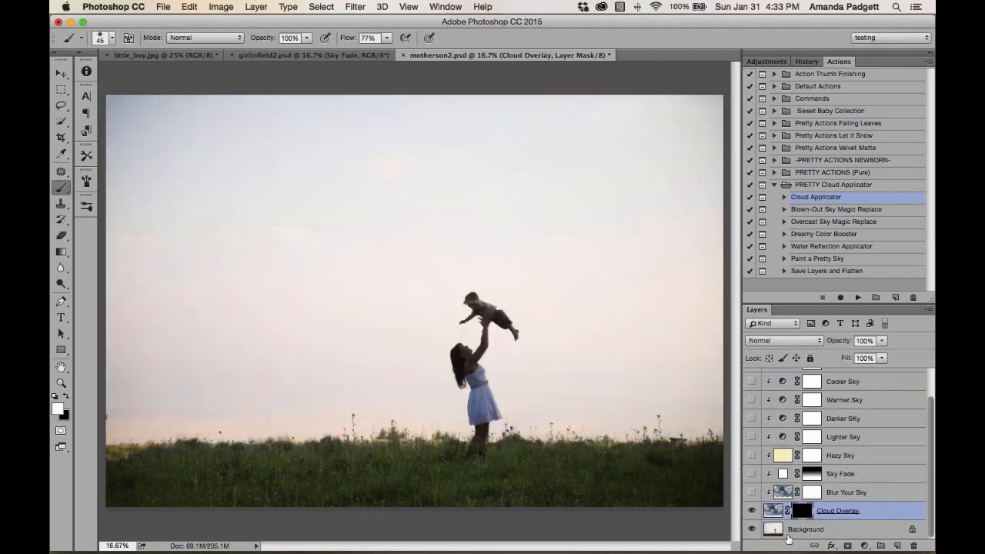
Select the grass, mother and child on the Background layer with Quick Selection, using a 175 px then 100 px brush
click(789, 538)
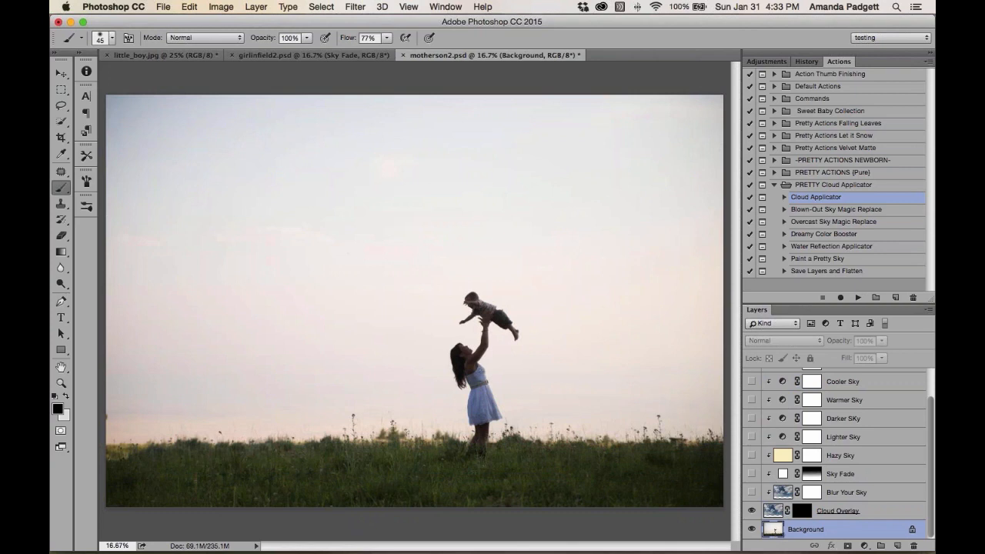
click(60, 122)
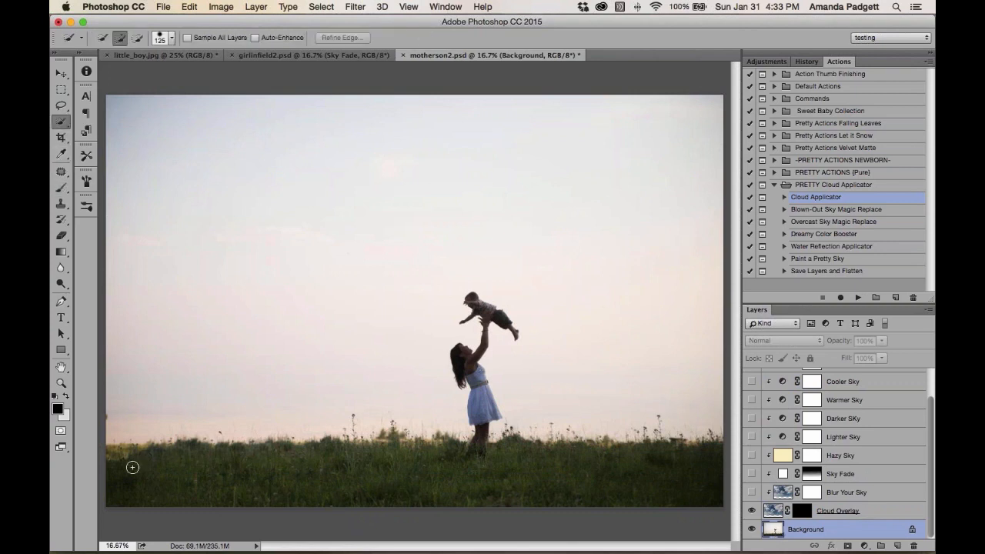
key(bracketright)
key(bracketright)
mouse_move(128, 469)
mouse_down()
mouse_move(266, 482)
mouse_move(668, 478)
mouse_move(625, 469)
mouse_up()
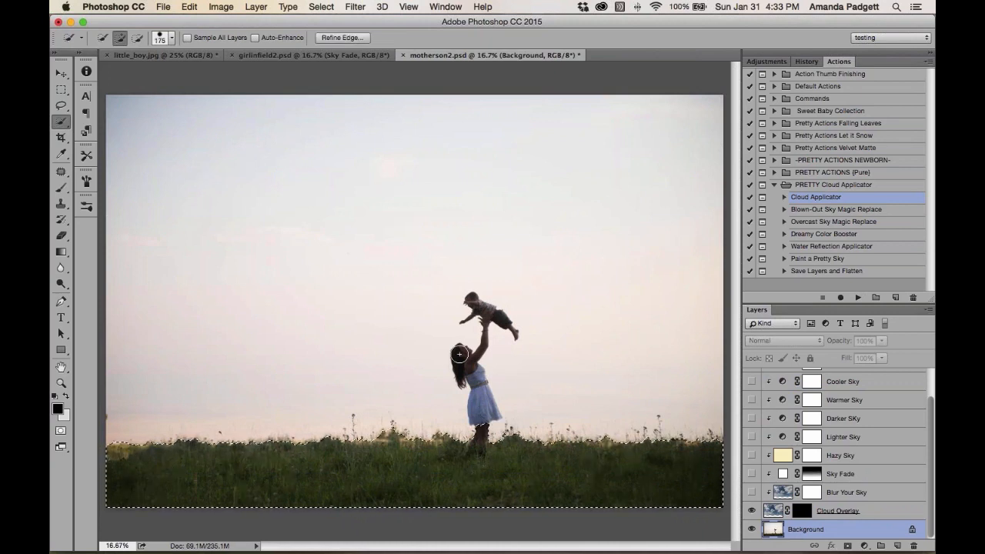
drag(459, 354, 484, 399)
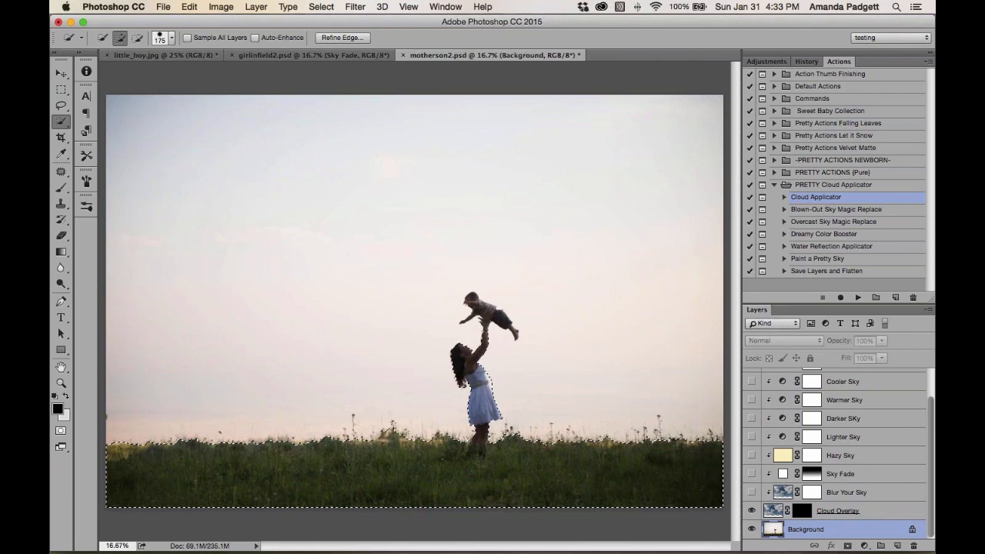
key(bracketleft)
key(bracketleft)
key(bracketleft)
click(487, 309)
key(alt)
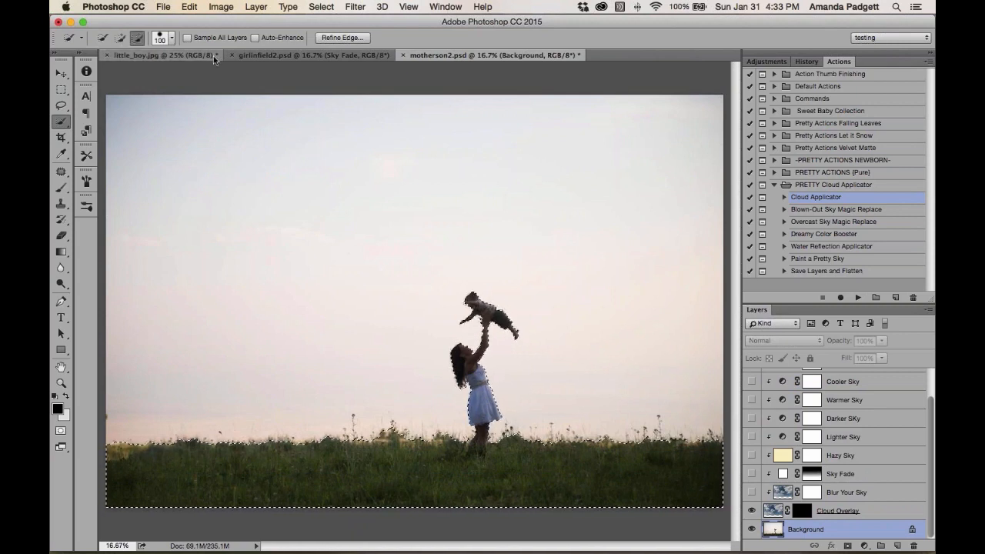
Refine the selection edge with 0.5 px radius and 1.3 px feather, outputting it to a layer mask
click(321, 7)
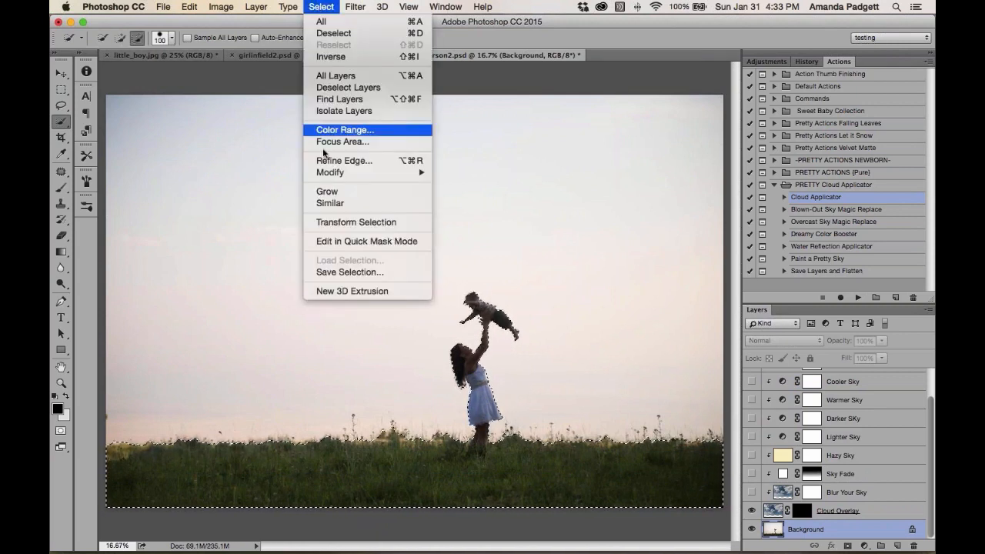
click(329, 164)
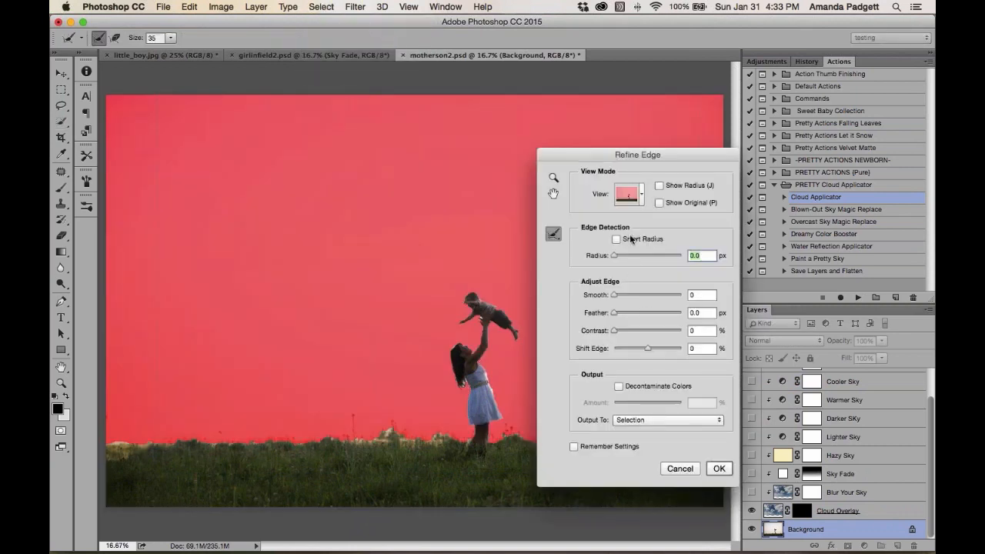
click(616, 256)
drag(614, 310, 617, 312)
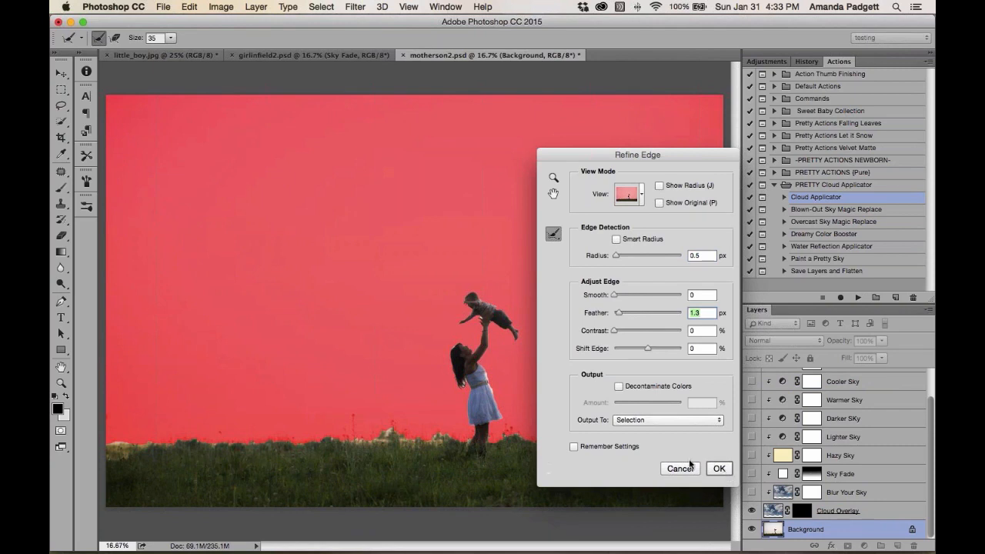
click(679, 420)
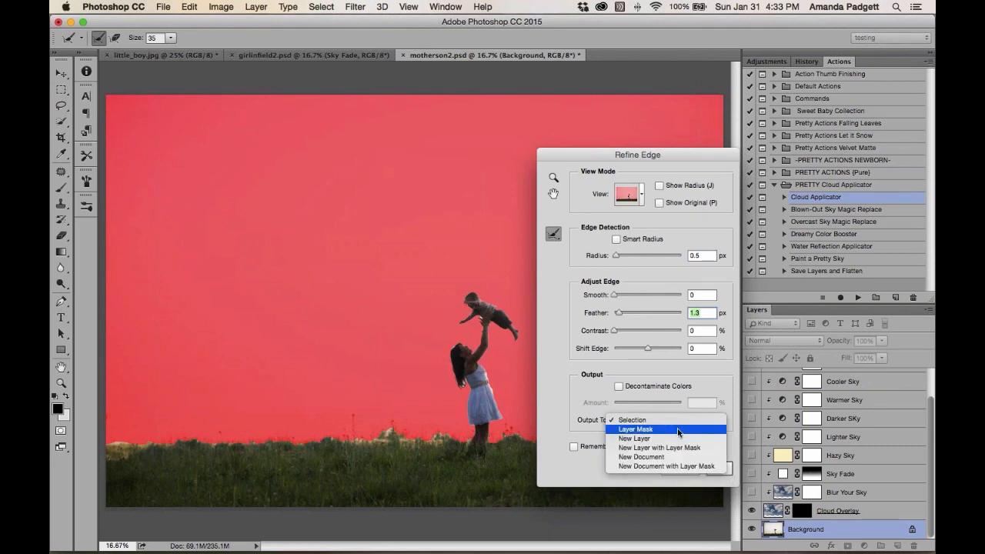
click(677, 429)
click(723, 469)
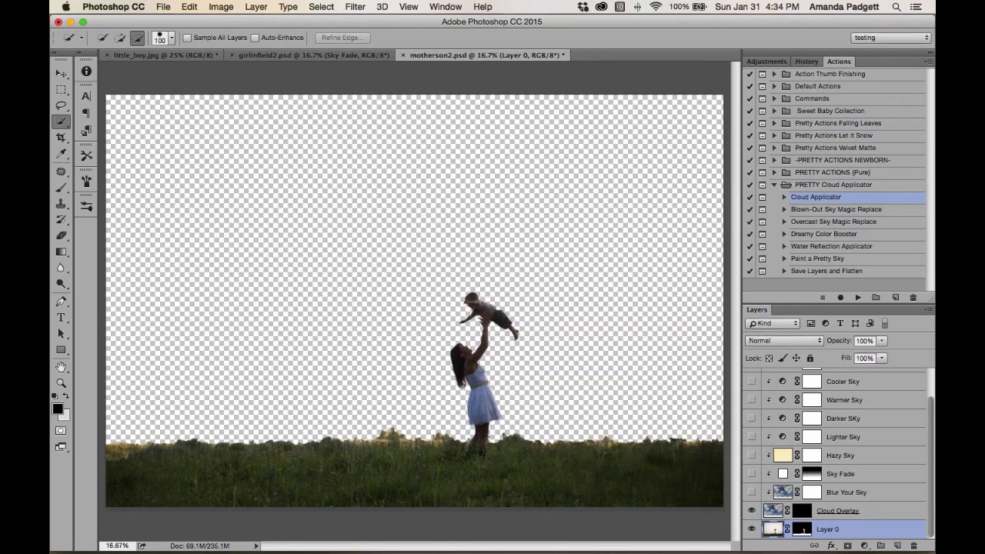
Invert the photo layer's new mask so it reveals the sky instead of the ground and figures
click(802, 530)
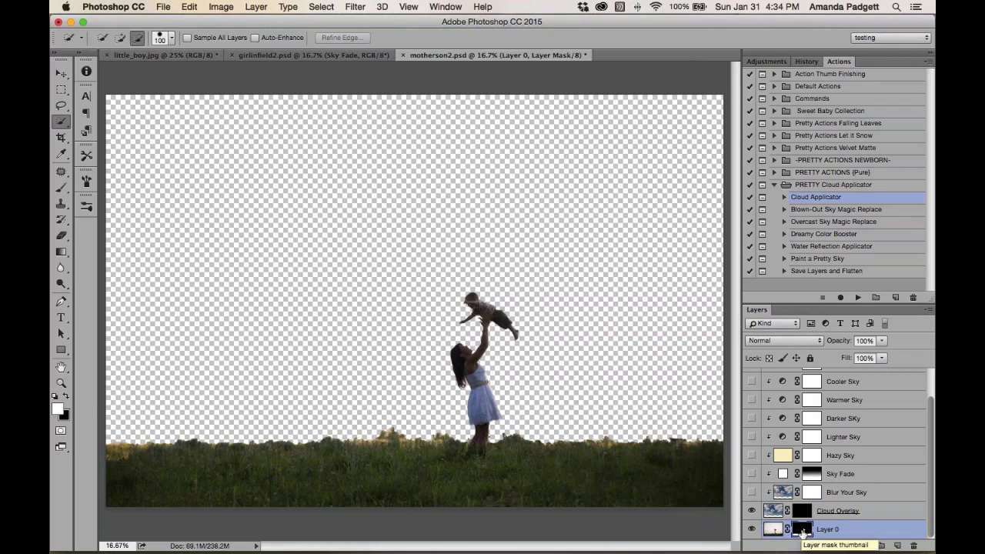
key(super+i)
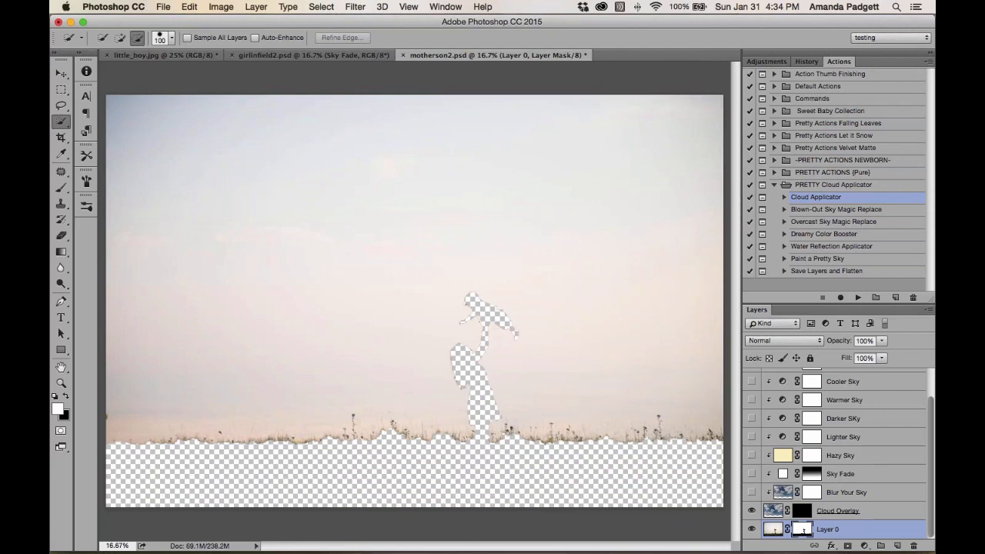
Move the inverted mask onto the Cloud Overlay layer, replacing its existing mask, and show the Sky Fade layer
drag(804, 529, 800, 513)
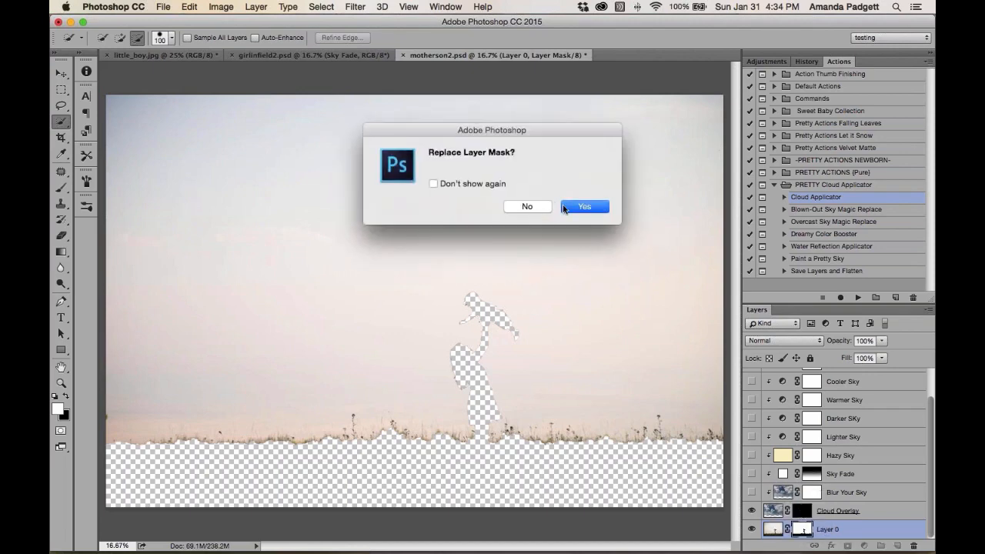
click(585, 207)
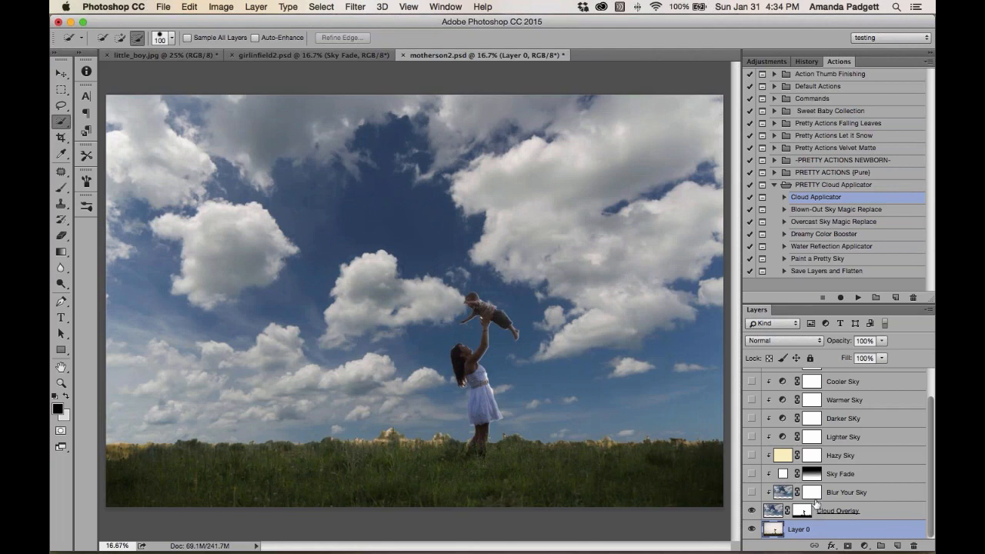
click(812, 474)
click(753, 475)
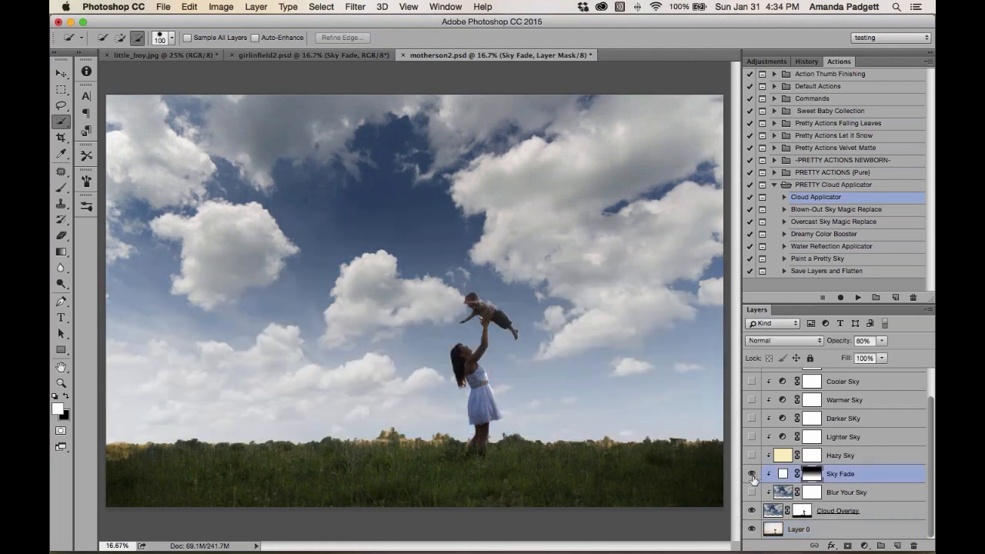
Paint black on the Cloud Overlay mask along the lower-left horizon with a 600 px brush at 42% opacity
click(801, 512)
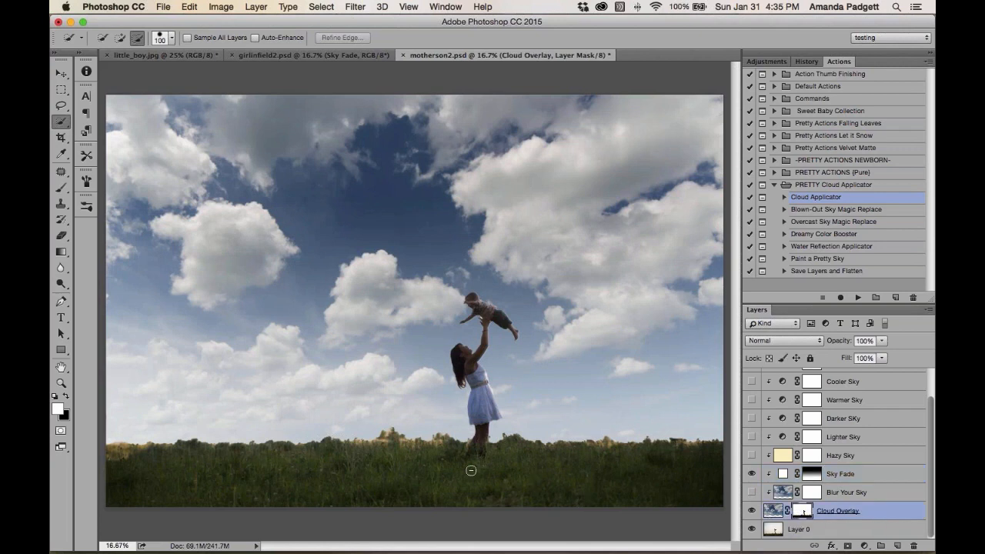
key(x)
key(b)
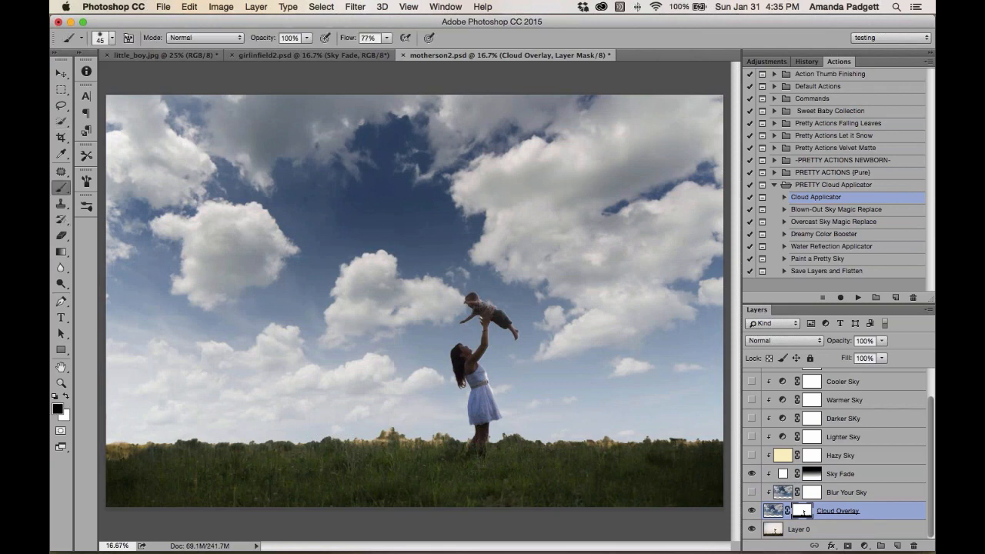
click(307, 37)
drag(308, 50, 271, 51)
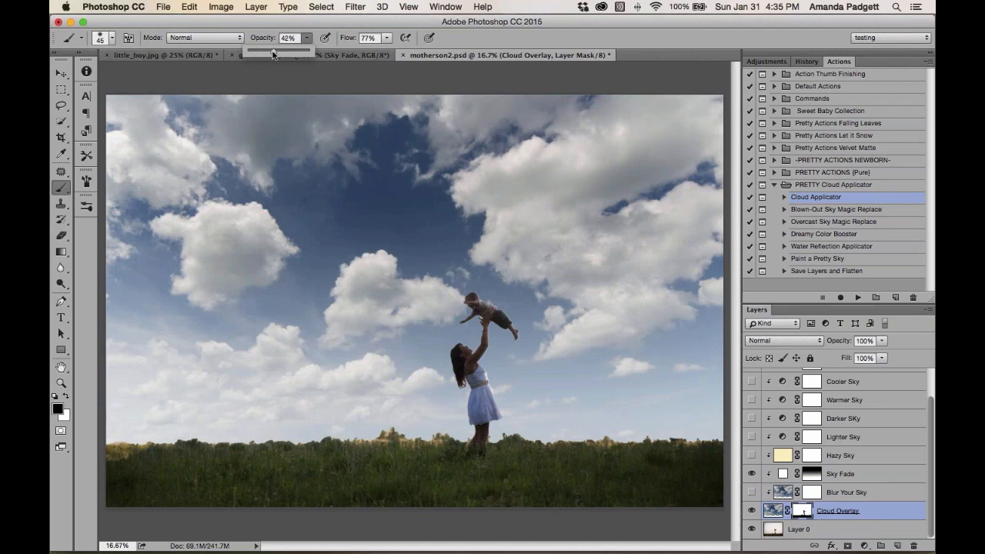
click(170, 469)
key(bracketright)
key(bracketright)
key(bracketright)
key(bracketright)
key(bracketright)
key(bracketright)
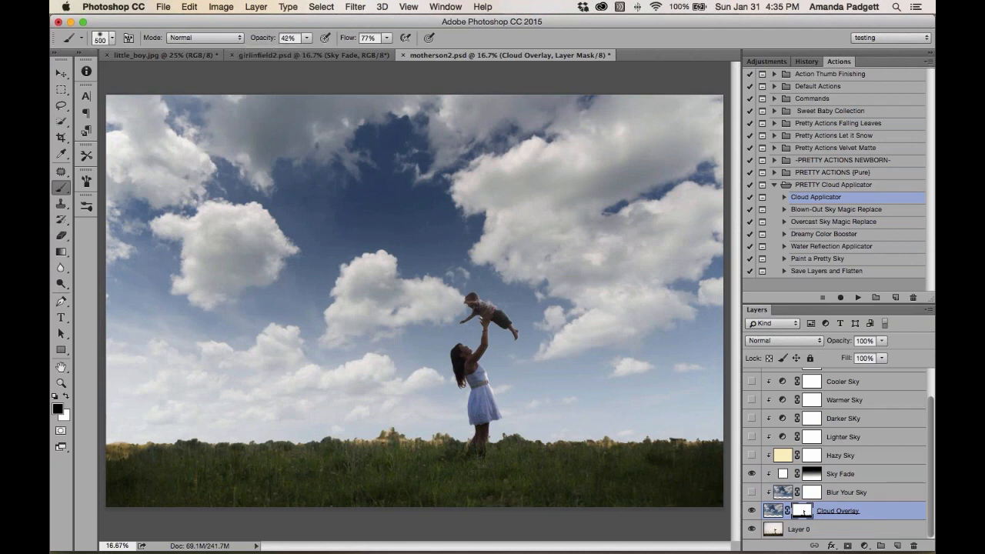
key(bracketright)
key(bracketright)
key(bracketright)
key(bracketright)
key(bracketright)
mouse_move(140, 458)
mouse_down()
mouse_move(203, 454)
mouse_move(195, 467)
mouse_move(185, 461)
mouse_up()
Paint more black along the horizon on the mask at 65% opacity with 300 px and 500 px brushes
key(bracketleft)
key(bracketleft)
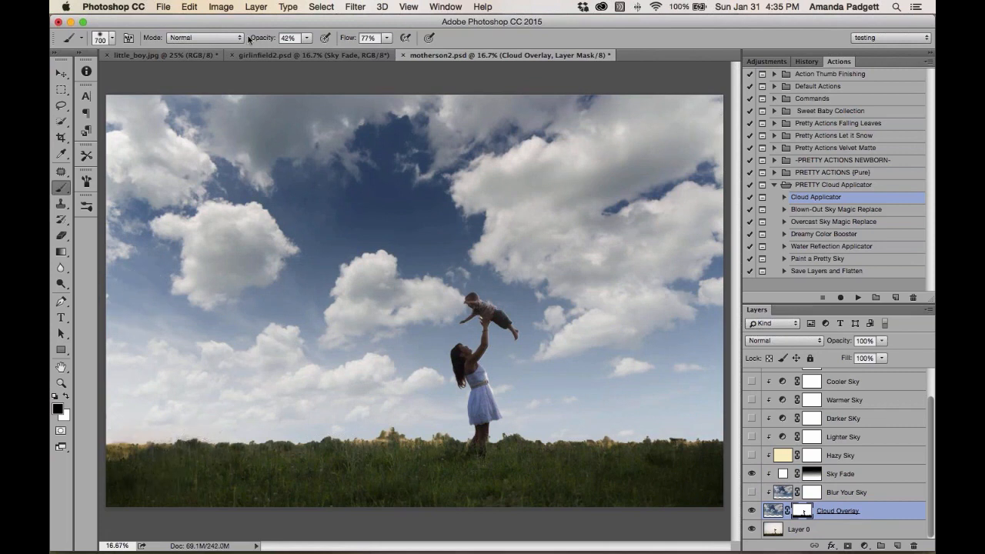
key(6)
key(5)
key(bracketleft)
key(bracketleft)
mouse_move(306, 451)
mouse_down()
mouse_move(275, 449)
mouse_move(276, 439)
mouse_move(207, 449)
mouse_move(206, 437)
mouse_move(189, 454)
mouse_move(117, 430)
mouse_move(186, 457)
mouse_up()
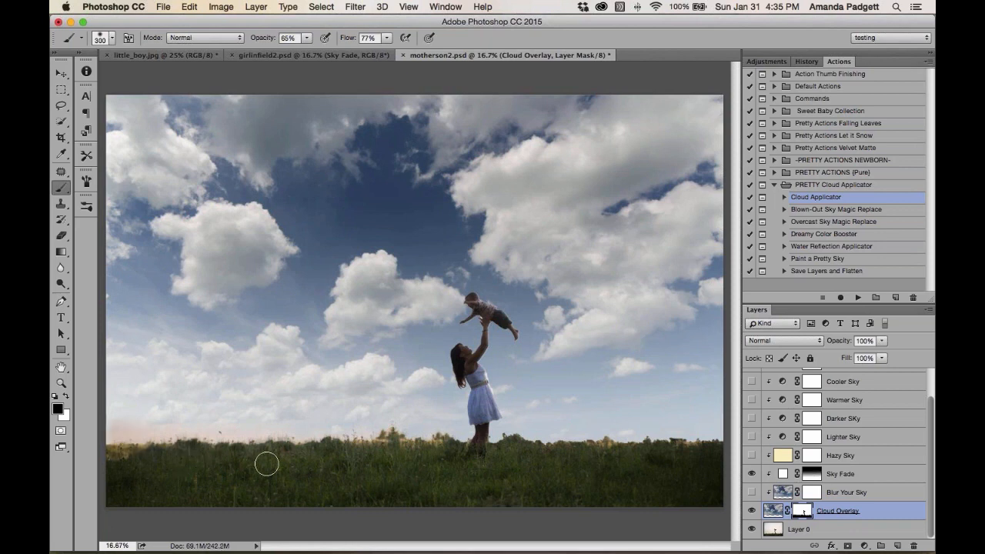
key(bracketright)
key(bracketright)
mouse_move(406, 452)
mouse_down()
mouse_move(376, 443)
mouse_move(462, 453)
mouse_move(537, 442)
mouse_move(726, 442)
mouse_move(684, 457)
mouse_move(593, 452)
mouse_up()
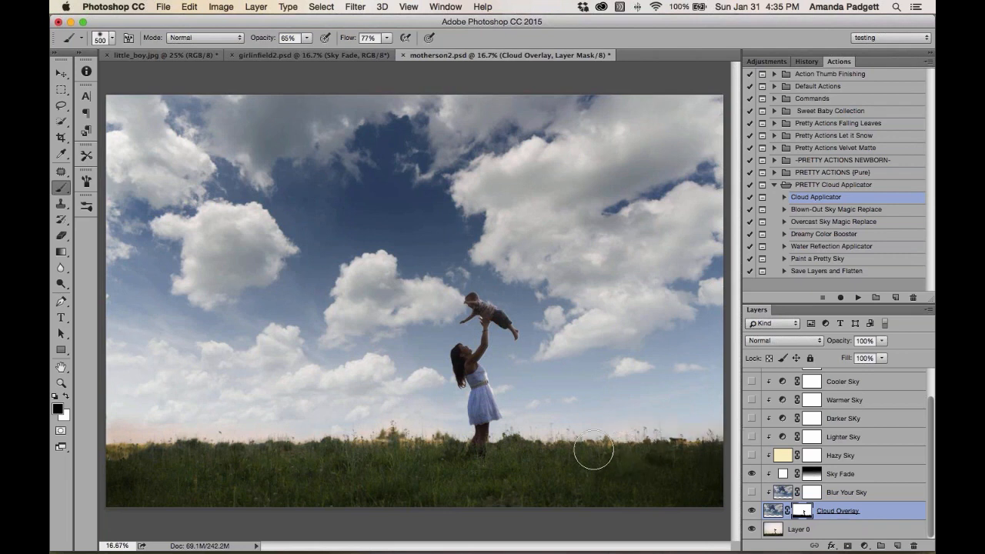
Set the Sky Fade layer's opacity to 82%
click(838, 474)
drag(835, 345, 849, 345)
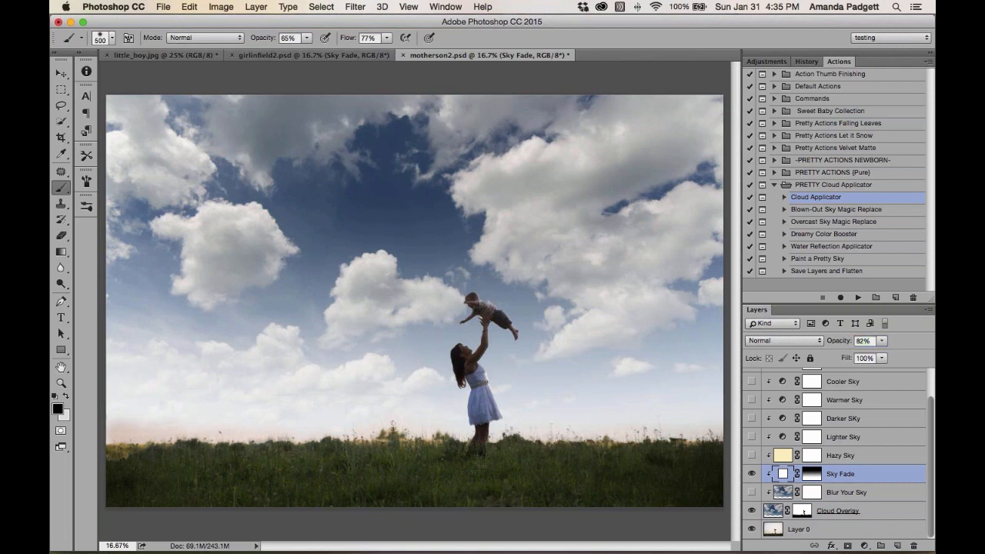
click(806, 514)
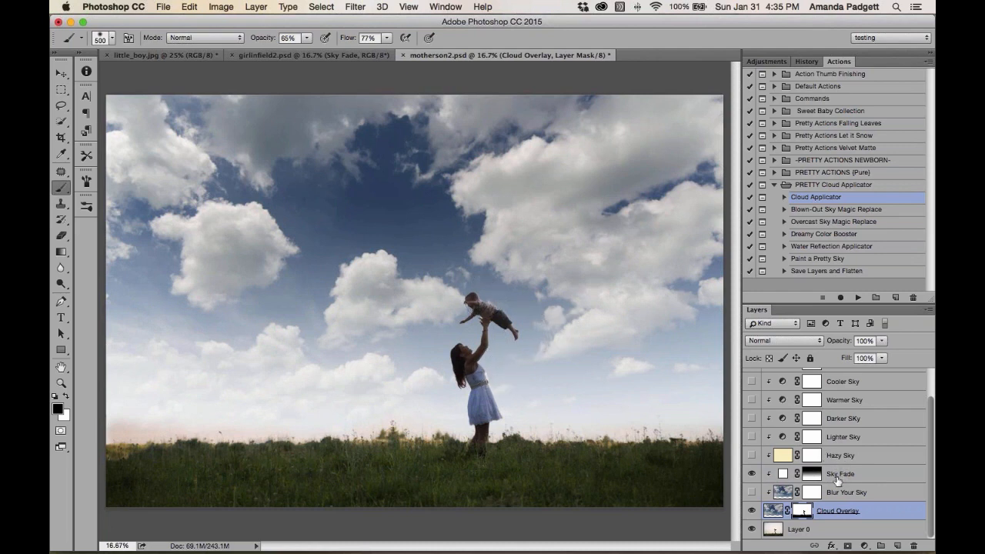
Show the Blur Your Sky layer at 29% opacity and show the Contrast Boost layer
click(752, 492)
click(868, 487)
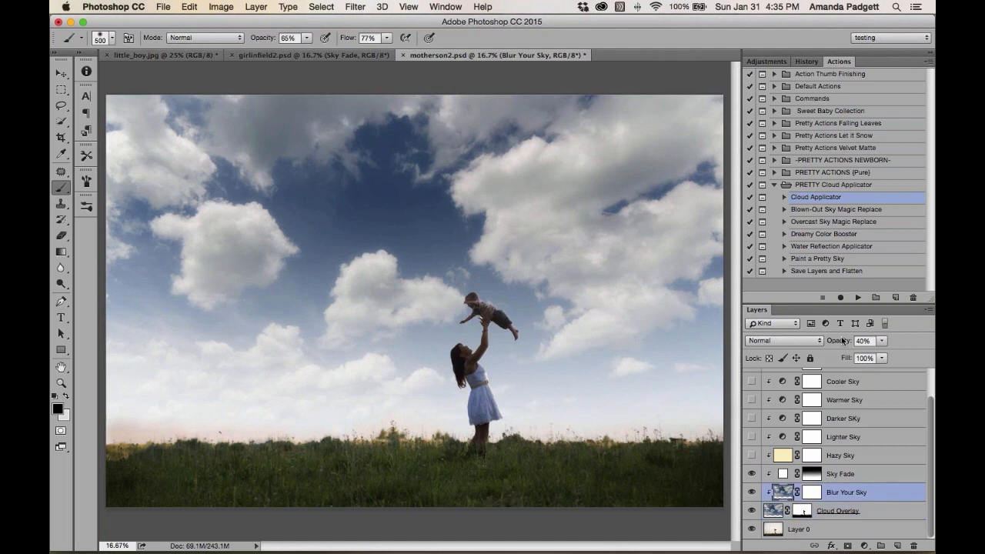
drag(844, 341, 837, 354)
scroll(840, 377, up, 2)
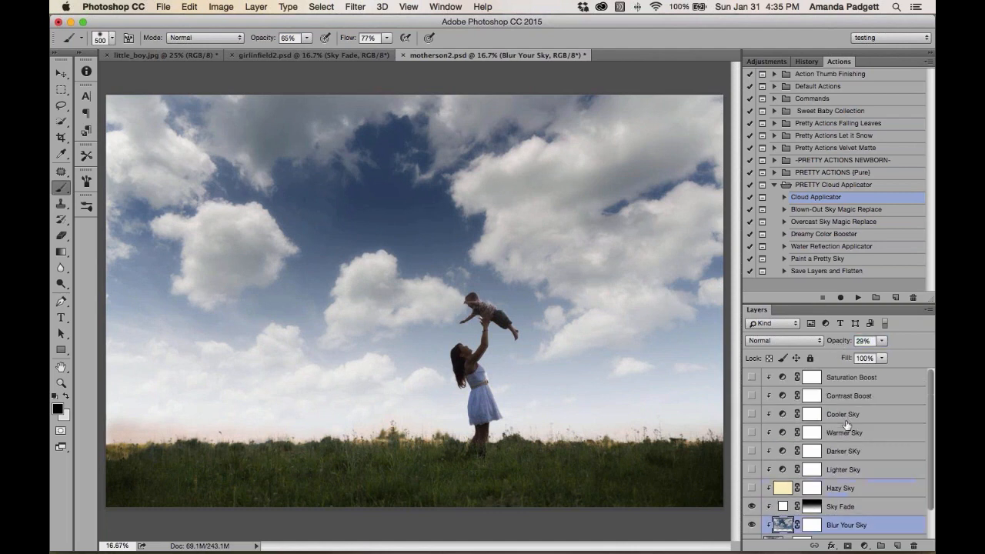
click(752, 395)
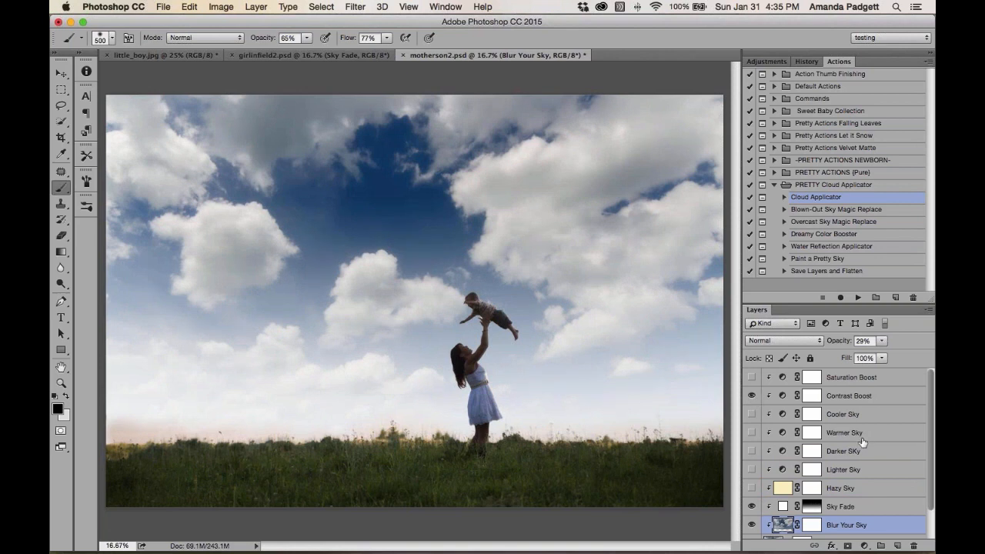
Open the recent file bridalcouple2.psd
click(162, 9)
mouse_move(177, 70)
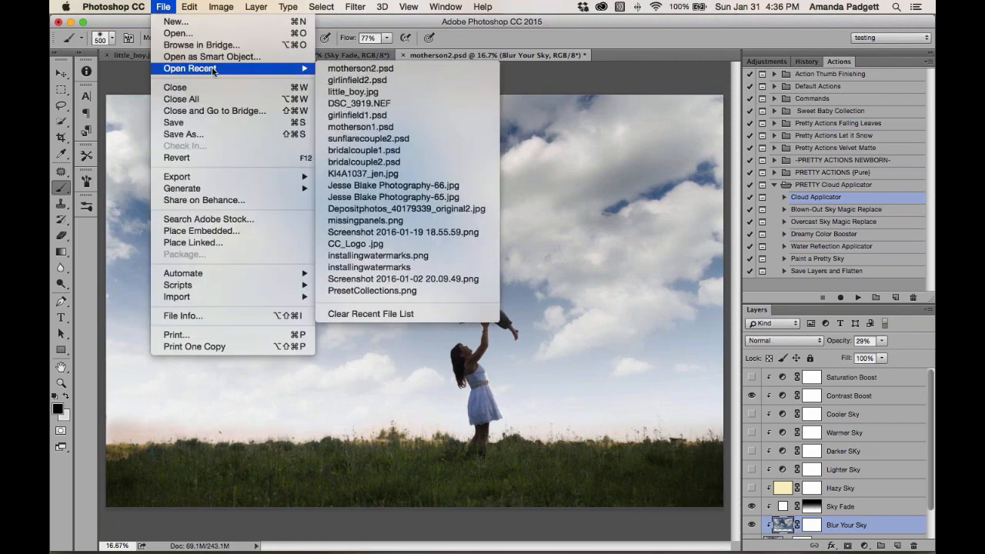
click(411, 153)
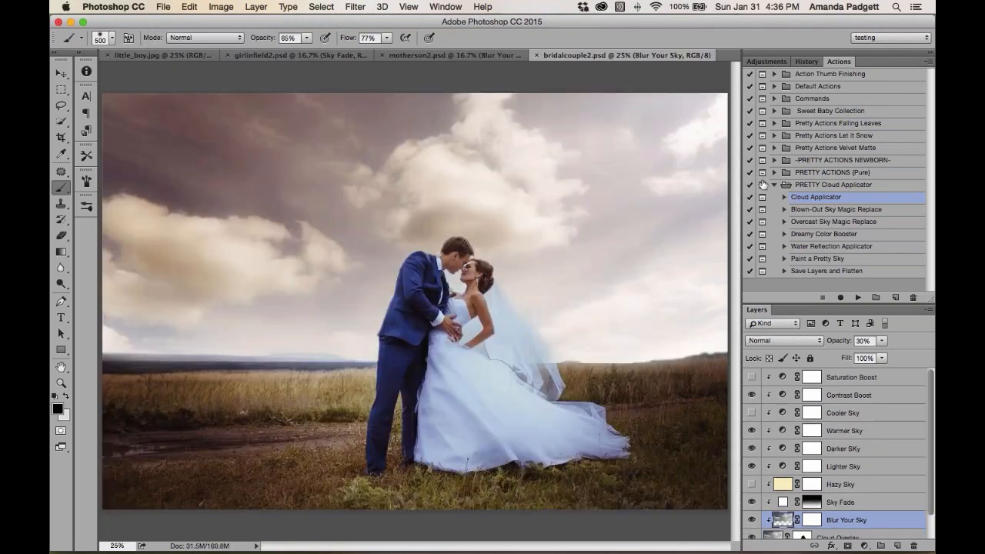
Toggle between the original photo layer alone and the full sky edit to compare them
click(807, 61)
scroll(800, 429, down, 2)
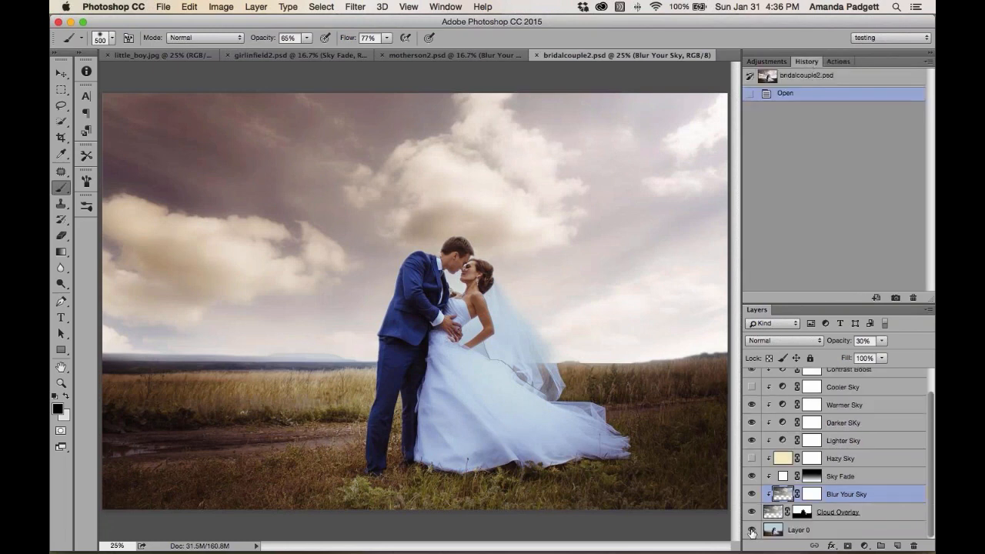
alt+click(751, 530)
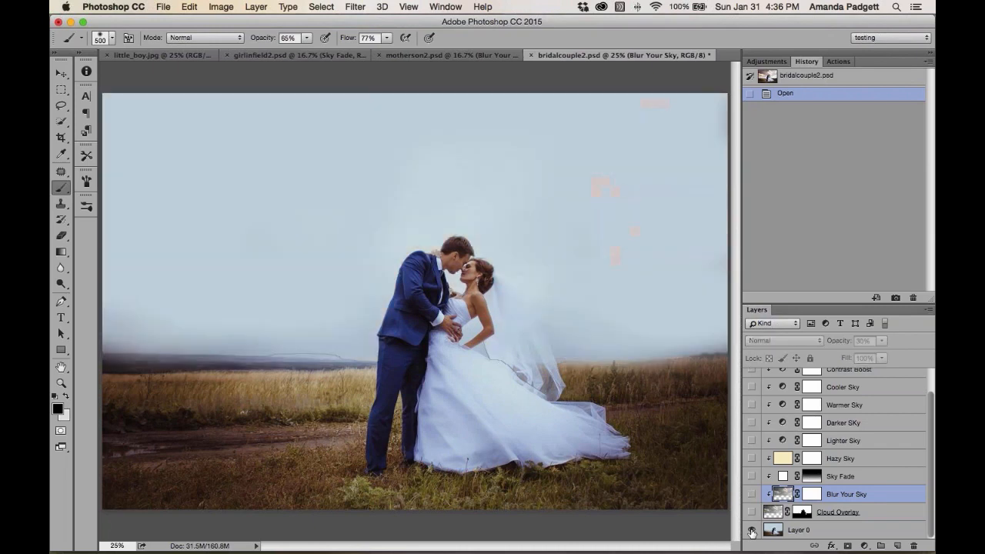
alt+click(751, 530)
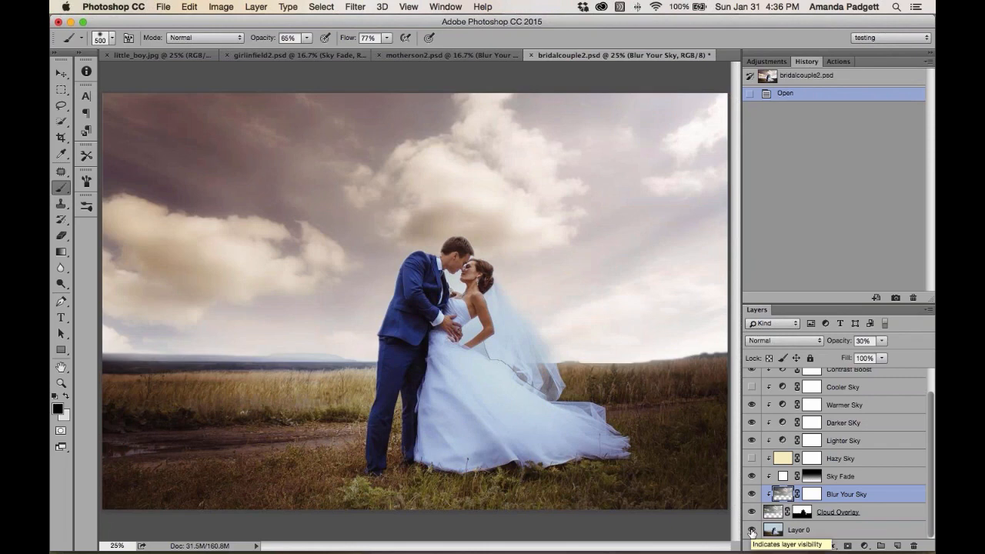
alt+click(751, 531)
alt+click(752, 531)
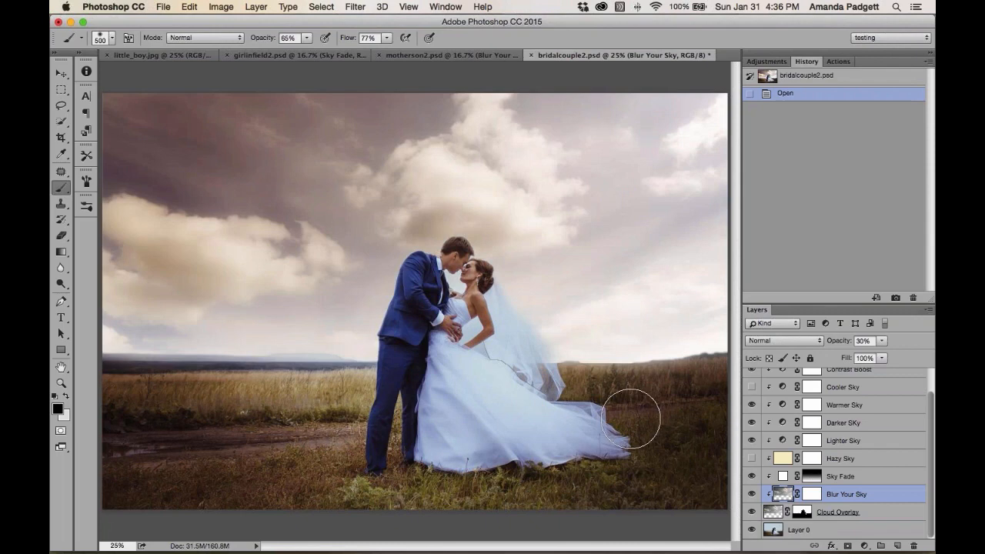
Zoom in and paint white on the Cloud Overlay mask in the gap between the bride's arm and waist with a 70 px brush
key(super+plus)
key(super+plus)
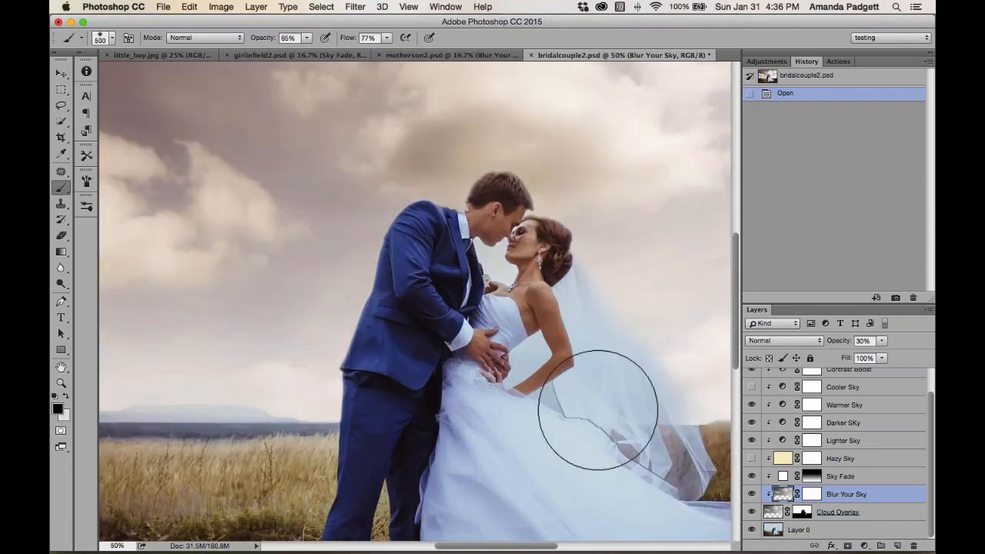
key(bracketleft)
key(bracketleft)
key(bracketleft)
key(bracketleft)
key(bracketleft)
key(bracketleft)
key(bracketleft)
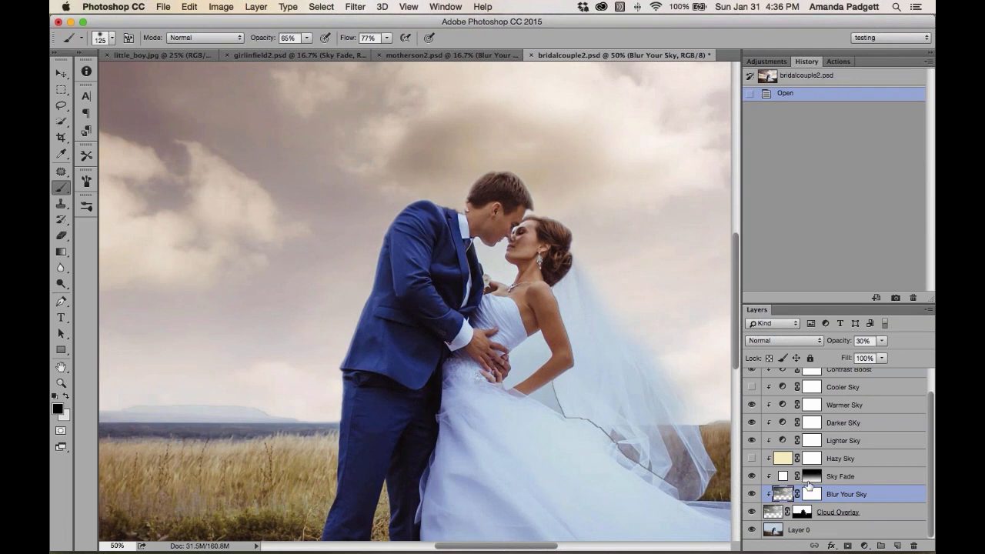
scroll(809, 497, up, 1)
scroll(811, 489, up, 1)
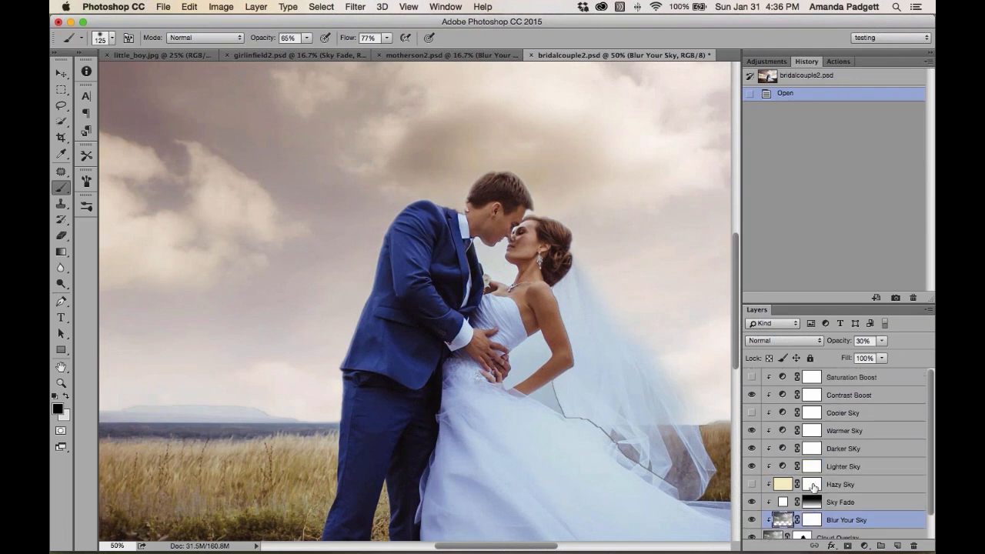
scroll(812, 489, down, 2)
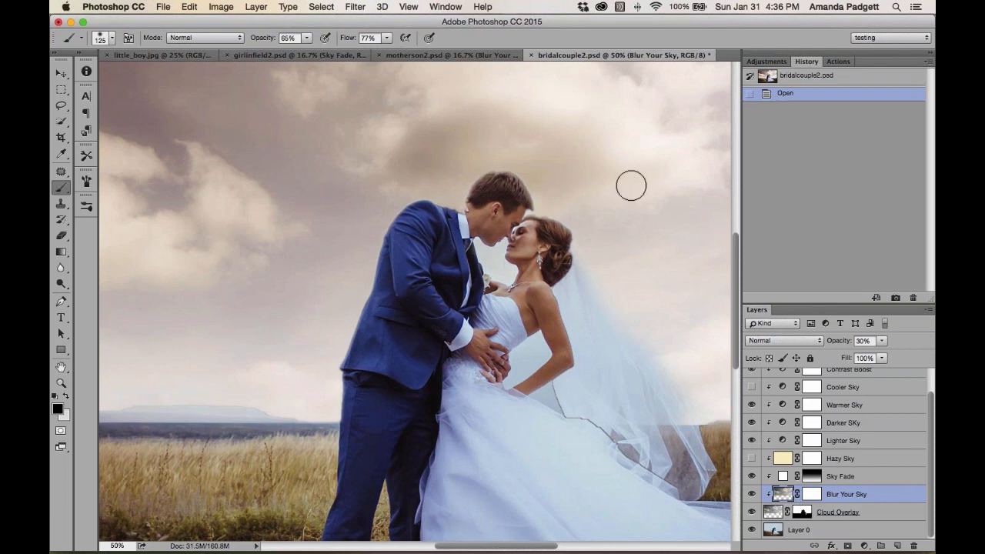
click(804, 513)
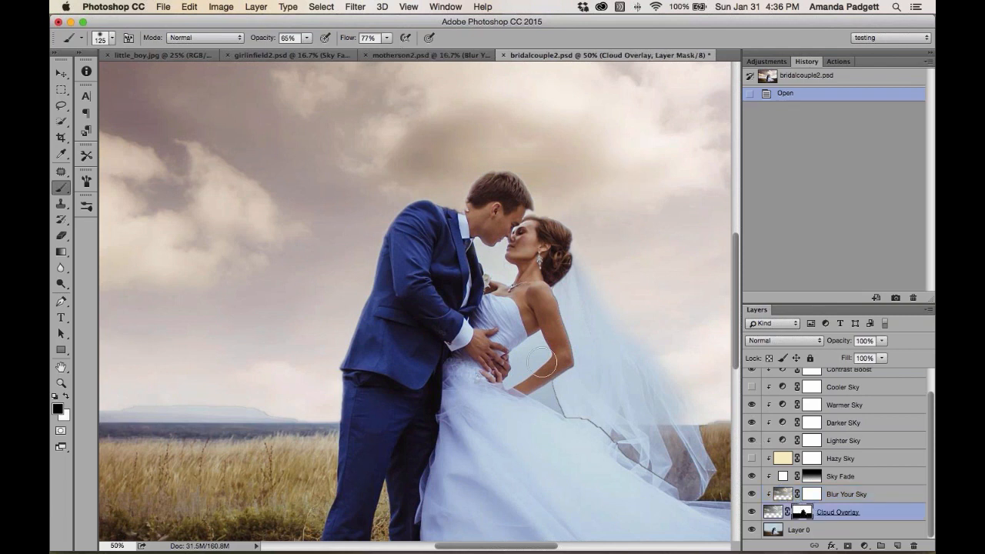
key(x)
key(bracketleft)
key(bracketleft)
key(bracketleft)
key(bracketleft)
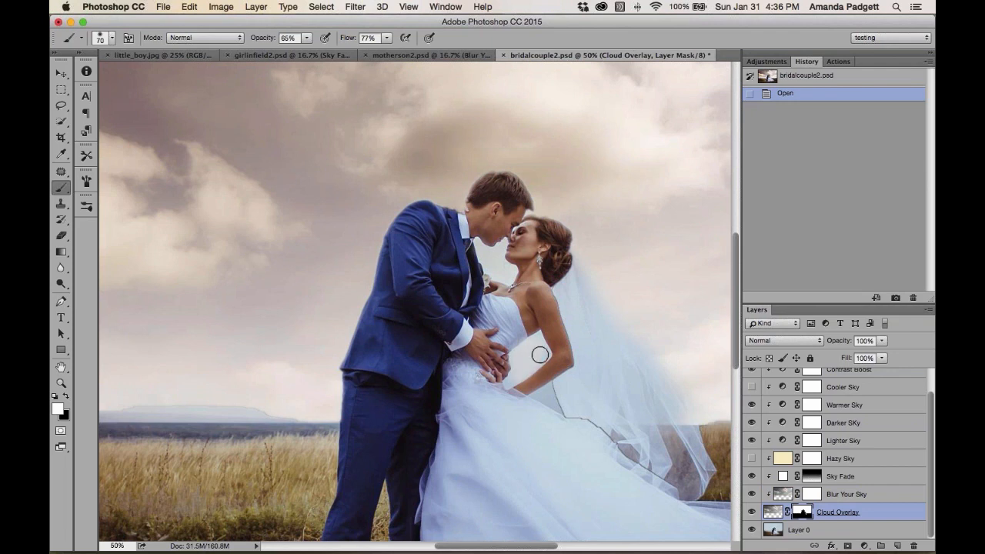
drag(536, 339, 513, 379)
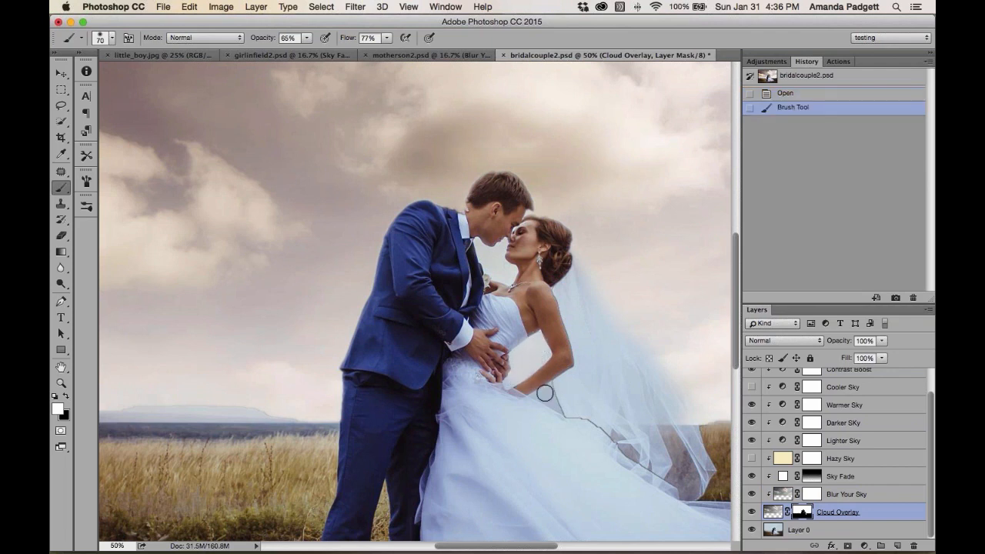
click(543, 394)
Refine the mask in the gap between the bride's arm and dress with a 45 px brush, then zoom out
key(bracketleft)
key(bracketleft)
key(bracketleft)
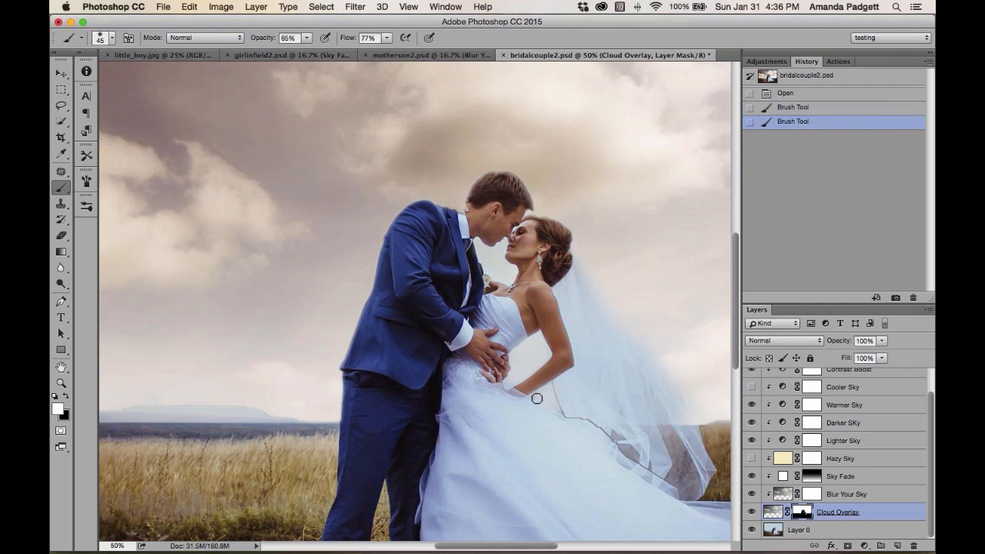
drag(552, 405, 515, 383)
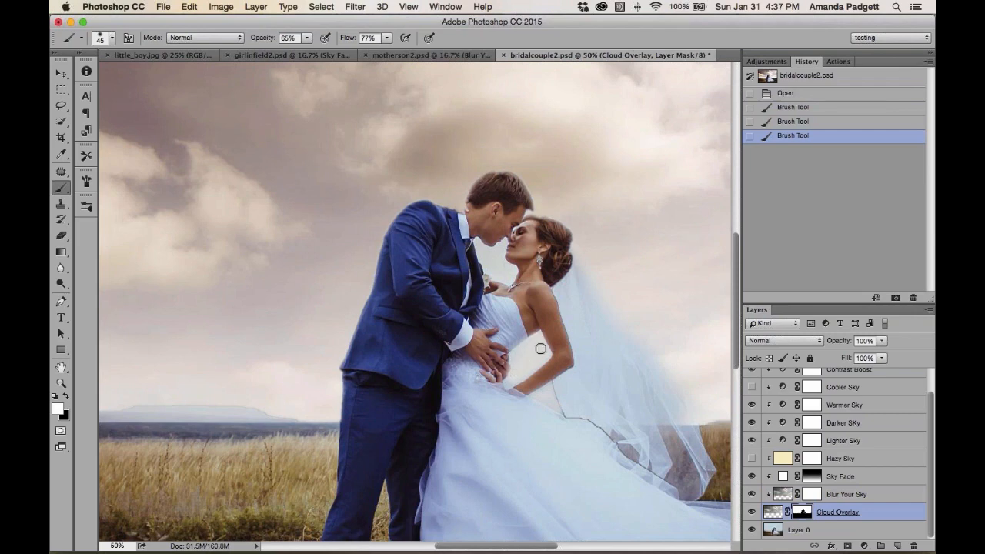
drag(538, 361, 549, 347)
key(super+minus)
key(super+minus)
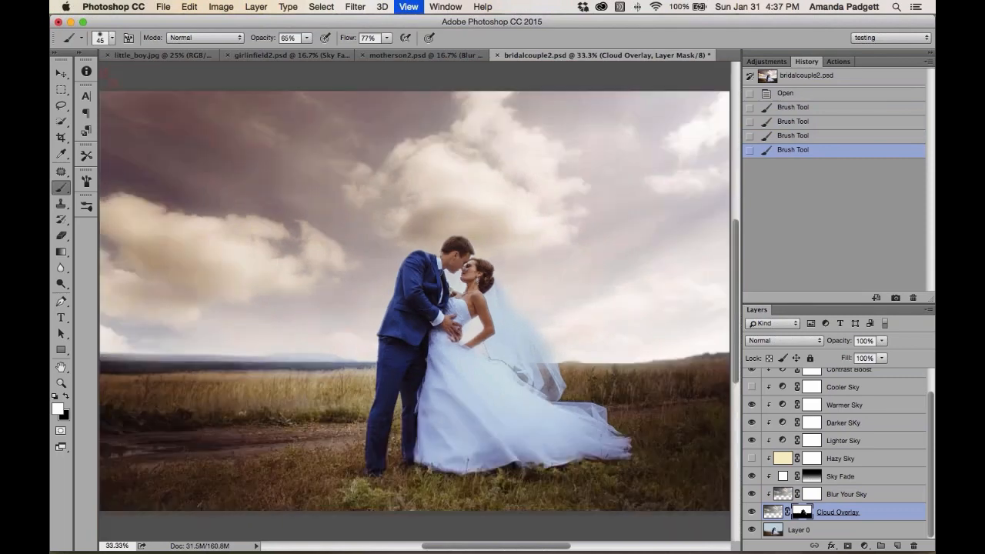
Select all sky layers from Saturation Boost down to Cloud Overlay and delete them
scroll(869, 435, up, 2)
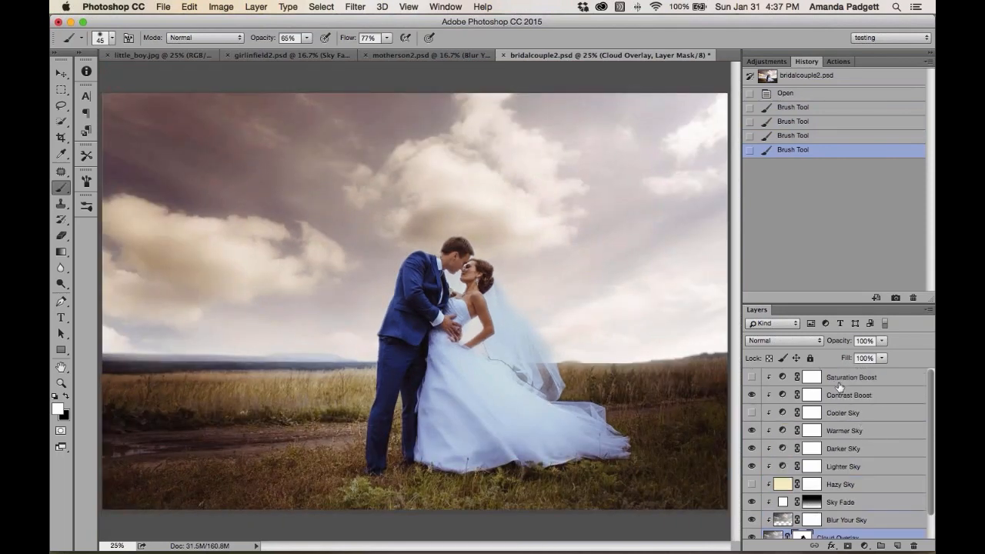
click(840, 383)
scroll(843, 431, down, 2)
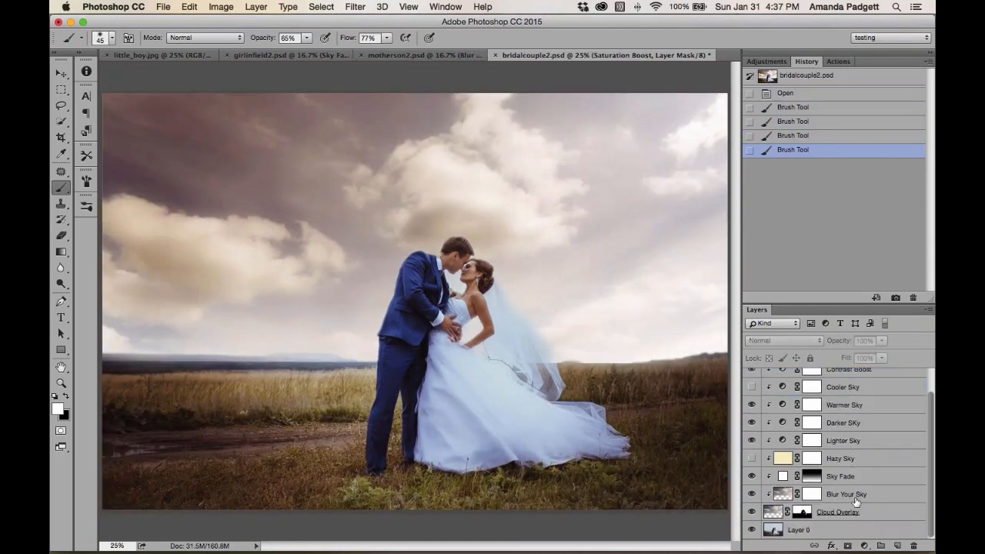
shift+click(860, 510)
key(Delete)
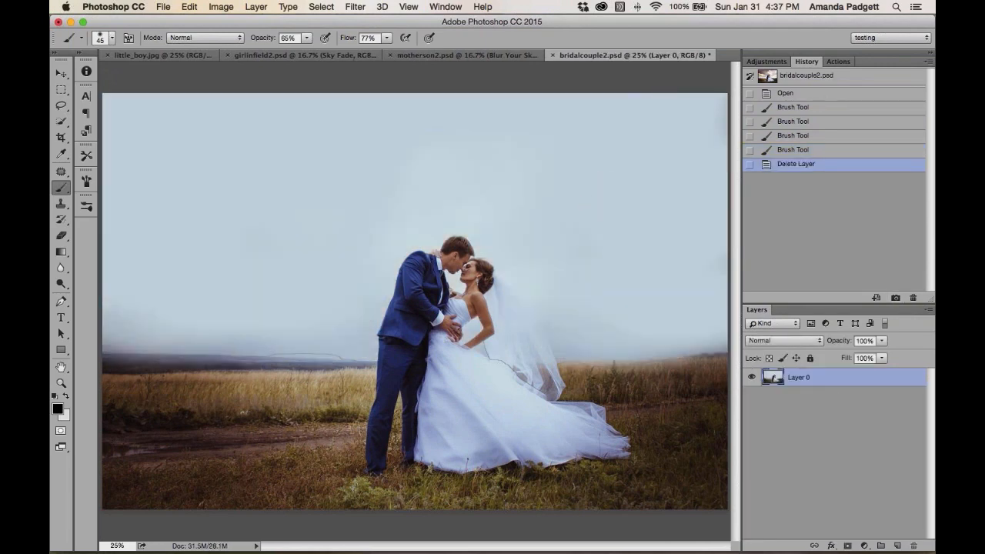
Take a history snapshot of the plain photo and return to the Pretty Cloud Applicator actions
click(896, 298)
click(837, 61)
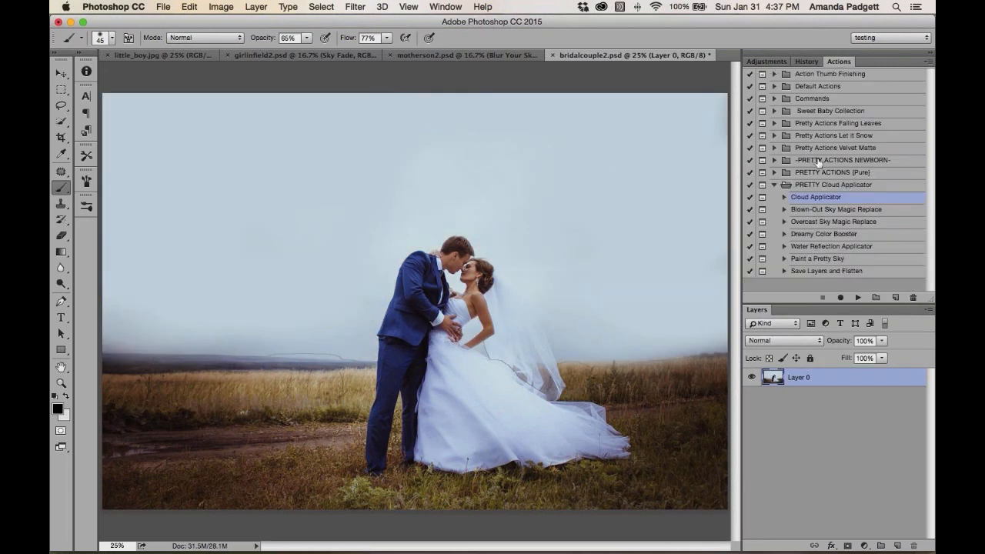
Flatten the bridal couple image into a single background layer
right_click(843, 375)
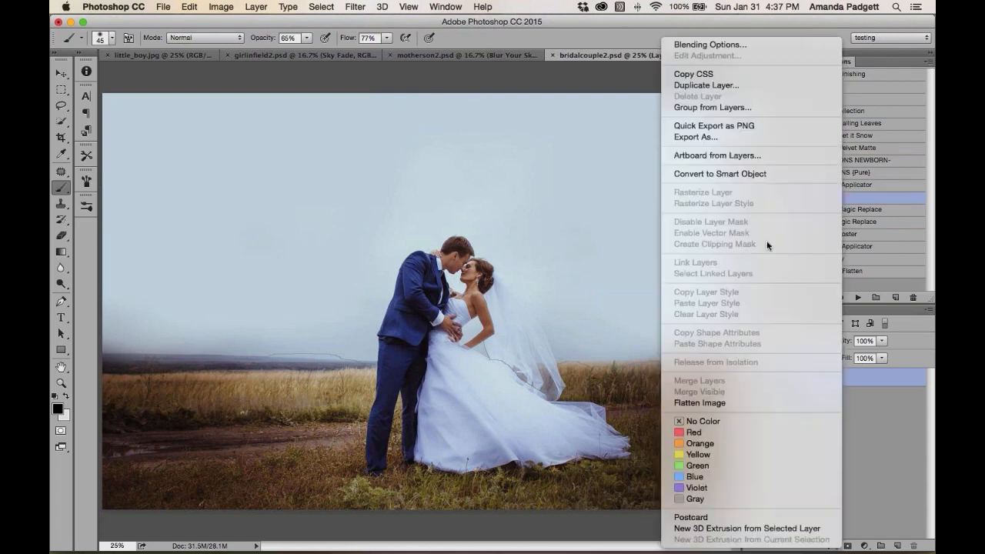
click(894, 472)
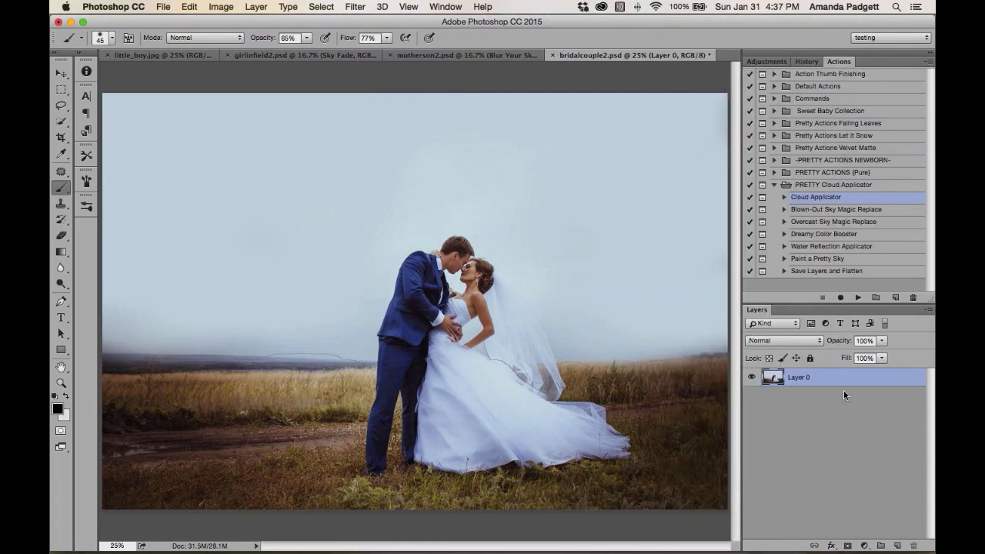
click(267, 8)
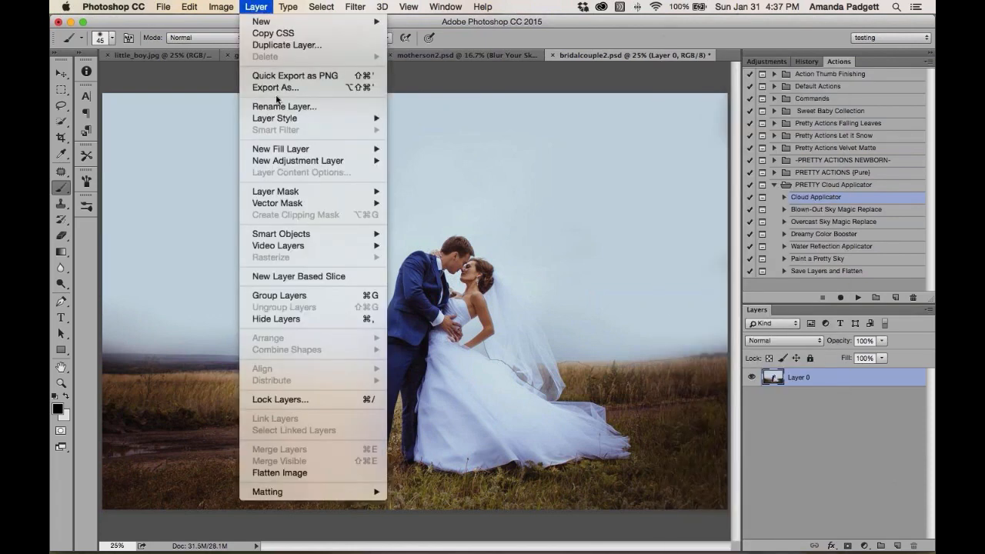
click(311, 471)
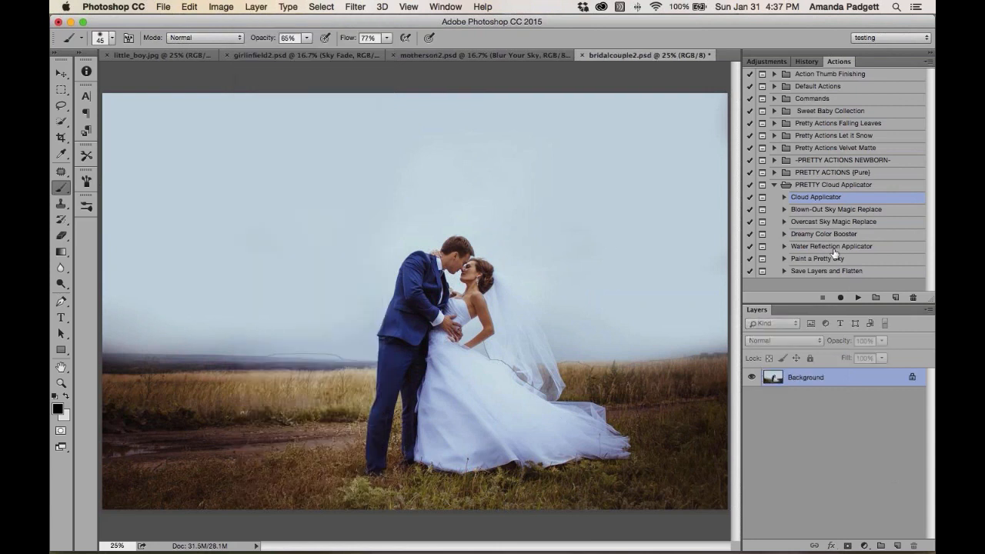
Run the Blown-Out Sky Magic Replace action and place Vivid_Skies-9.JPG as the new sky
click(837, 213)
click(857, 298)
click(589, 237)
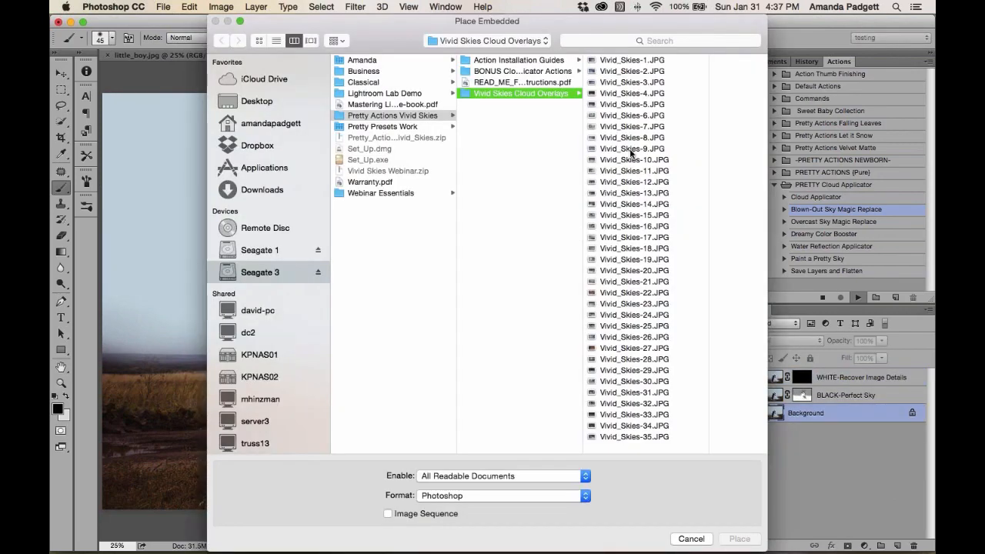
click(627, 152)
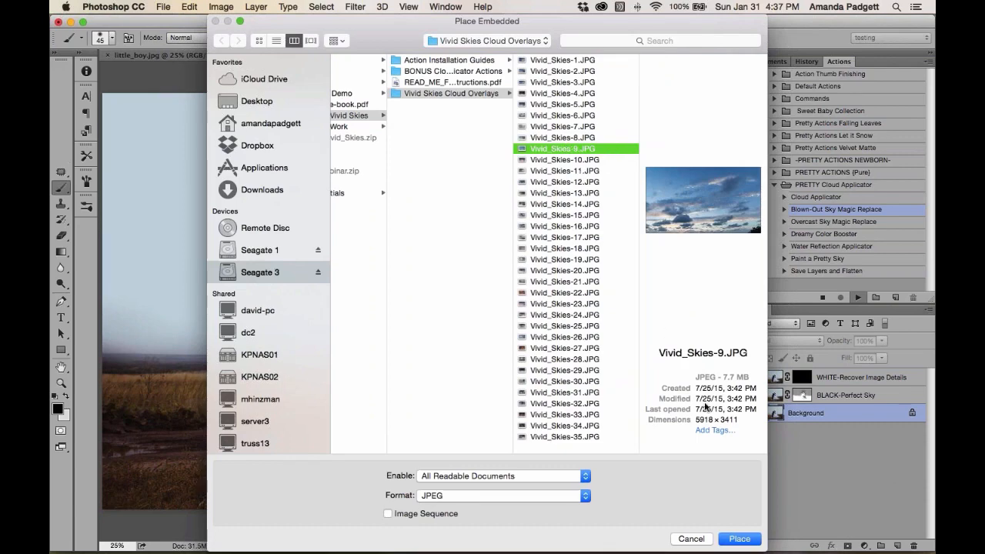
click(740, 539)
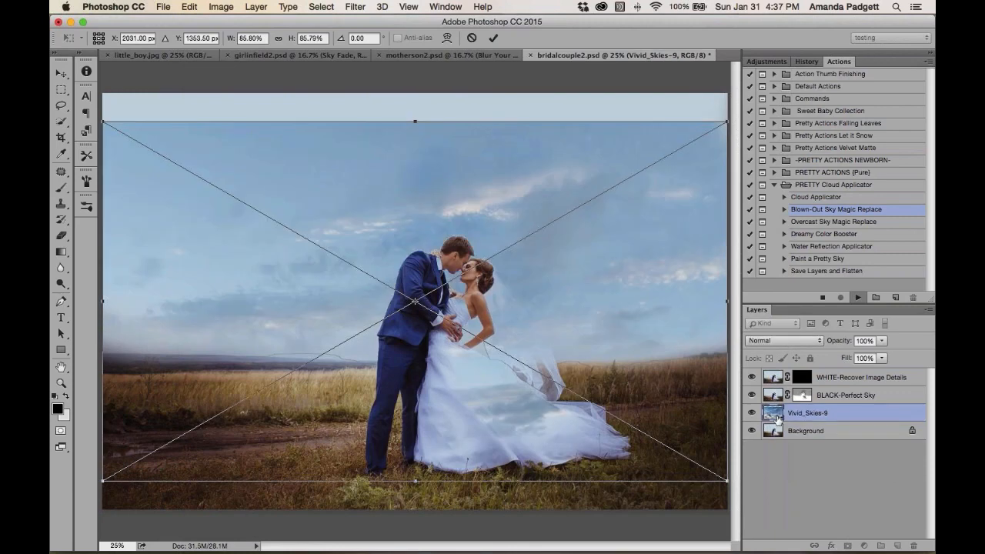
Move the Vivid_Skies-9 overlay upward and distort its top corners wider to fill the sky, then commit the transform
drag(520, 303, 518, 246)
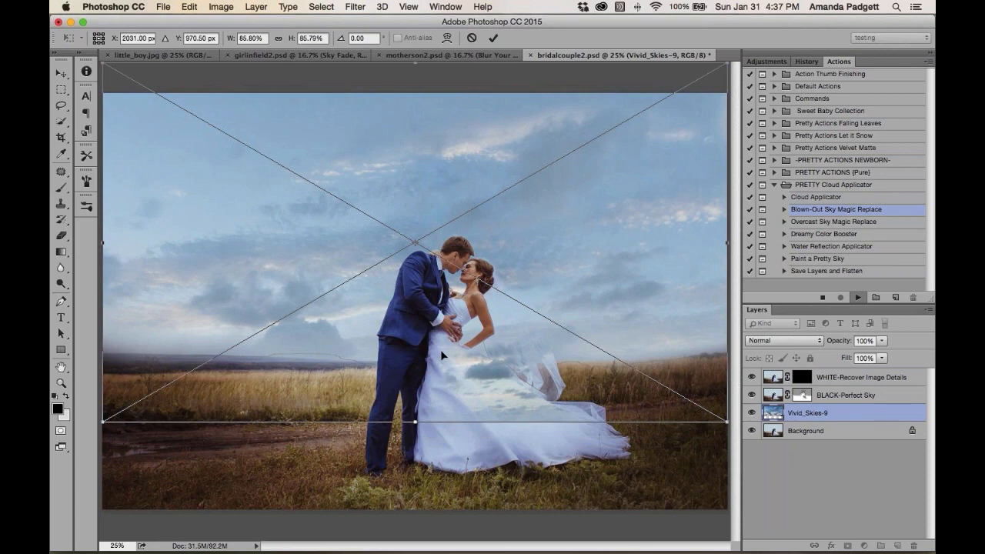
key(super+minus)
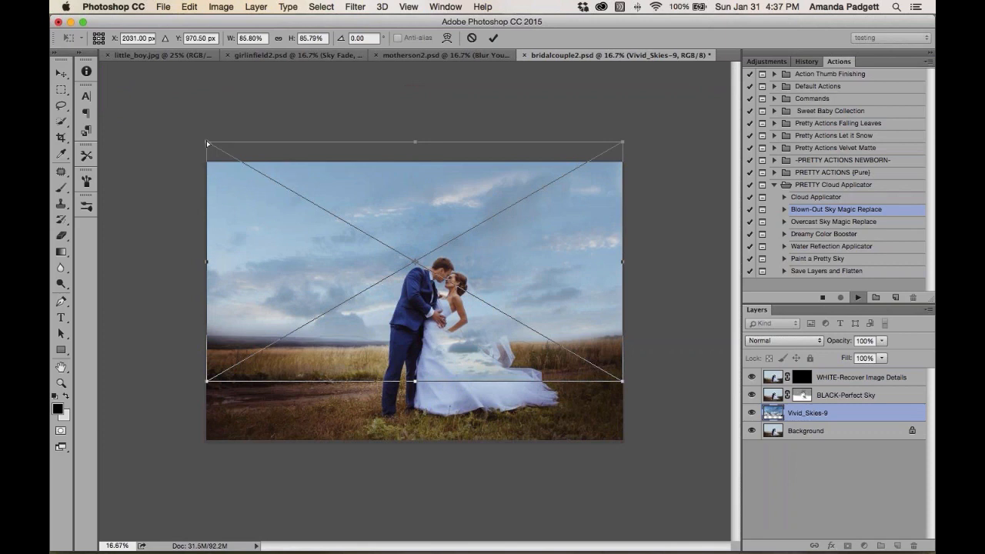
drag(206, 142, 165, 125)
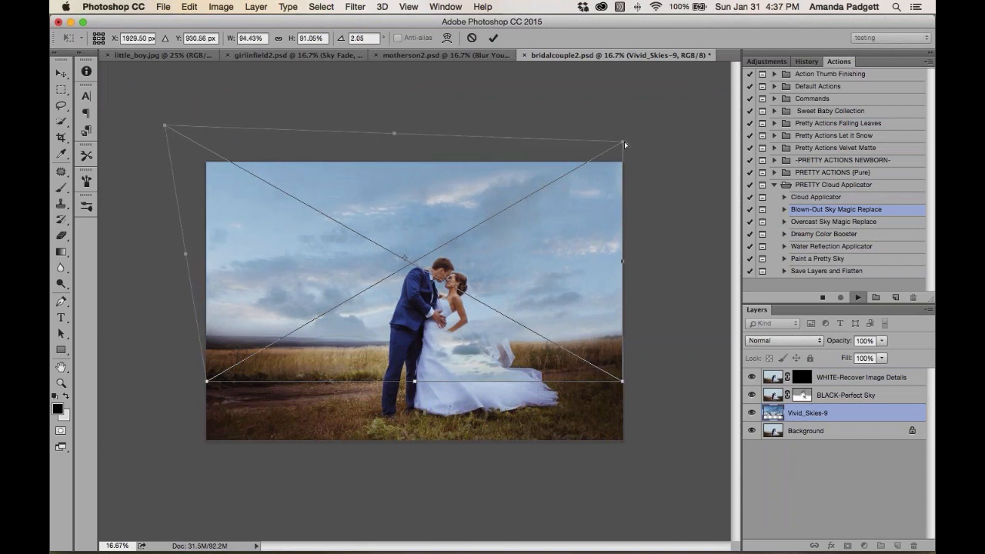
drag(624, 142, 657, 140)
drag(541, 231, 541, 202)
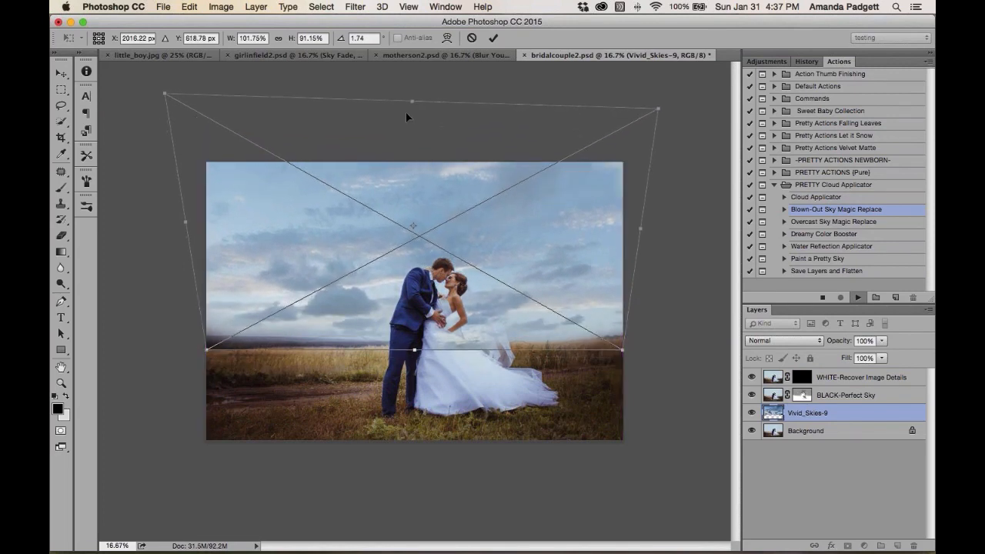
drag(409, 102, 411, 120)
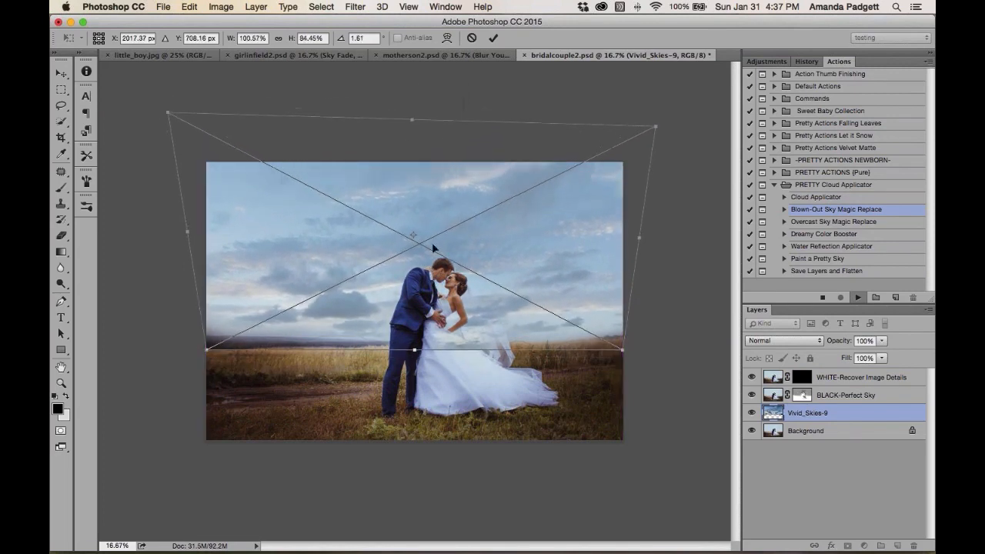
click(494, 40)
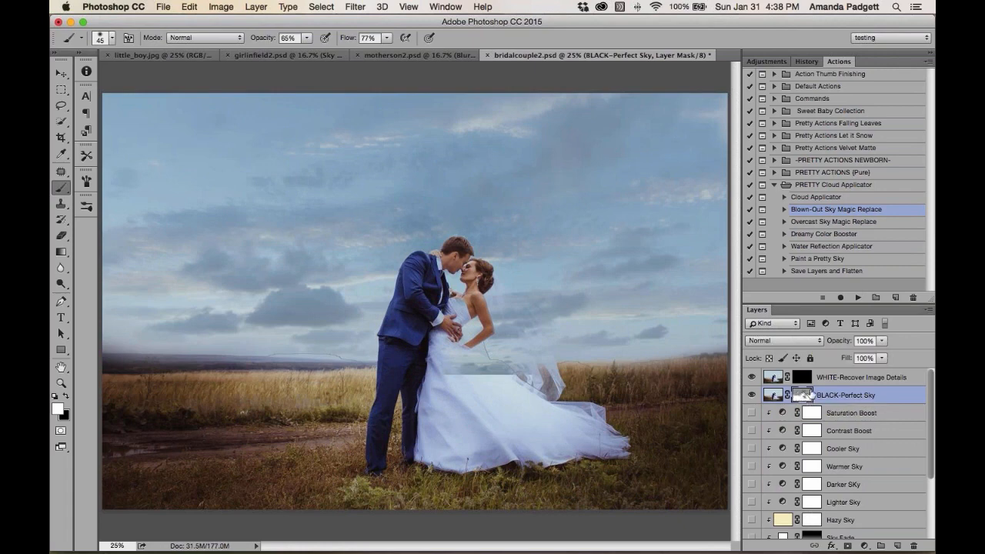
Paint black at 92% opacity with a large brush across the sky on the BLACK-Perfect Sky mask
key(super+minus)
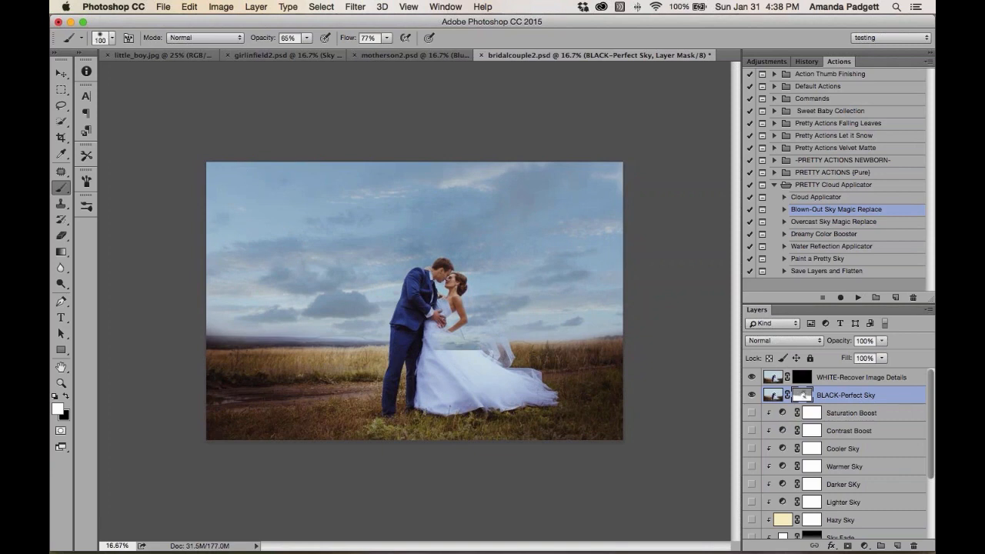
key(x)
key(9)
key(2)
mouse_move(354, 181)
mouse_down()
mouse_move(244, 188)
mouse_move(226, 260)
mouse_move(198, 286)
mouse_move(296, 297)
mouse_move(412, 180)
mouse_move(404, 199)
mouse_move(370, 219)
mouse_move(380, 222)
mouse_move(371, 254)
mouse_move(309, 242)
mouse_move(271, 248)
mouse_move(365, 265)
mouse_move(373, 293)
mouse_move(355, 301)
mouse_move(413, 209)
mouse_move(543, 193)
mouse_move(421, 230)
mouse_move(483, 250)
mouse_move(531, 195)
mouse_move(603, 188)
mouse_move(614, 158)
mouse_move(595, 266)
mouse_move(509, 269)
mouse_move(493, 281)
mouse_move(520, 303)
mouse_move(621, 301)
mouse_move(511, 307)
mouse_move(595, 240)
mouse_move(595, 199)
mouse_move(420, 172)
mouse_move(187, 185)
mouse_move(212, 277)
mouse_move(284, 300)
mouse_move(246, 310)
mouse_move(307, 303)
mouse_up()
key(bracketleft)
key(bracketleft)
key(bracketleft)
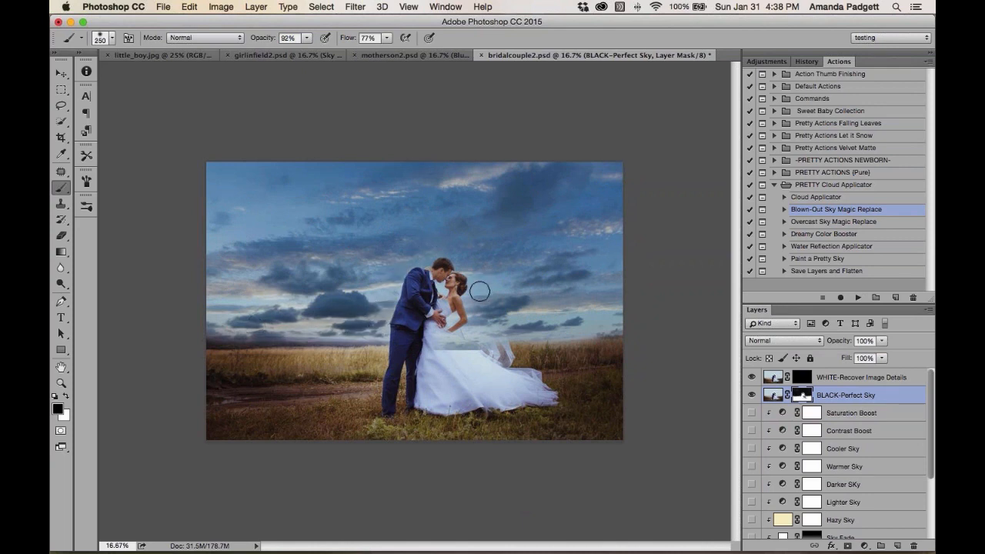
drag(576, 329, 612, 331)
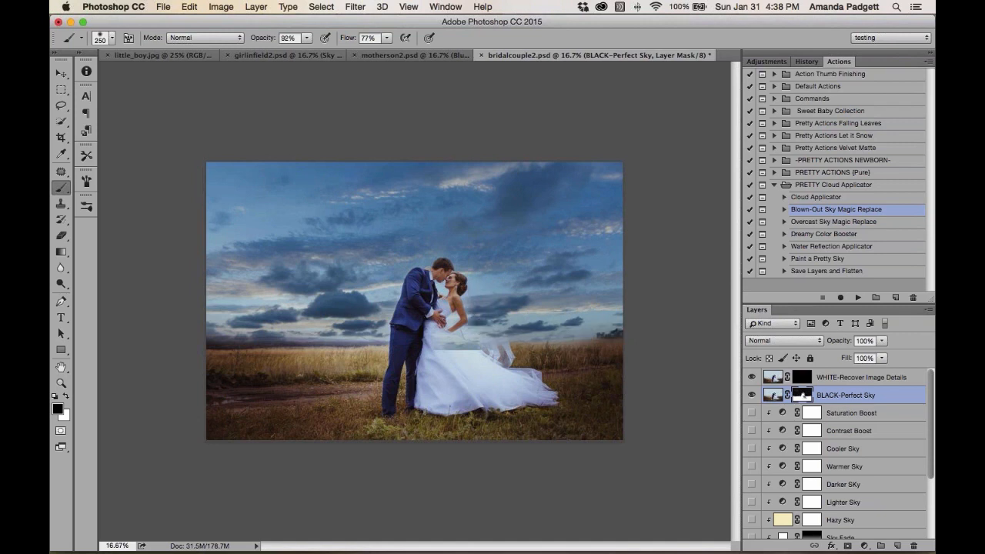
Paint white on the WHITE-Recover Image Details mask over the bride's veil to recover it, then set opacity to 100%
click(804, 377)
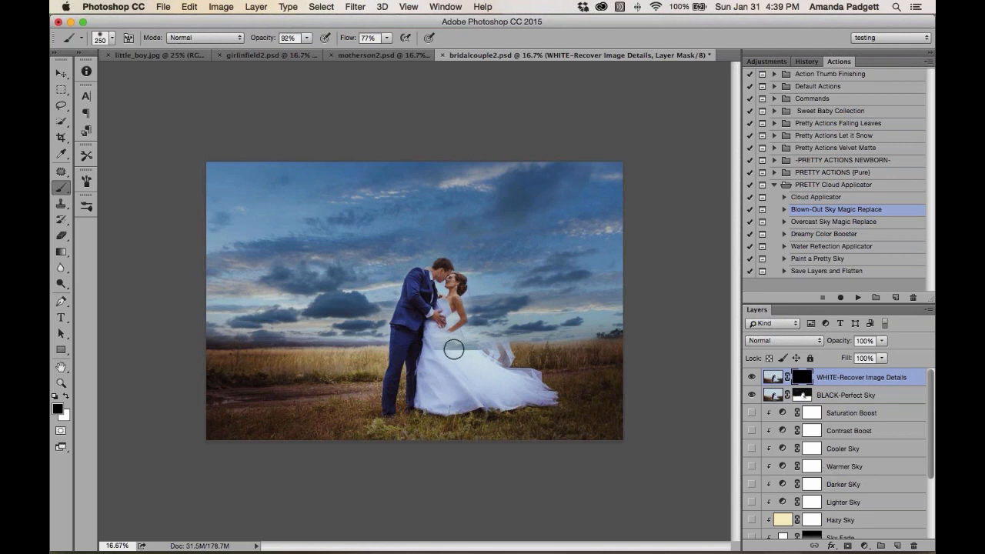
key(x)
key(super+equal)
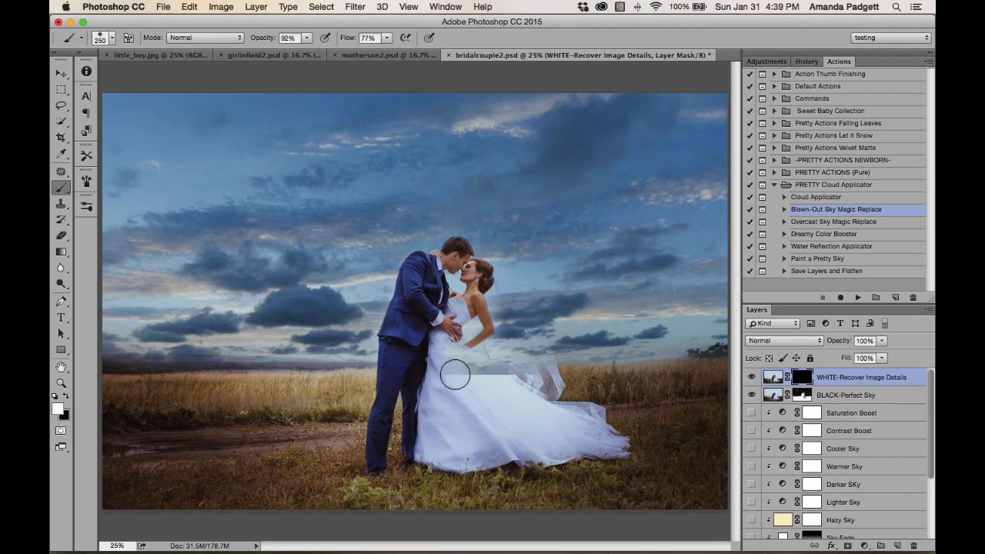
mouse_move(455, 374)
mouse_down()
mouse_move(442, 344)
mouse_move(506, 389)
mouse_move(476, 369)
mouse_move(532, 383)
mouse_move(477, 343)
mouse_move(487, 326)
mouse_move(508, 345)
mouse_move(510, 336)
mouse_move(530, 342)
mouse_move(547, 369)
mouse_move(478, 300)
mouse_move(509, 327)
mouse_move(454, 318)
mouse_up()
drag(265, 40, 285, 40)
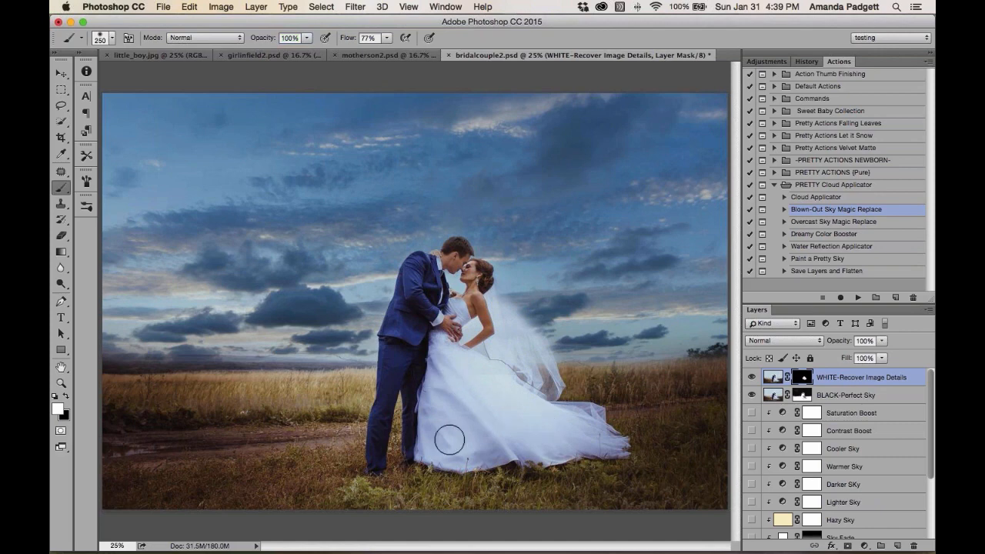
key(bracketleft)
key(bracketleft)
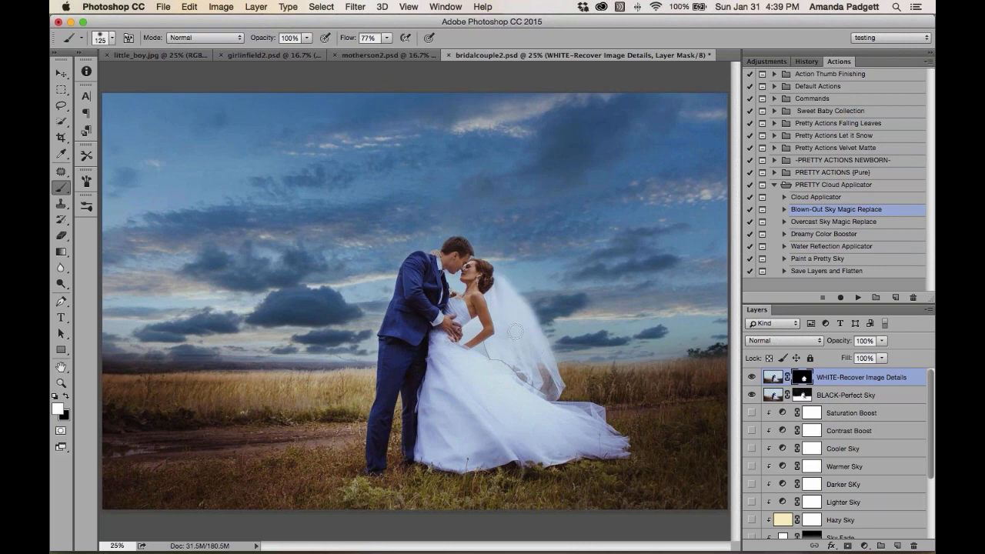
key(x)
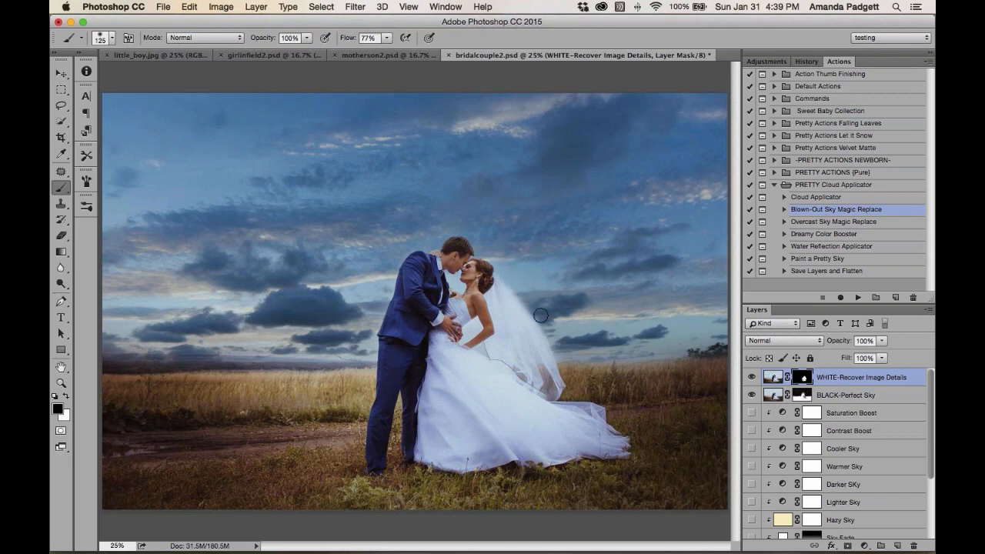
Turn on the Sky Fade layer and set its opacity to 87%
scroll(806, 466, down, 5)
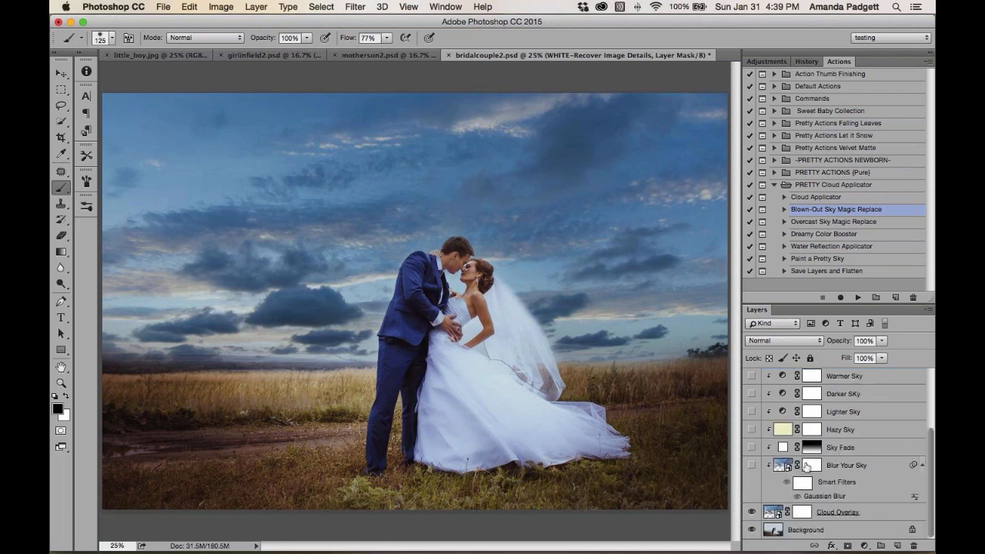
click(750, 447)
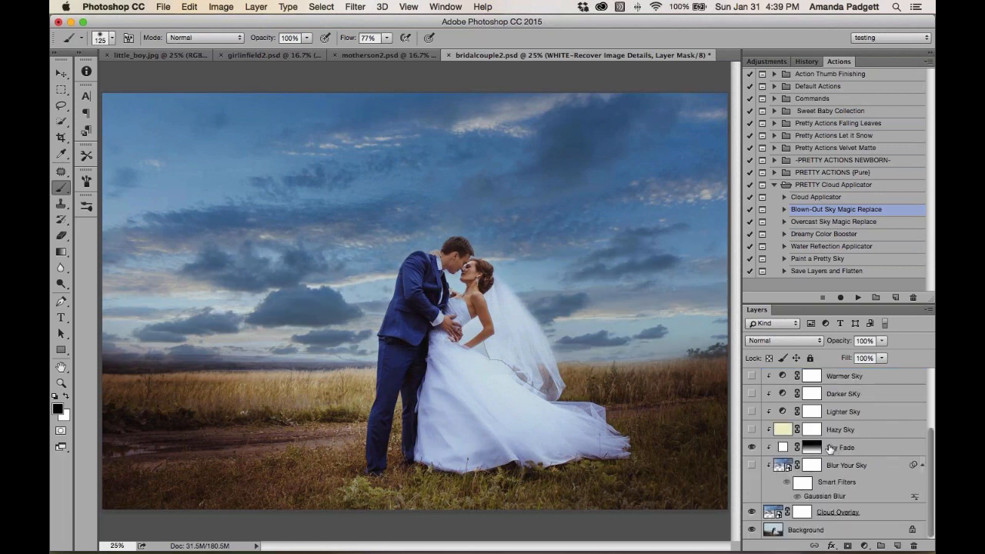
click(835, 450)
drag(837, 343, 856, 342)
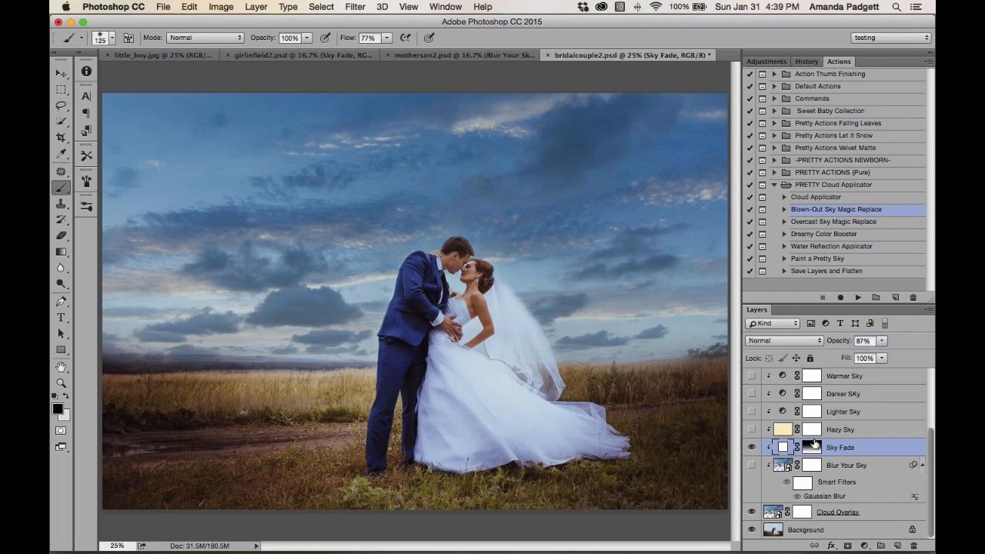
click(814, 447)
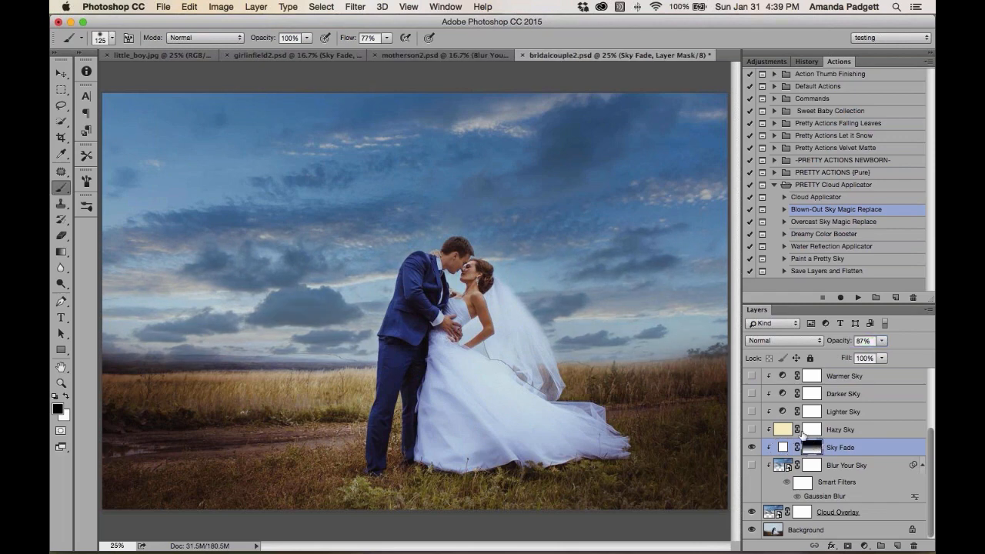
Try redrawing vertical gradients on the Sky Fade mask, then revert history to the opacity change before them
key(g)
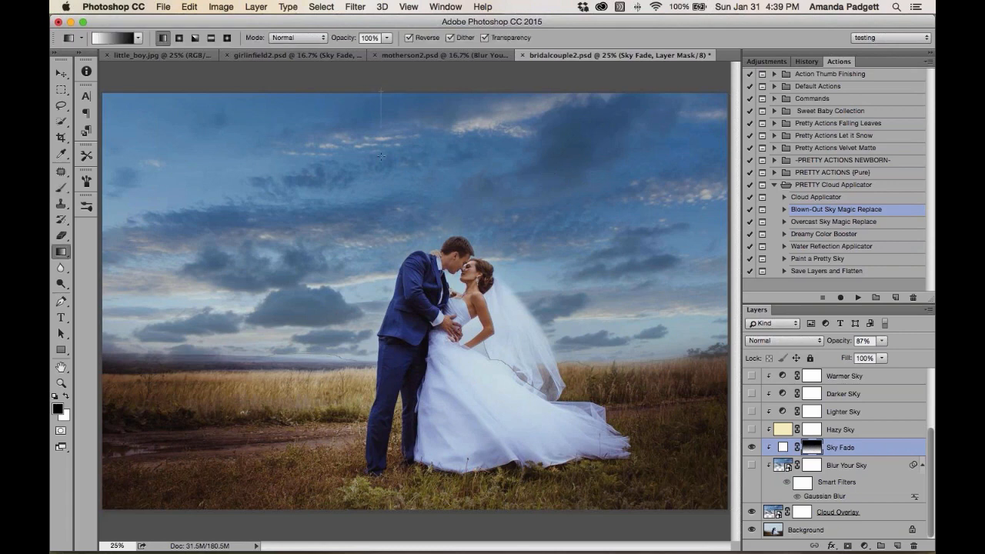
drag(381, 156, 367, 348)
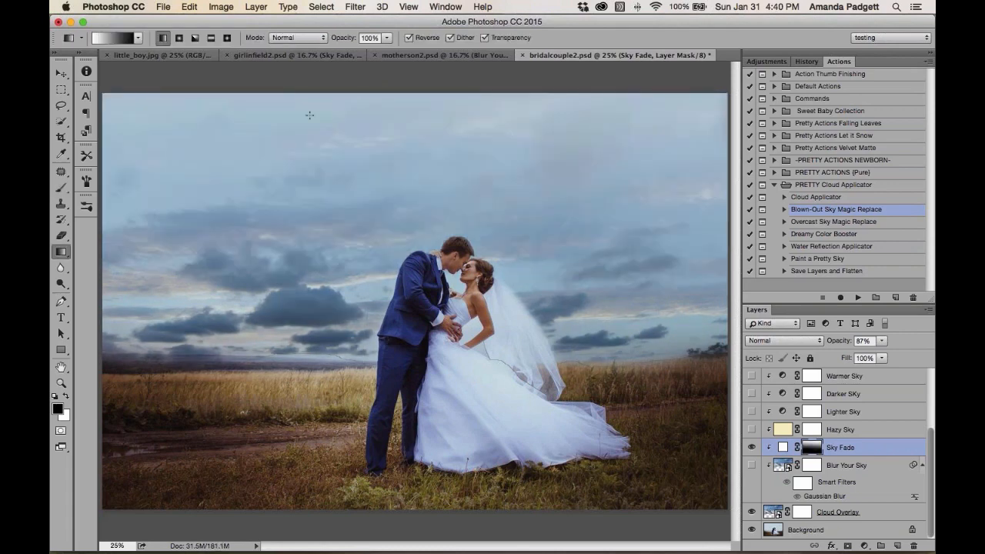
click(408, 37)
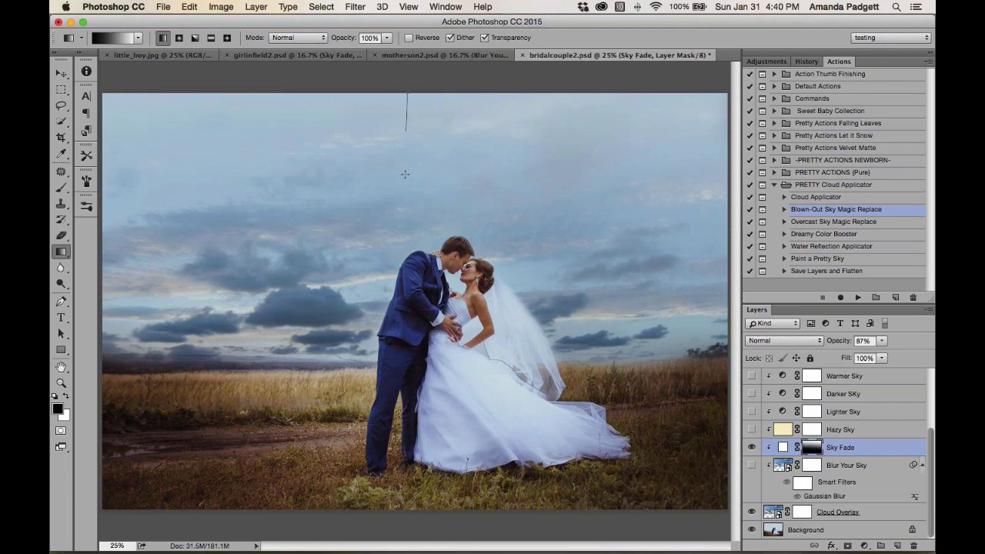
drag(405, 174, 391, 423)
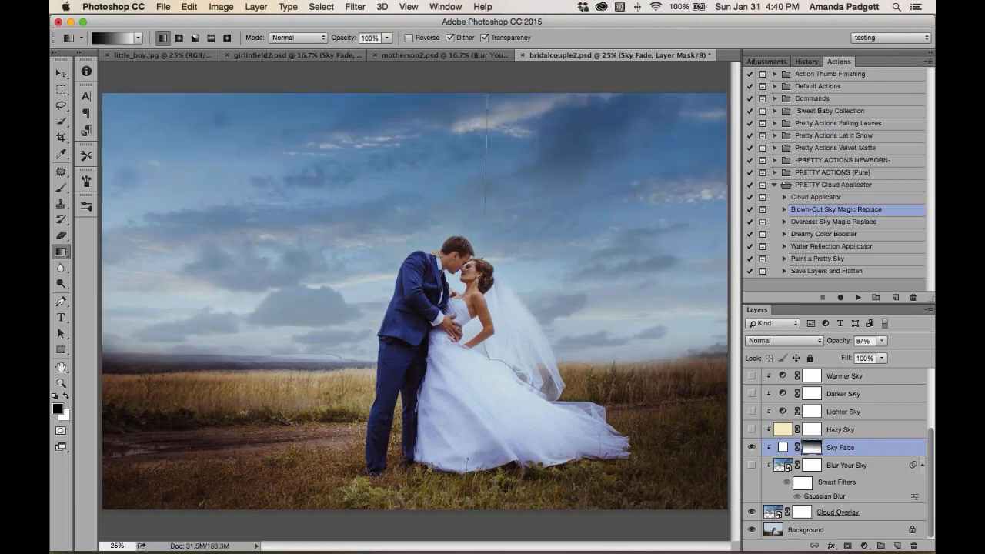
drag(484, 215, 462, 399)
drag(844, 343, 834, 343)
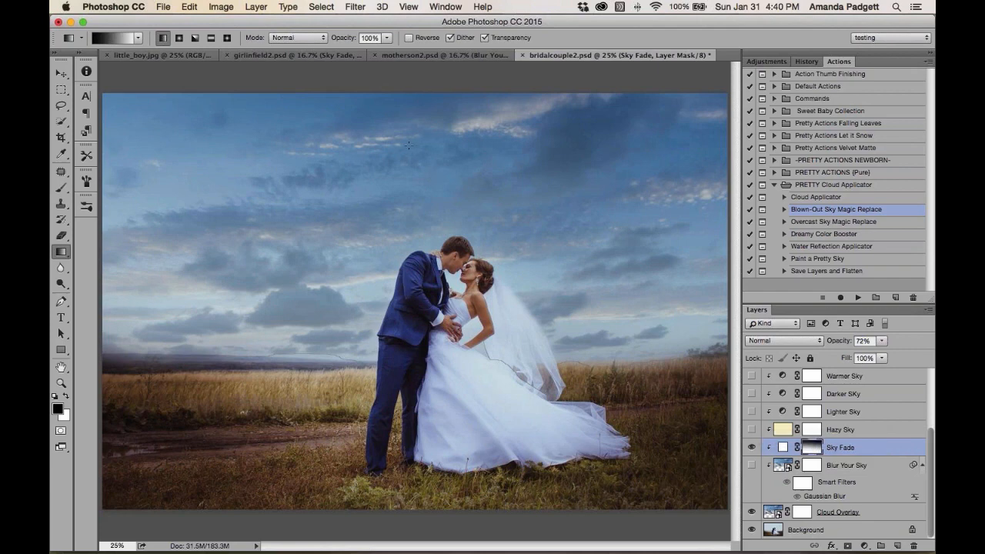
drag(417, 93, 384, 429)
click(807, 61)
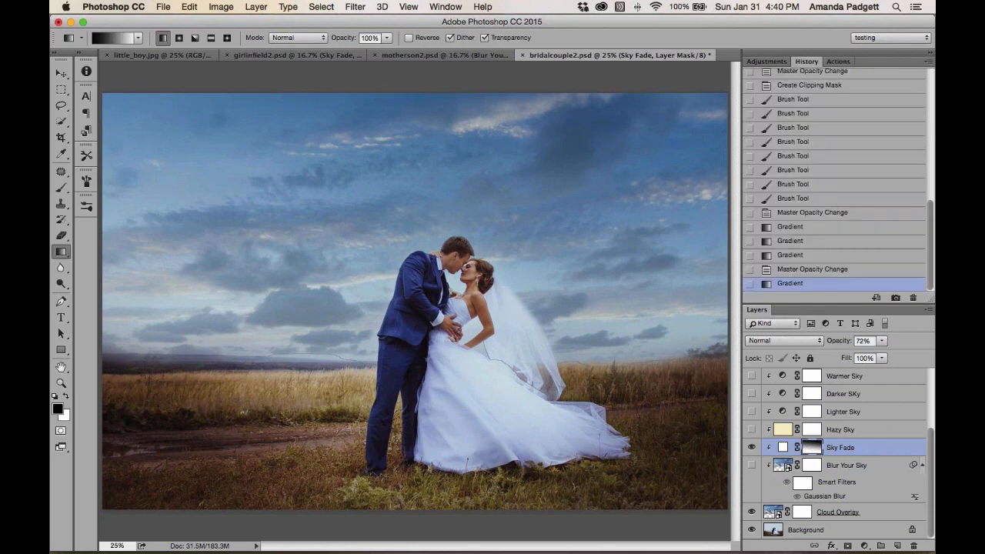
click(808, 227)
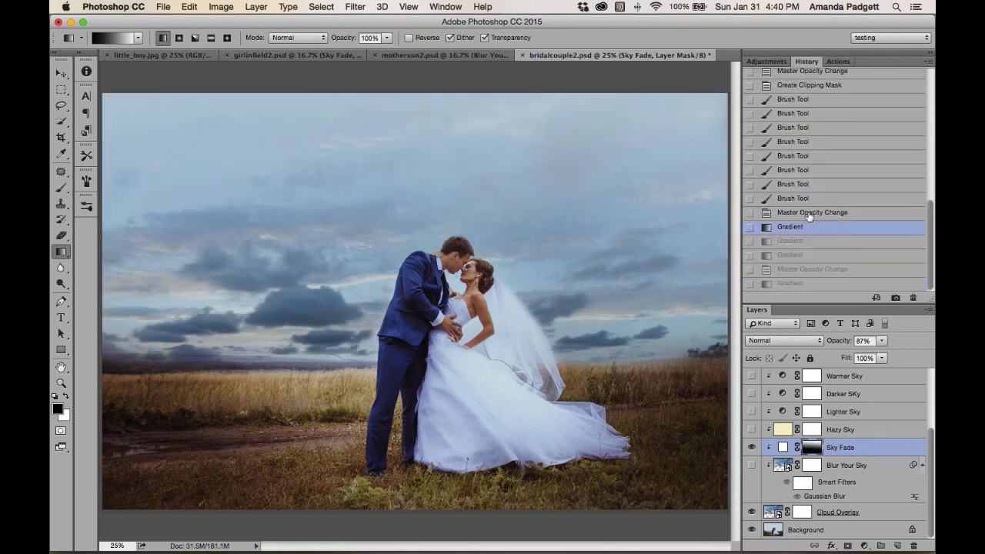
click(812, 212)
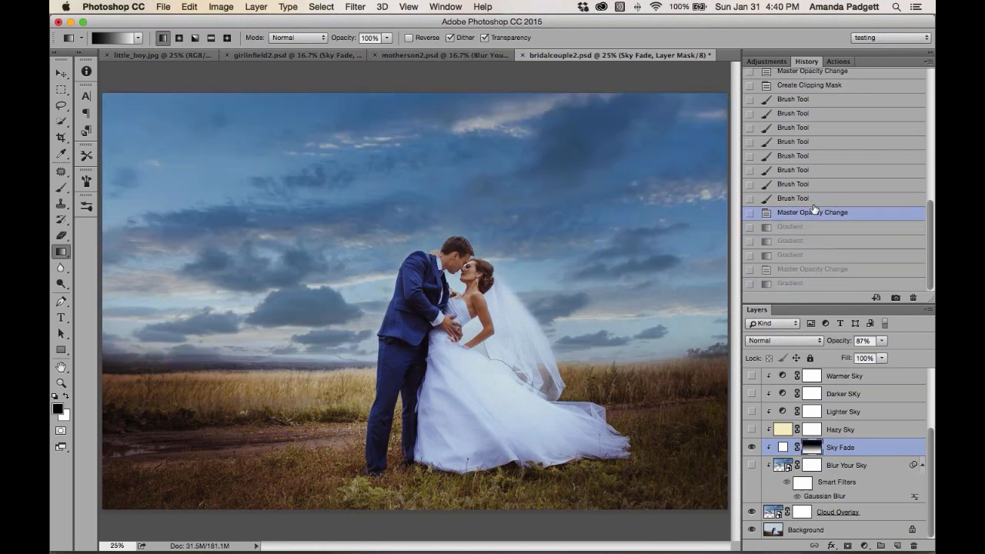
Set the Sky Fade layer's opacity to 100%
drag(836, 341, 846, 343)
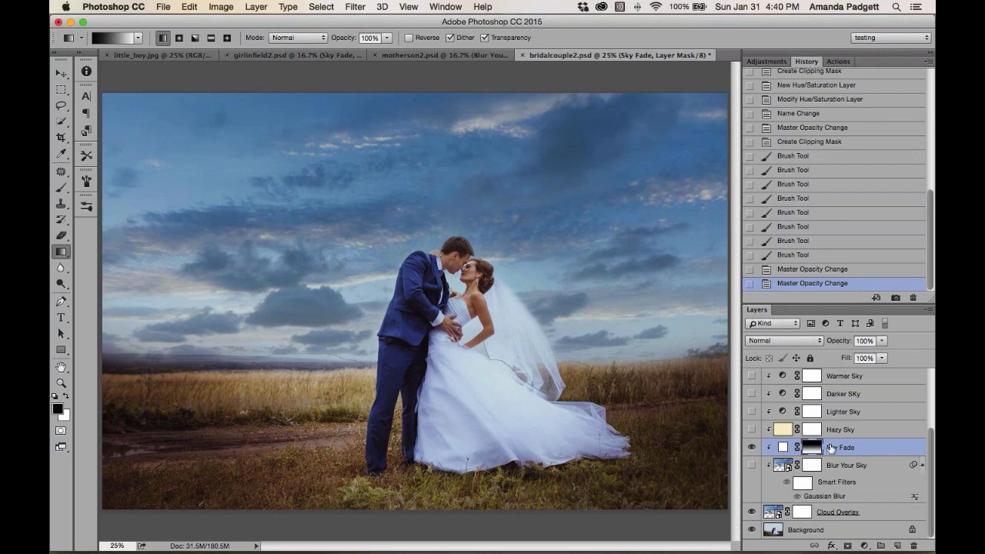
click(857, 448)
scroll(831, 450, up, 2)
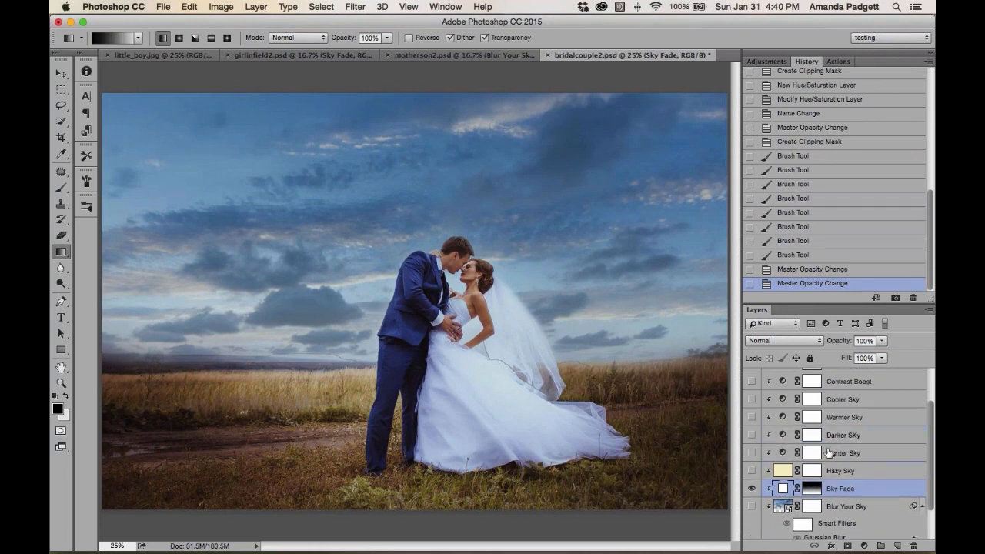
Turn on the Lighter Sky and Blur Your Sky layers in the bridal couple image
click(751, 453)
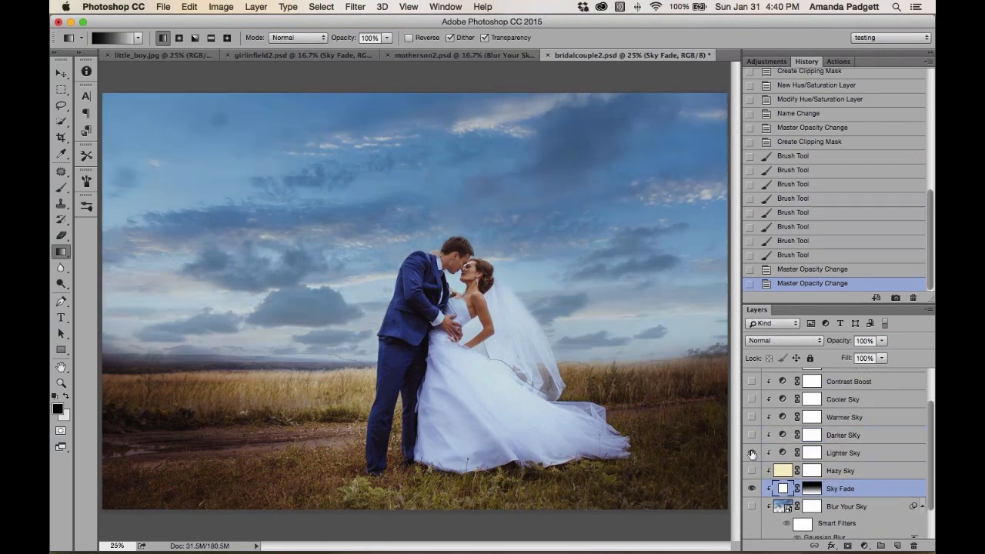
scroll(854, 485, down, 2)
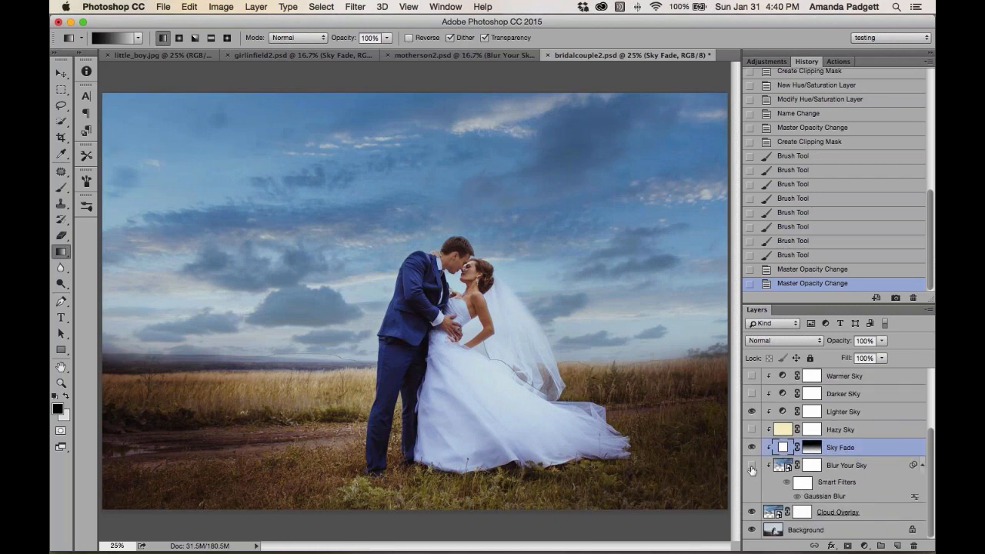
click(752, 470)
Select the Blur Your Sky layer and set its opacity to 32%
click(850, 467)
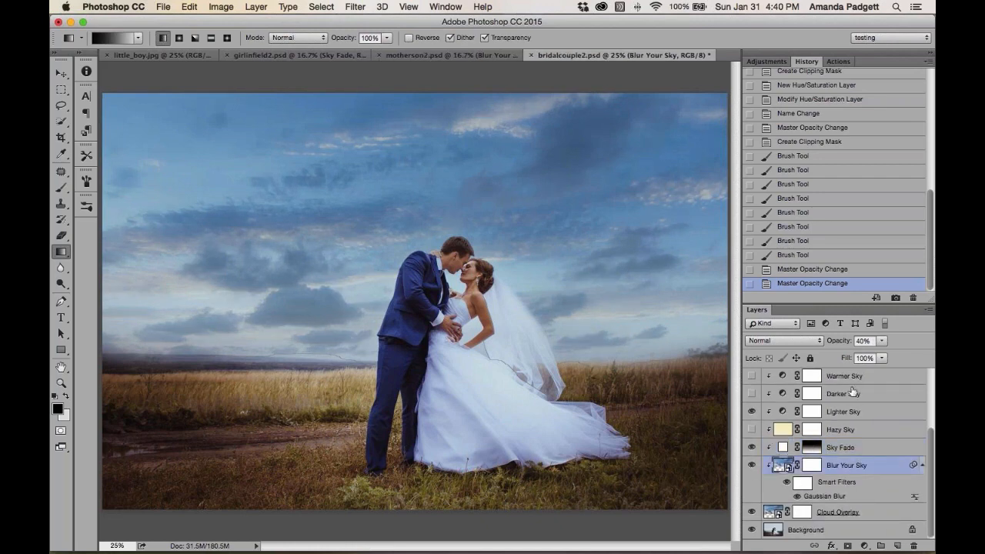
drag(843, 346, 837, 345)
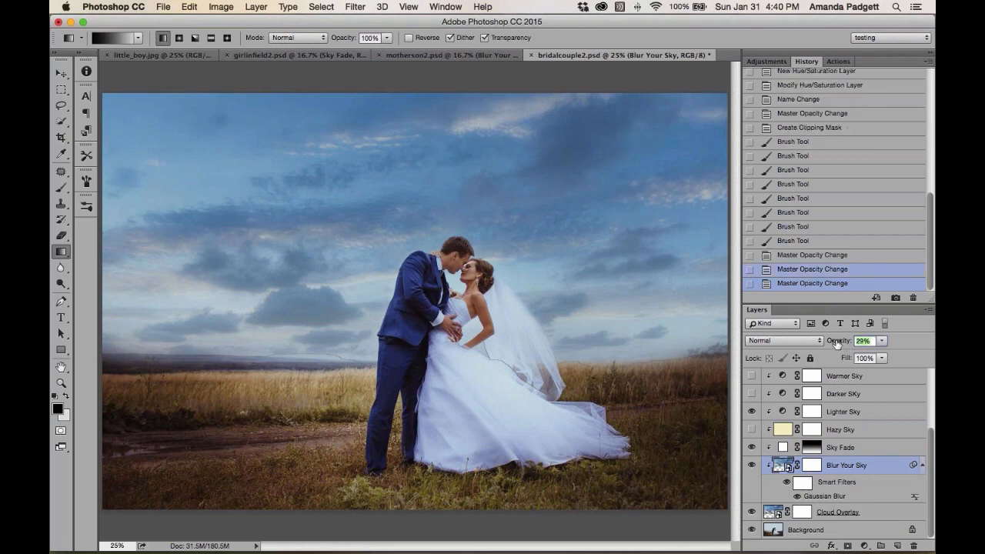
scroll(814, 429, up, 2)
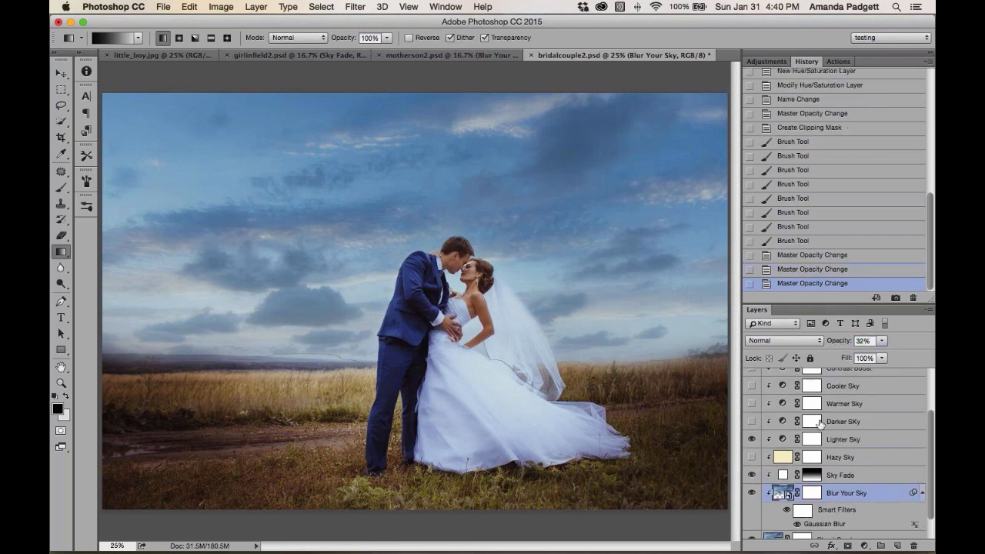
drag(846, 344, 842, 344)
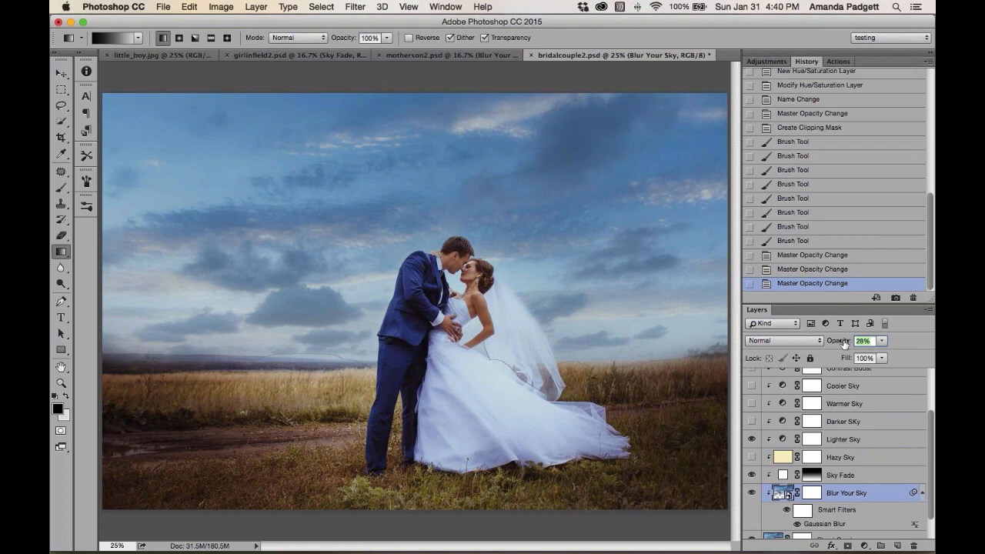
Turn on the Warmer Sky adjustment layer and set its opacity to 38%
click(751, 403)
click(857, 405)
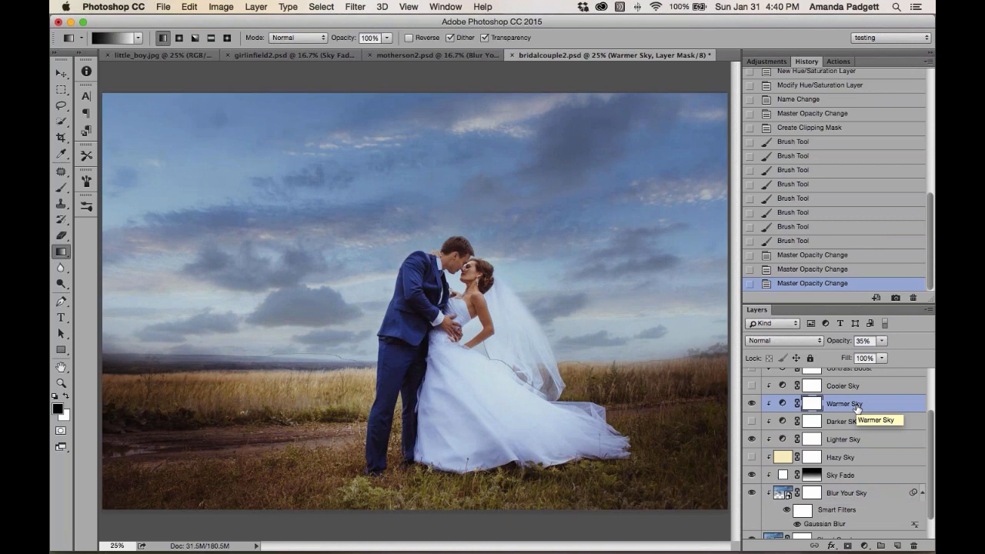
click(752, 403)
click(752, 403)
drag(840, 343, 843, 343)
Swap the Lighter Sky layer for the Darker Sky layer and set Darker Sky's opacity to 23%
scroll(815, 416, up, 3)
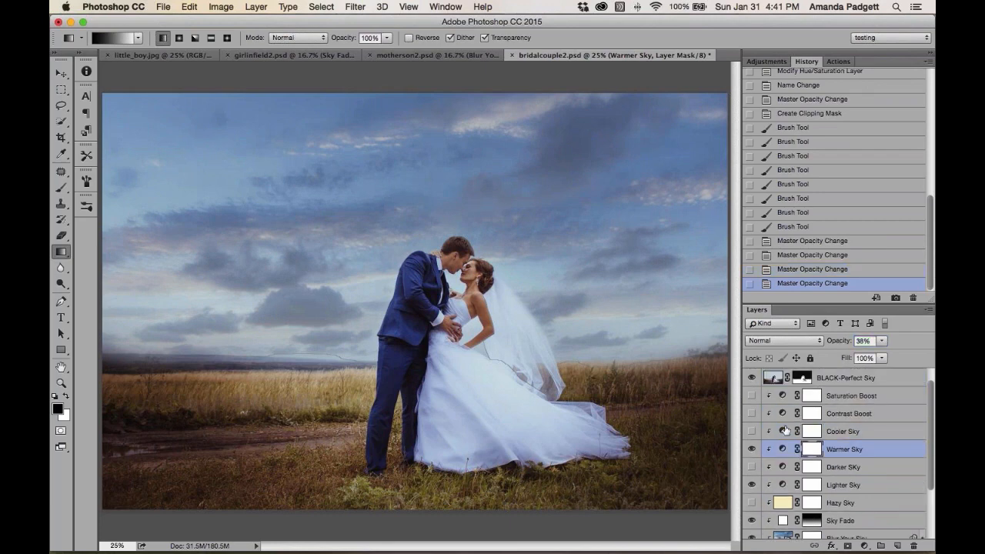
click(751, 466)
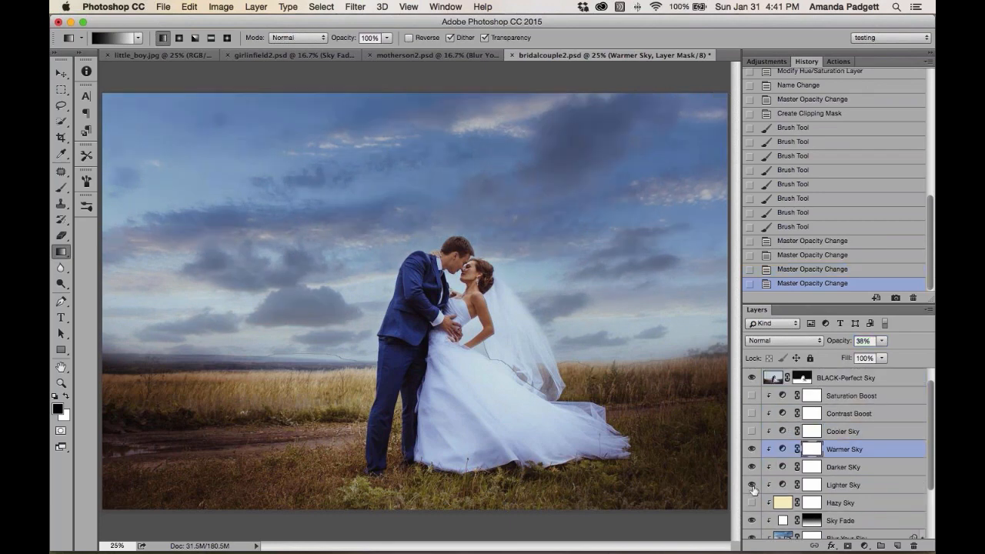
click(752, 484)
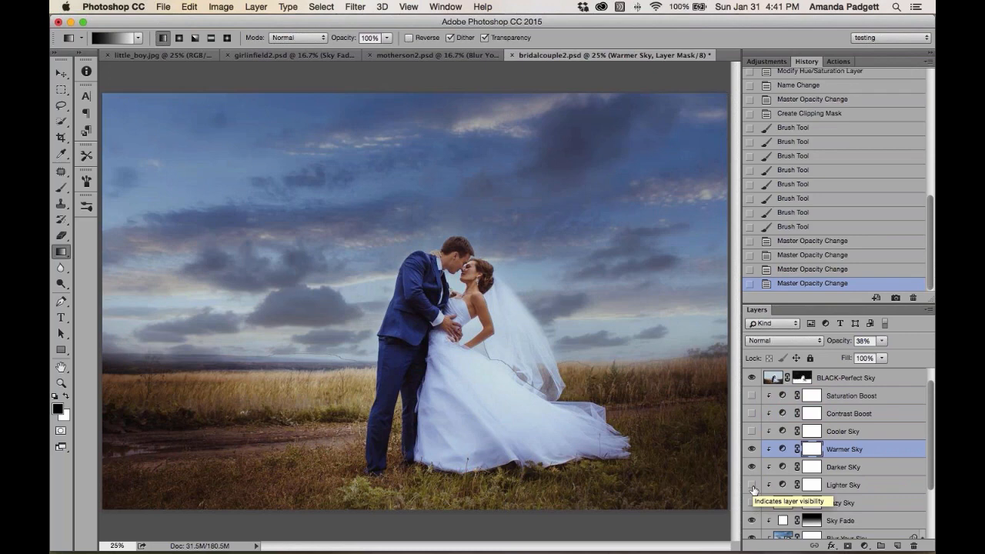
click(839, 467)
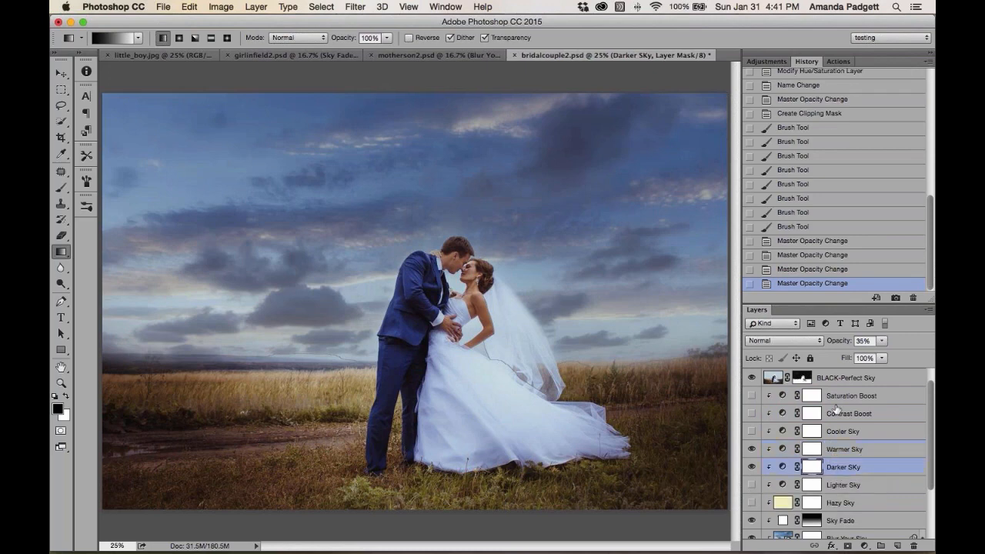
drag(842, 344, 835, 343)
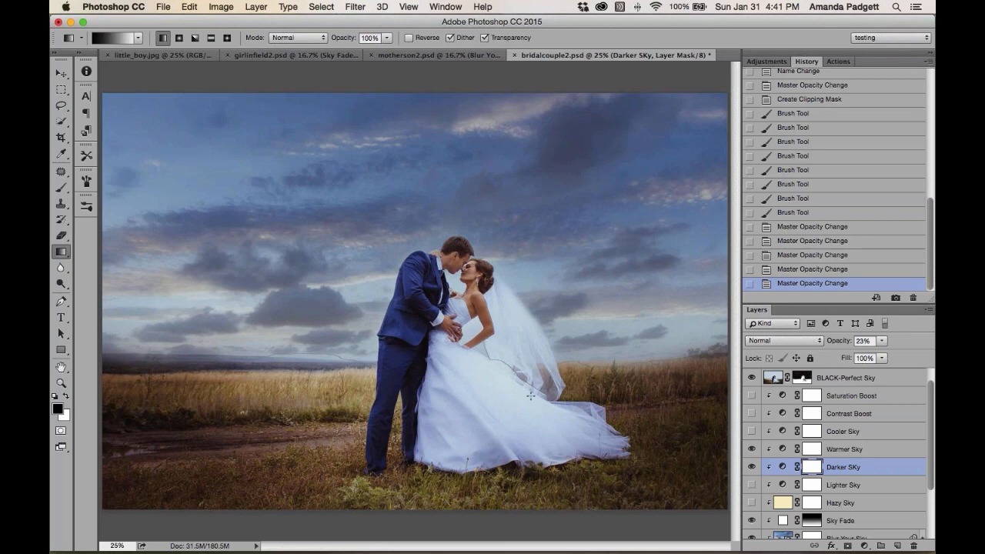
Toggle all layers above the background off and on to compare the edited sky with the original photo
scroll(803, 454, down, 4)
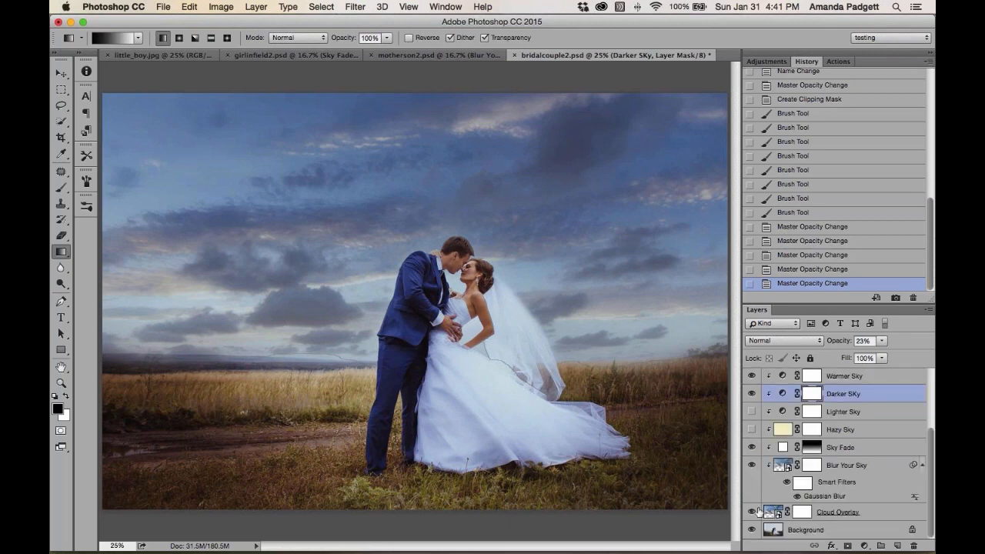
alt+click(750, 531)
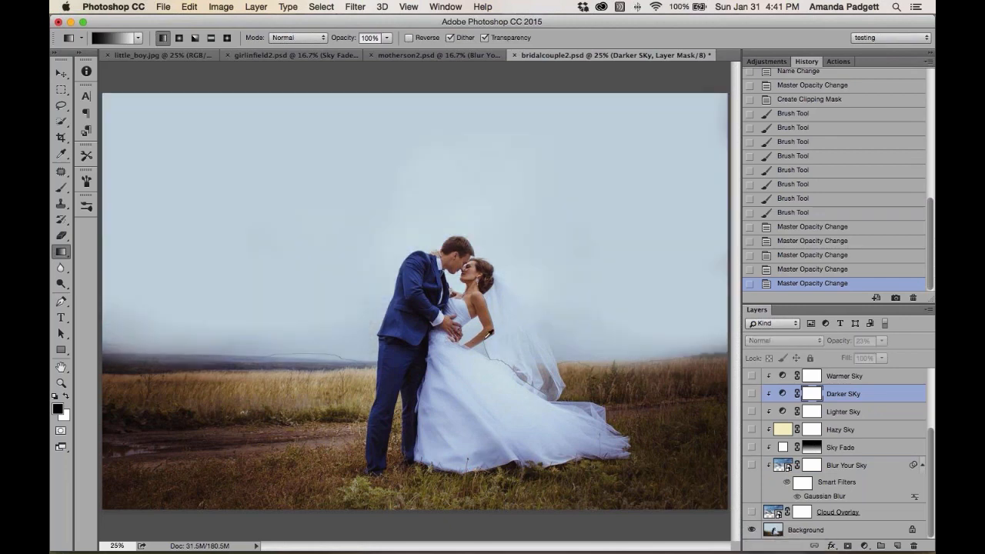
alt+click(750, 531)
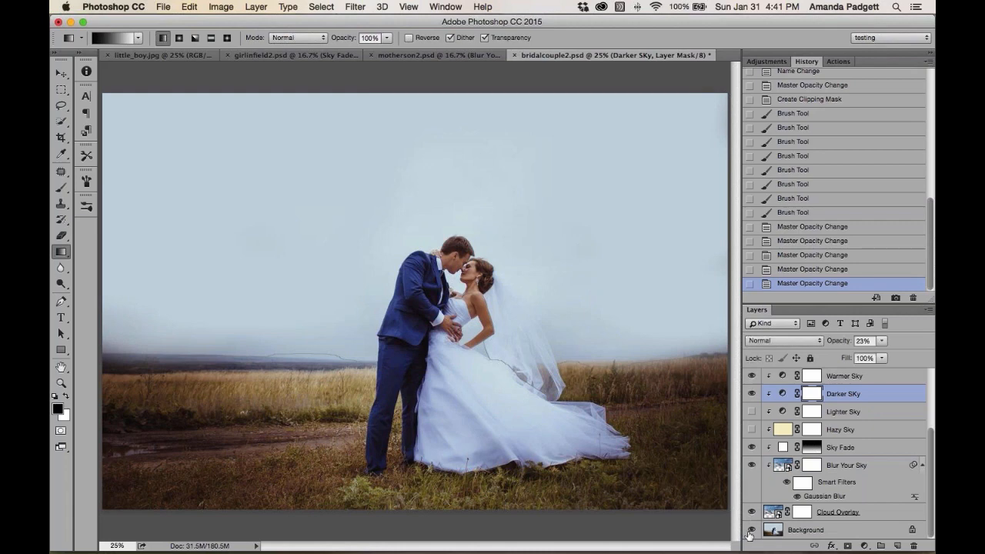
alt+click(750, 531)
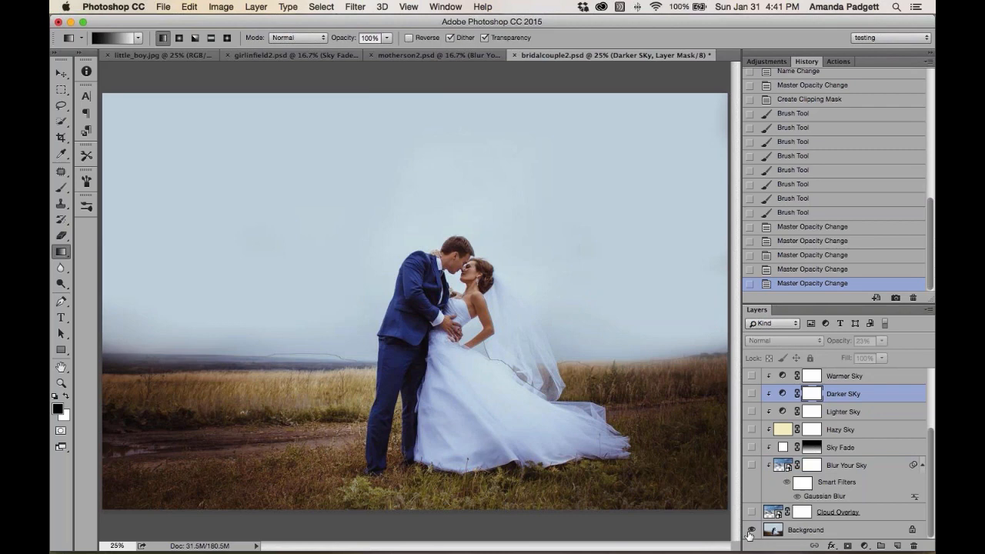
alt+click(750, 531)
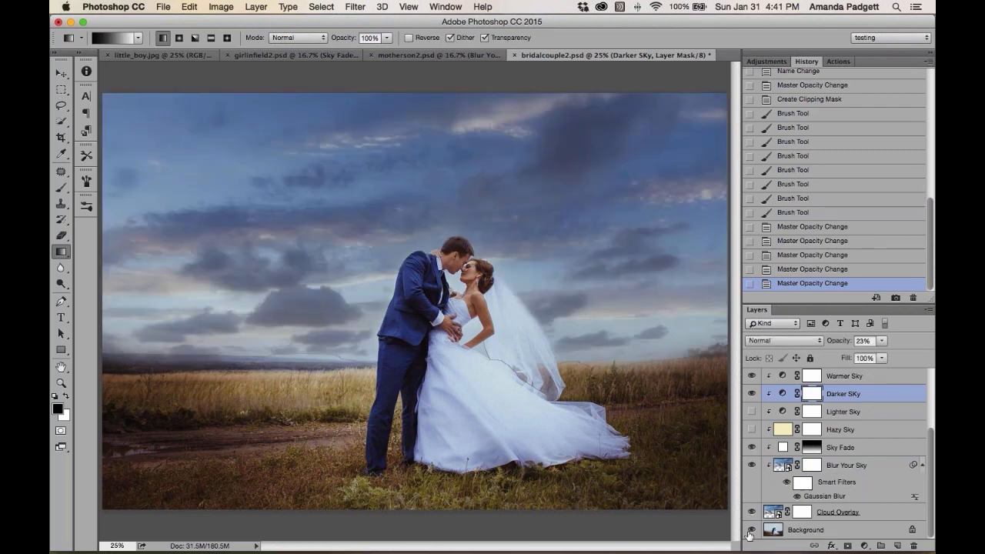
scroll(816, 436, up, 1)
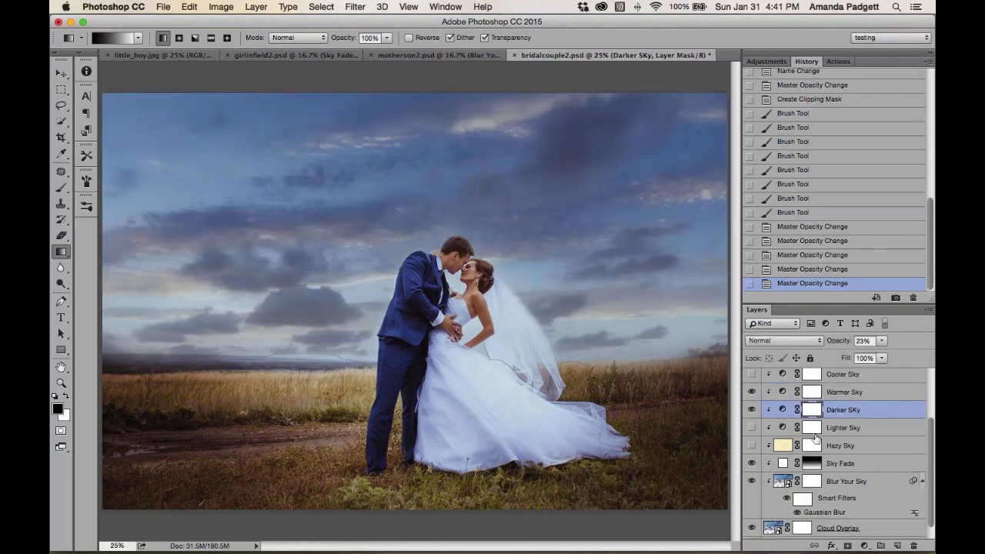
scroll(815, 437, up, 5)
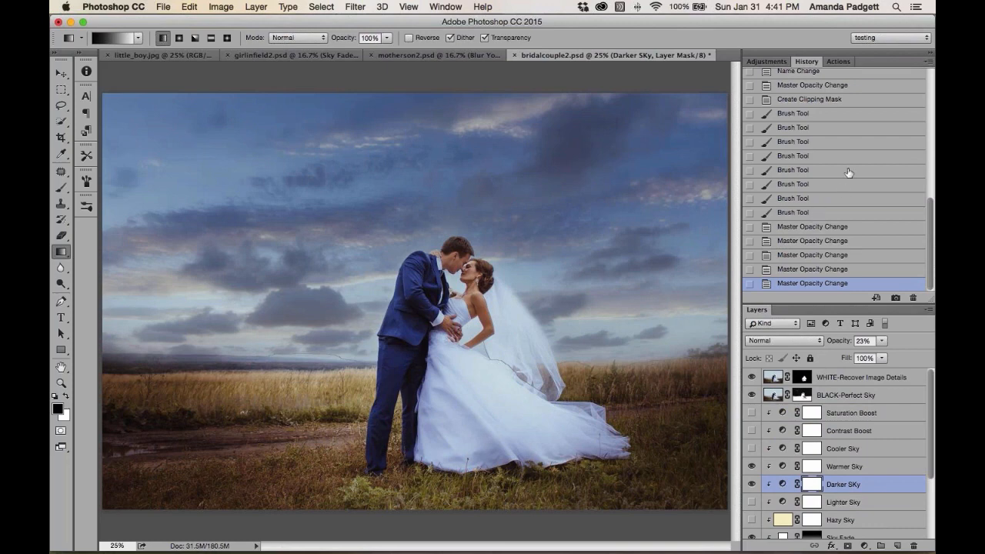
scroll(842, 146, up, 10)
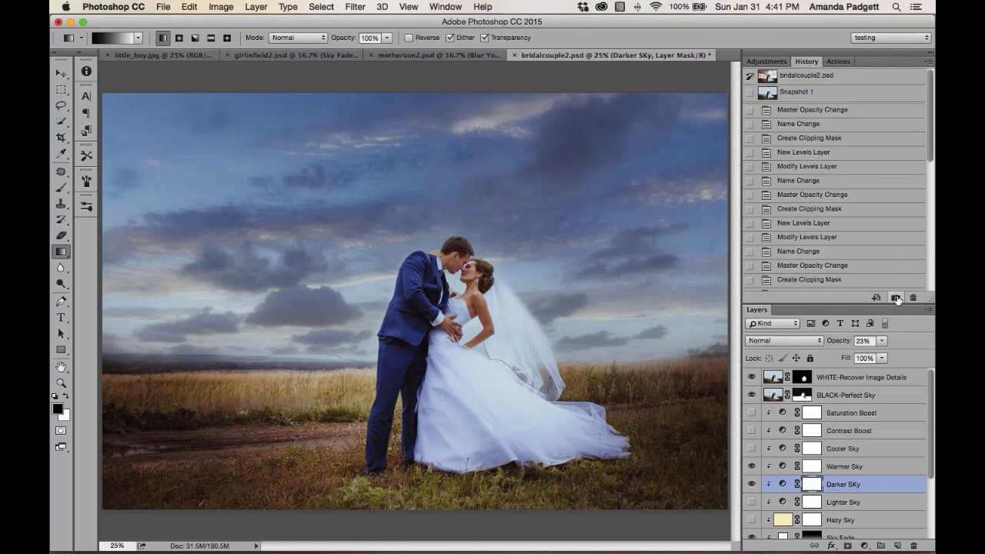
scroll(834, 120, down, 10)
scroll(834, 123, up, 10)
Revert the document to Snapshot 1 in History, leaving only the original photo layer
click(829, 75)
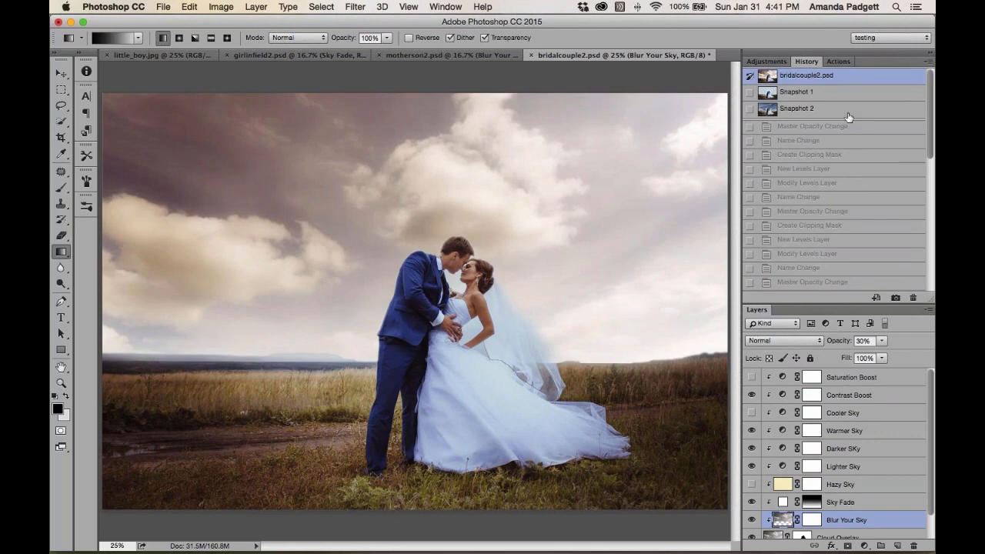
scroll(856, 436, down, 2)
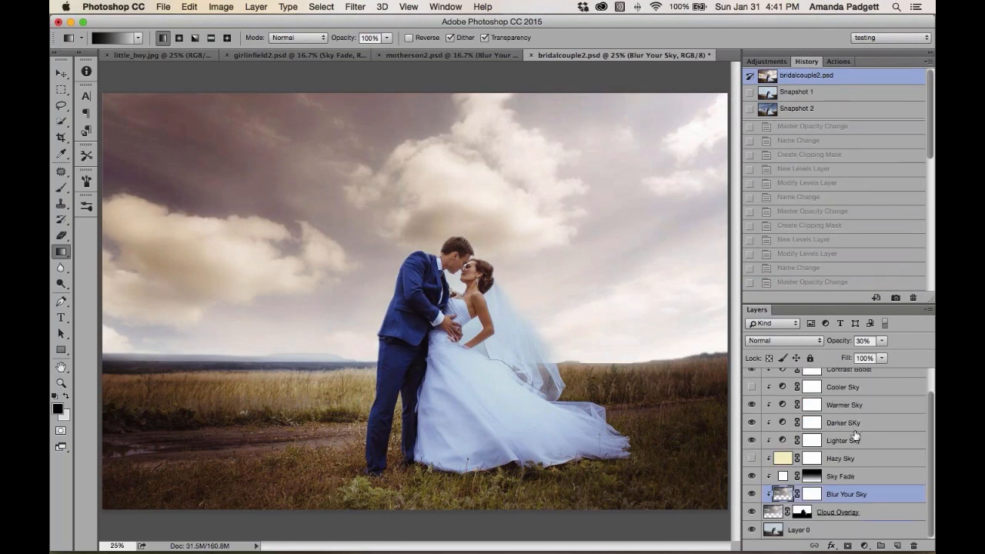
scroll(856, 435, up, 2)
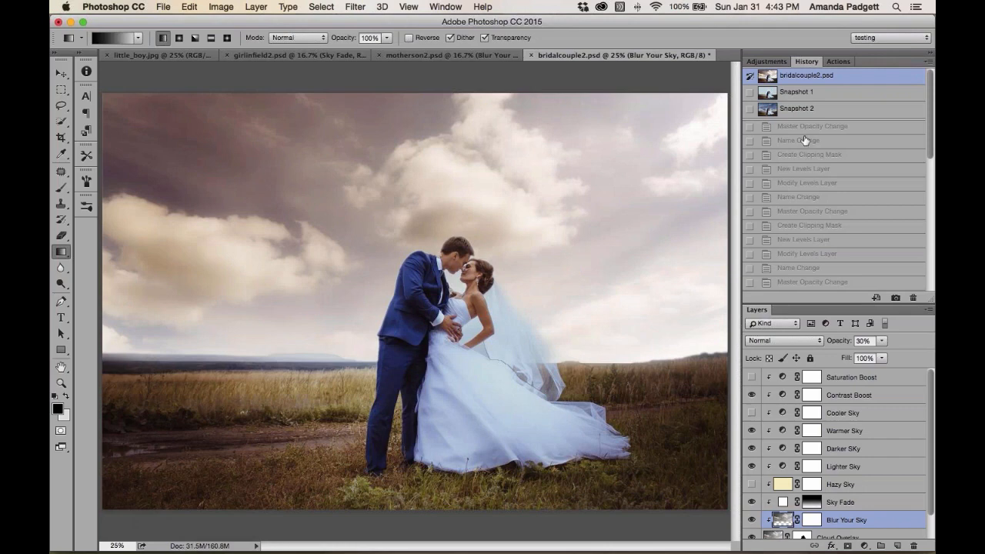
click(800, 91)
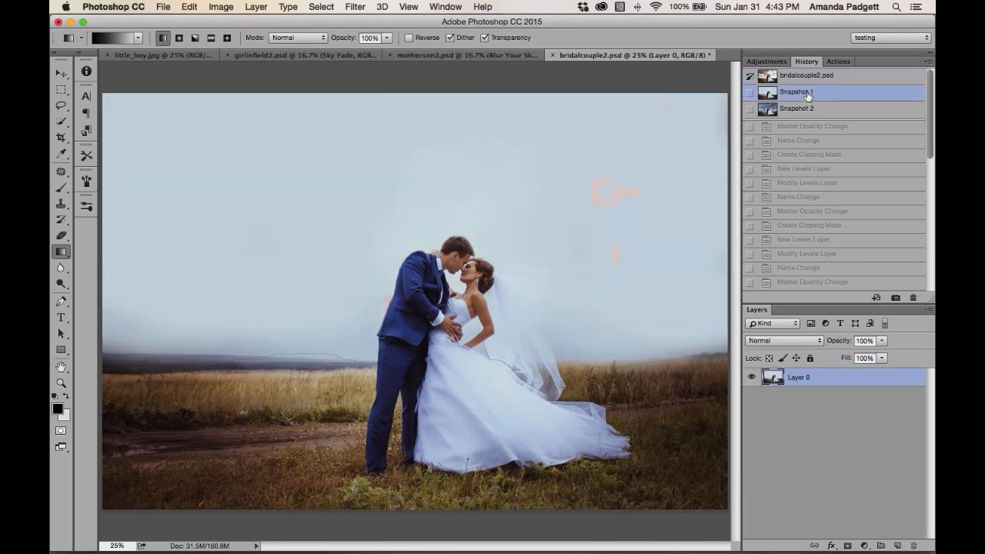
Try running the Blown-Out Sky Magic Replace action from the PRETTY Cloud Applicator set
click(838, 62)
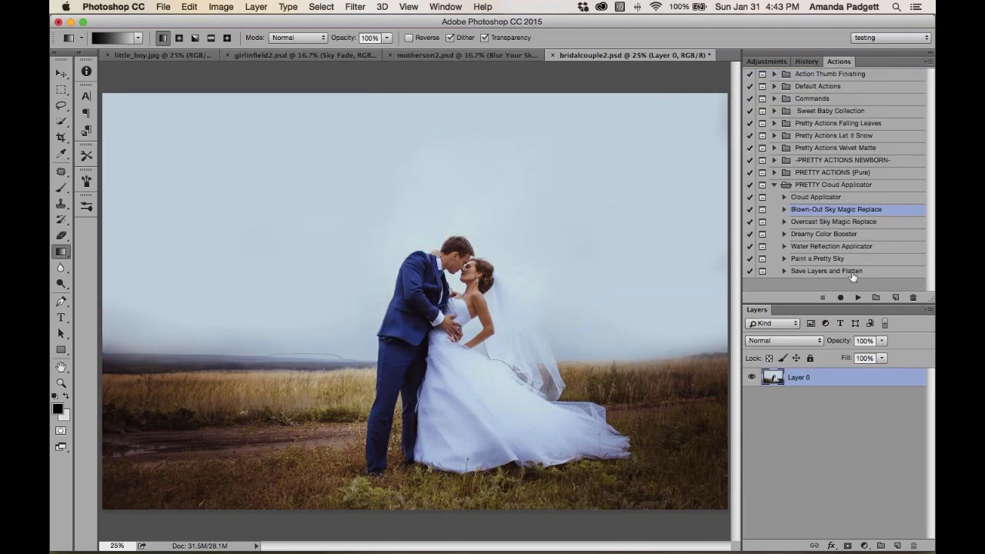
click(857, 297)
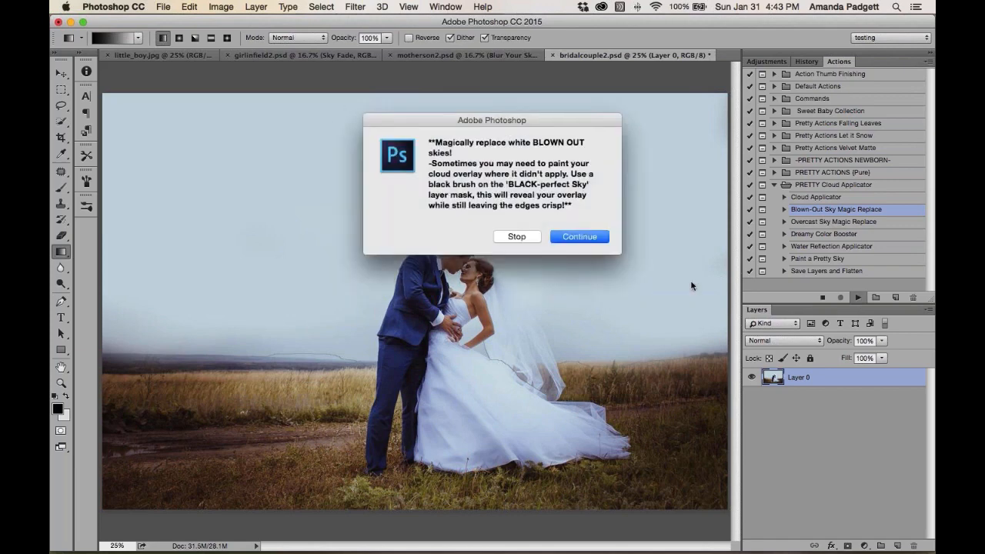
click(582, 236)
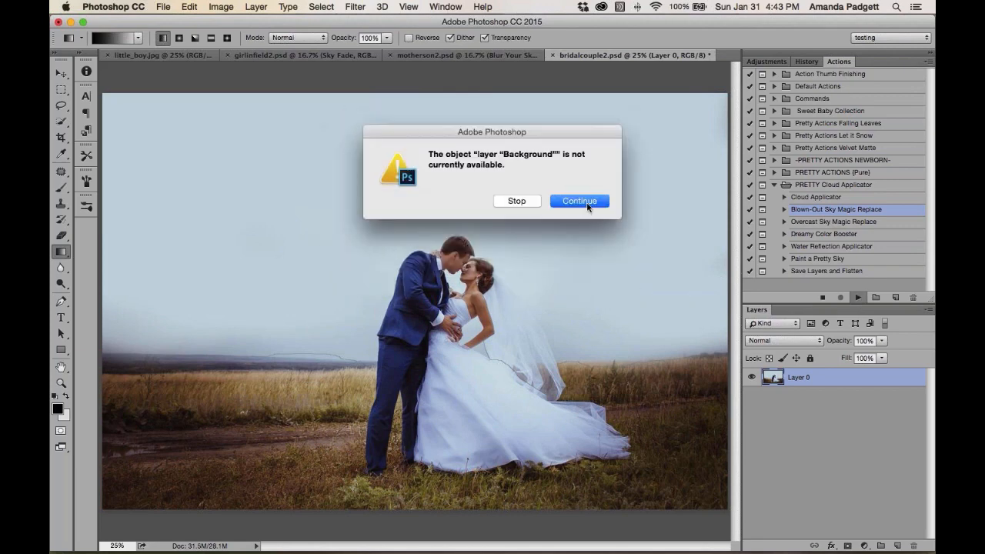
click(587, 204)
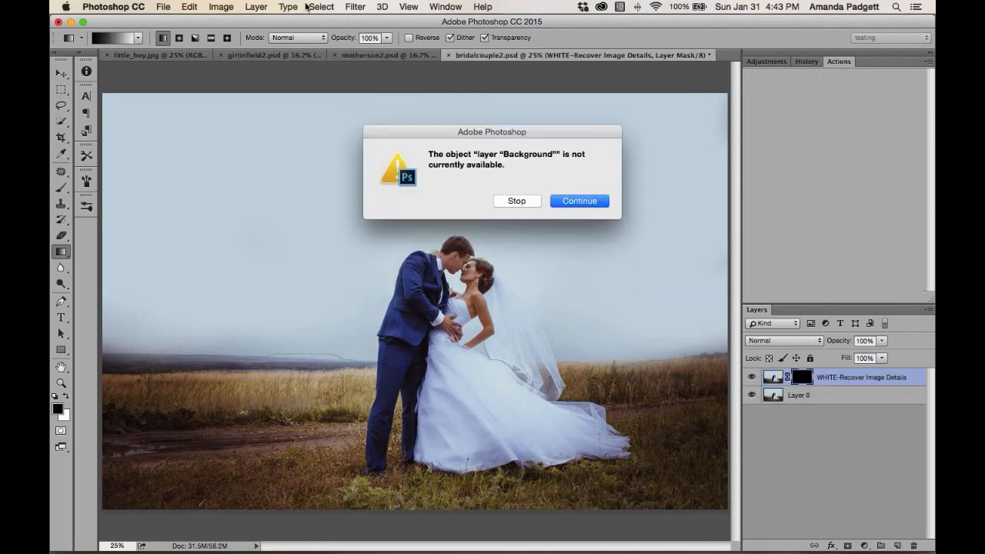
click(583, 204)
Flatten the image into a Background layer and rerun the Blown-Out Sky Magic Replace action
click(319, 8)
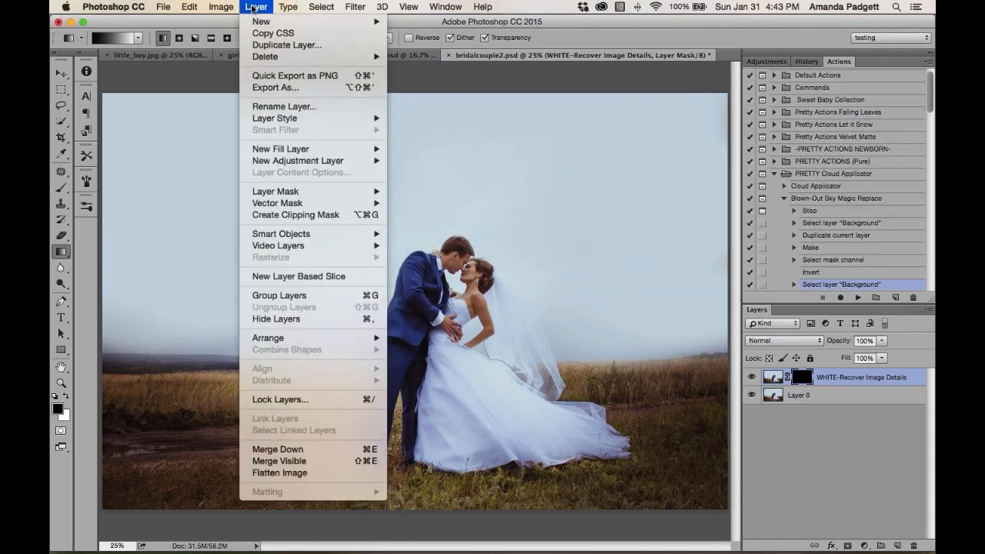
click(277, 473)
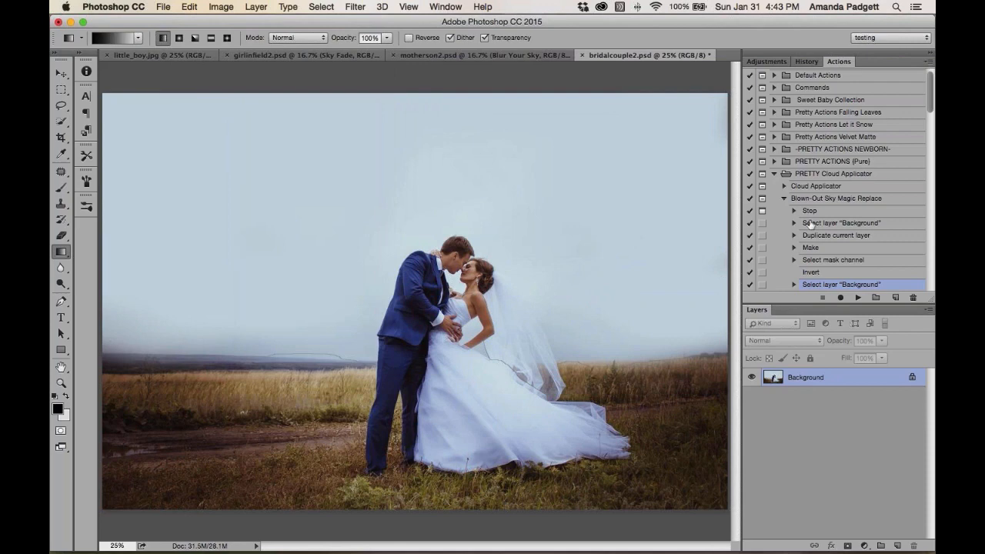
click(811, 202)
click(858, 297)
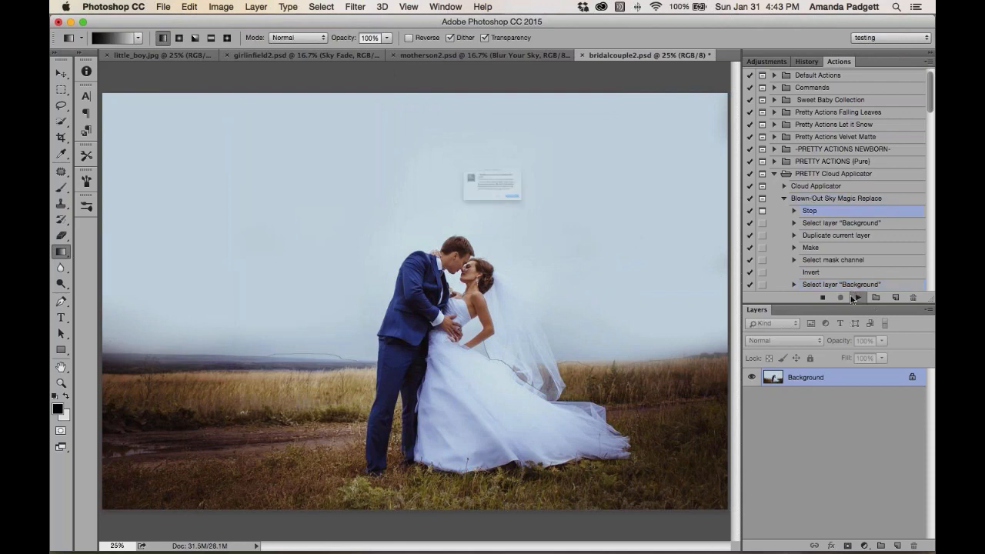
click(597, 236)
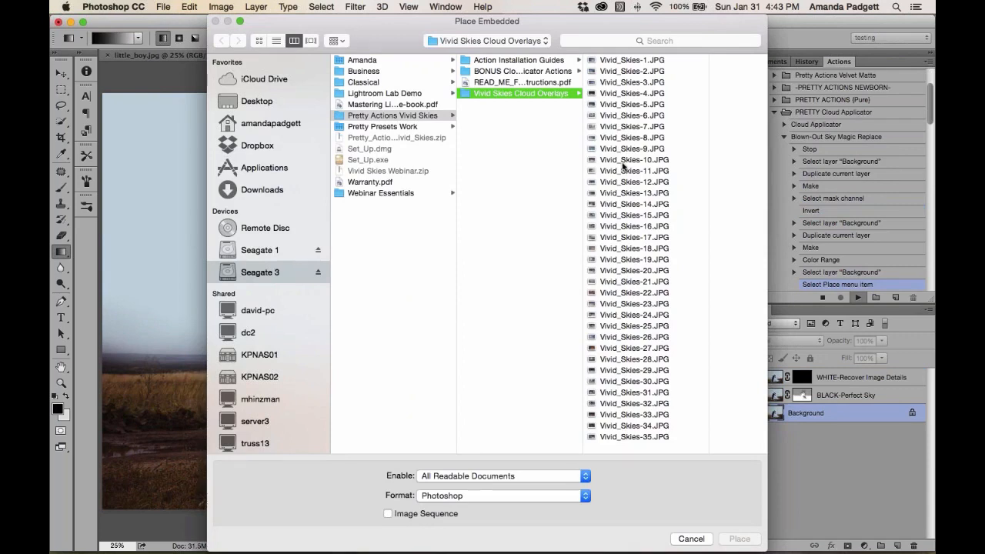
click(623, 163)
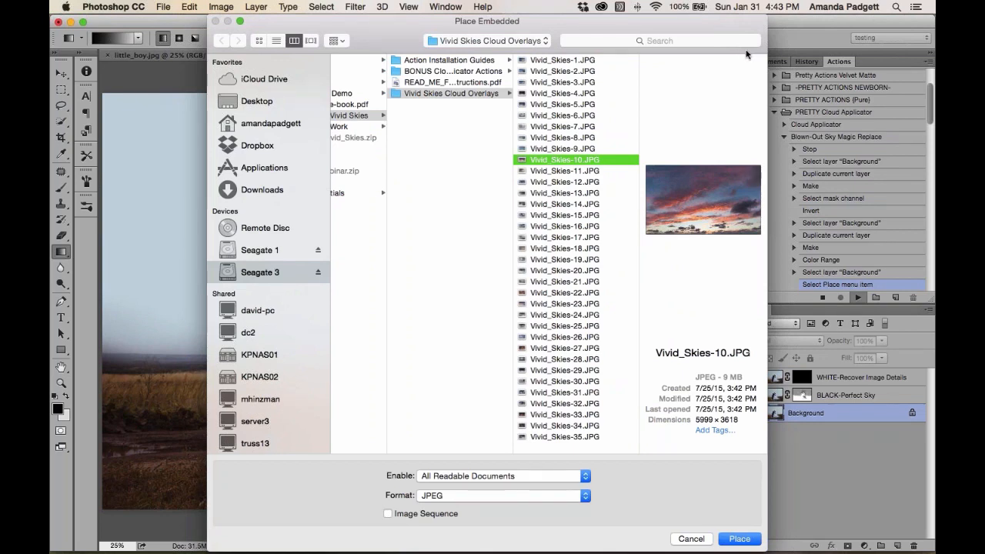
click(277, 40)
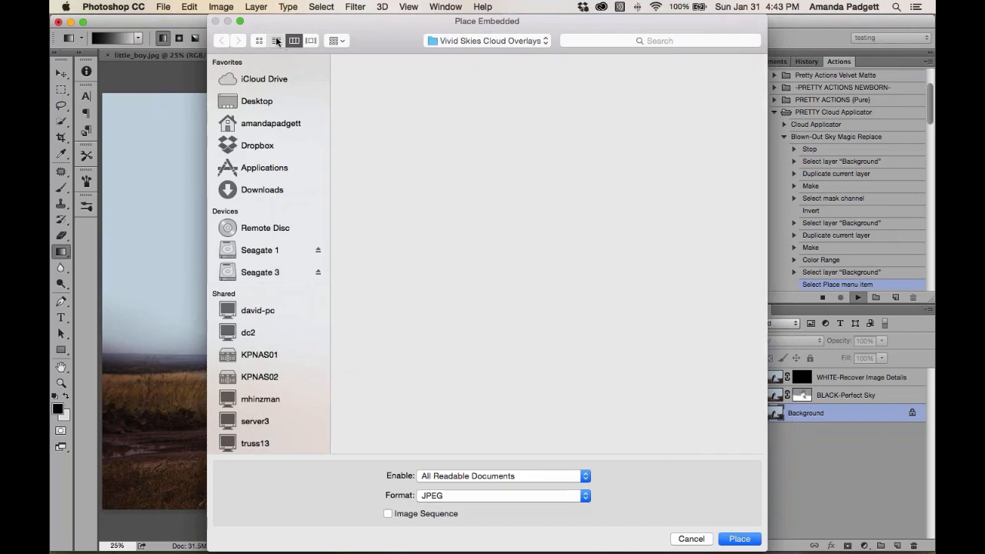
scroll(427, 247, down, 2)
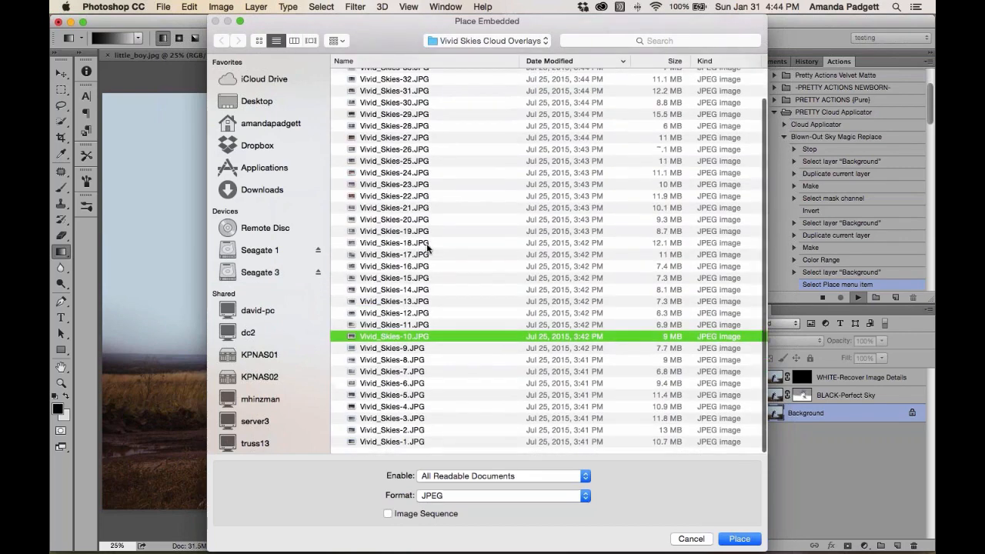
scroll(427, 246, up, 1)
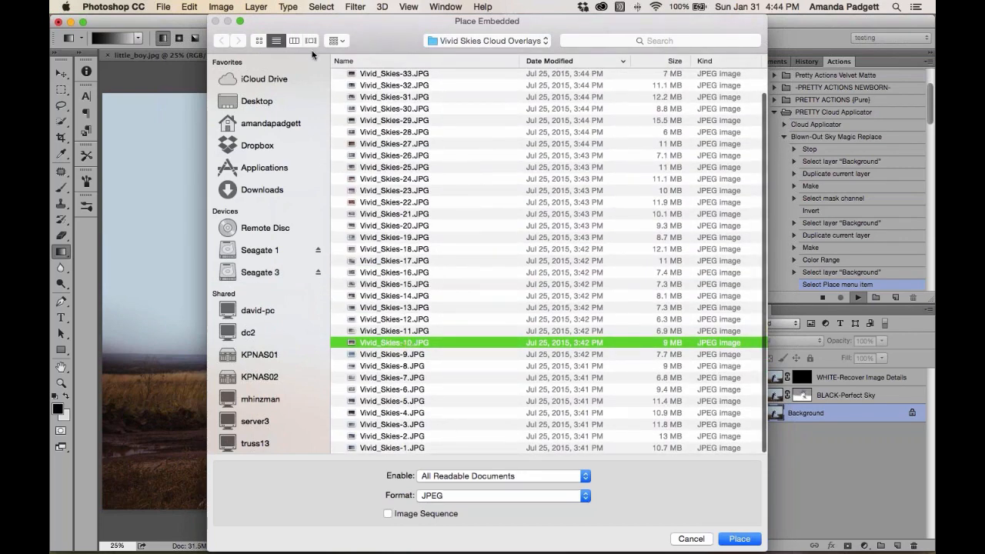
click(294, 41)
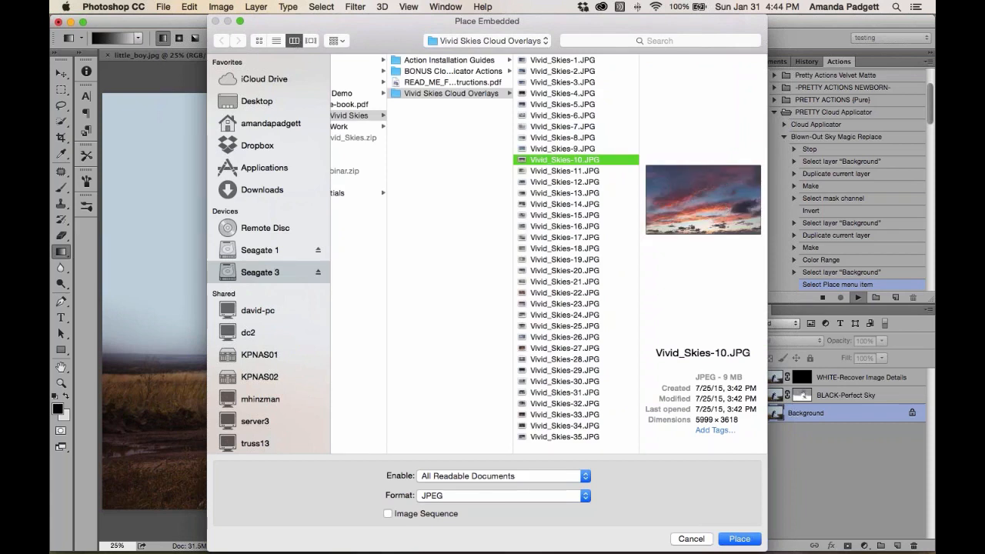
click(315, 41)
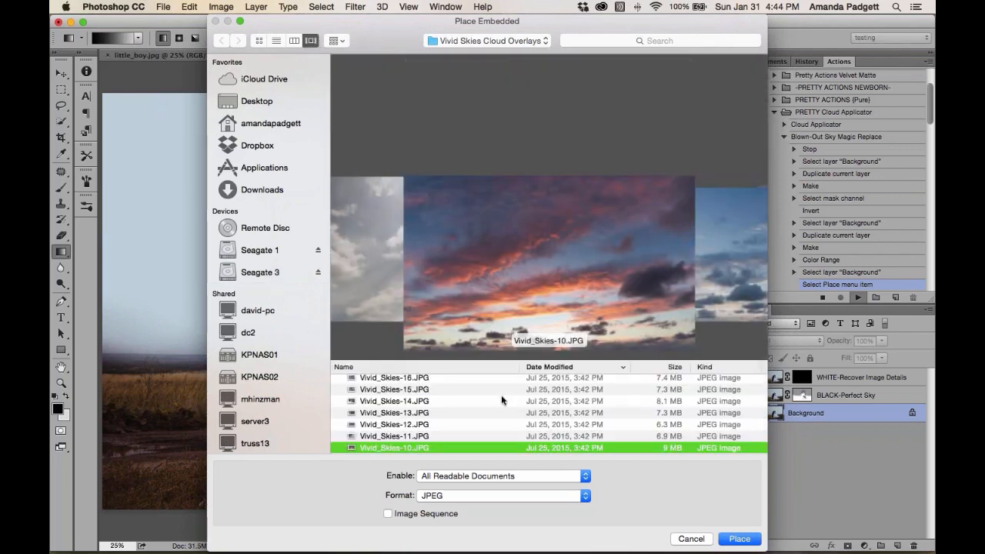
scroll(501, 397, down, 3)
scroll(501, 395, up, 3)
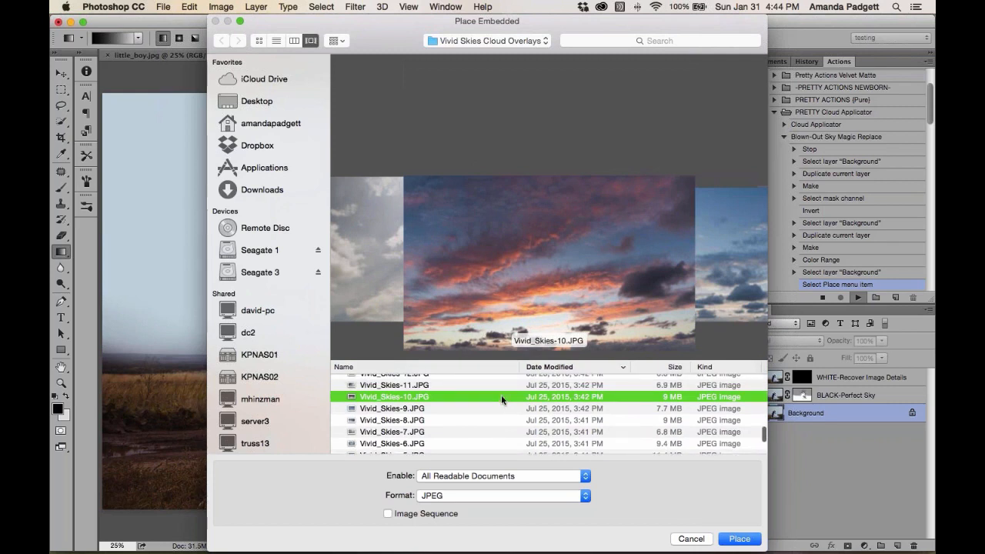
scroll(500, 399, up, 1)
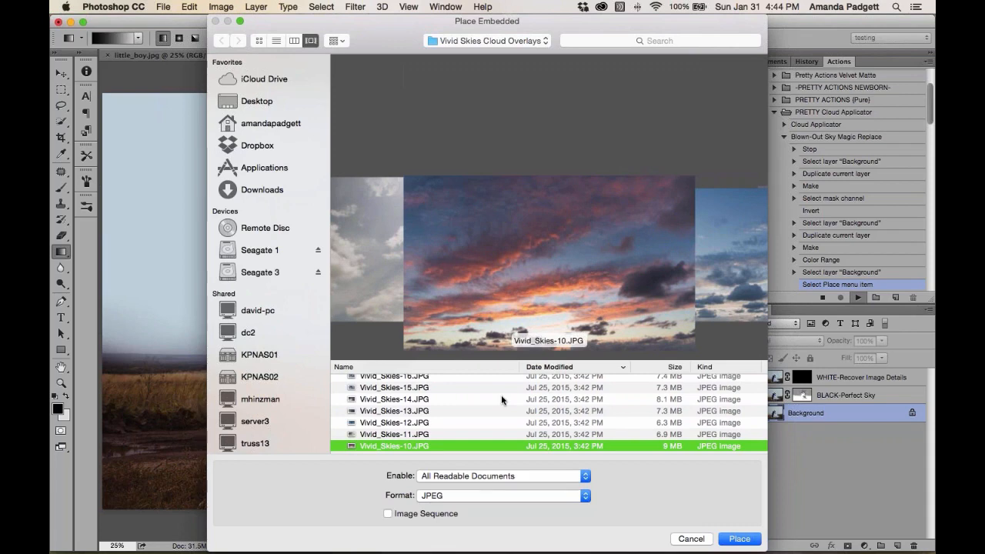
click(690, 539)
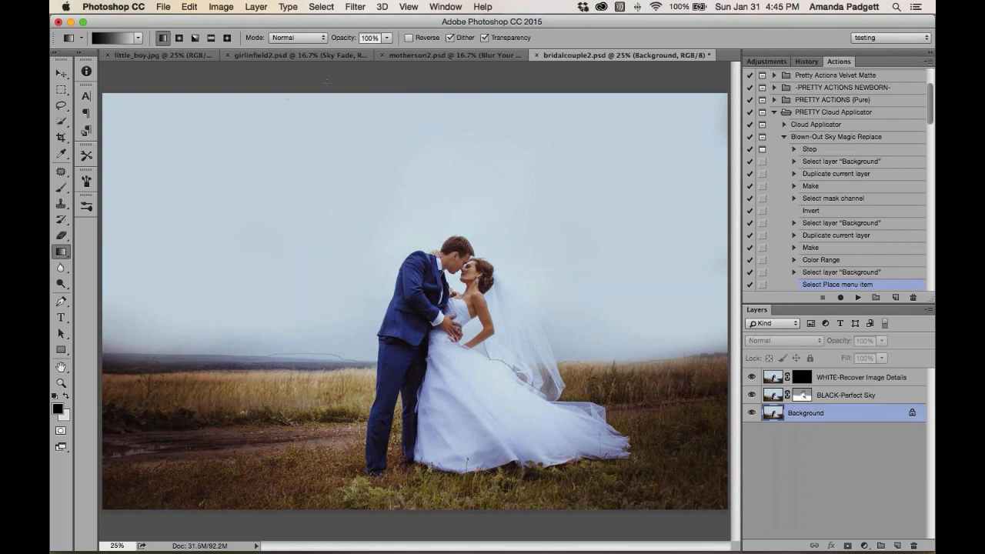
Switch to girlinfield2.psd and open girlinfield1.psd from the recent files list
click(300, 55)
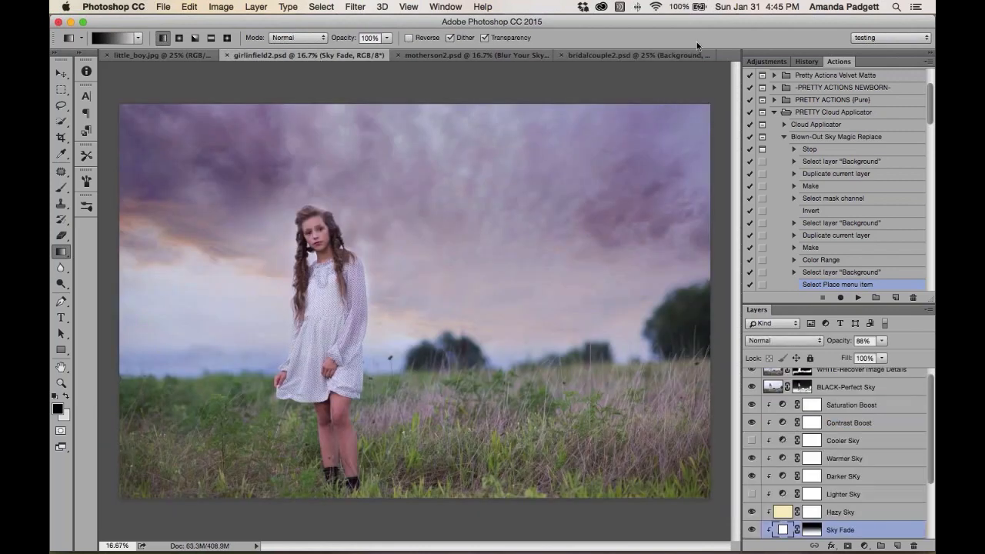
click(162, 8)
mouse_move(185, 68)
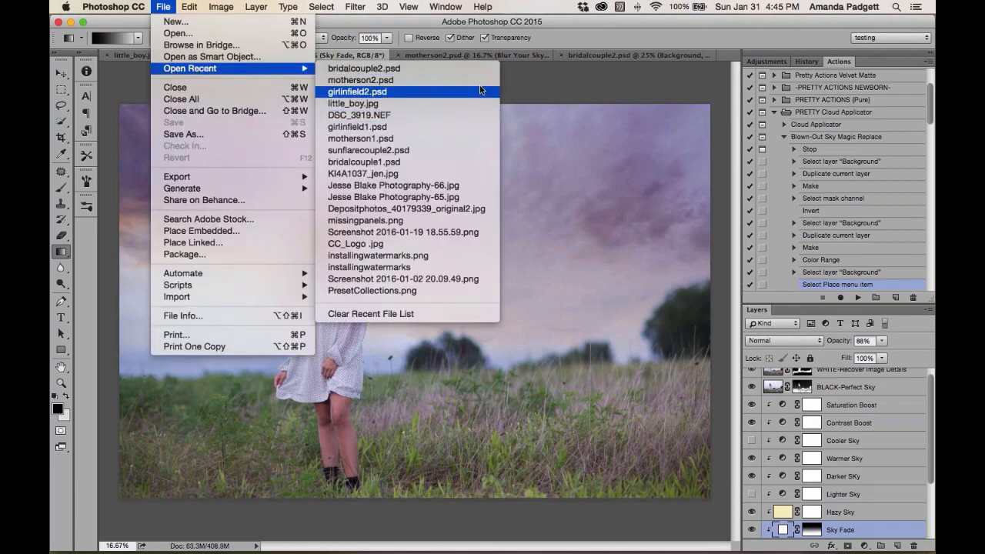
click(527, 85)
click(163, 7)
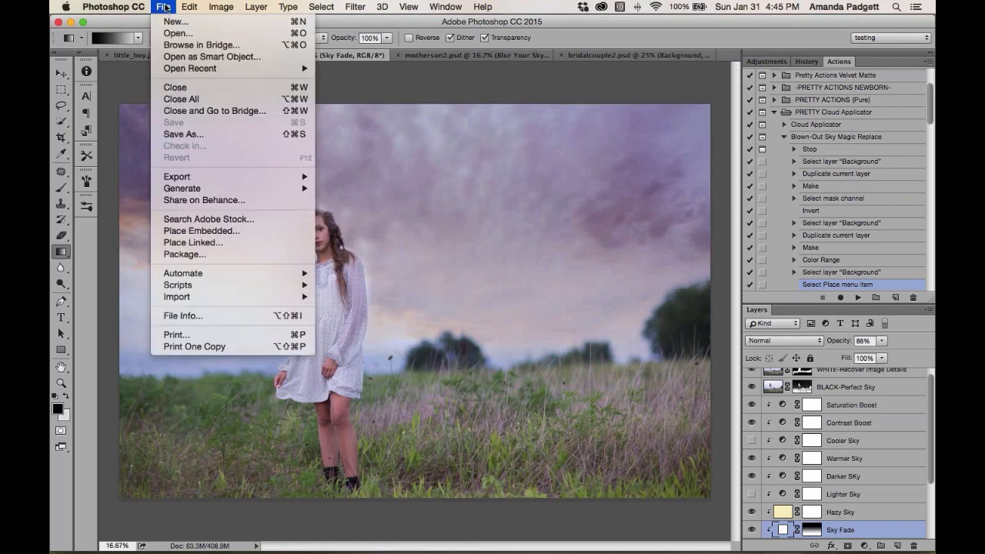
mouse_move(194, 68)
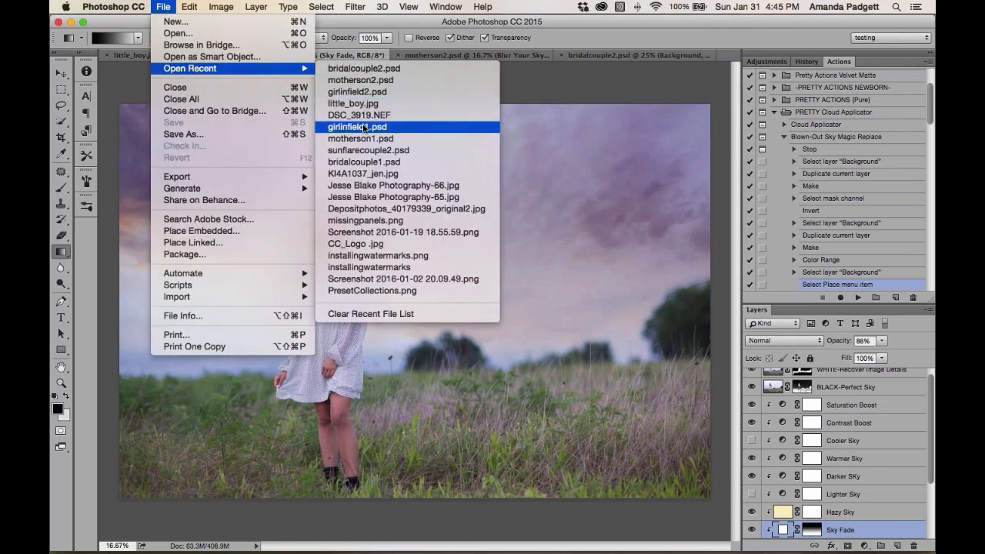
click(532, 135)
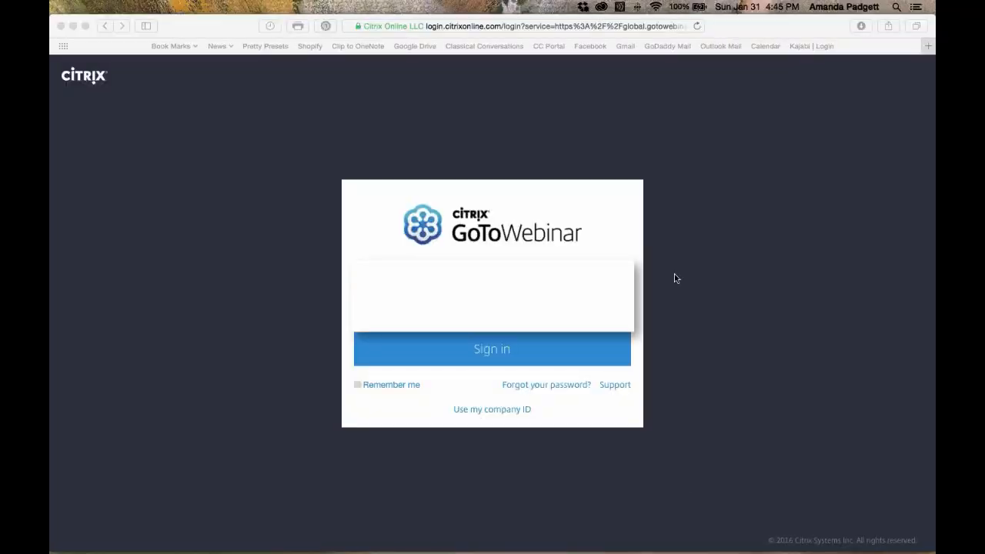
Return to Photoshop, enlarge the Layers panel and toggle the Background and Sky Fade layers to examine girlinfield1.psd's layer stack
mouse_move(677, 538)
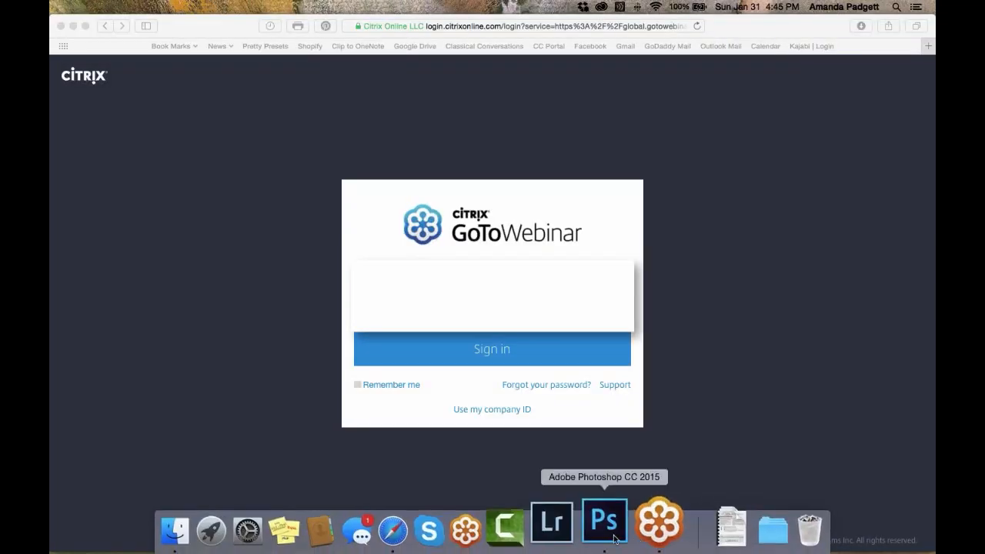
click(609, 533)
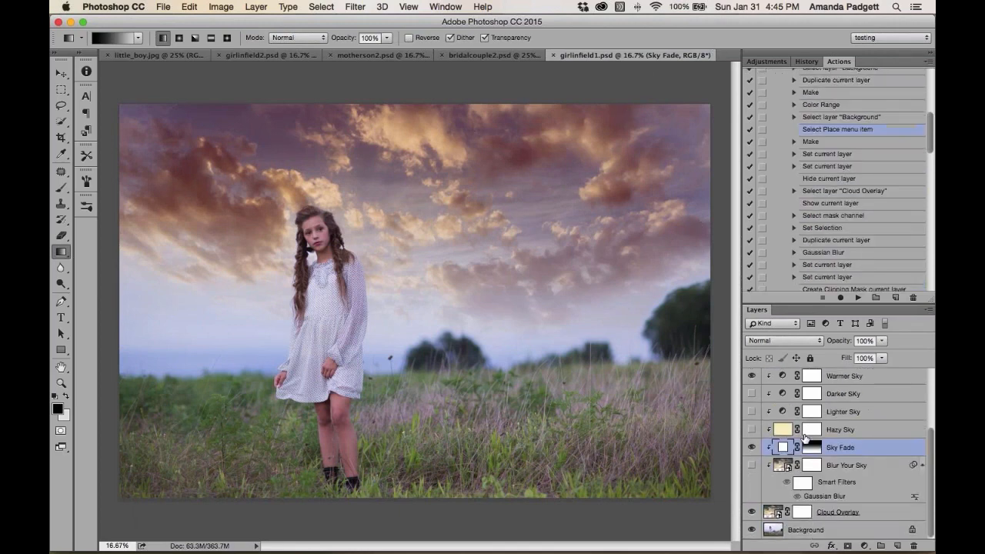
drag(766, 305, 766, 202)
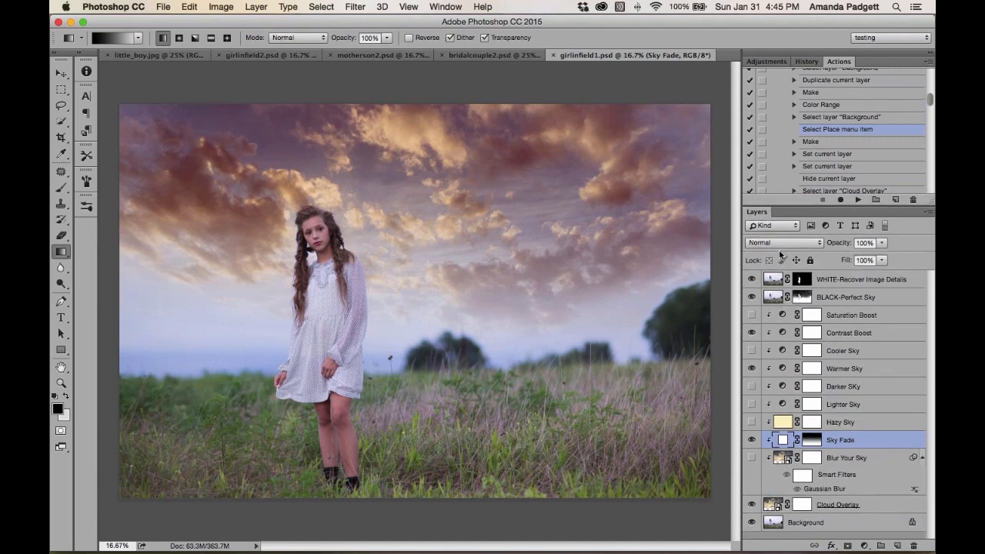
alt+click(752, 524)
alt+click(752, 524)
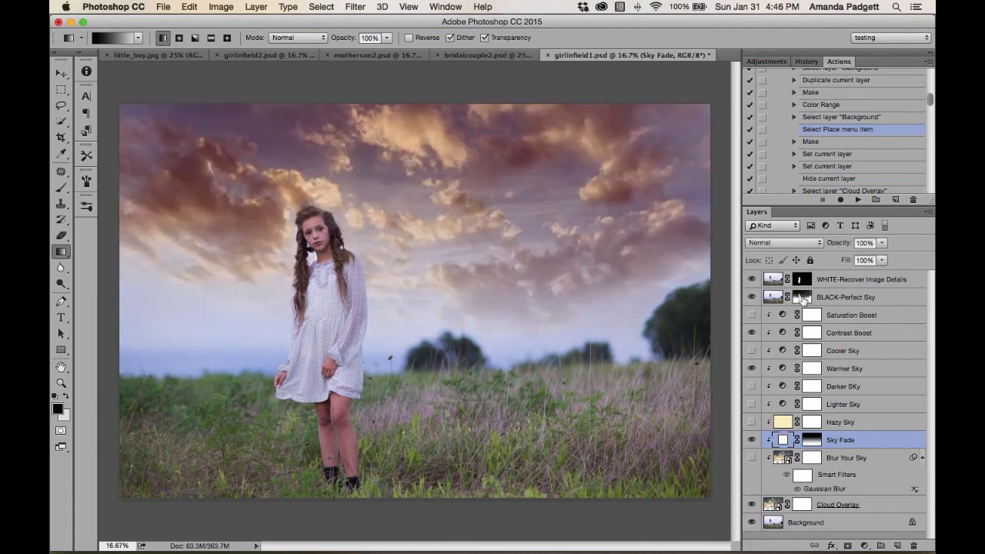
click(803, 300)
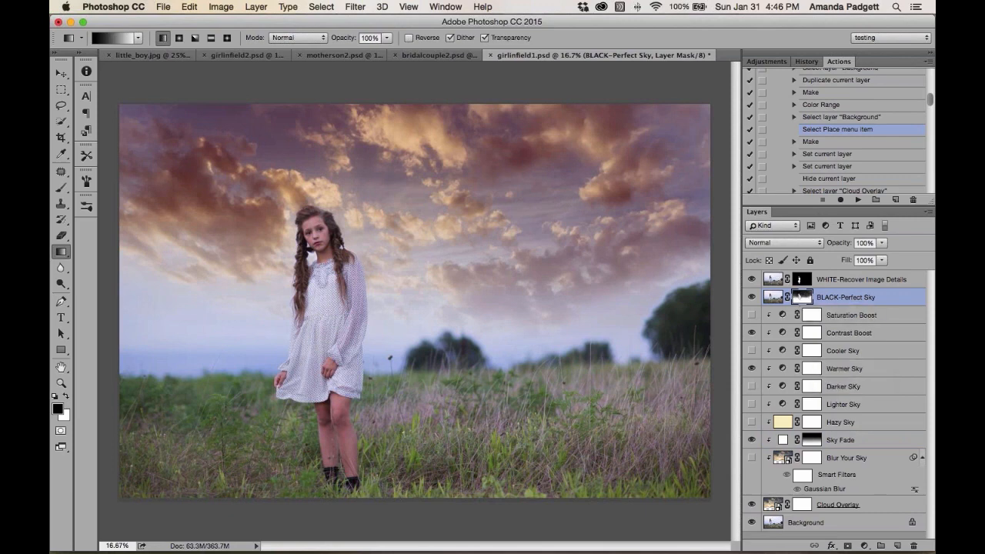
click(841, 443)
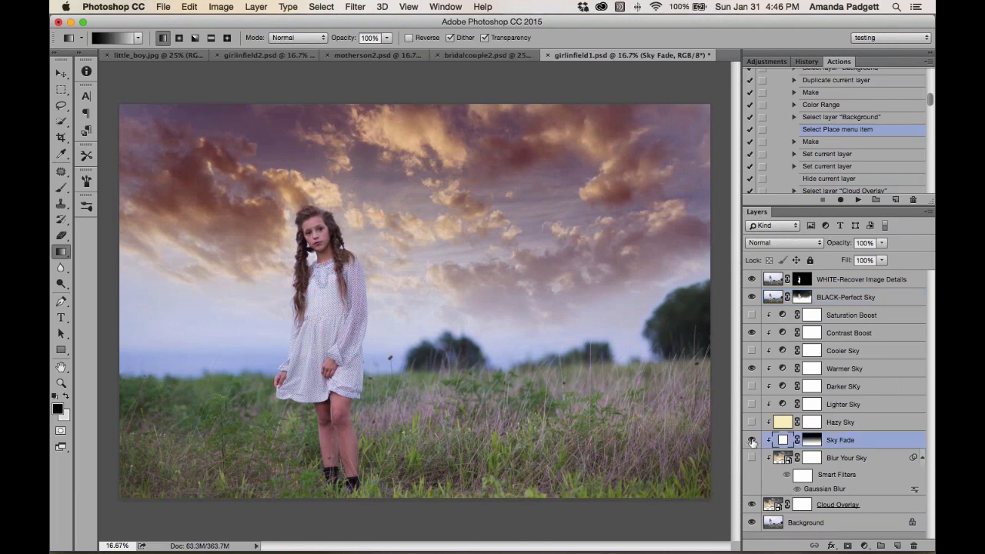
click(751, 440)
click(752, 441)
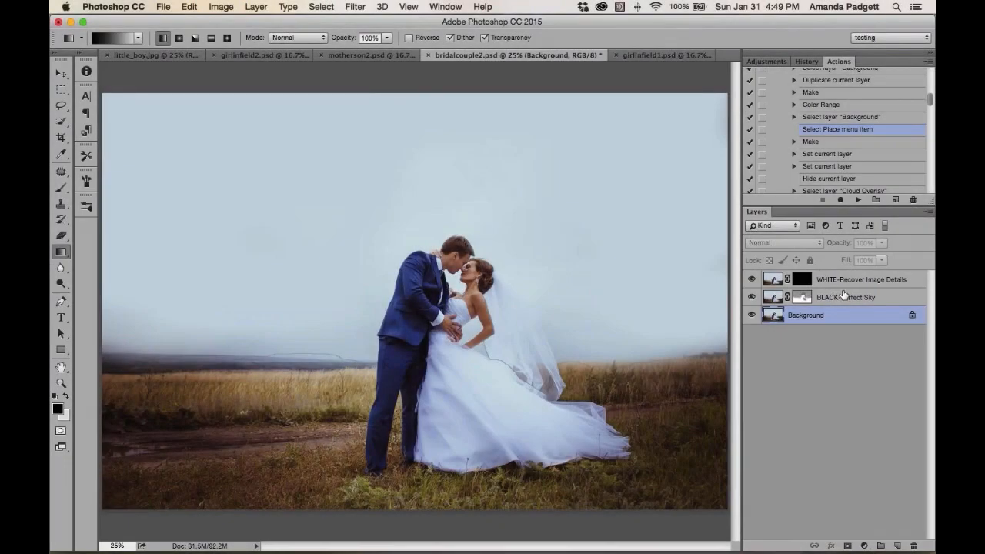
Delete the WHITE-Recover Image Details and BLACK-Perfect Sky layers in bridalcouple2.psd, leaving only the Background
click(841, 296)
shift+click(844, 283)
key(Delete)
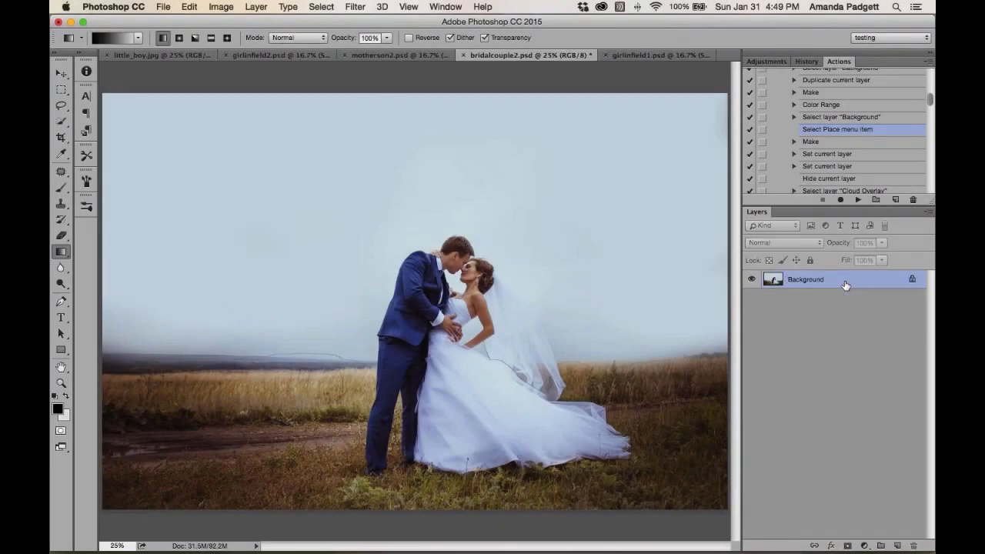
Run the Overcast Sky Magic Replace action from the PRETTY Cloud Applicator set and continue past its instructions
scroll(820, 157, up, 5)
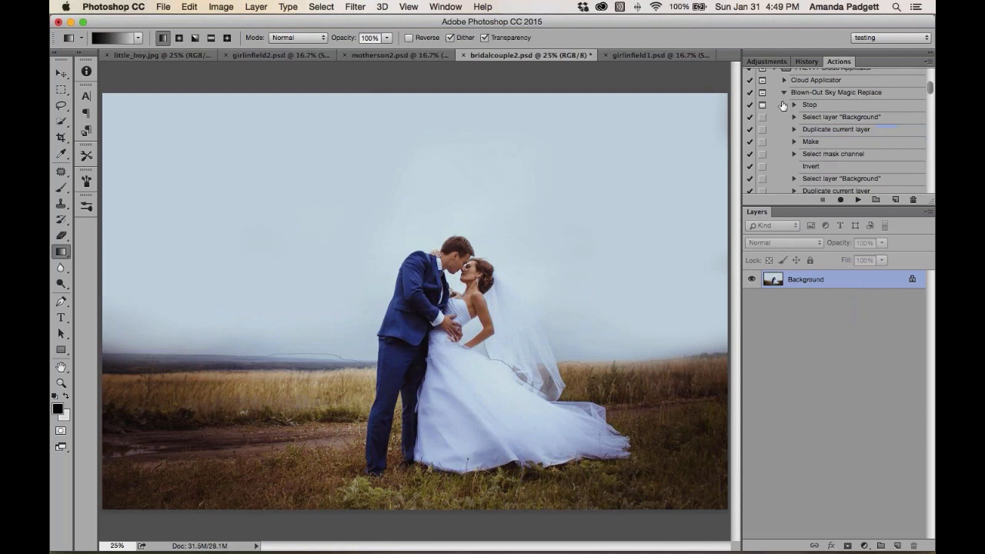
click(784, 93)
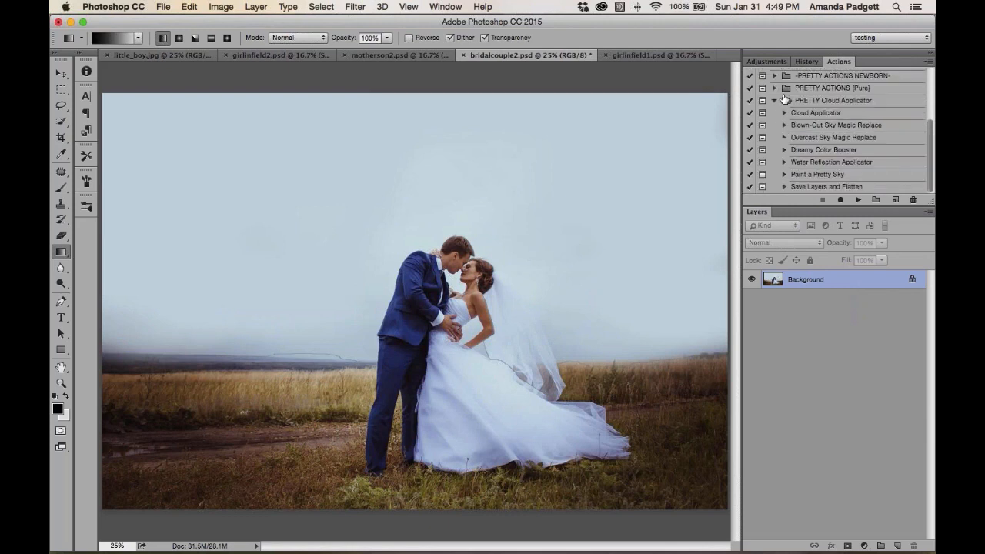
click(823, 139)
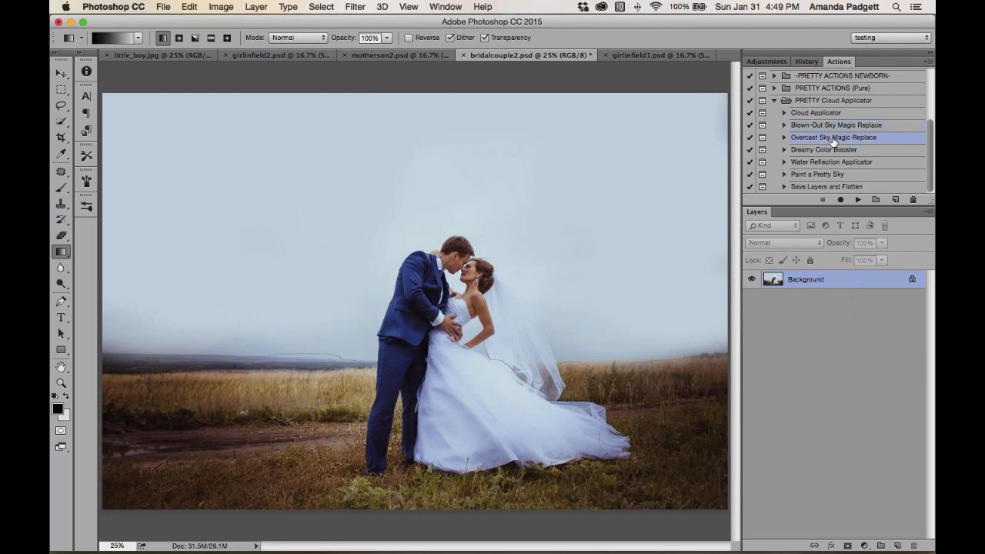
click(859, 199)
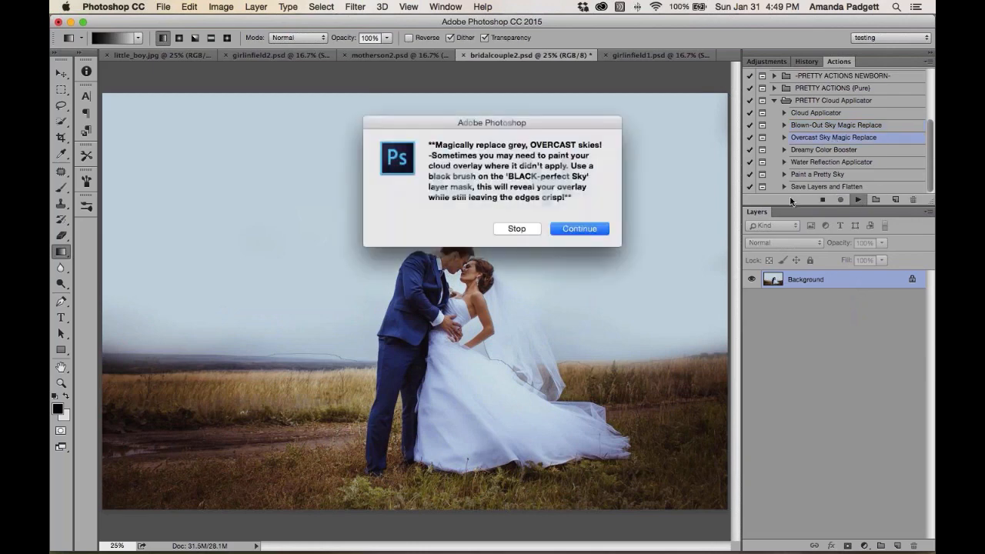
click(579, 229)
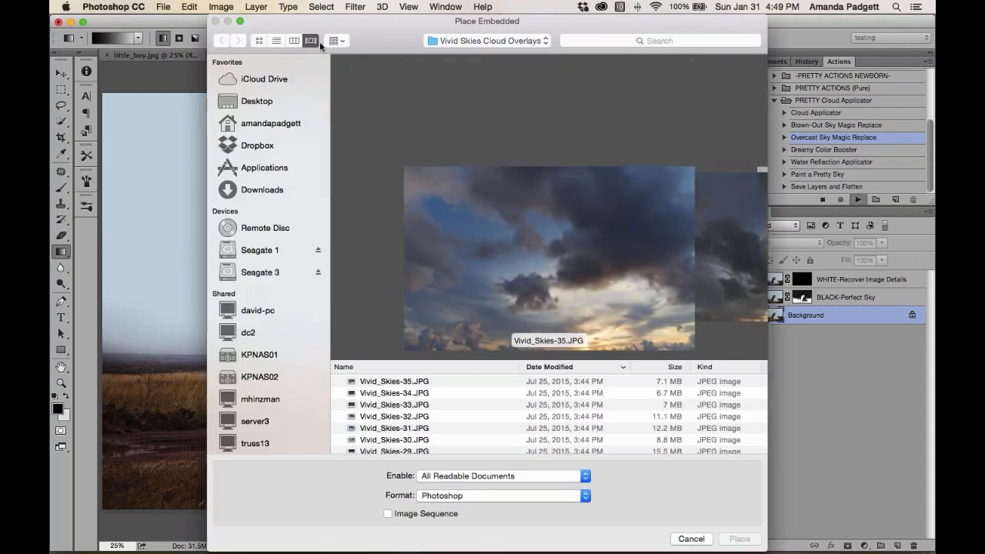
Browse the Vivid Skies Cloud Overlays folder and place Vivid_Skies-33.JPG into bridalcouple2.psd
click(294, 41)
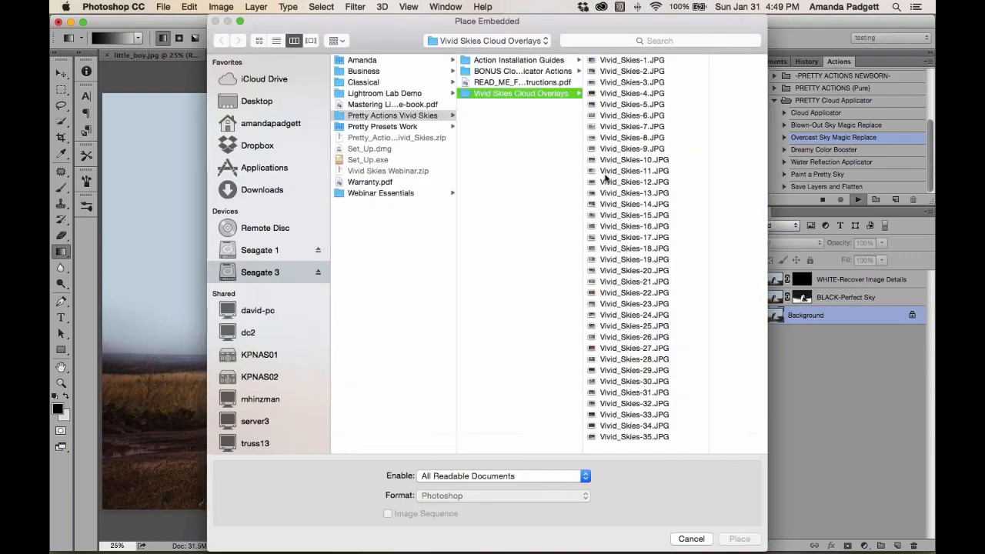
click(636, 137)
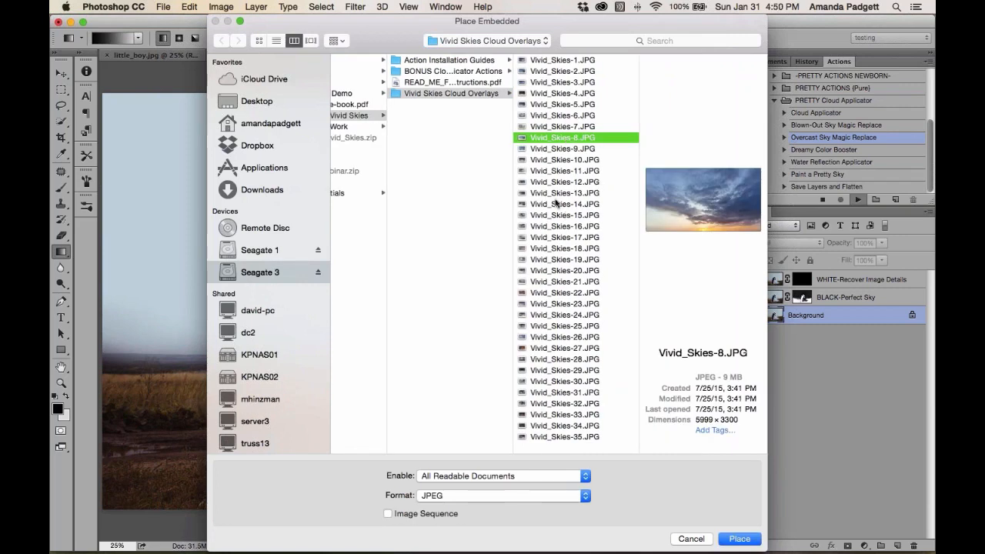
click(545, 93)
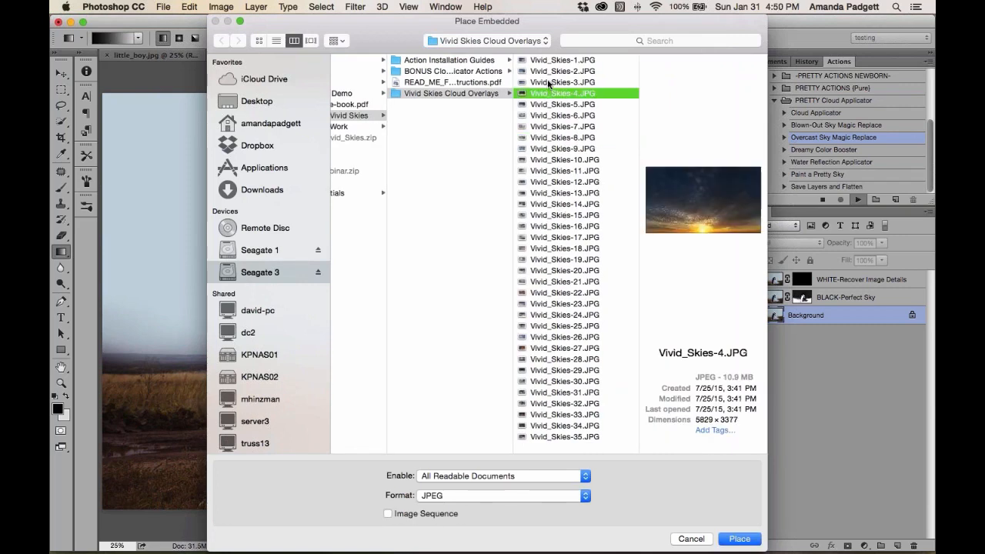
click(549, 81)
click(550, 70)
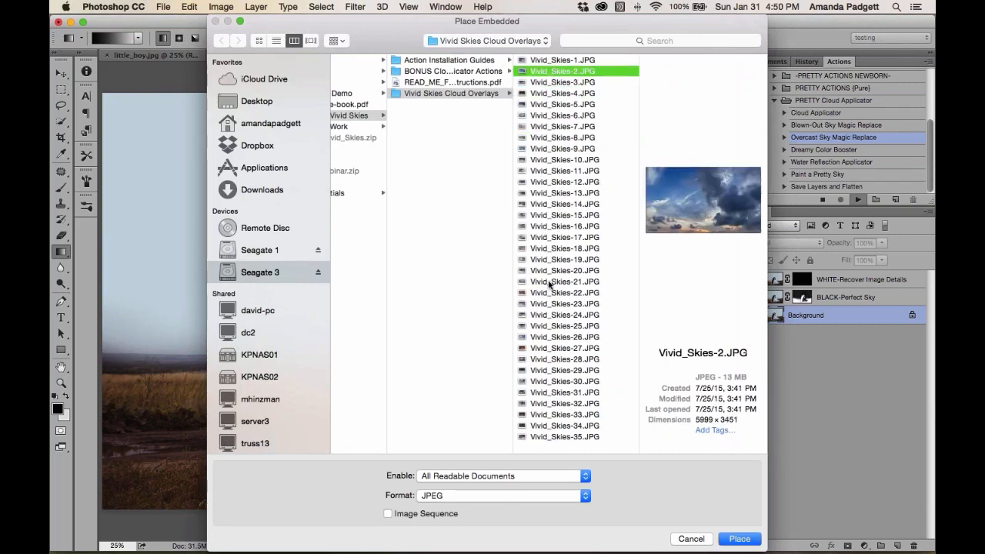
click(558, 305)
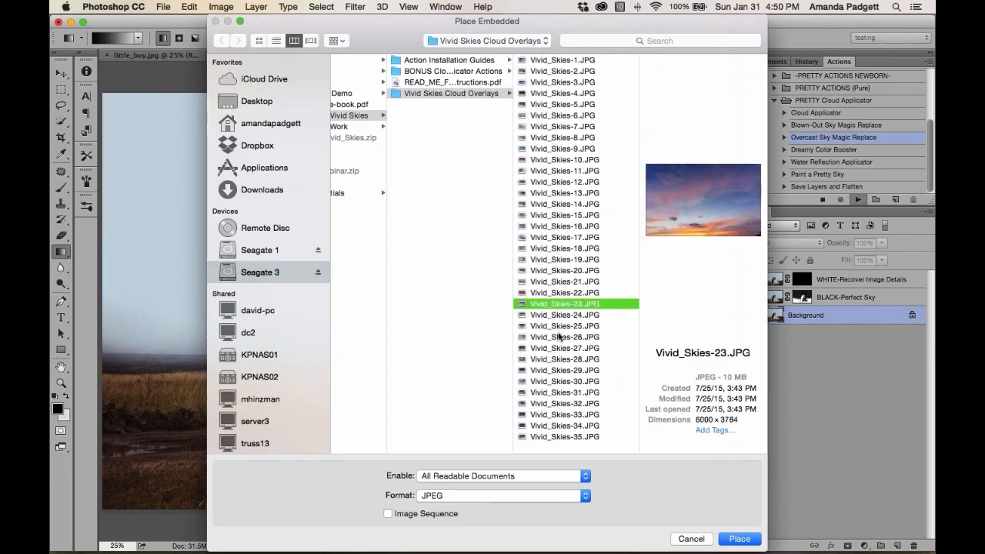
click(560, 338)
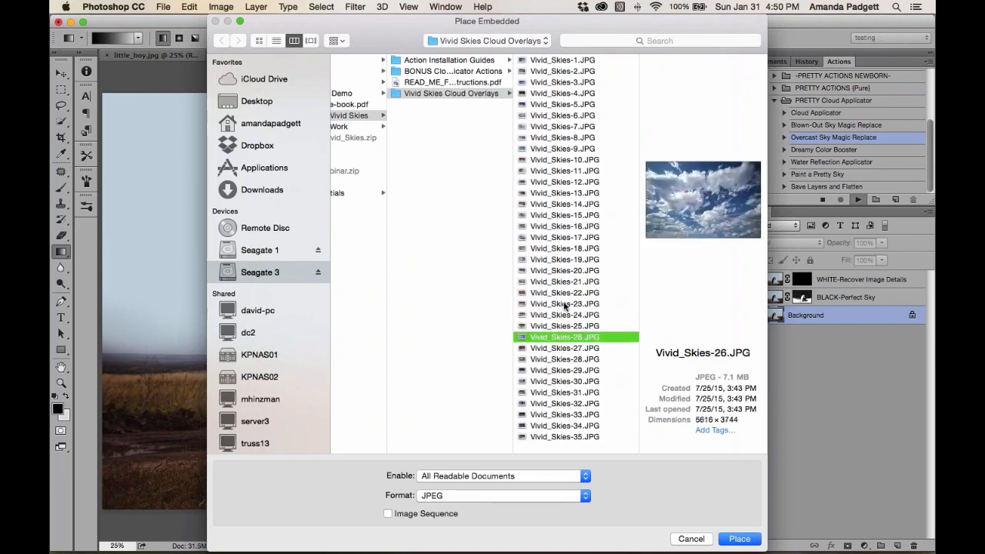
click(559, 271)
click(560, 261)
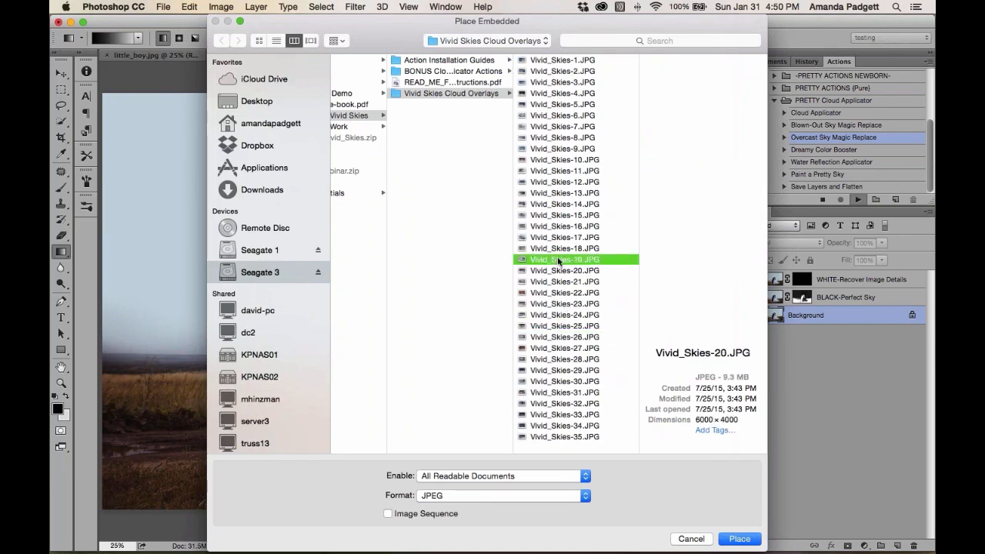
click(559, 403)
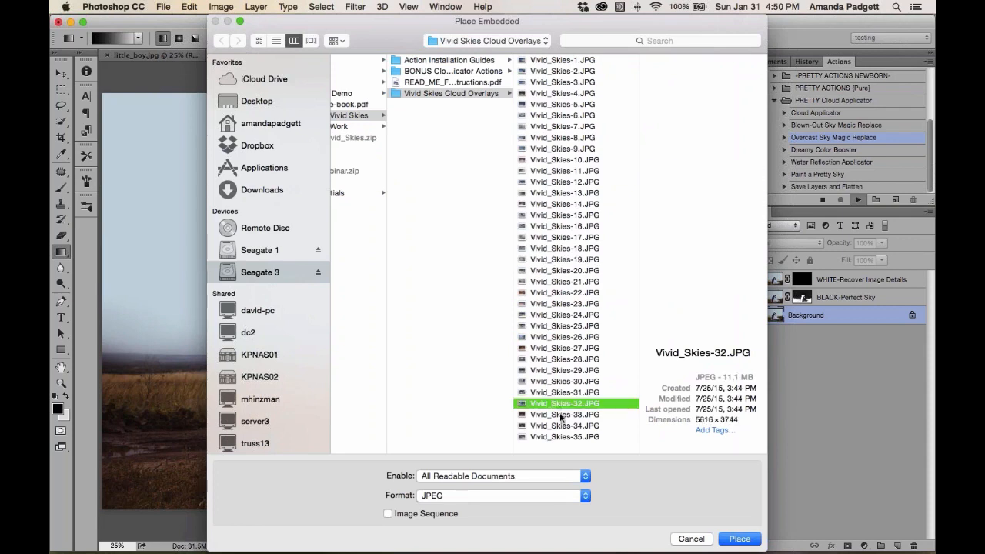
click(561, 415)
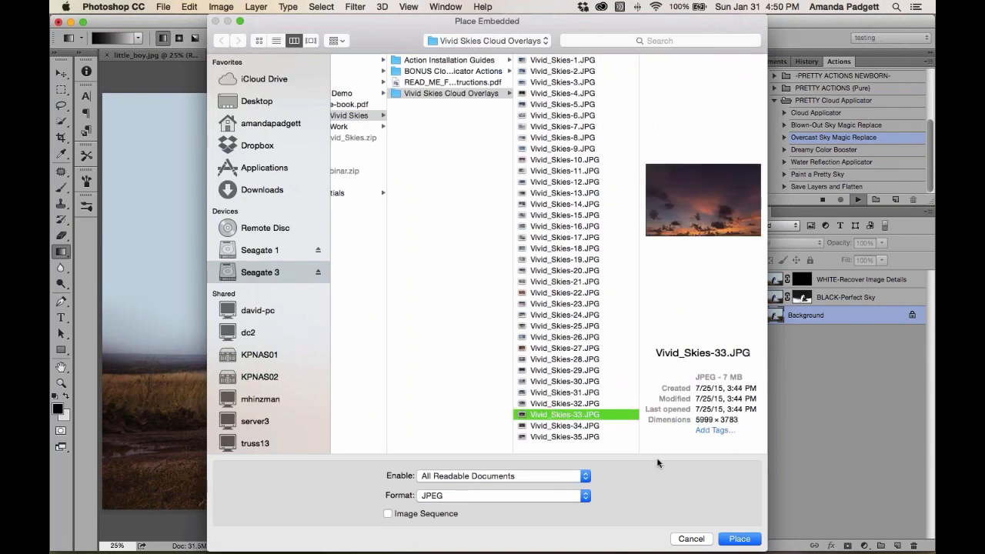
click(748, 539)
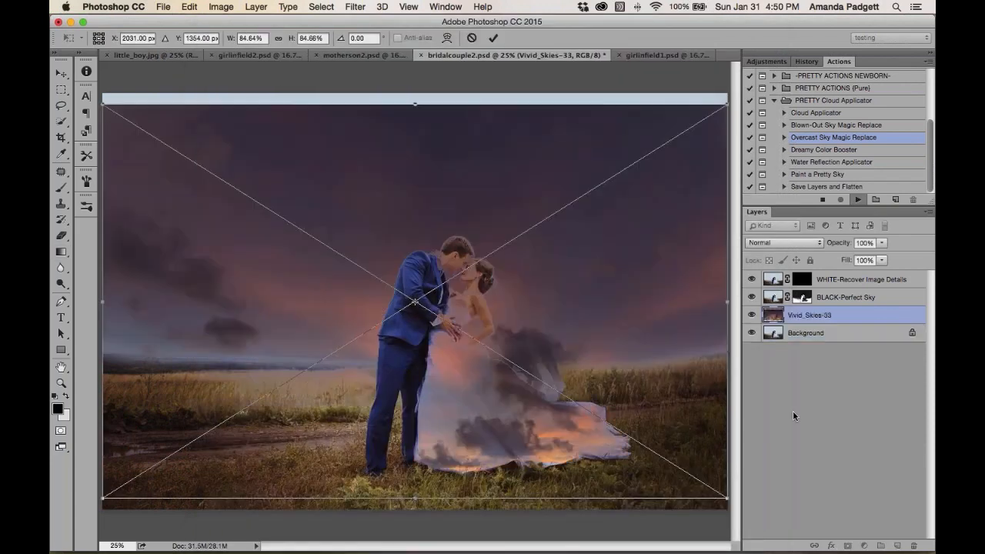
Move the placed sky higher, stretch it to about 87% width and commit the placement
drag(487, 305, 489, 235)
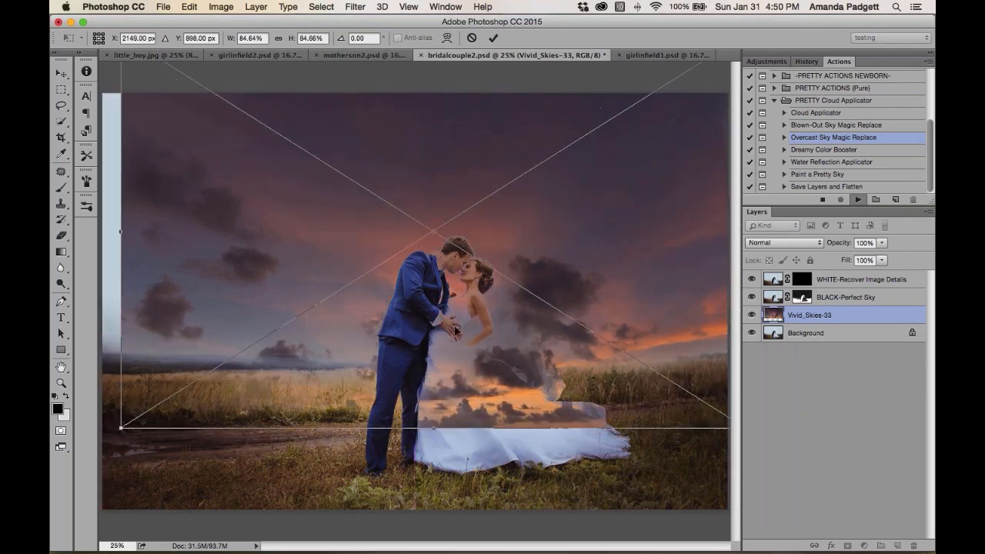
drag(522, 267, 503, 265)
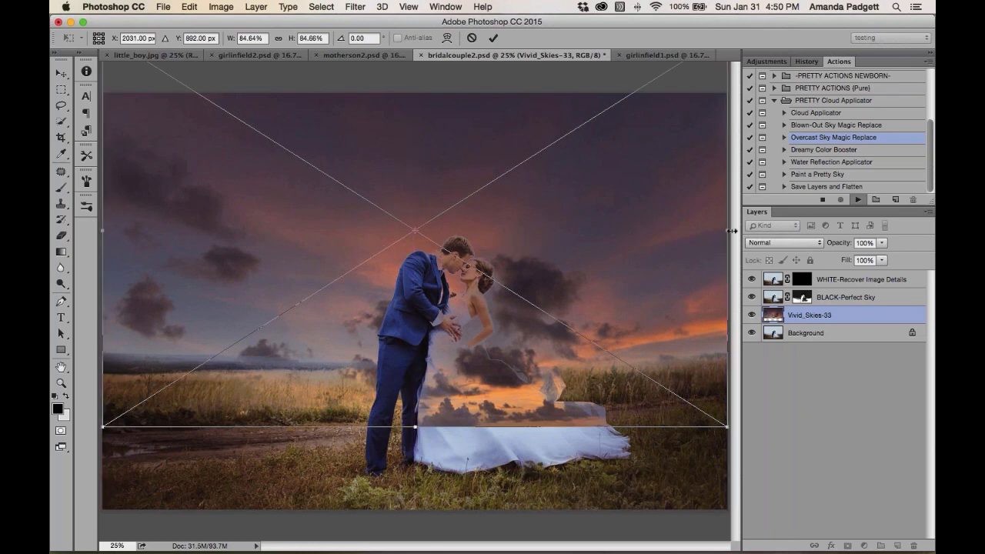
drag(727, 229, 753, 230)
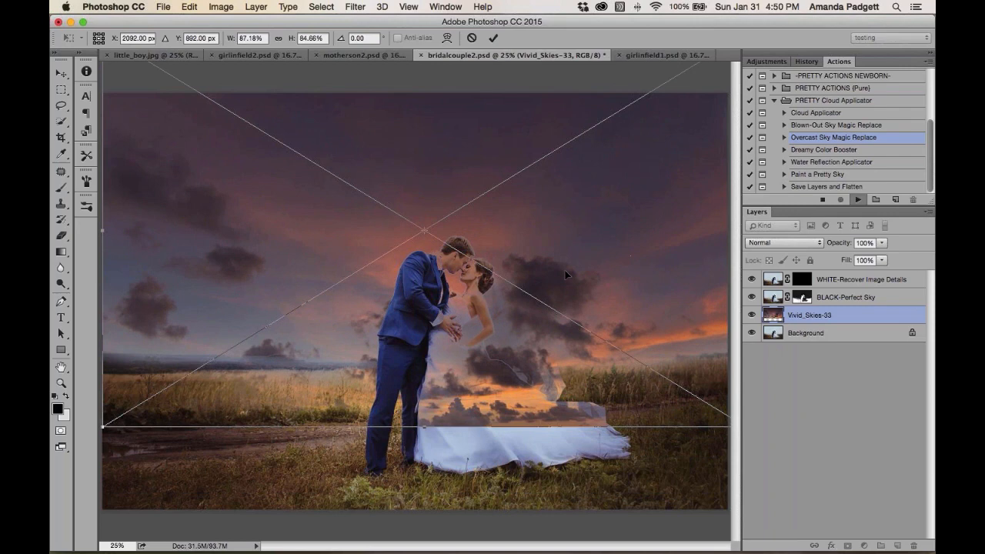
drag(565, 271, 559, 223)
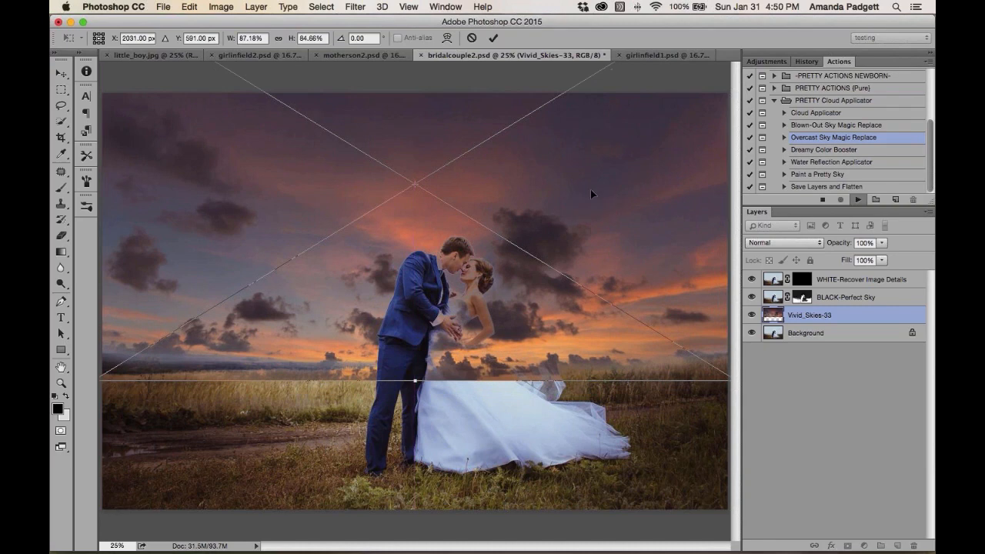
click(493, 38)
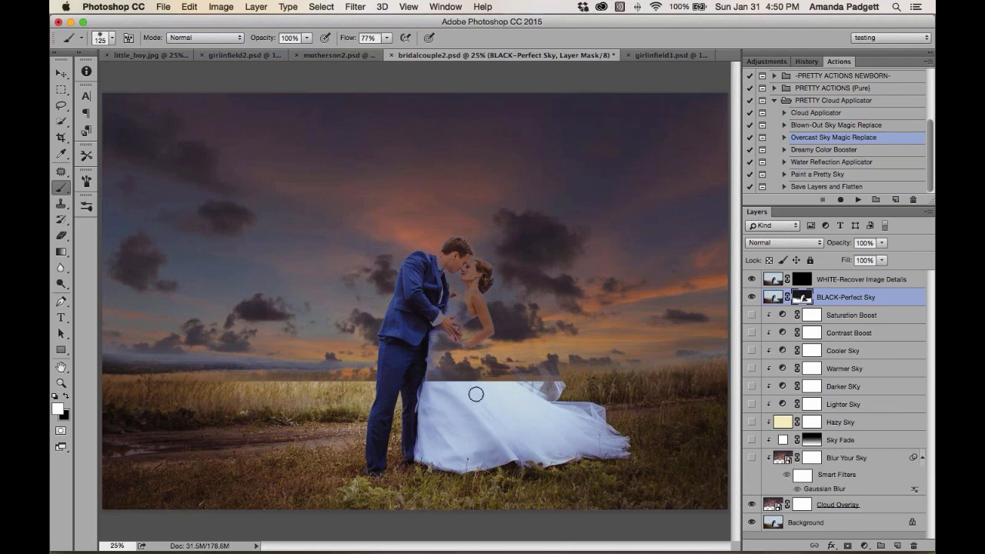
Paint on the BLACK-Perfect Sky mask to clear the clouds from the bride's dress
key(x)
key(x)
mouse_move(489, 375)
mouse_down()
mouse_move(465, 354)
mouse_move(451, 382)
mouse_move(448, 360)
mouse_move(460, 382)
mouse_move(432, 385)
mouse_move(441, 361)
mouse_move(451, 376)
mouse_move(456, 355)
mouse_move(522, 398)
mouse_move(432, 342)
mouse_up()
Paint on the WHITE-Recover Image Details mask with a 125 px brush to bring back the bride's veil
key(bracketright)
key(bracketright)
key(bracketright)
key(bracketright)
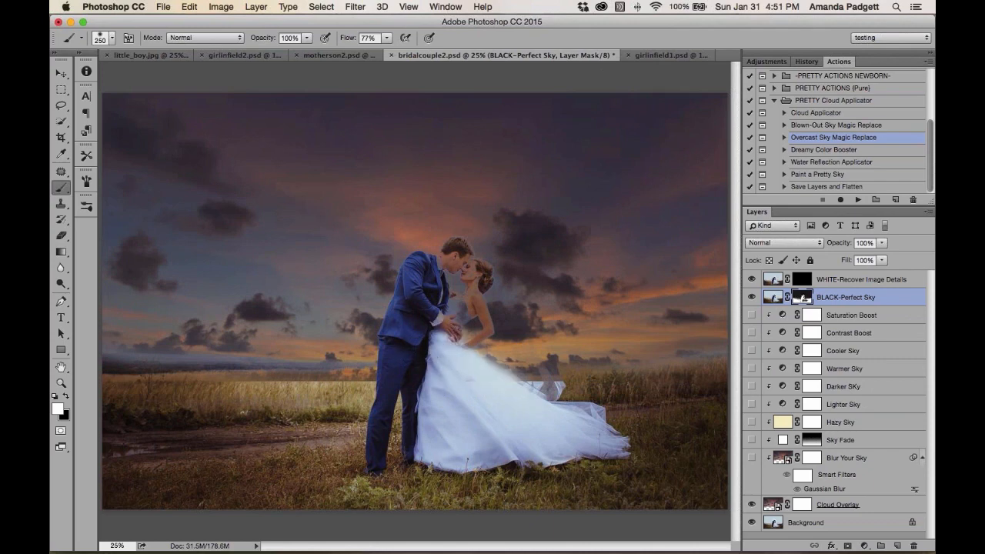
click(803, 282)
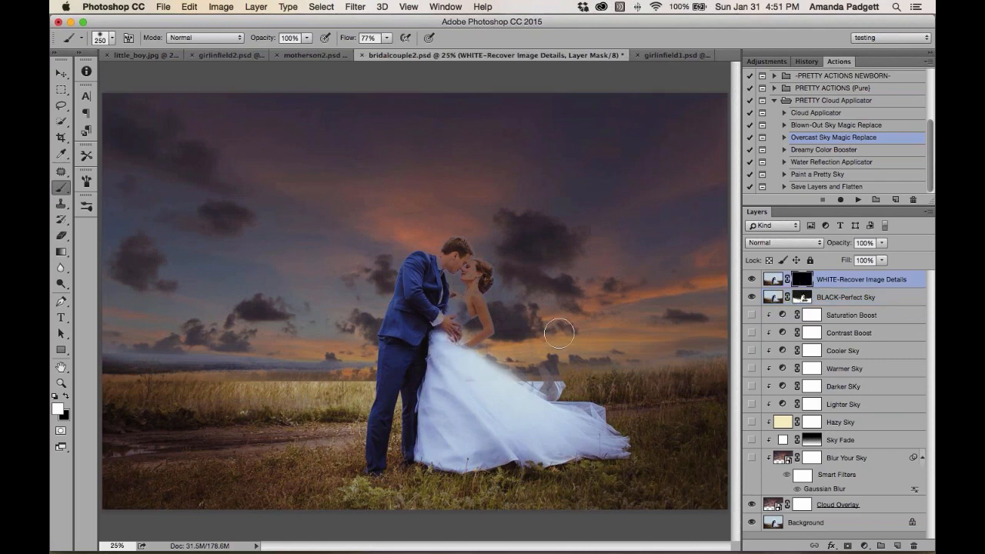
drag(449, 338, 458, 313)
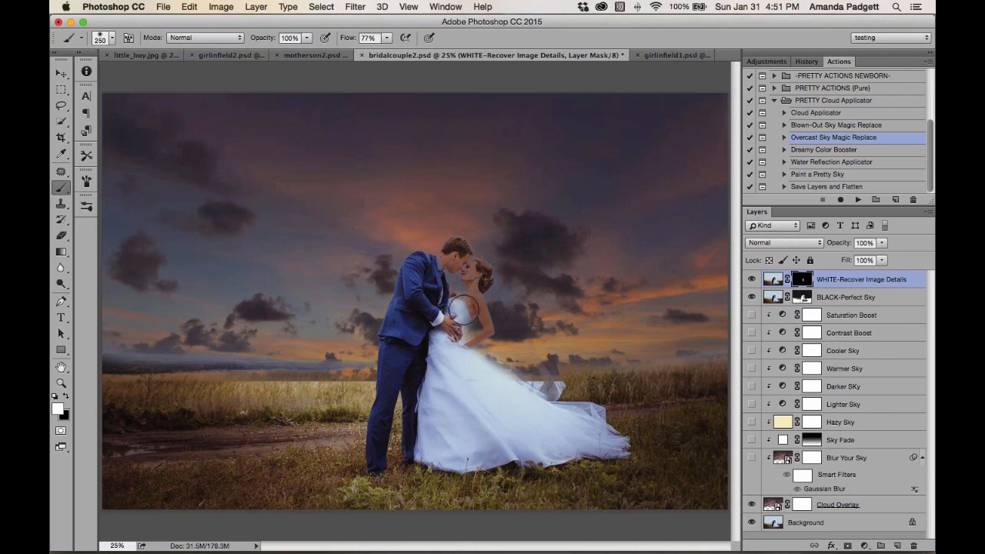
key(bracketleft)
key(bracketleft)
key(bracketleft)
key(bracketleft)
mouse_move(473, 273)
mouse_down()
mouse_move(472, 307)
mouse_move(441, 303)
mouse_move(433, 279)
mouse_move(457, 247)
mouse_move(457, 257)
mouse_move(427, 267)
mouse_up()
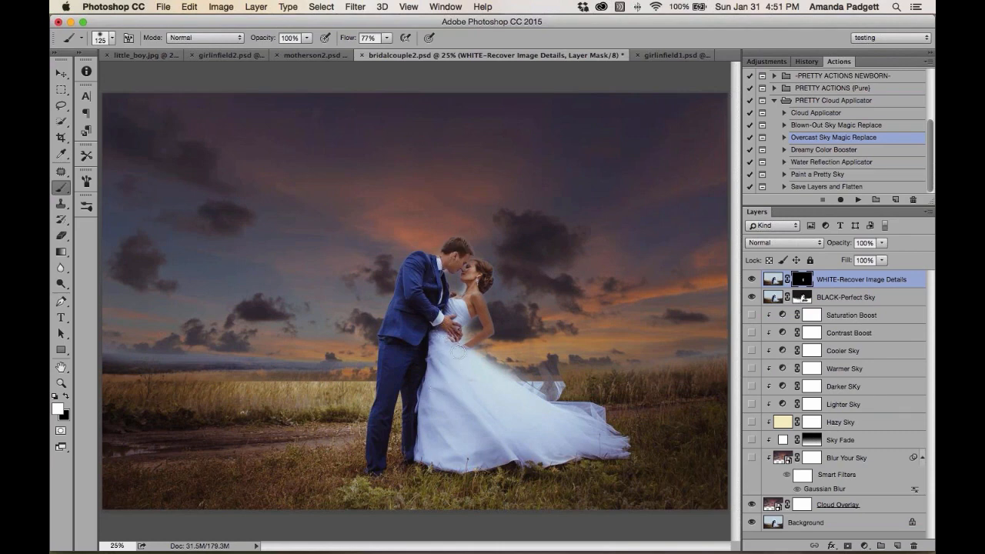
mouse_move(459, 356)
mouse_down()
mouse_move(544, 406)
mouse_move(547, 386)
mouse_move(494, 353)
mouse_move(517, 367)
mouse_move(515, 345)
mouse_move(543, 382)
mouse_move(508, 328)
mouse_move(502, 342)
mouse_move(482, 299)
mouse_move(491, 274)
mouse_move(521, 348)
mouse_move(484, 287)
mouse_move(484, 304)
mouse_move(510, 319)
mouse_move(503, 294)
mouse_move(545, 381)
mouse_move(499, 353)
mouse_move(499, 287)
mouse_move(533, 333)
mouse_move(497, 272)
mouse_move(533, 360)
mouse_move(485, 320)
mouse_move(489, 340)
mouse_move(547, 391)
mouse_move(528, 369)
mouse_move(528, 338)
mouse_up()
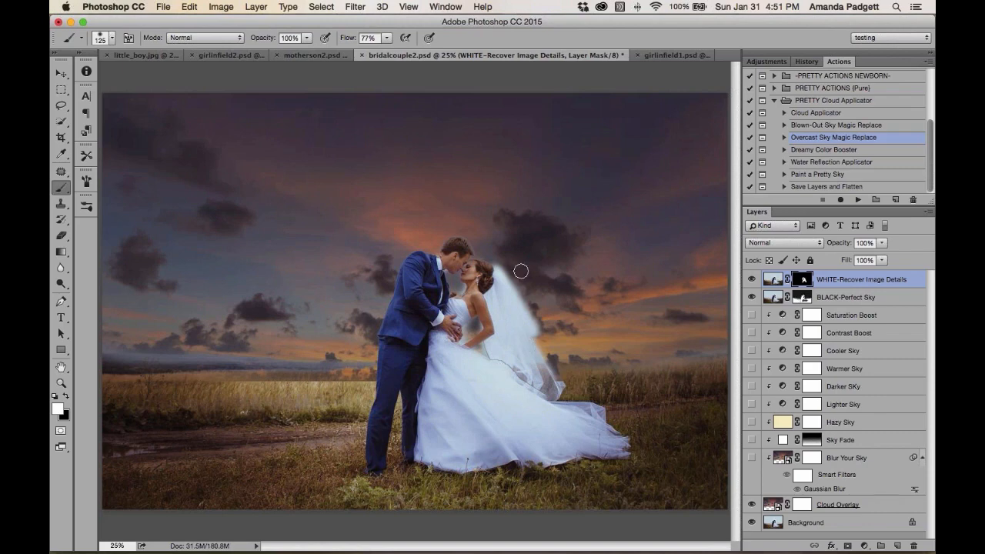
key(x)
mouse_move(505, 261)
mouse_down()
mouse_move(538, 330)
mouse_move(500, 269)
mouse_move(565, 367)
mouse_up()
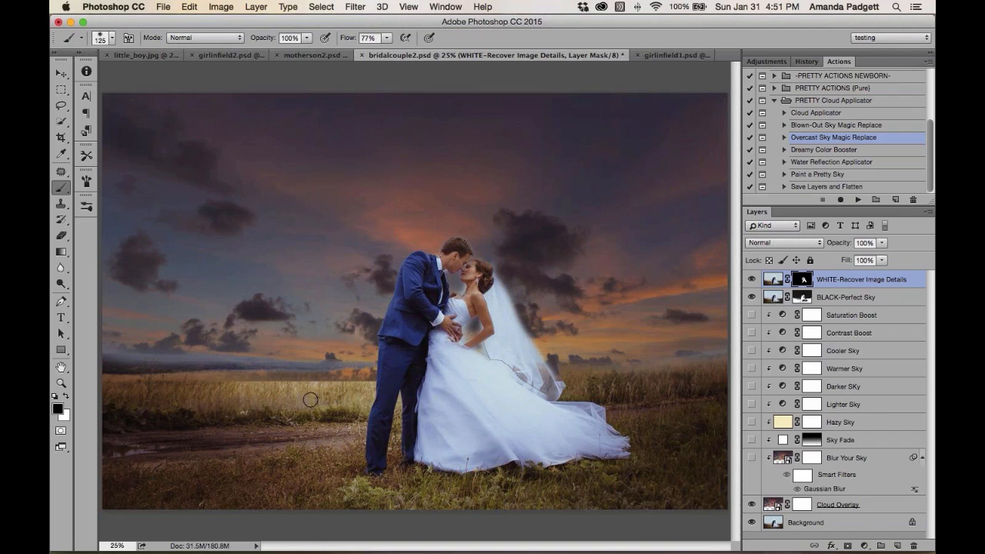
Enlarge the brush to 250 px and paint along the horizon on the same mask to restore the field's edge
key(x)
key(bracketright)
key(bracketright)
key(bracketright)
key(bracketright)
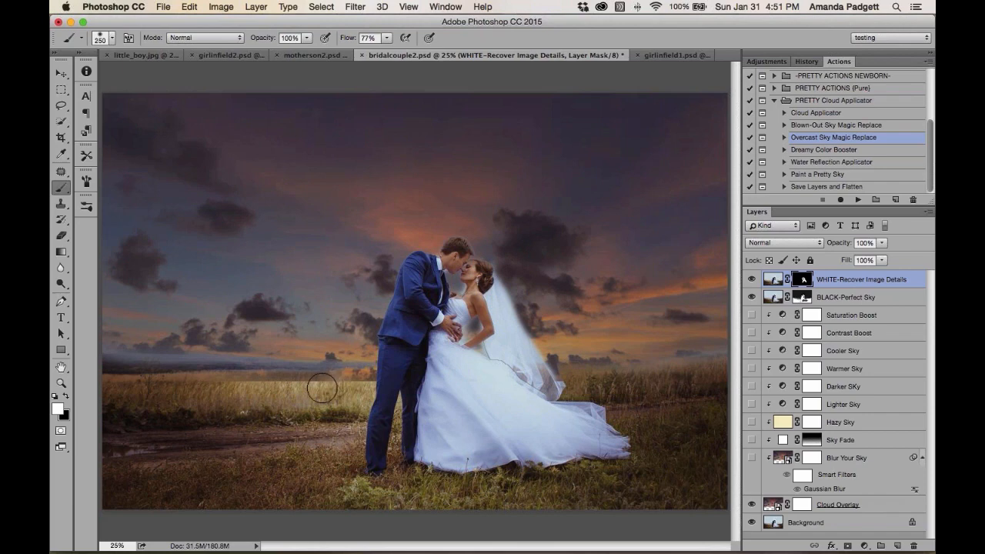
mouse_move(314, 387)
mouse_down()
mouse_move(155, 376)
mouse_move(218, 390)
mouse_move(355, 381)
mouse_move(366, 394)
mouse_up()
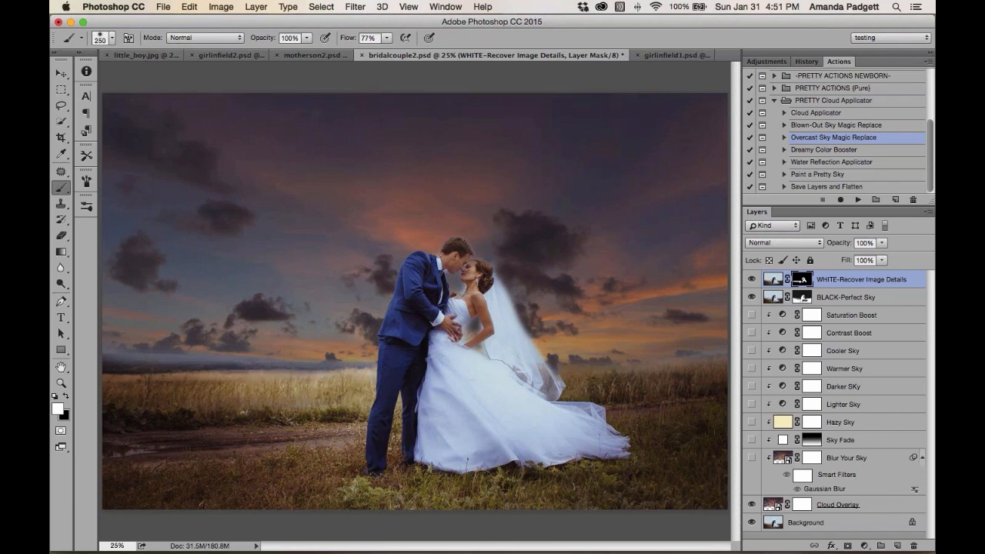
mouse_move(592, 387)
mouse_down()
mouse_move(731, 379)
mouse_move(728, 371)
mouse_move(730, 394)
mouse_up()
drag(724, 405, 720, 404)
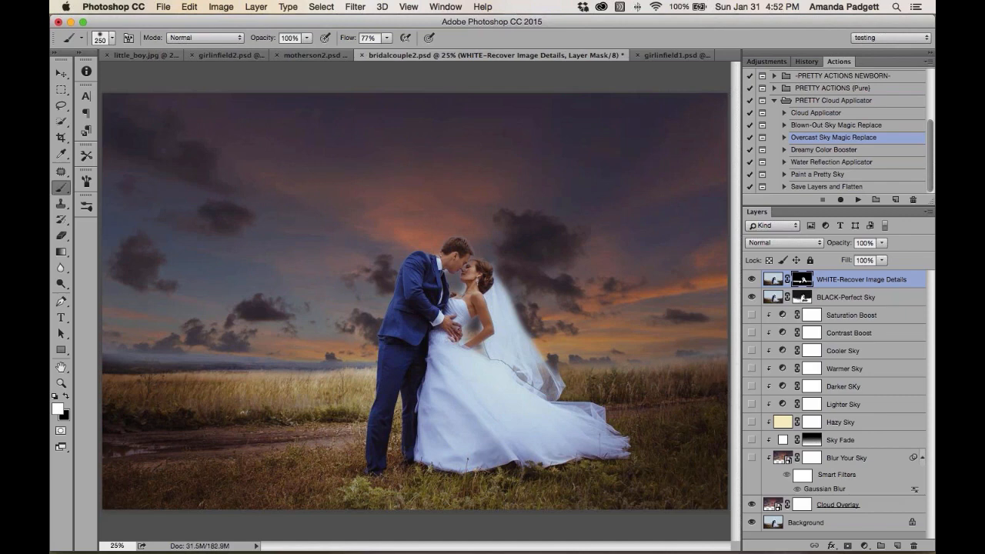
Turn on the Sky Fade layer and set its opacity to 82%
click(839, 441)
click(751, 441)
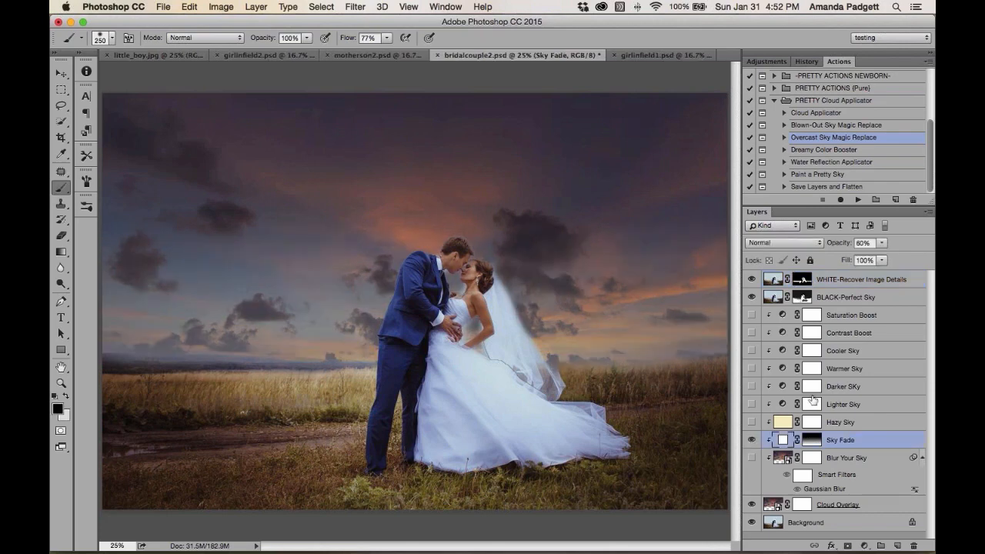
click(751, 386)
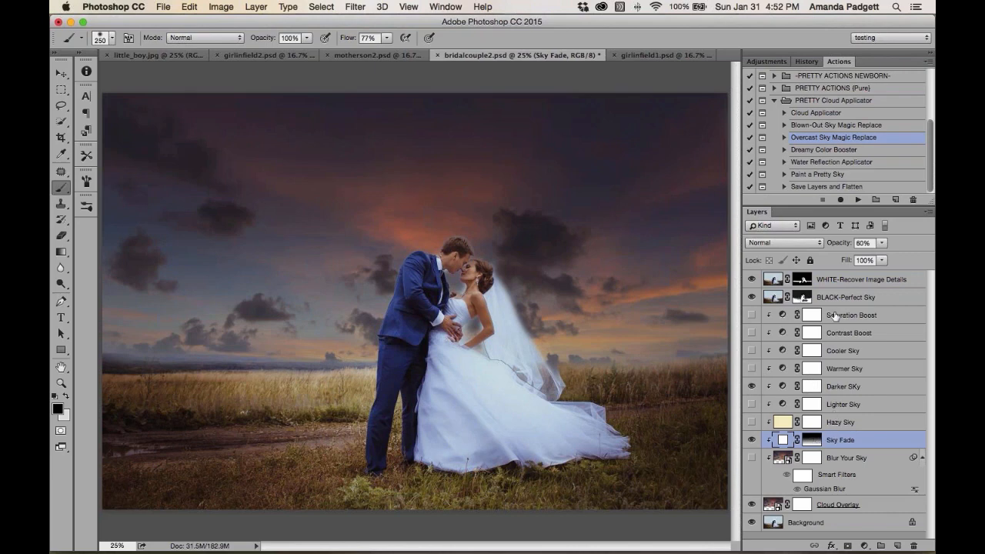
drag(837, 245, 849, 246)
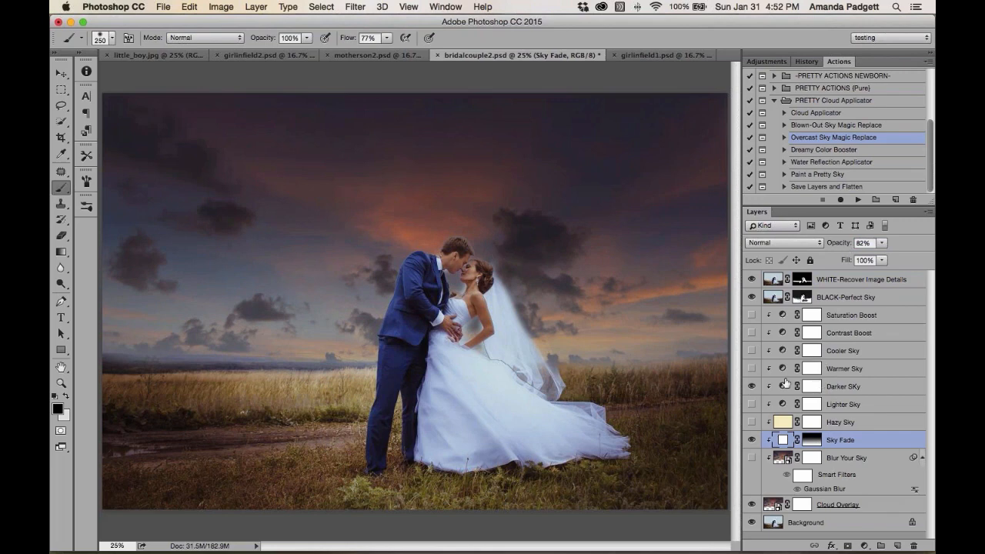
Turn on the Warmer Sky and Lighter Sky adjustments, then compare the result against the Background alone
click(751, 387)
click(752, 405)
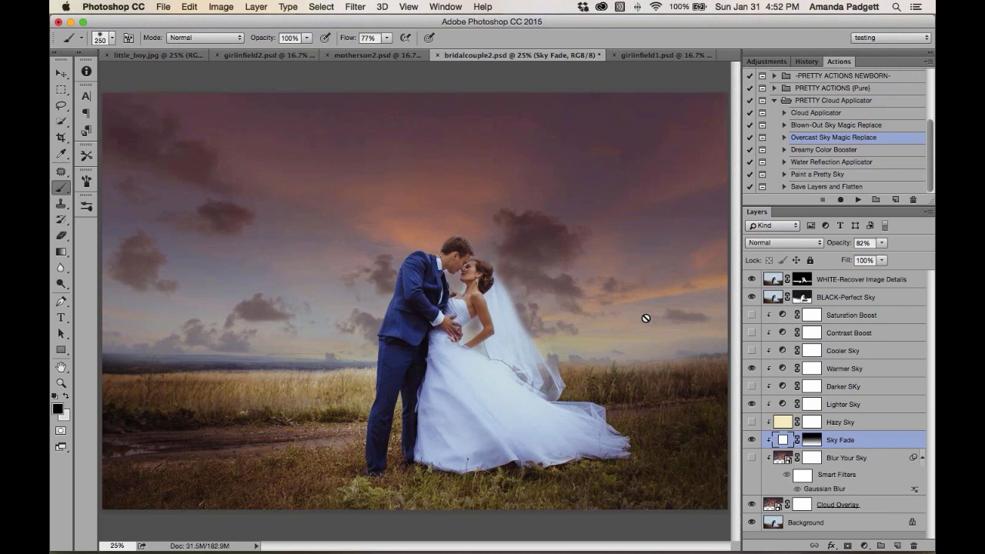
click(804, 283)
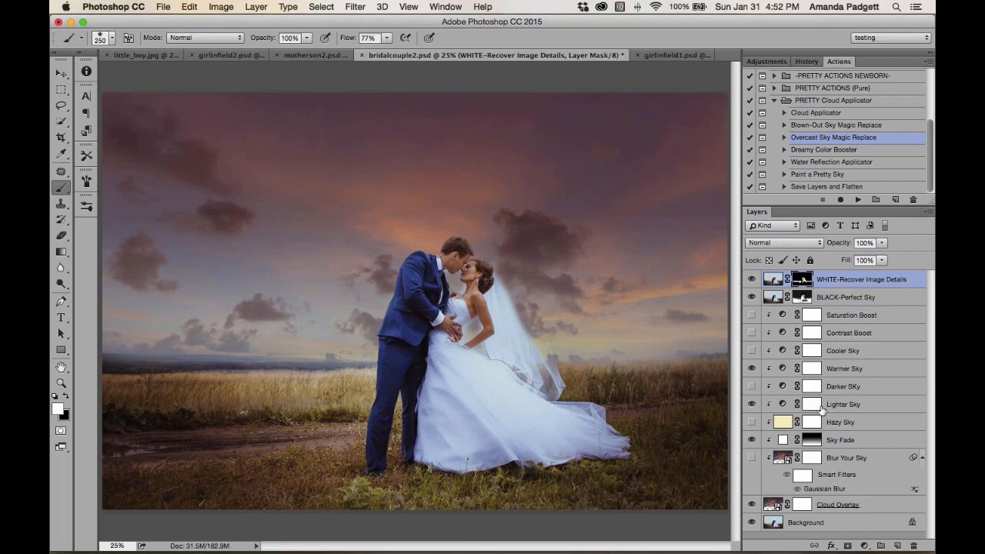
alt+click(752, 524)
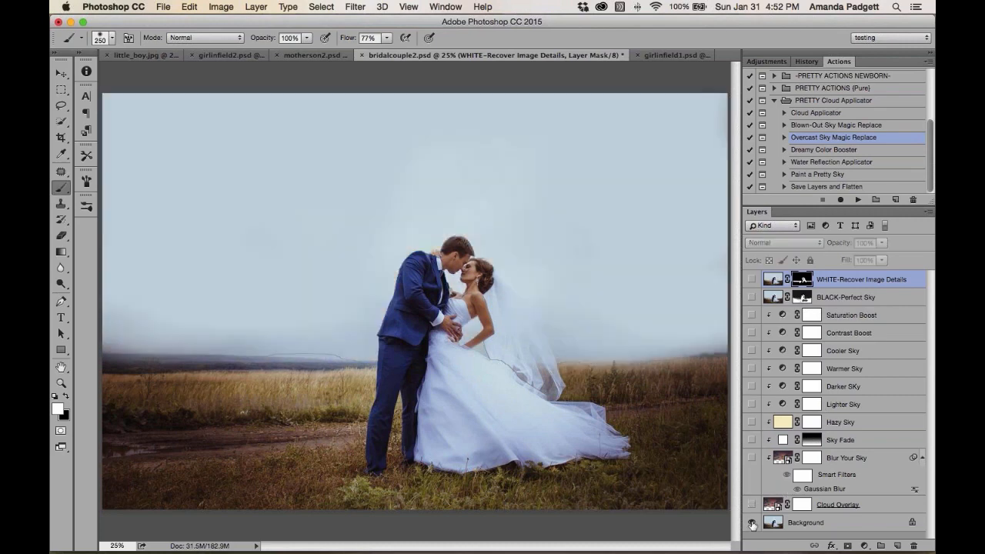
alt+click(752, 524)
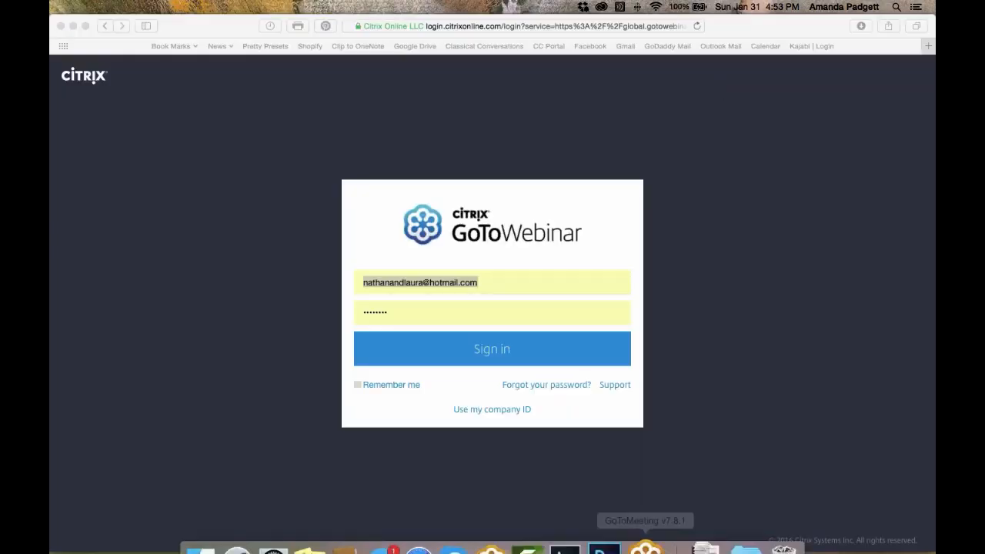
Open the History panel and view the document's opening state to compare with the current sky
click(610, 521)
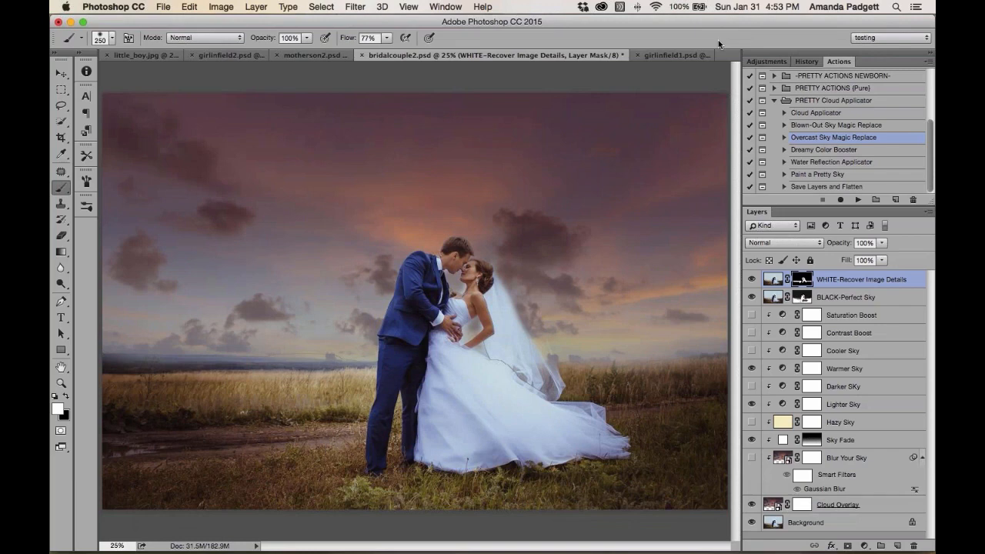
scroll(873, 109, up, 5)
click(806, 61)
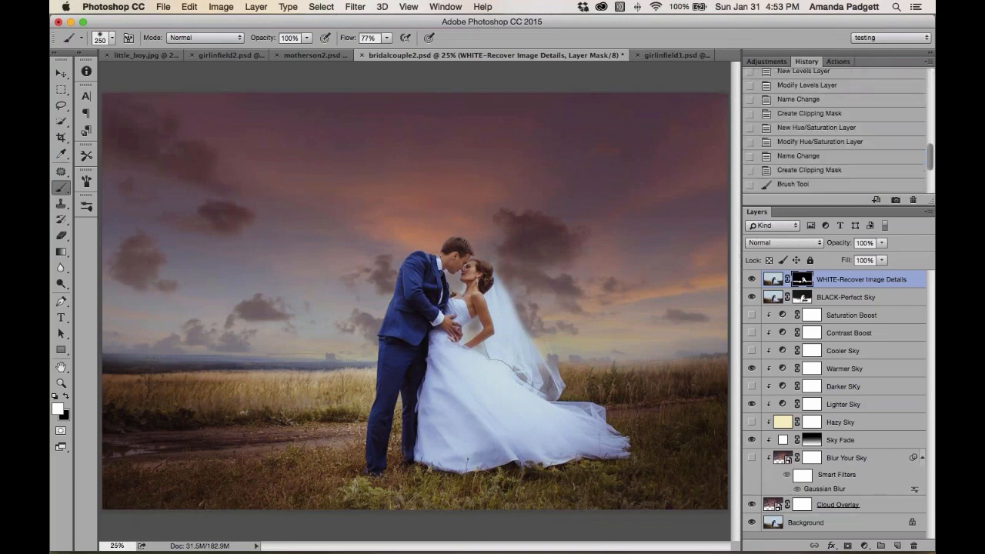
scroll(820, 88, up, 5)
click(826, 78)
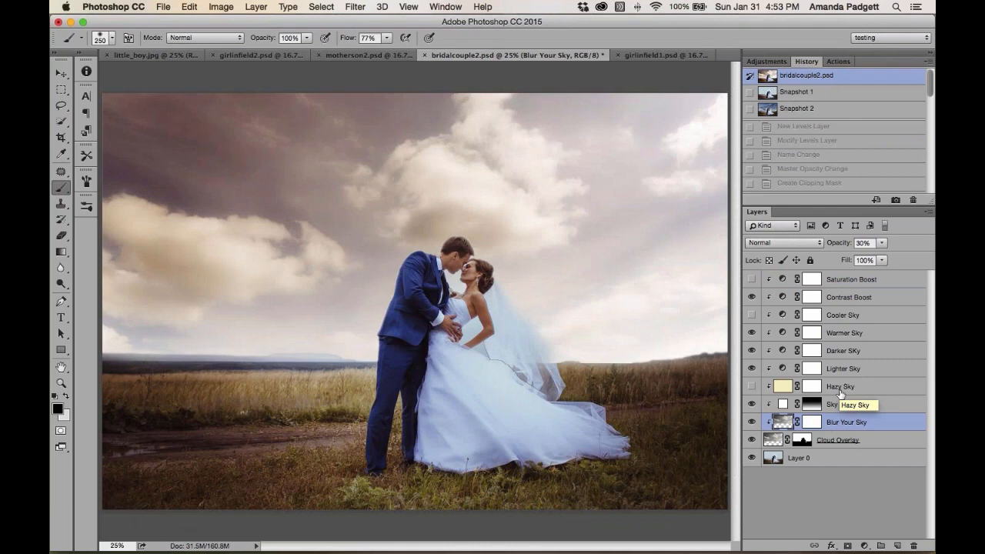
click(839, 60)
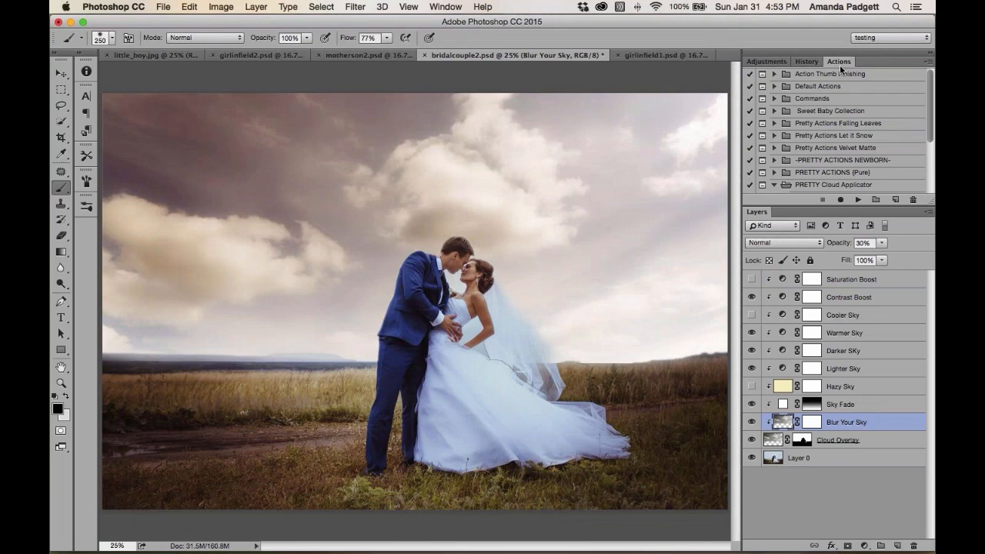
Switch to motherson2.psd and view its opening history state to compare with the edited sky
scroll(836, 130, down, 3)
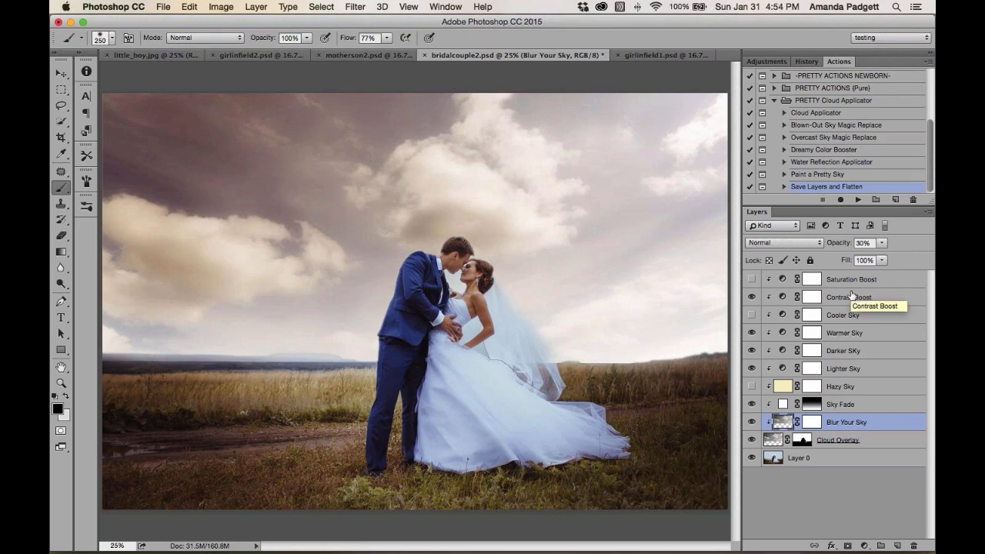
click(376, 60)
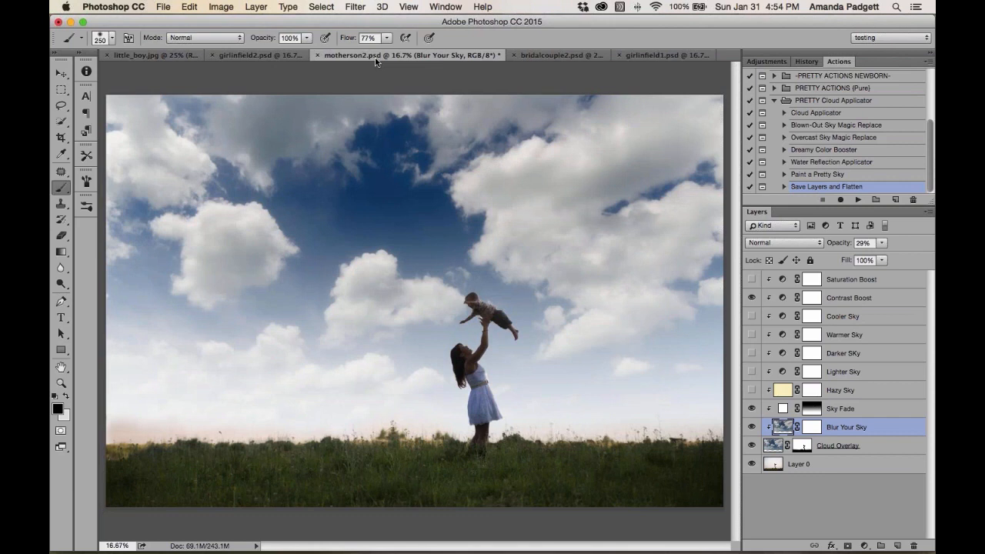
click(811, 63)
click(810, 80)
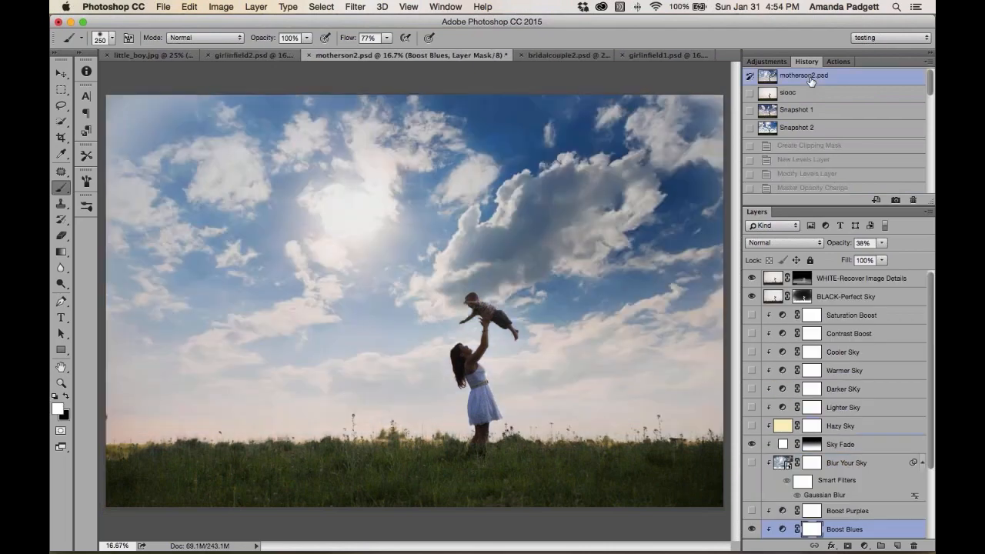
scroll(829, 303, down, 3)
scroll(830, 303, up, 3)
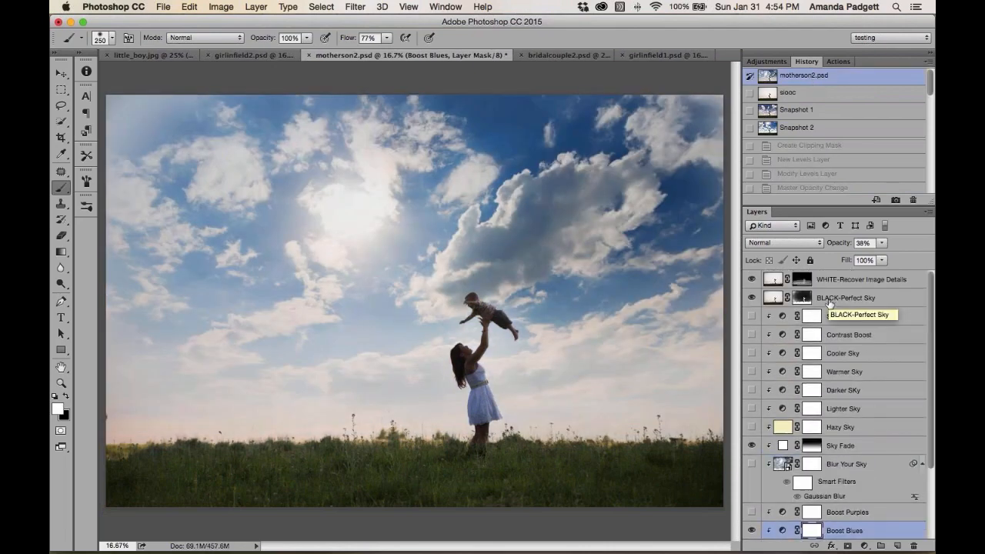
Return to bridalcouple2.psd and run the Save Layers and Flatten action, continuing past its message
click(156, 56)
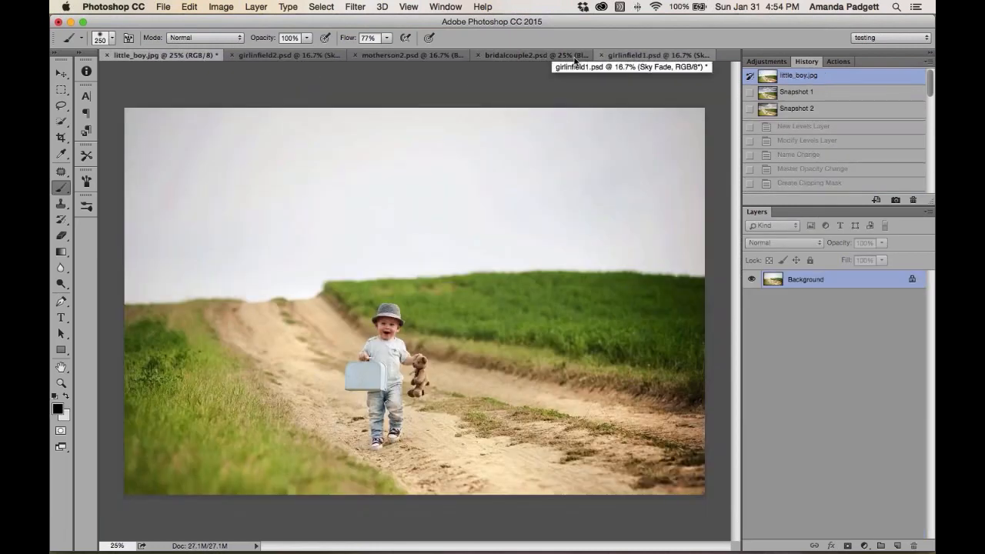
click(553, 61)
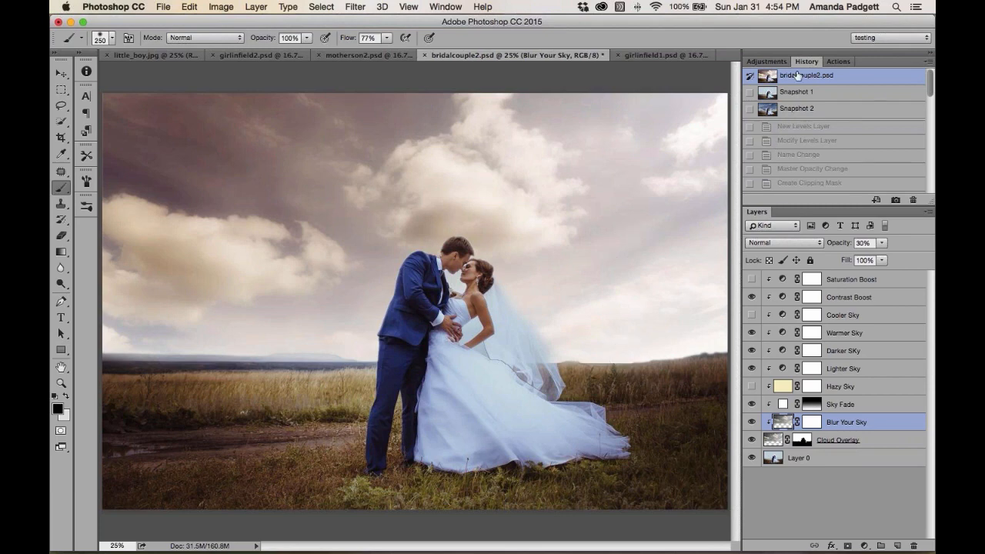
click(837, 63)
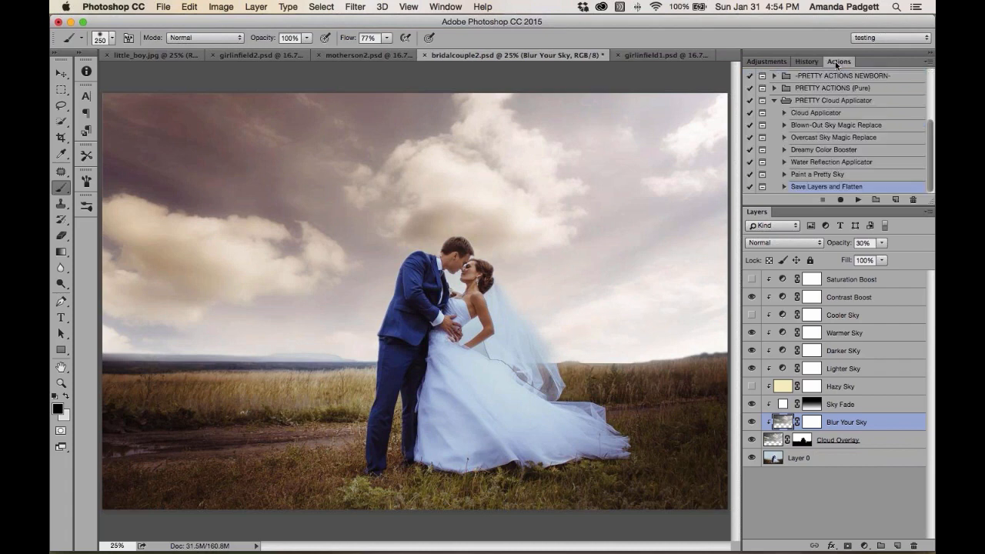
click(858, 200)
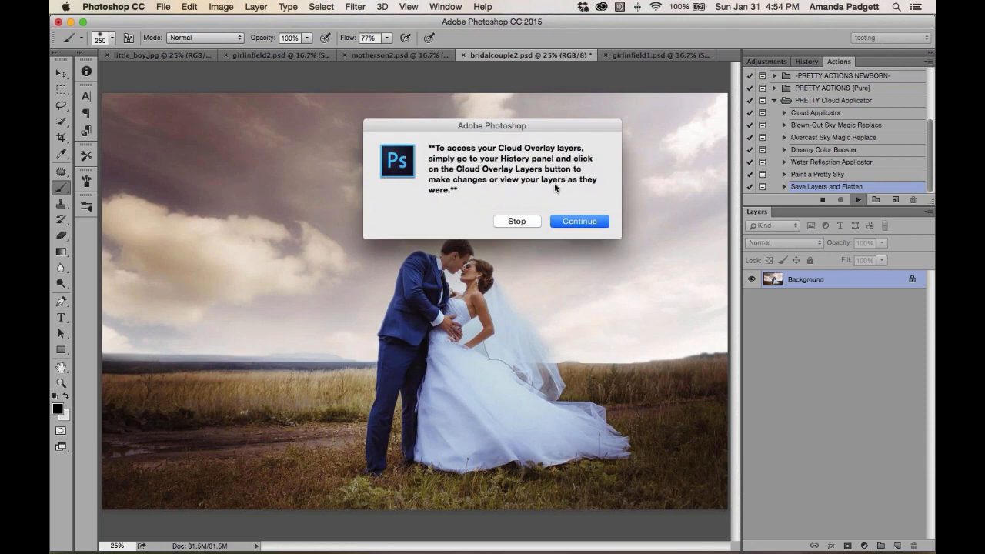
click(573, 221)
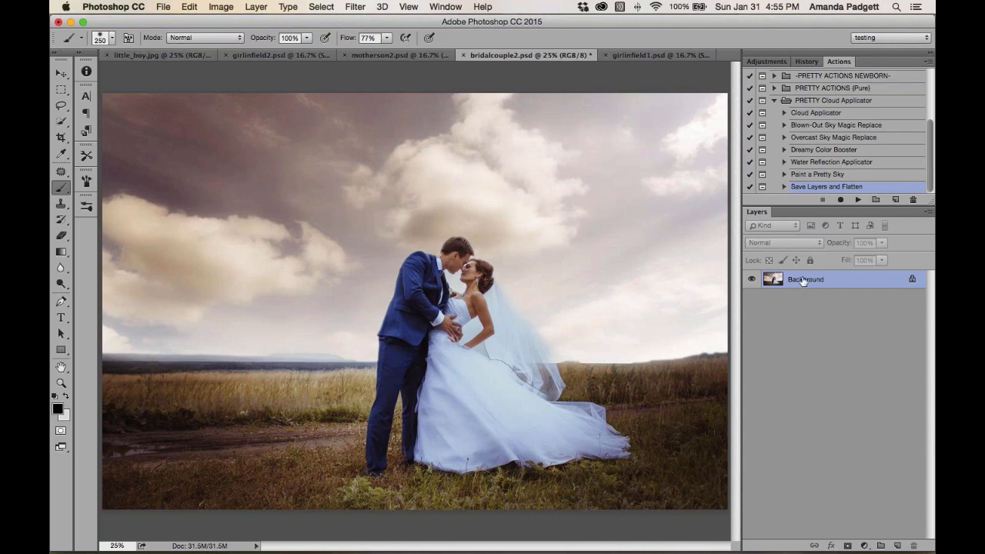
Restore the layered version of bridalcouple2.psd from the Cloud Overlay Layers history snapshot
click(807, 63)
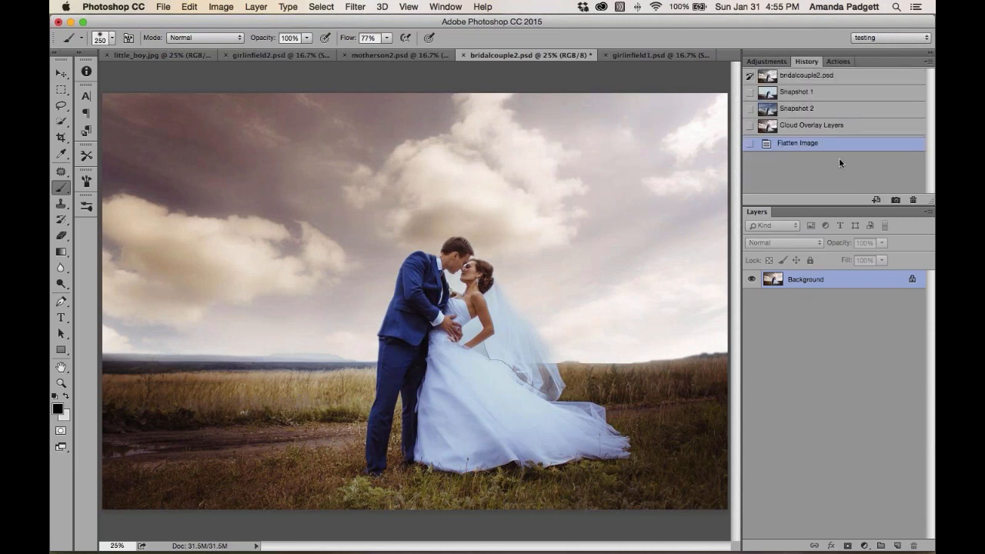
click(834, 129)
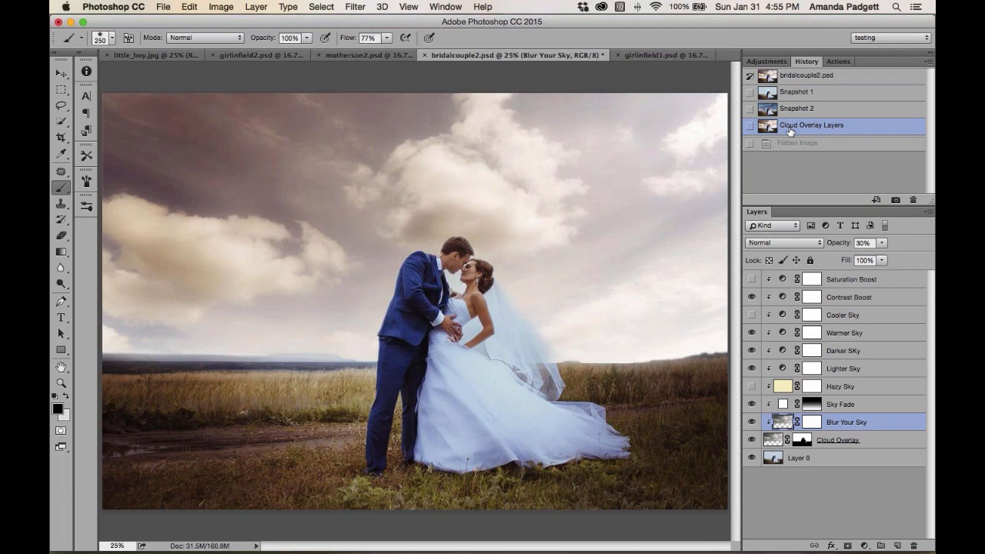
click(838, 60)
click(858, 200)
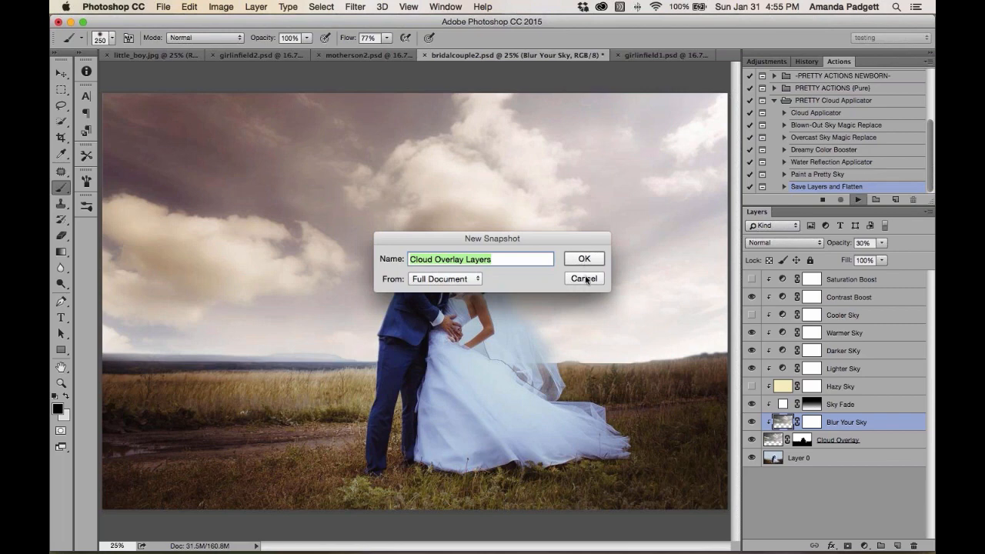
click(583, 279)
Run the Save Layers and Flatten action again, accepting the Cloud Overlay Layers snapshot name and continuing
scroll(802, 181, up, 5)
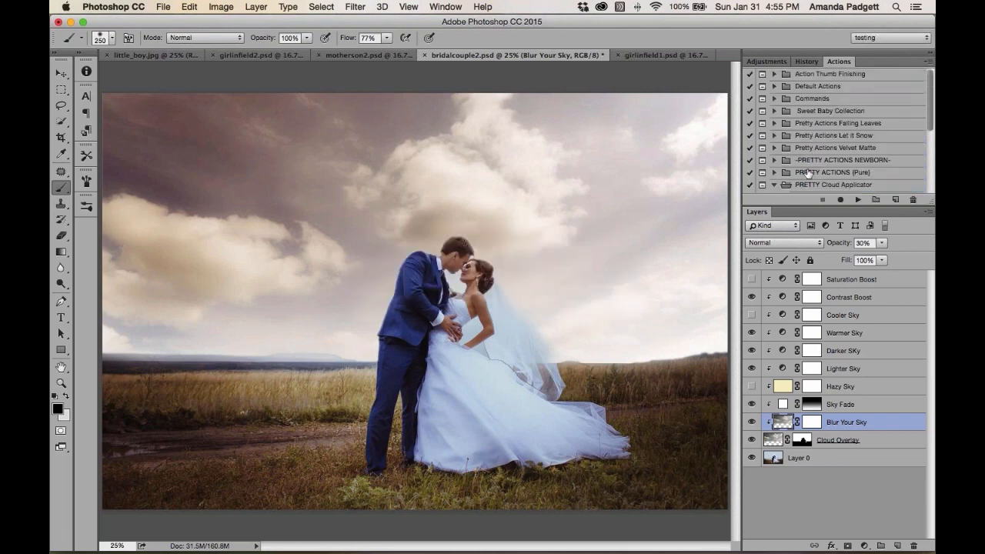
scroll(806, 176, down, 6)
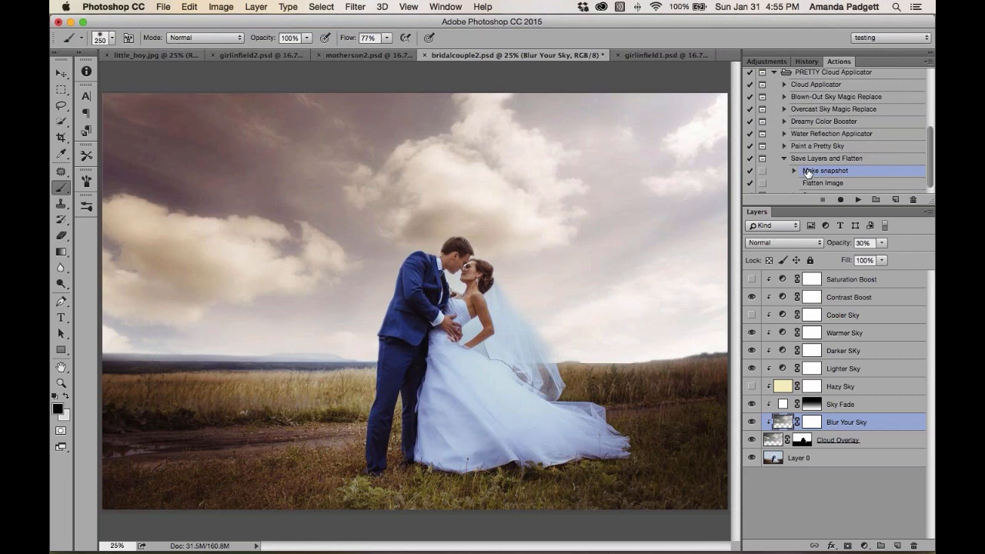
click(858, 199)
click(584, 258)
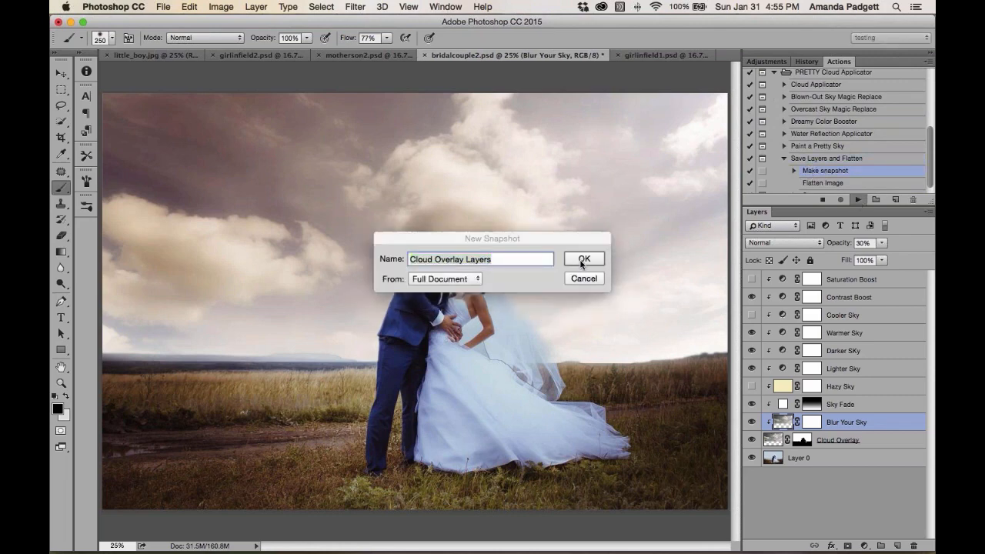
click(586, 201)
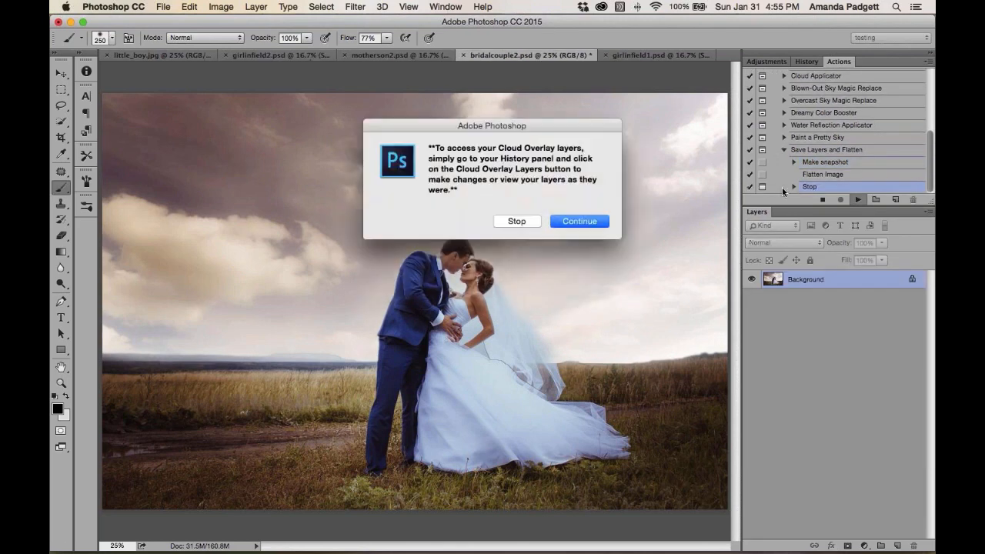
click(580, 221)
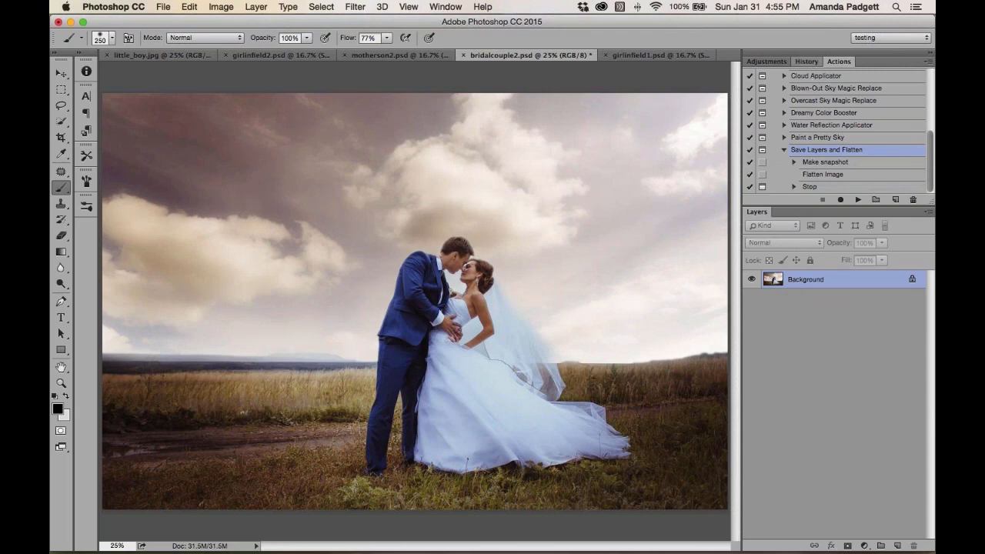
Return to the layered Cloud Overlay Layers snapshot in the History panel
click(806, 61)
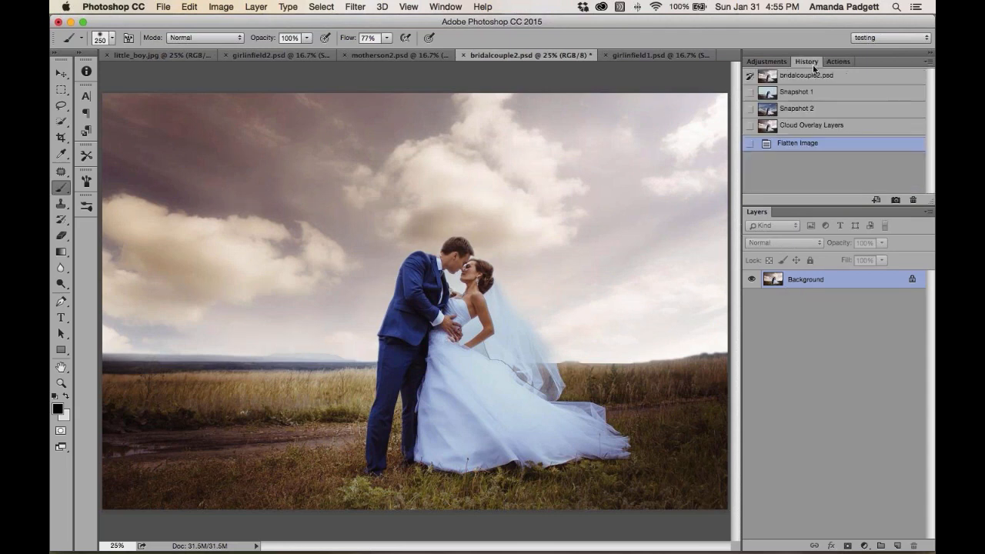
click(814, 129)
click(163, 6)
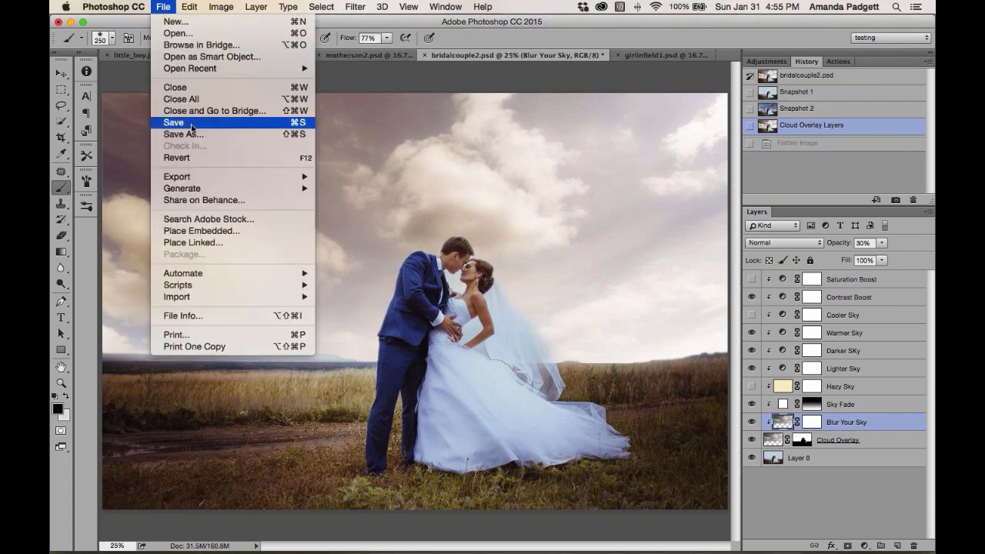
click(193, 136)
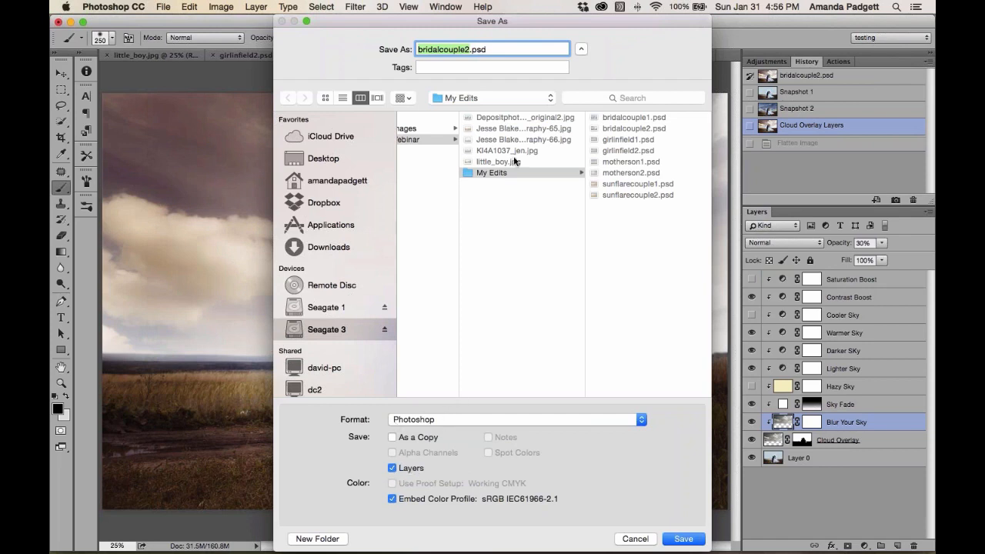
click(470, 50)
key(BackSpace)
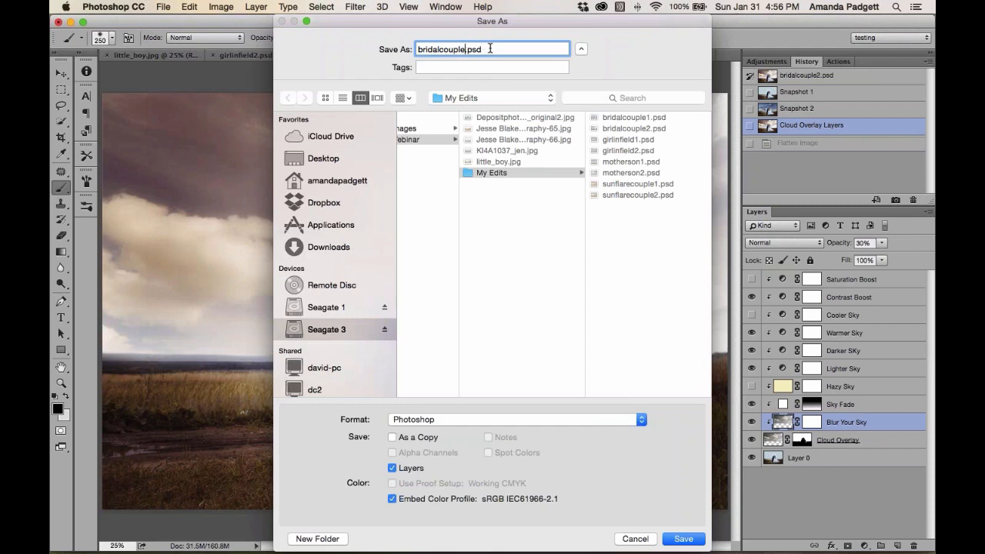
text(3)
click(644, 539)
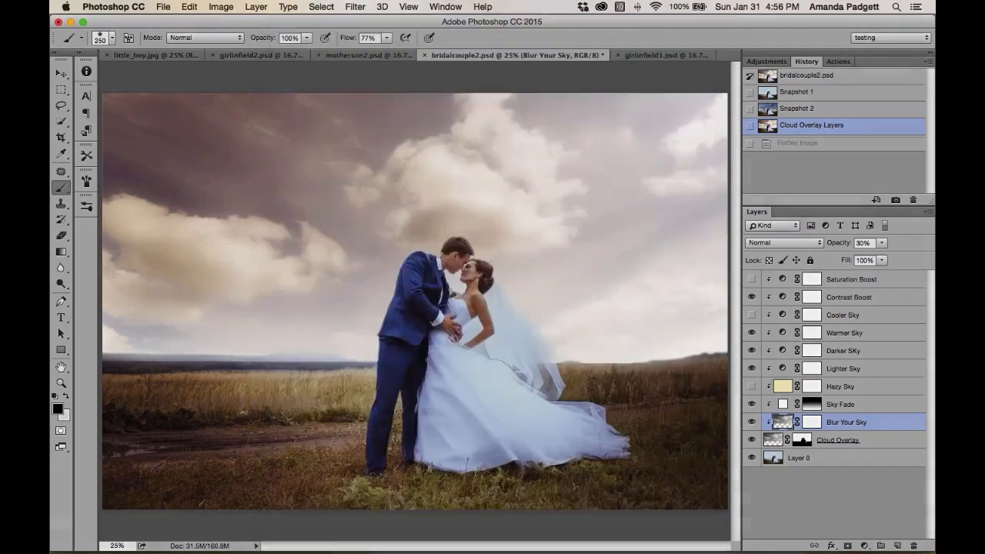